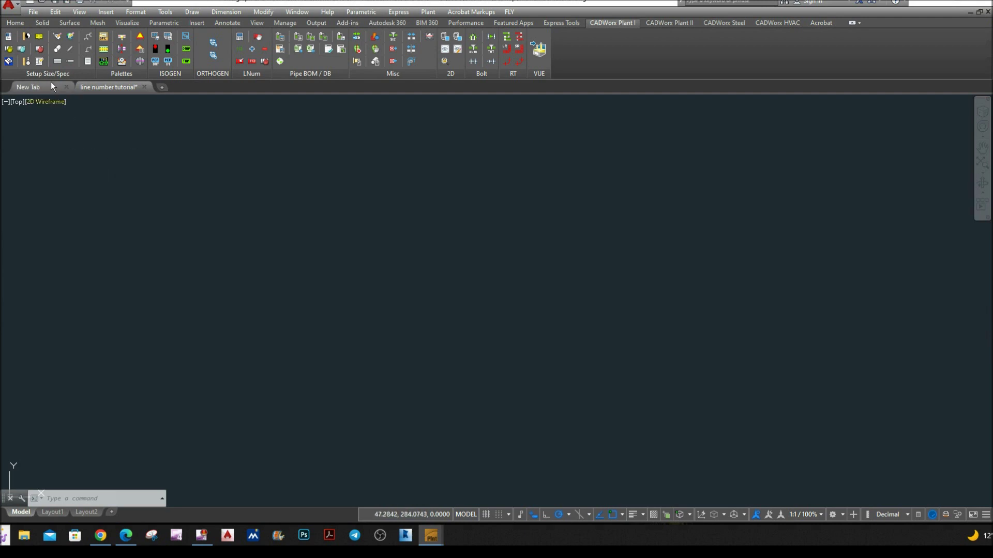
- Set the plant setup's drawing prototype to Metric/Inch and apply the configuration
left_click(9, 46)
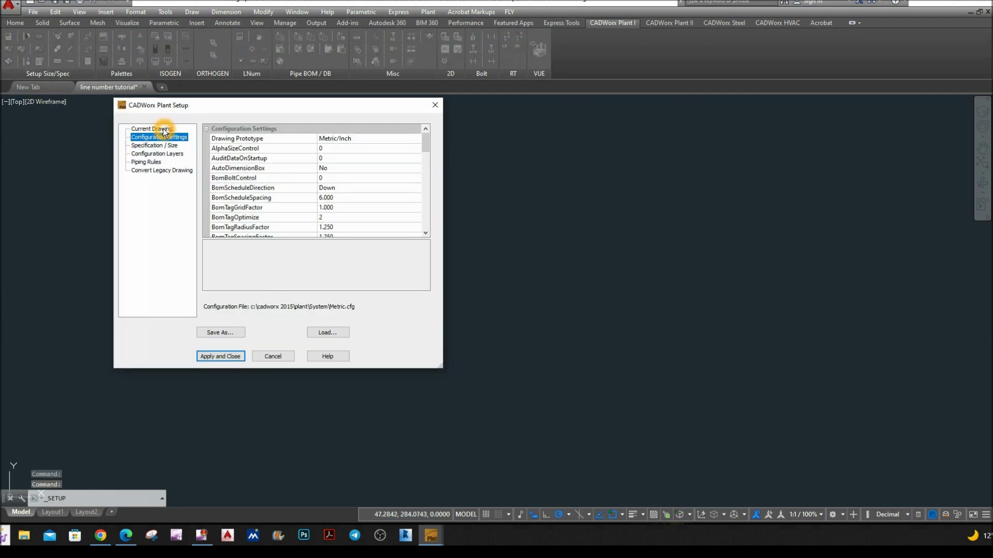
left_click(155, 128)
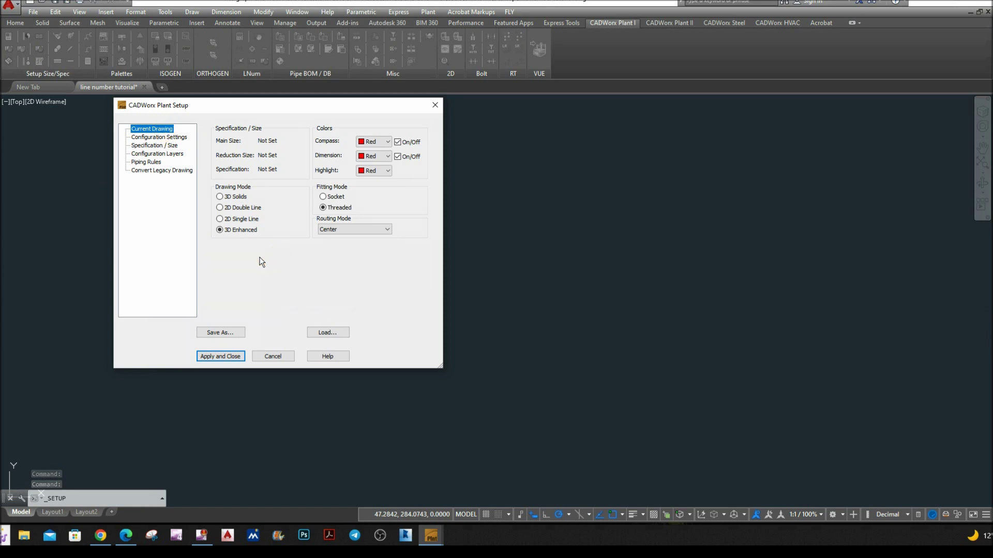
left_click(161, 137)
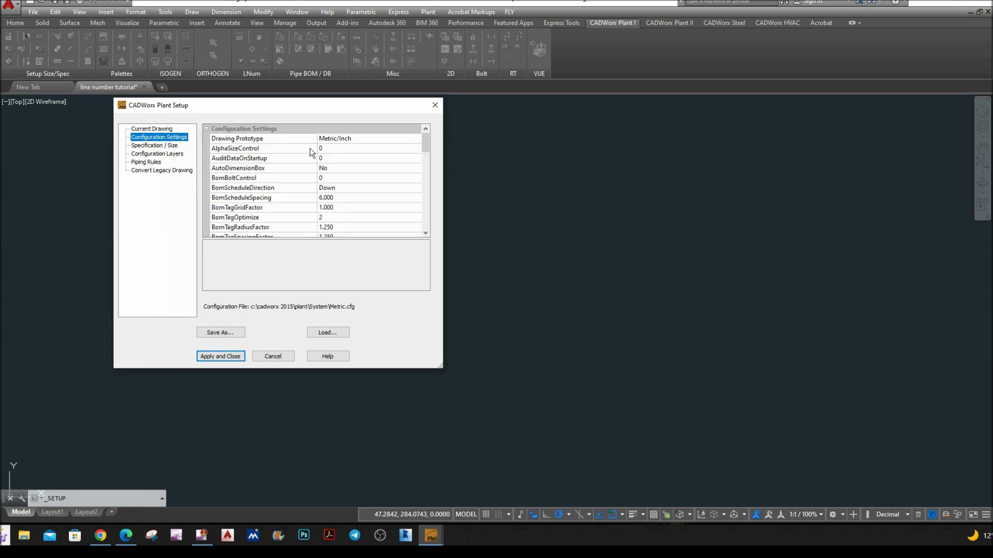
left_click(393, 141)
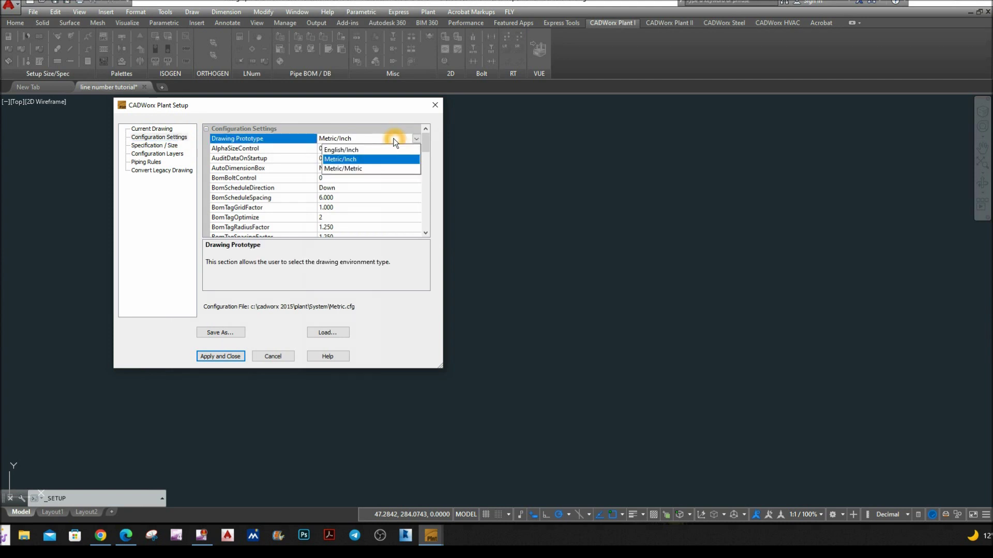
left_click(360, 160)
left_click(229, 357)
left_click(231, 355)
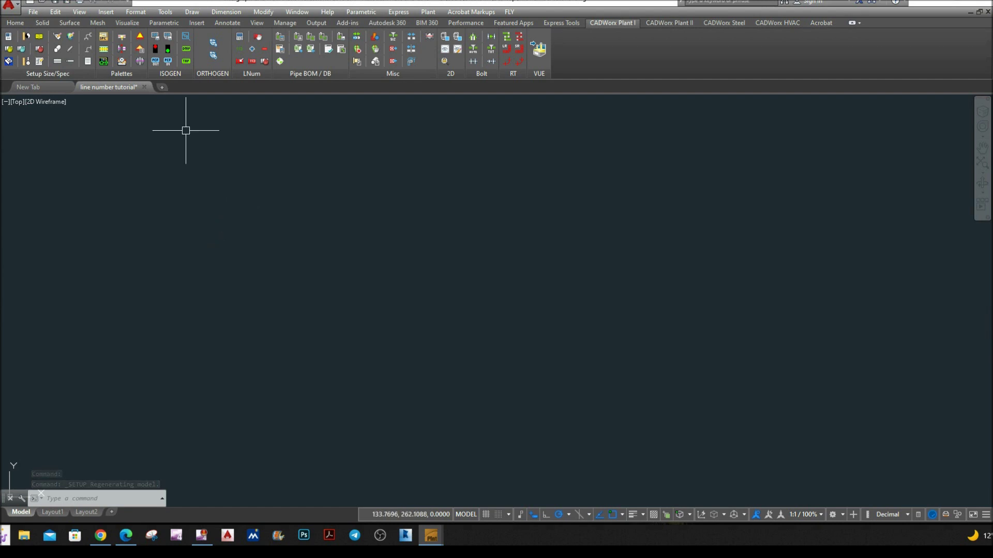
- Display the CADWorx Spec View palette and load the specification project Metric_Inch_CS_Specs.prj
left_click(103, 42)
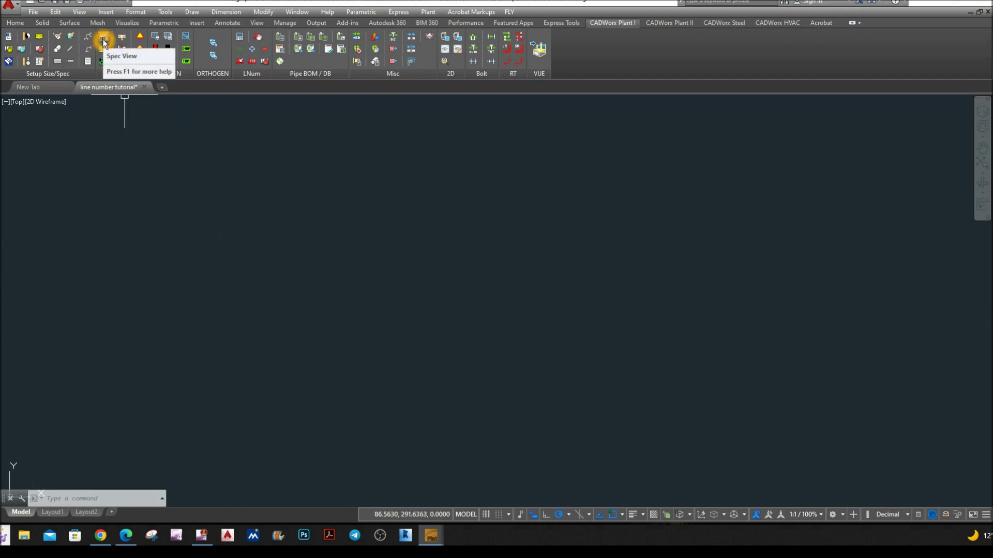
left_click(104, 41)
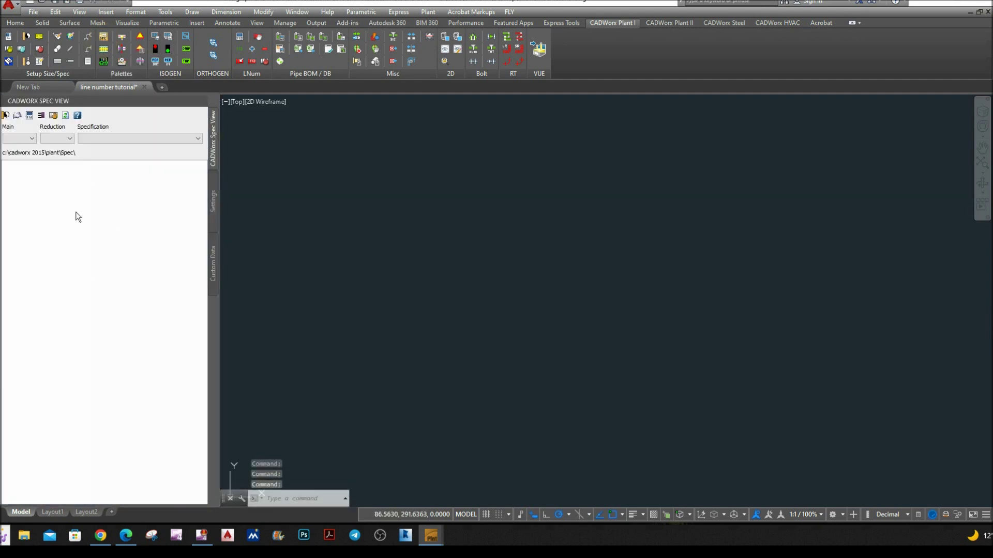
left_click(80, 244)
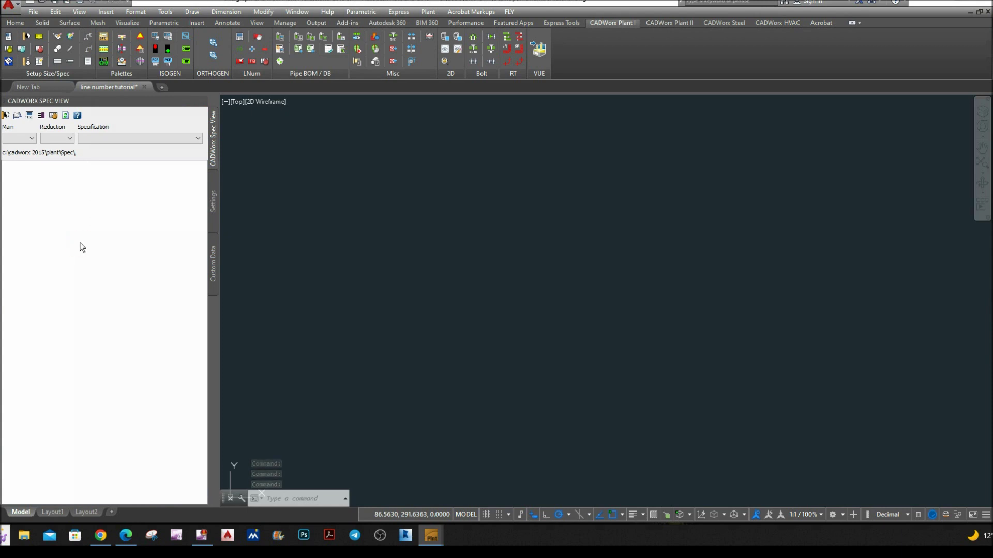
left_click(6, 114)
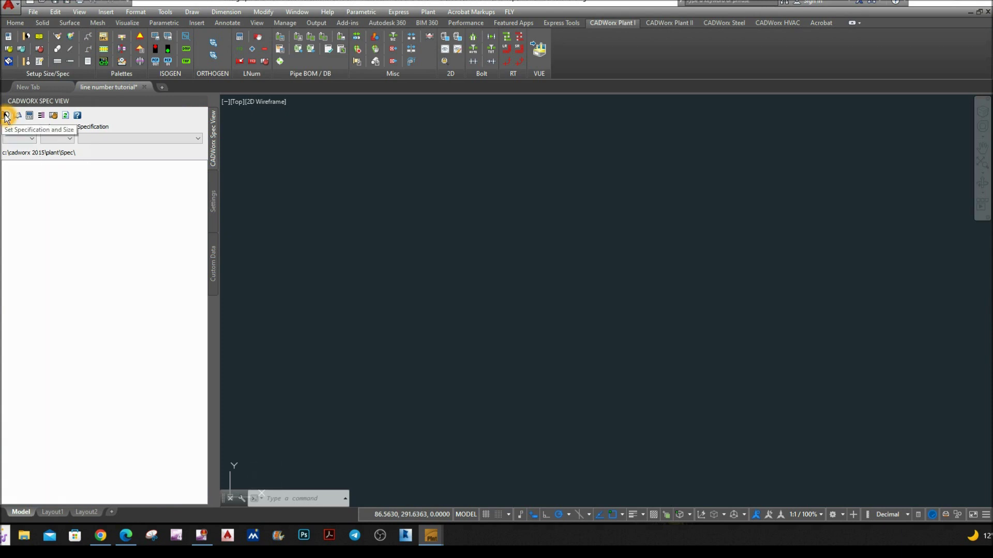
left_click(406, 176)
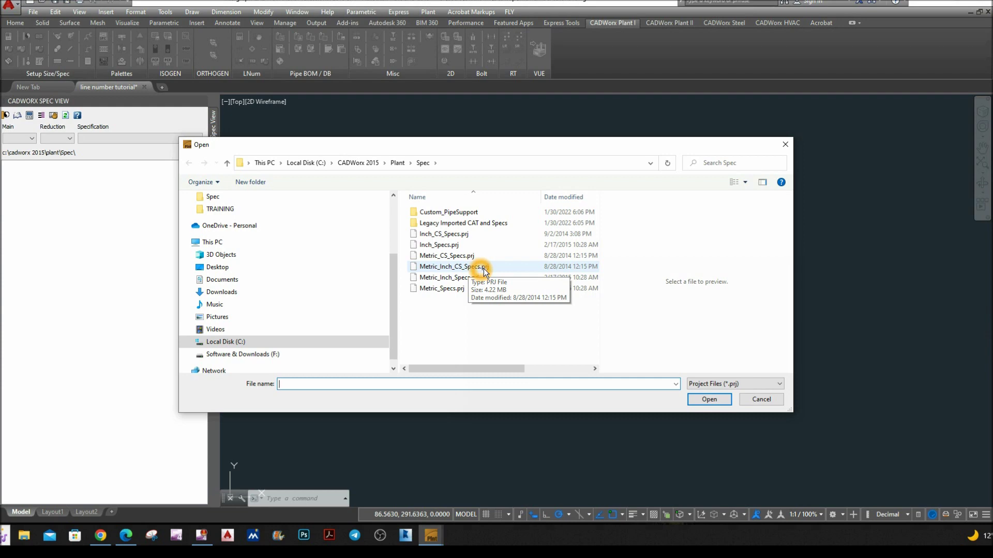
left_click(482, 268)
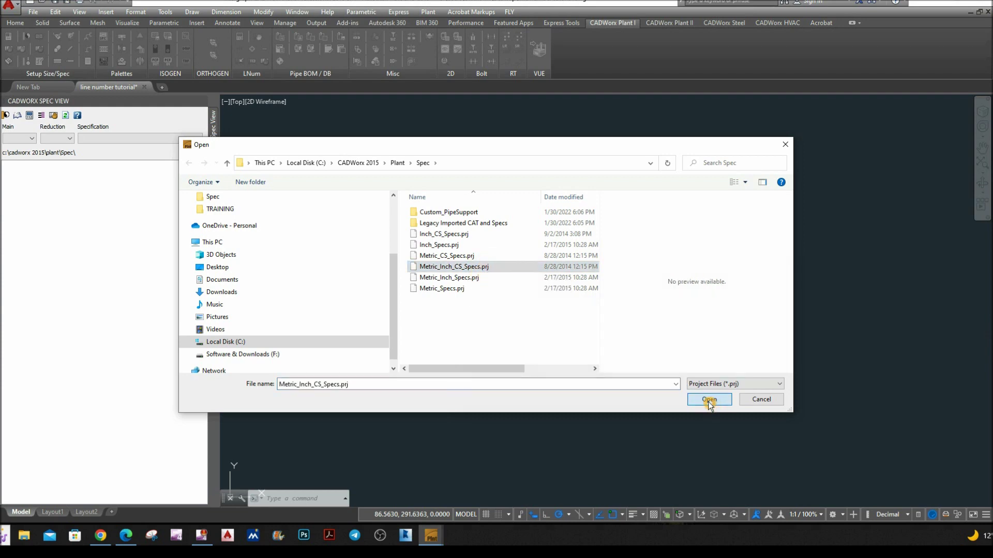
left_click(707, 400)
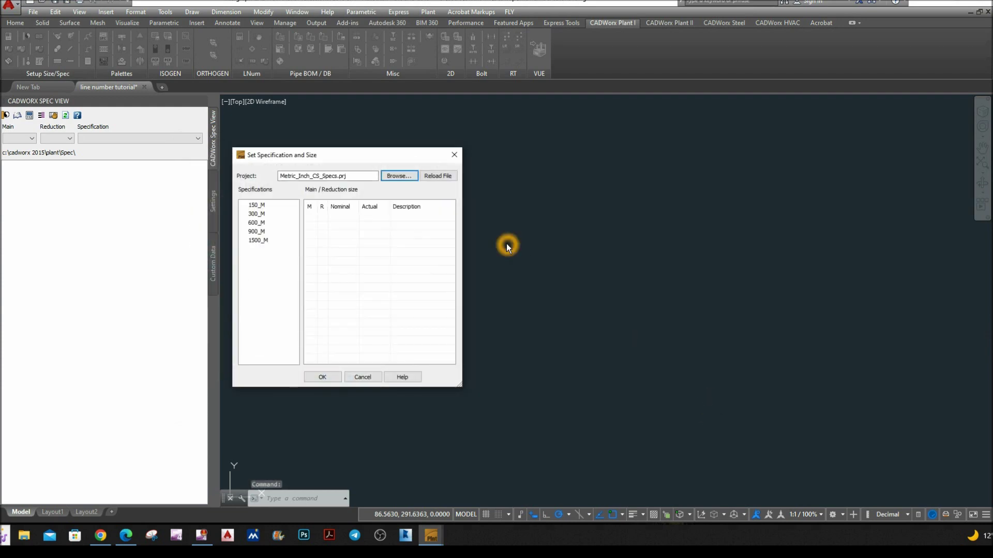
- Choose specification 150_M with a 3" main size and a 2" reduction size
left_click(258, 206)
left_click(310, 208)
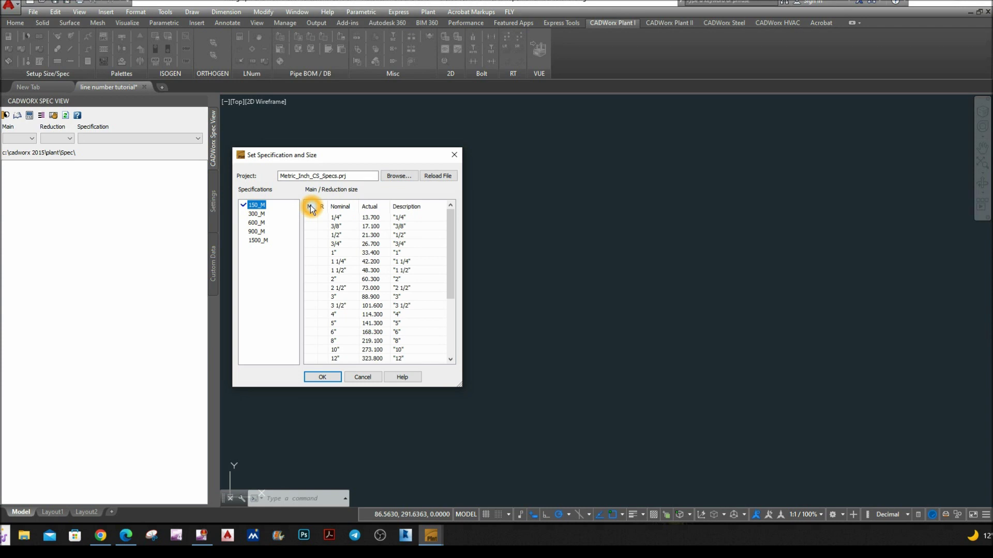
left_click(343, 297)
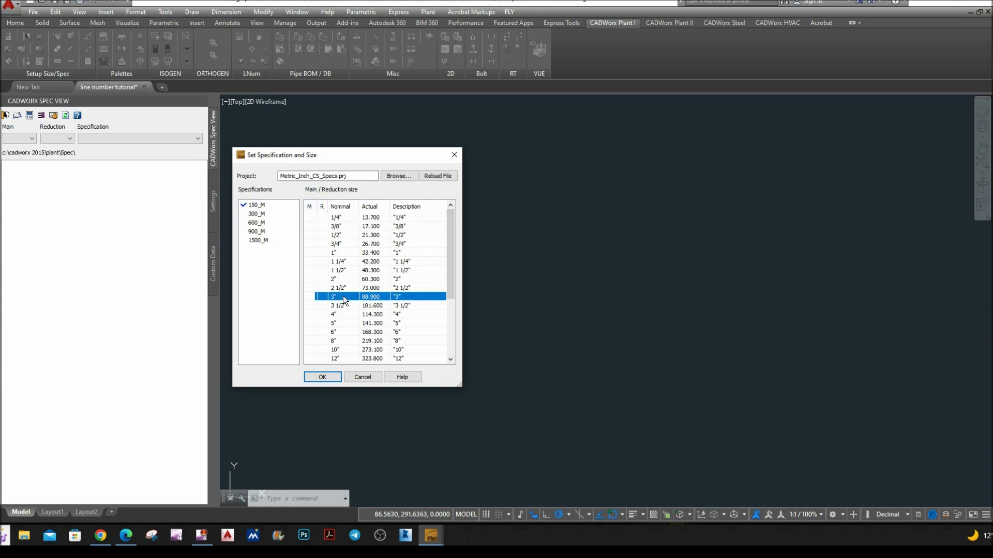
left_click(325, 208)
left_click(344, 281)
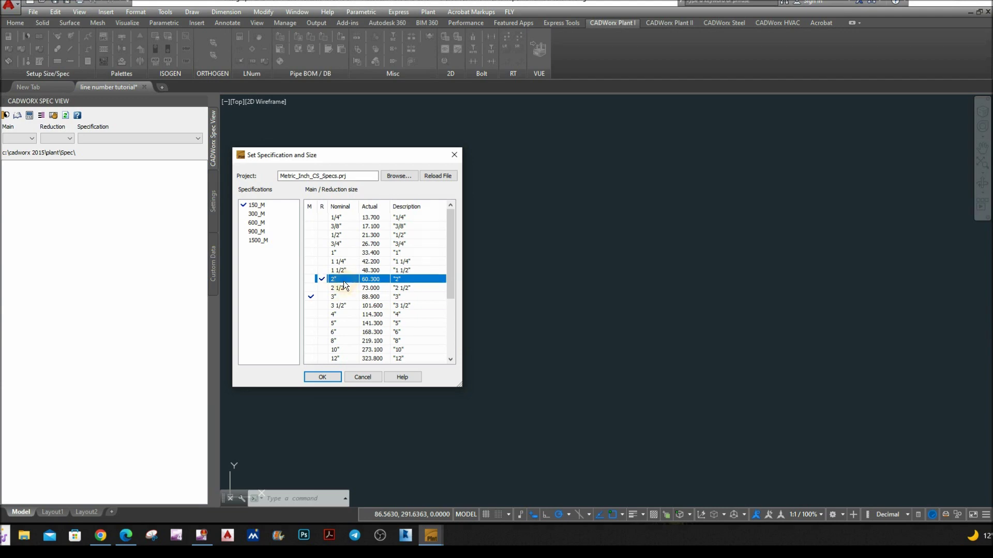
left_click(335, 375)
left_click(408, 333)
left_click(406, 293)
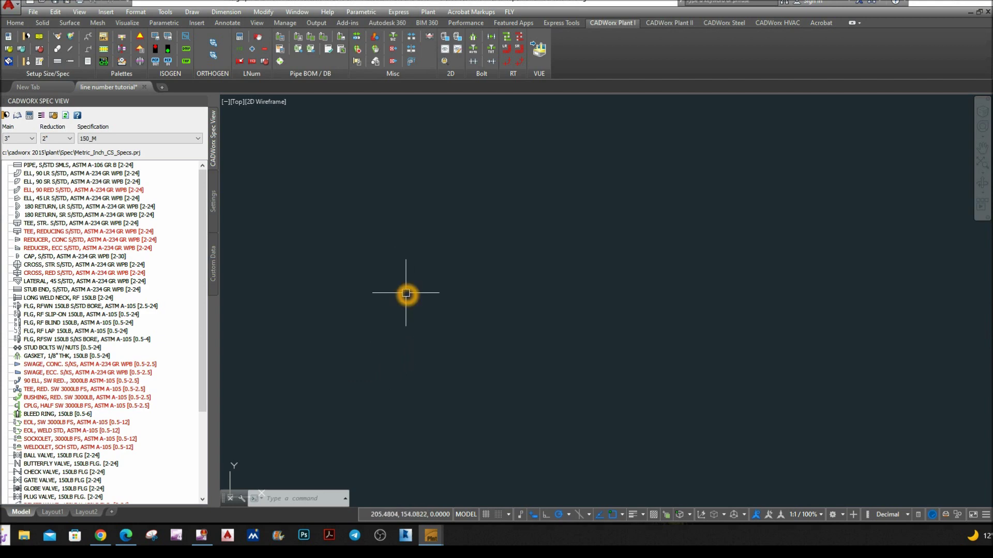
left_click(145, 229)
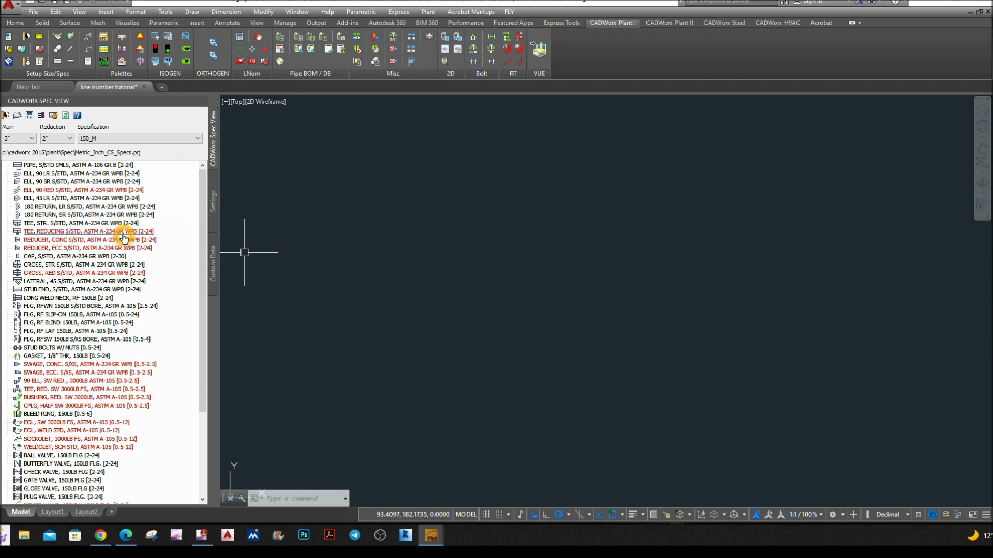
left_click(281, 162)
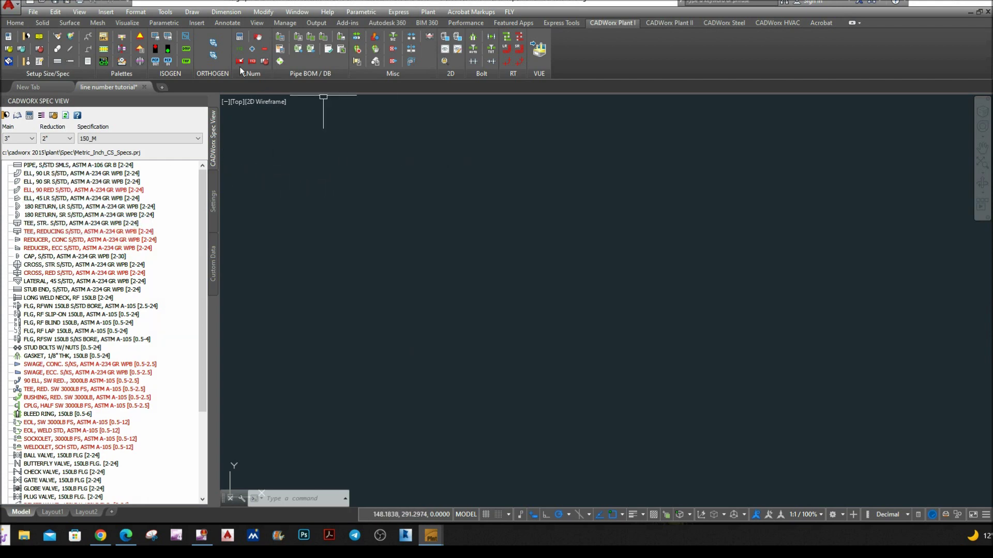
- Open the line numbering setup and add the SERVICE and SIZE categories to the line number format
left_click(240, 37)
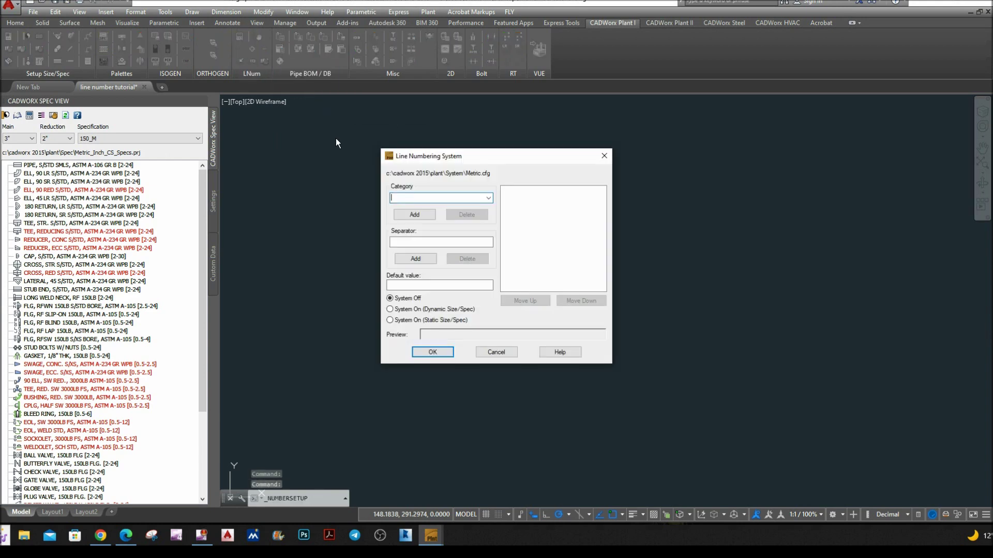
left_click(490, 198)
left_click(489, 197)
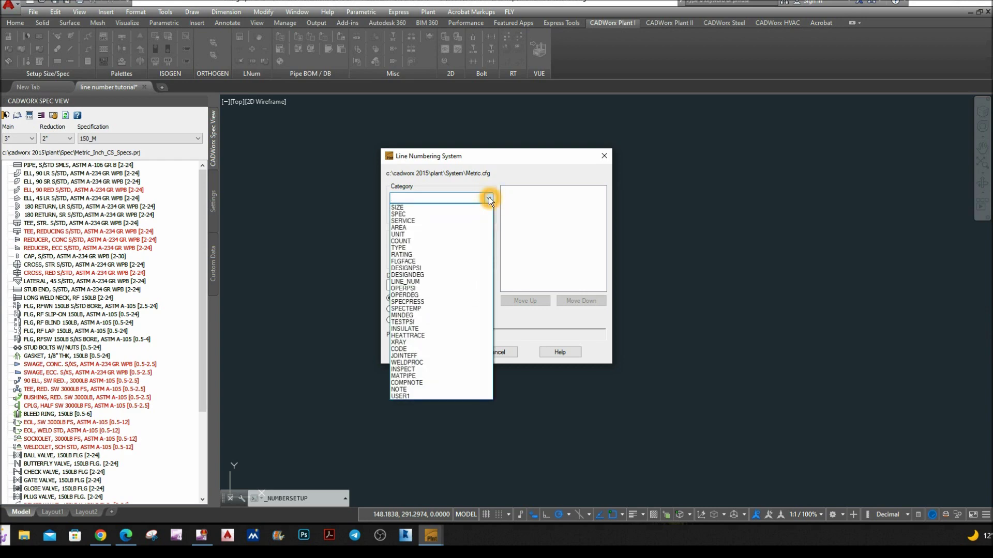
left_click(417, 220)
left_click(417, 216)
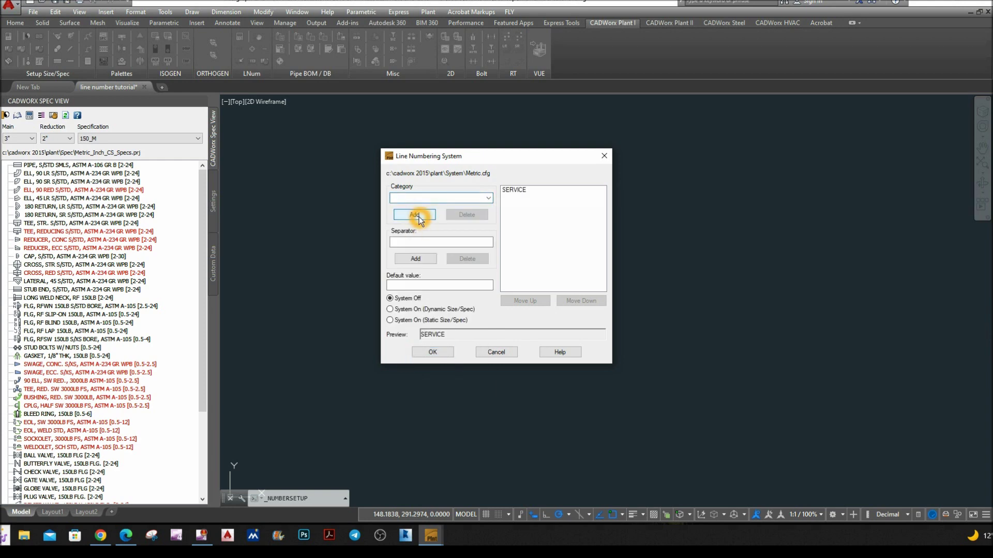
left_click(488, 198)
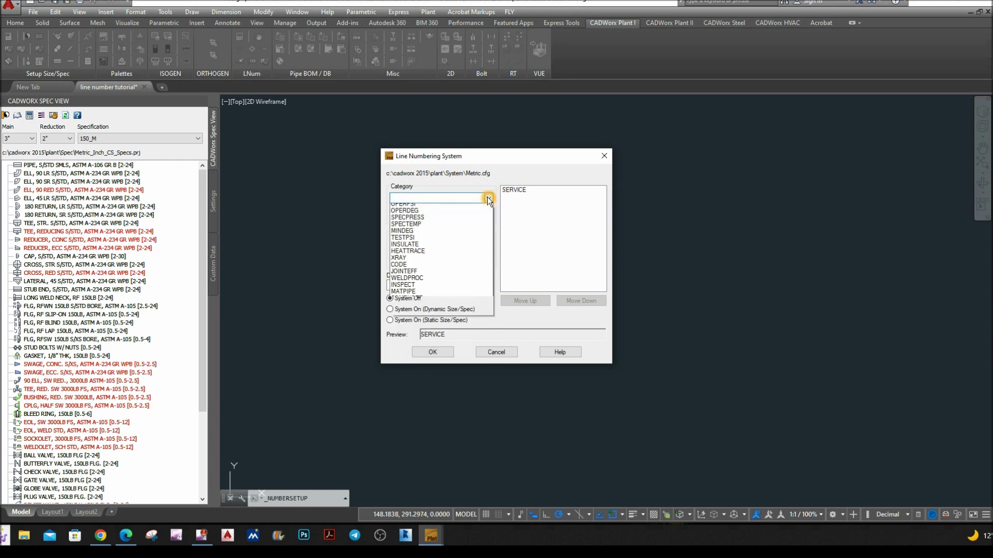
left_click(435, 207)
left_click(417, 215)
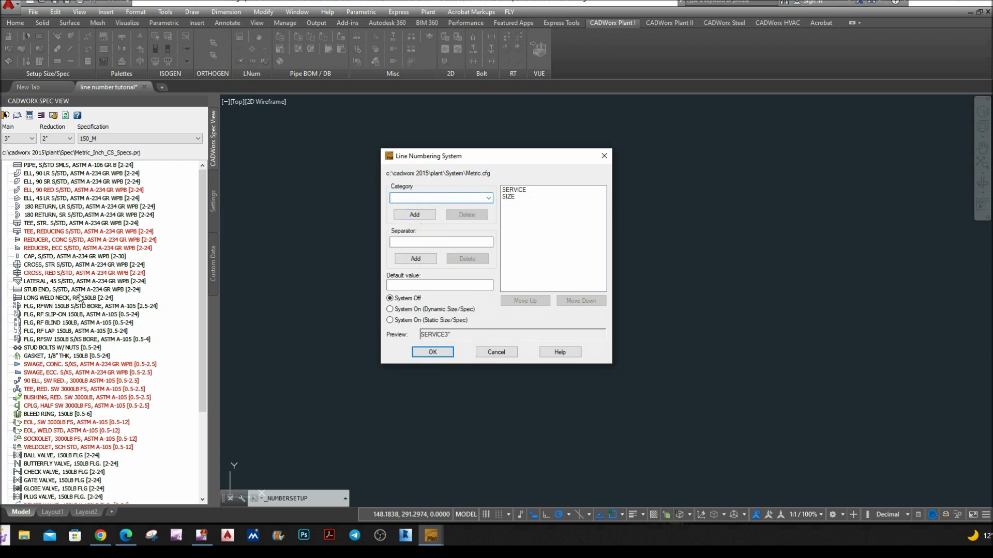
- Add the COUNT, SPEC and INSULATE categories after SIZE in the line number format
left_click(488, 198)
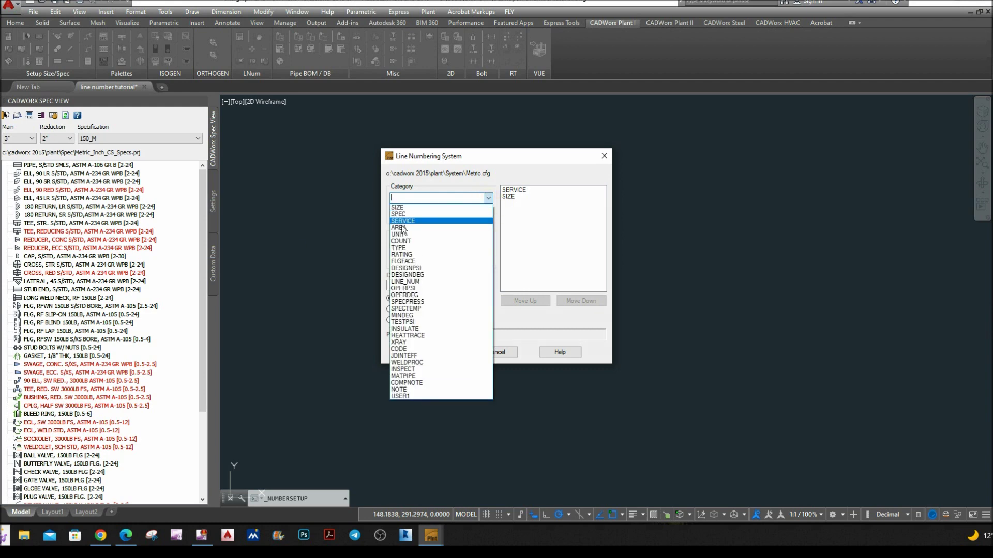
left_click(398, 241)
left_click(414, 215)
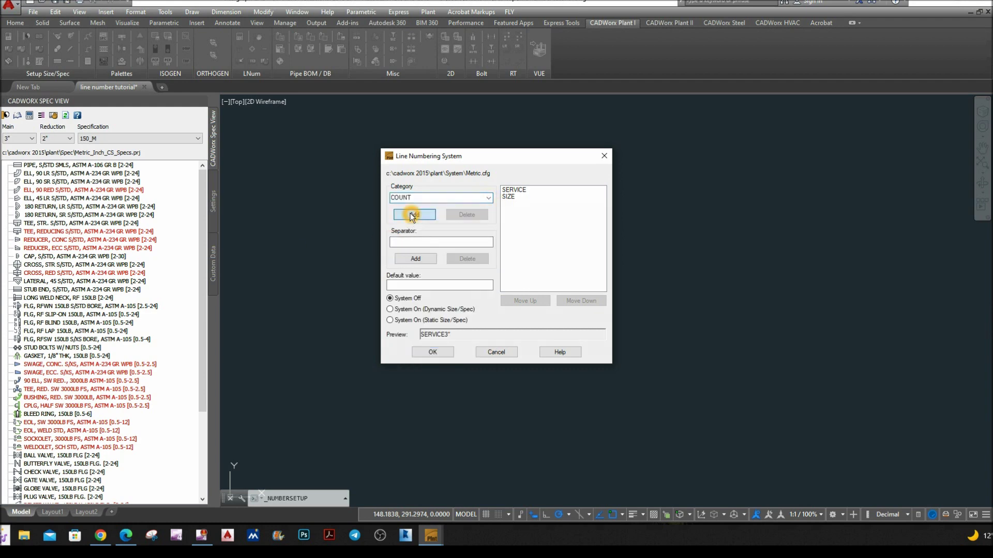
left_click(488, 198)
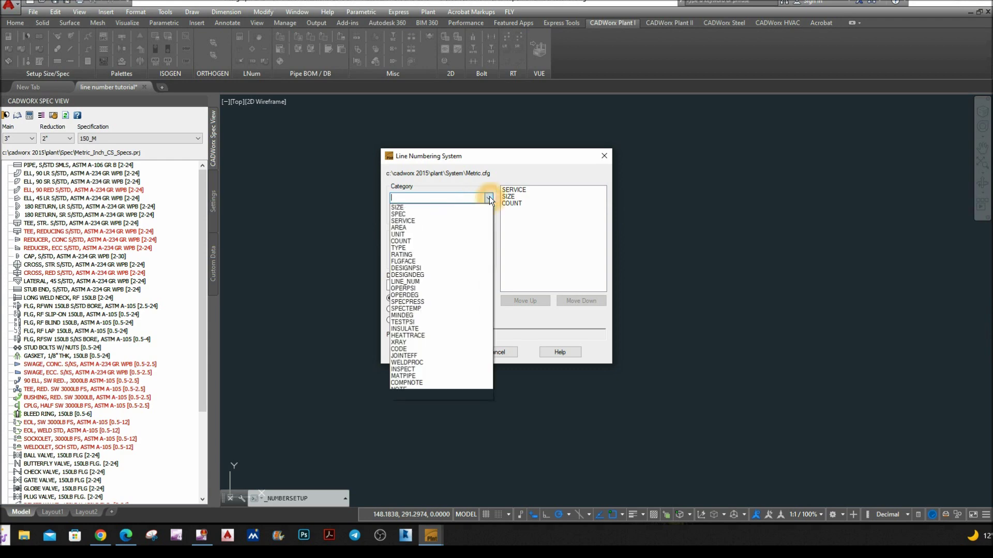
left_click(398, 214)
left_click(416, 215)
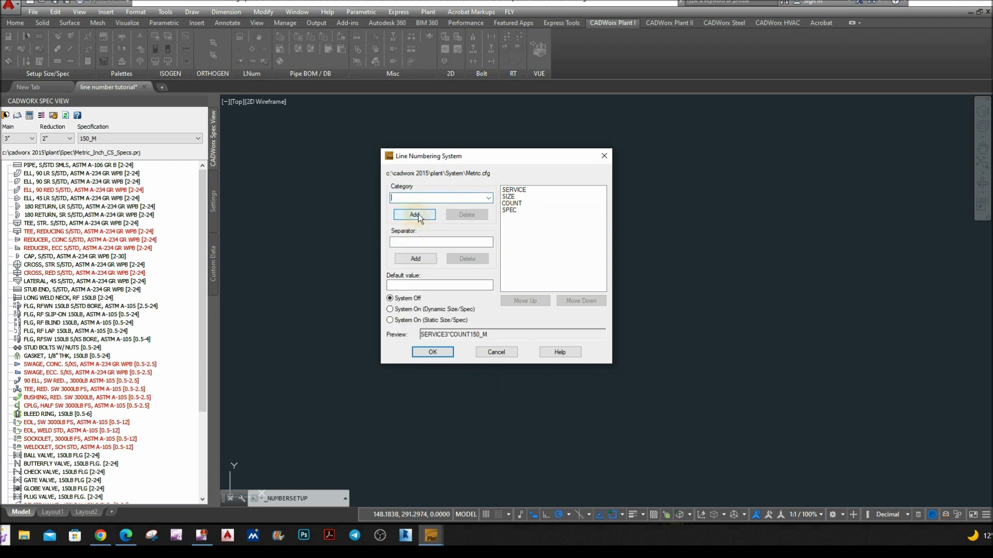
left_click(488, 198)
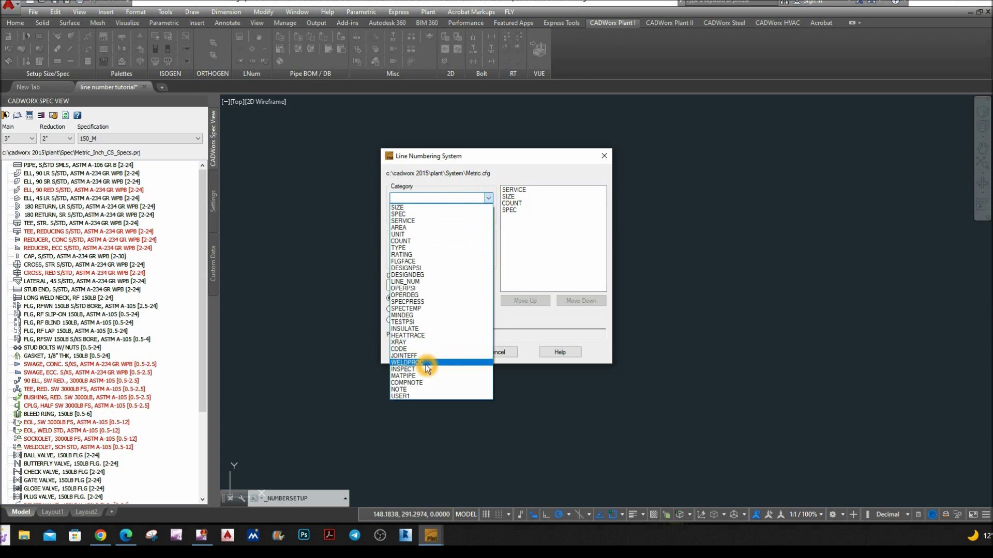
left_click(420, 329)
left_click(415, 215)
- Add four hyphen "-" separators to the end of the line number format
left_click(419, 242)
left_click(421, 242)
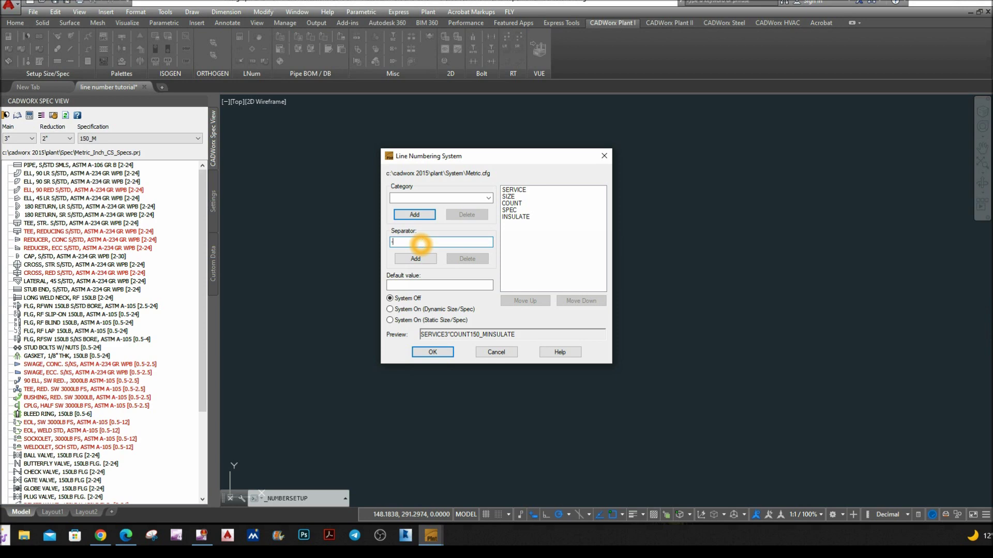
left_click(415, 258)
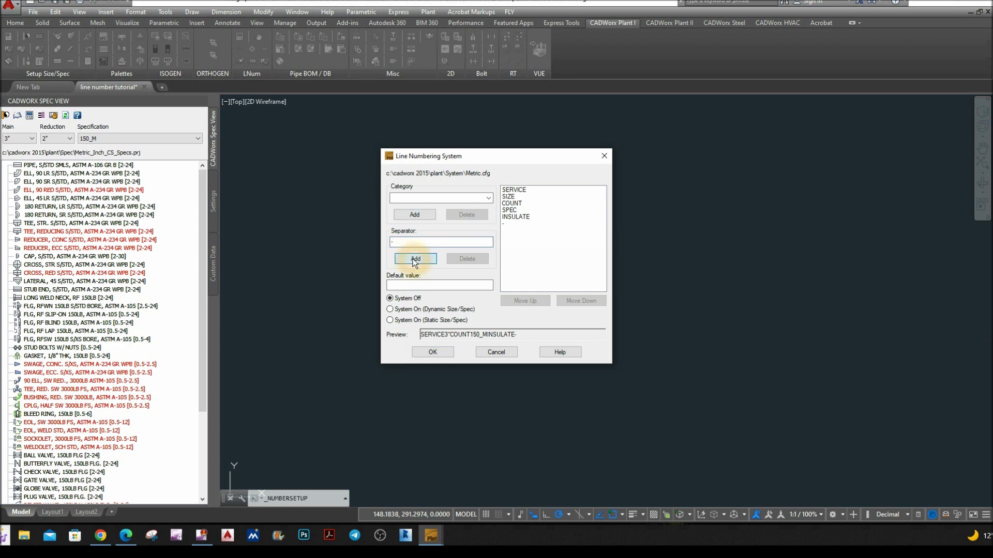
left_click(414, 258)
left_click(415, 259)
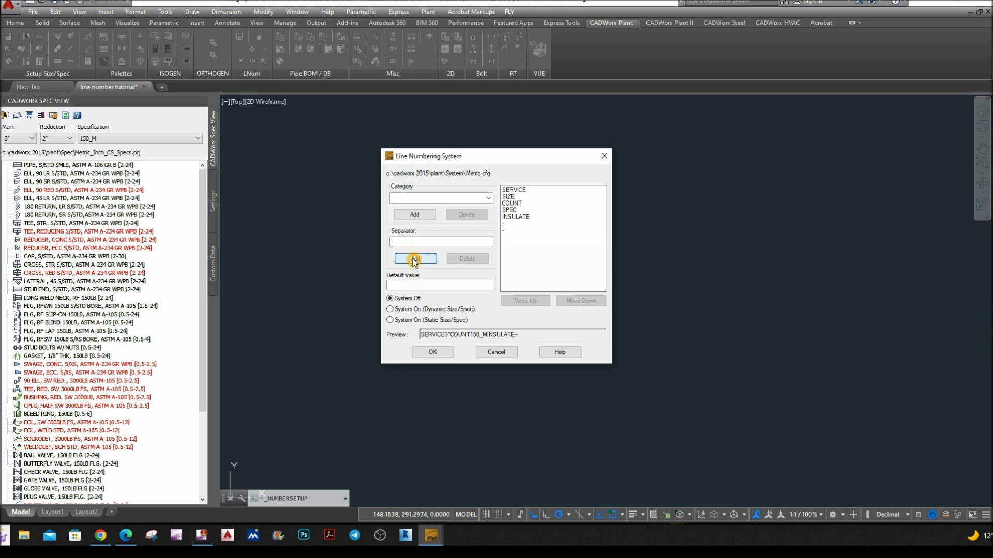
left_click(415, 258)
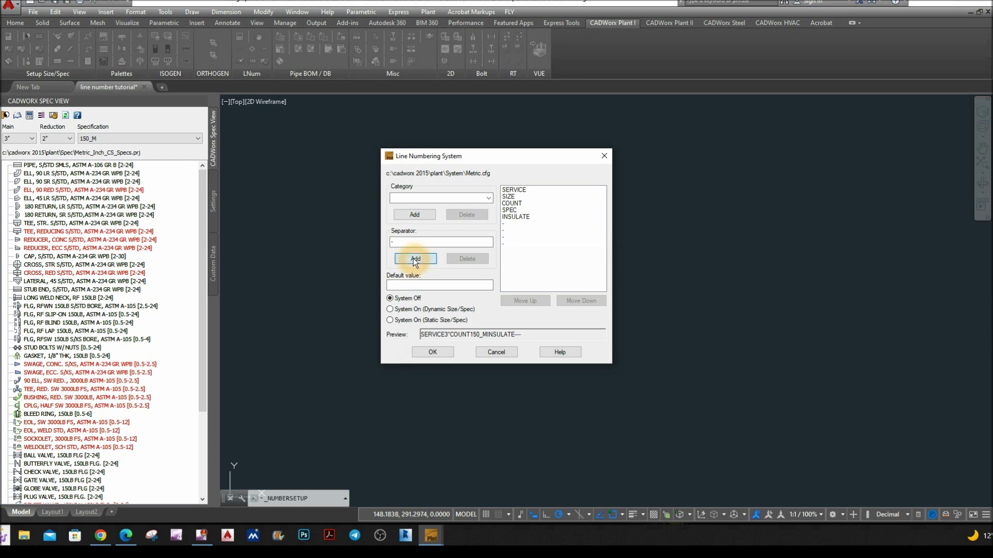
- Move the first hyphen separator up the format list to sit between SERVICE and SIZE
left_click(509, 224)
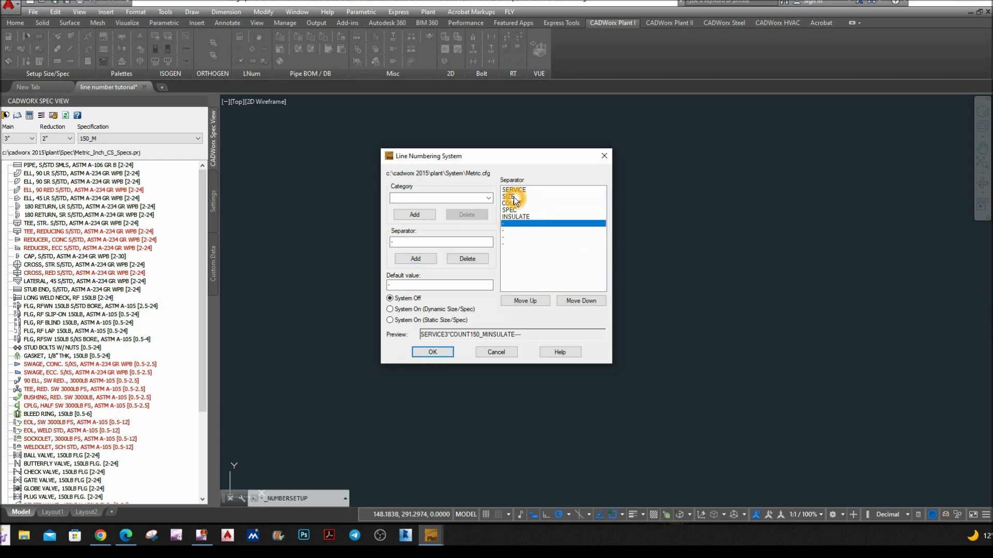
left_click(524, 304)
left_click(524, 303)
left_click(524, 303)
left_click(523, 303)
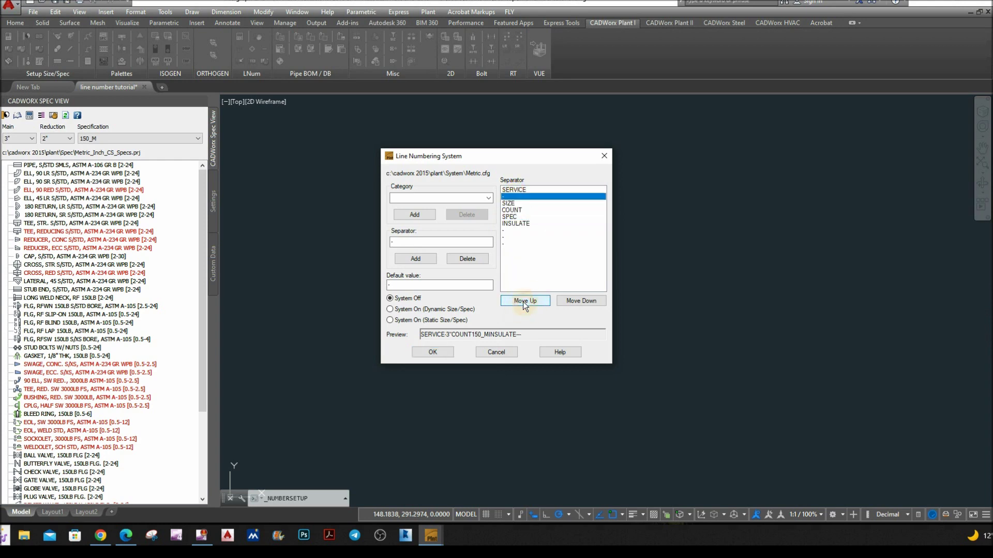
- Move the second hyphen separator up the line number format list to sit between SIZE and COUNT
left_click(508, 230)
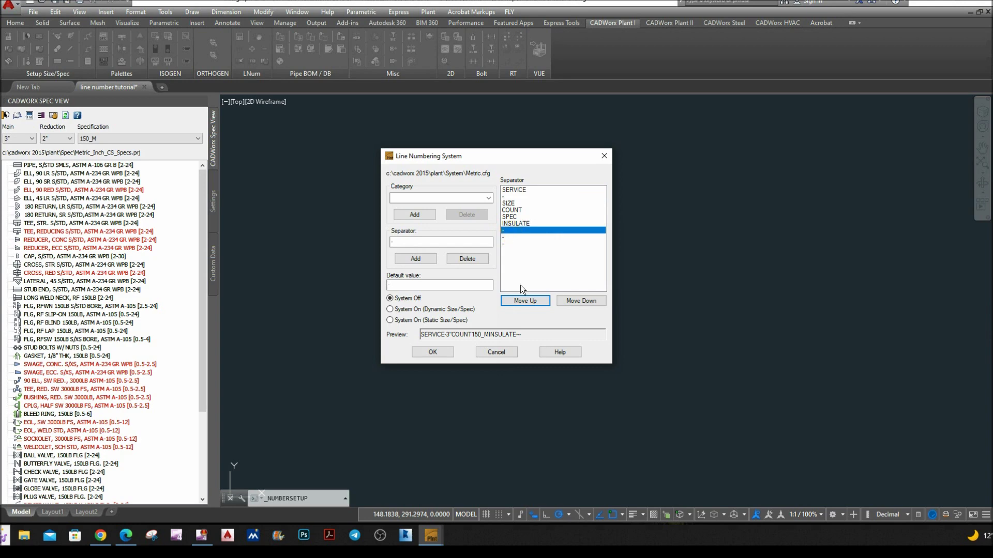
left_click(524, 300)
left_click(524, 300)
left_click(524, 300)
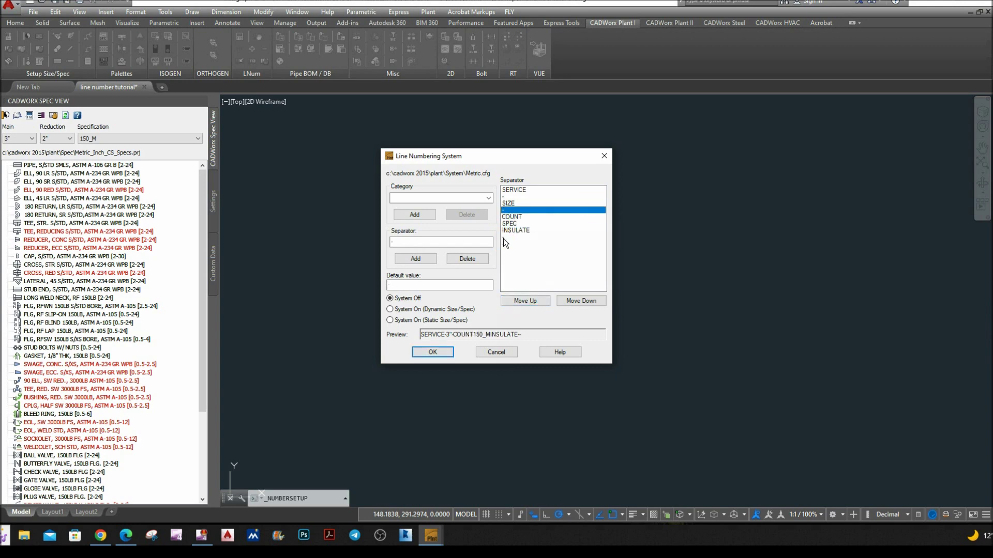
- Move the last two hyphen separators up the format list, one between COUNT and SPEC, the other between SPEC and INSULATE
left_click(505, 237)
left_click(524, 300)
left_click(524, 300)
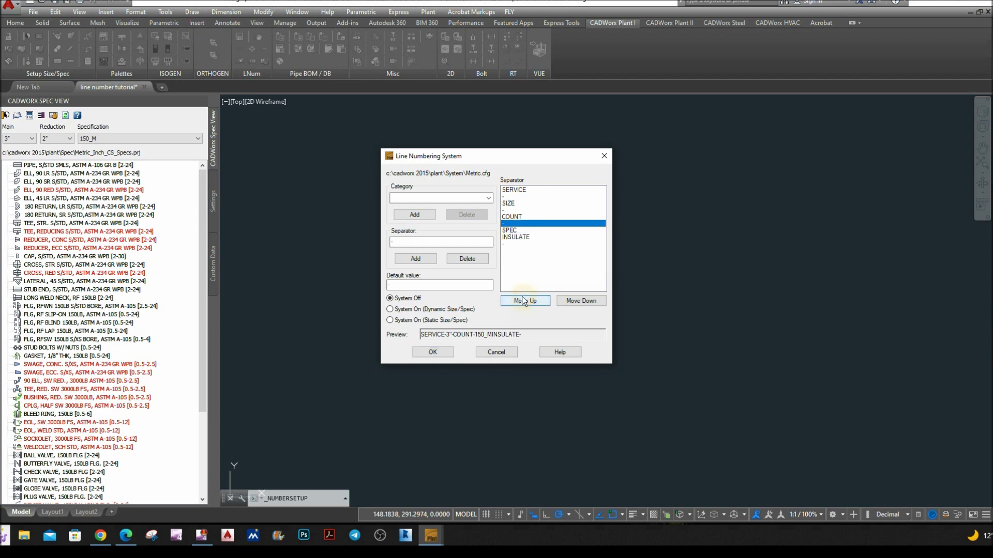
left_click(506, 244)
left_click(520, 301)
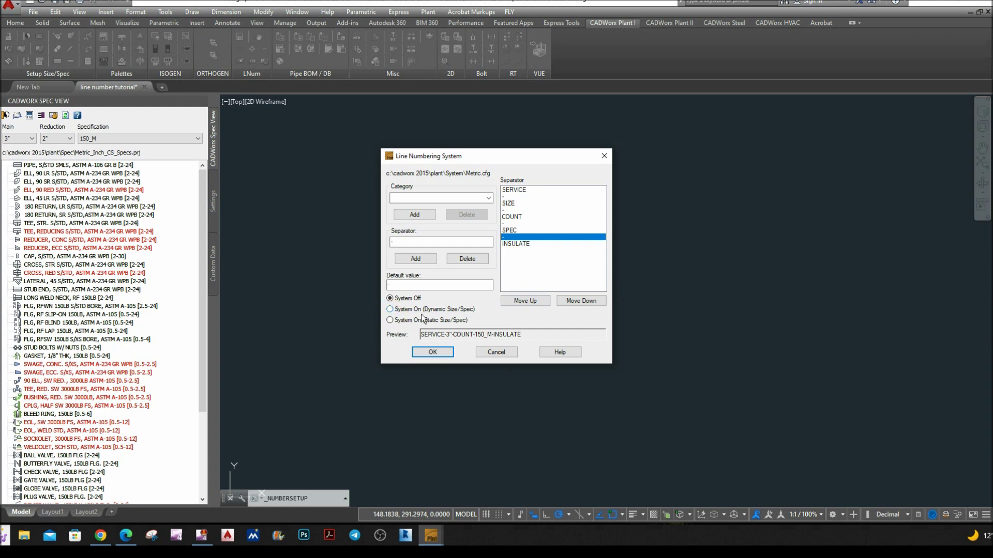
- Turn on the line numbering system with Dynamic Size/Spec and apply the setup
left_click(389, 309)
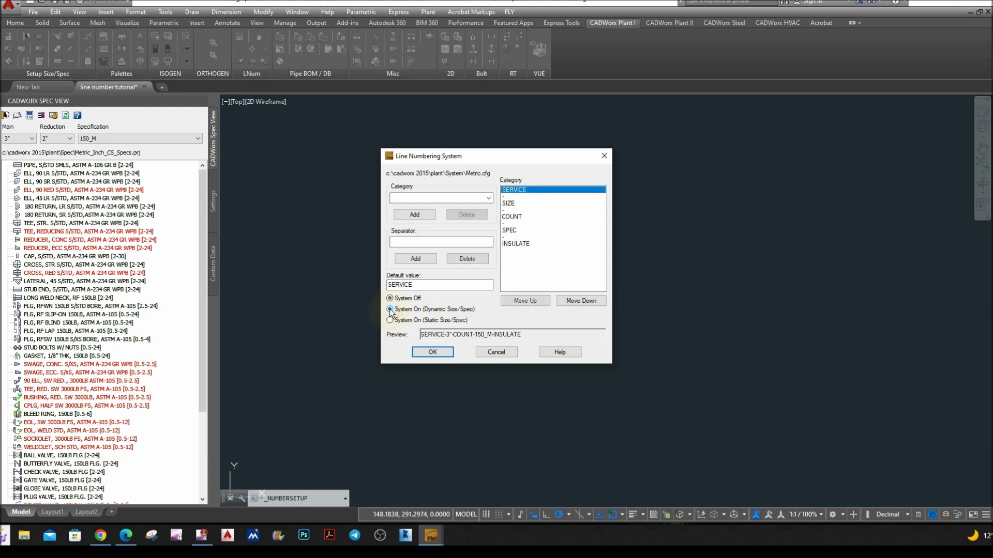
left_click(443, 354)
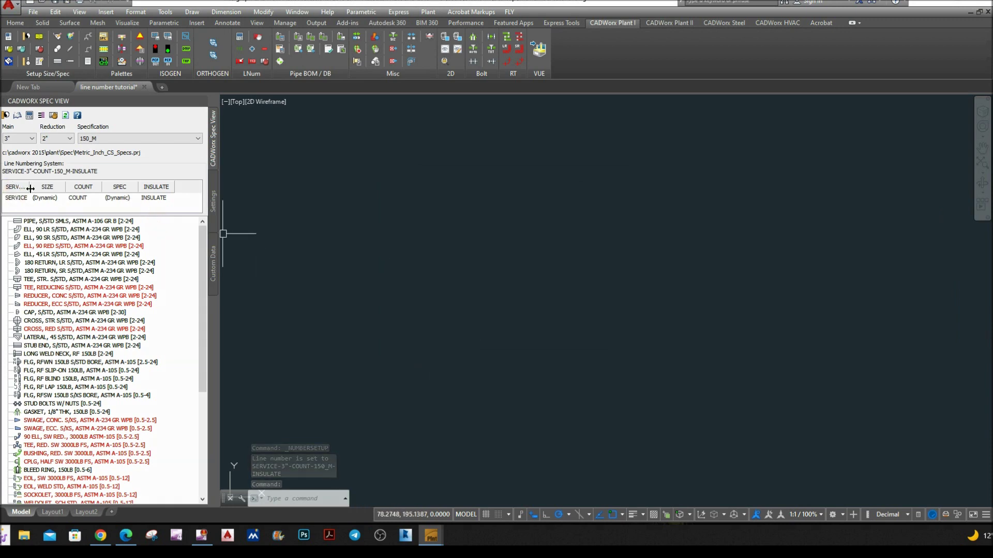
left_click(14, 201)
left_click(14, 200)
left_click(14, 201)
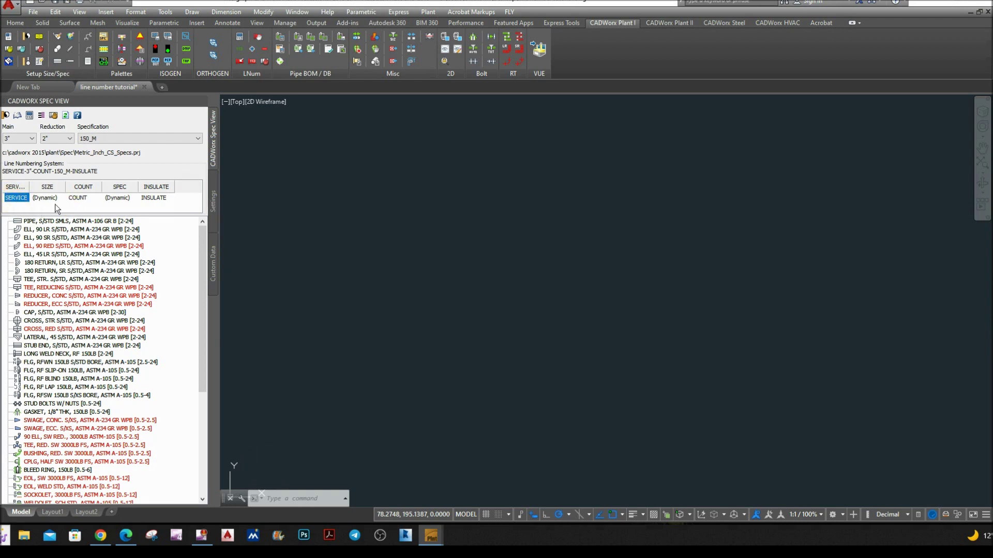
left_click(85, 196)
- Open the line numbering dropdown setup and remove all dropdown values from the SERVICE, COUNT and INSULATE categories
left_click(42, 115)
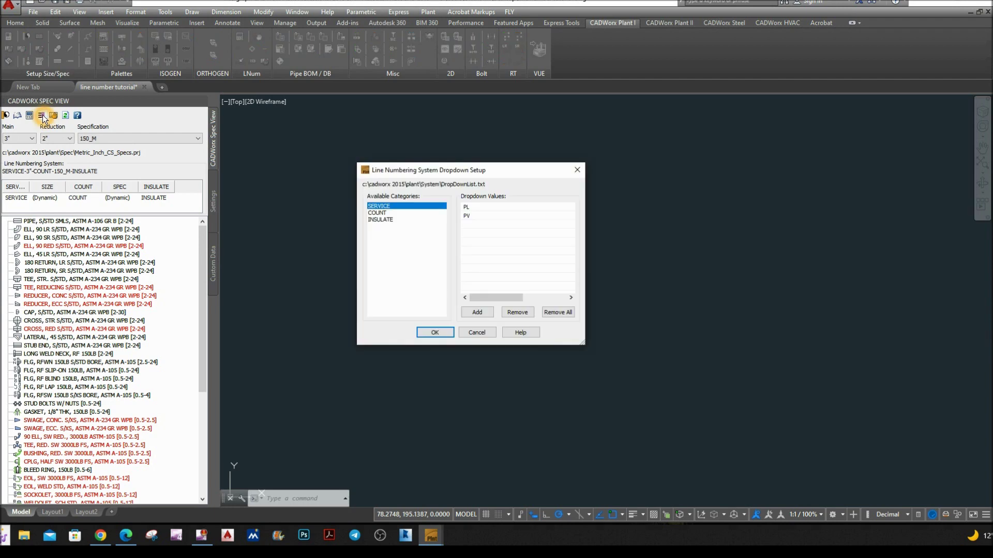
left_click(468, 215)
left_click(561, 314)
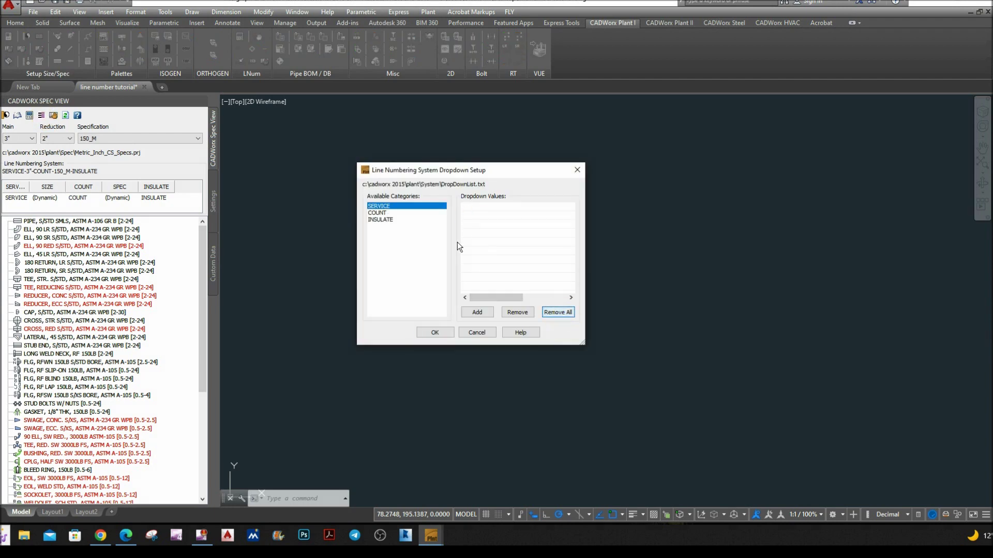
left_click(396, 213)
left_click(558, 312)
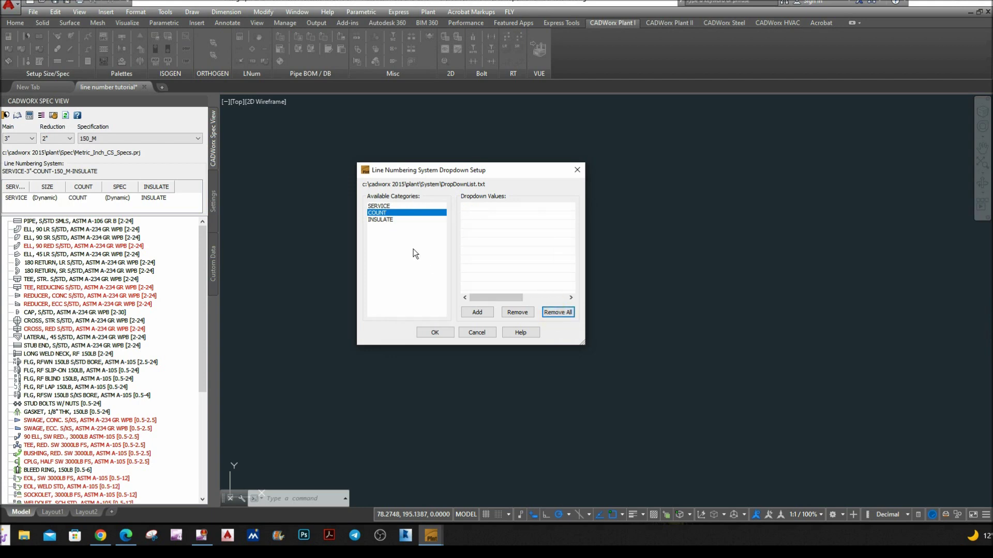
left_click(385, 220)
left_click(551, 312)
- Add PL and PV as dropdown values for the SERVICE category
left_click(385, 206)
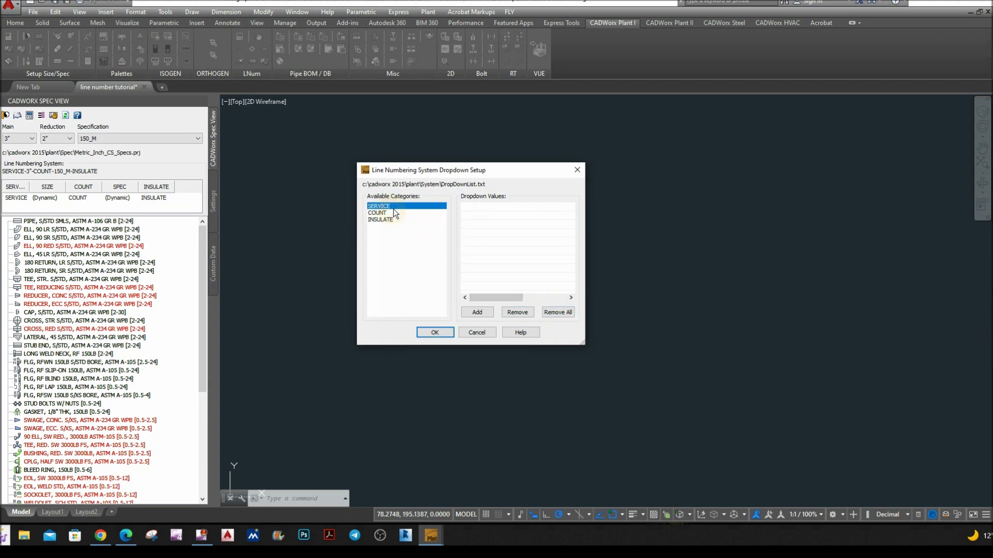
left_click(488, 209)
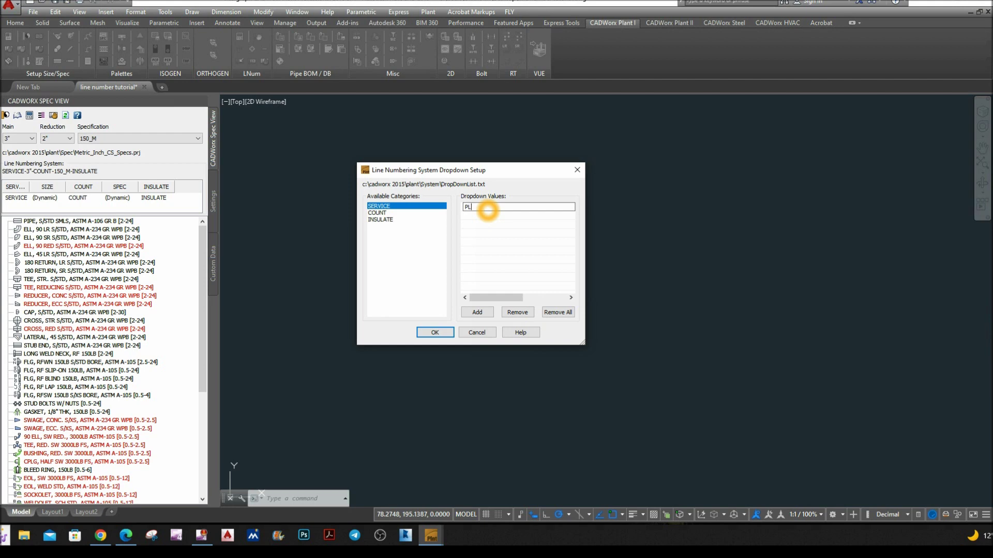
left_click(488, 214)
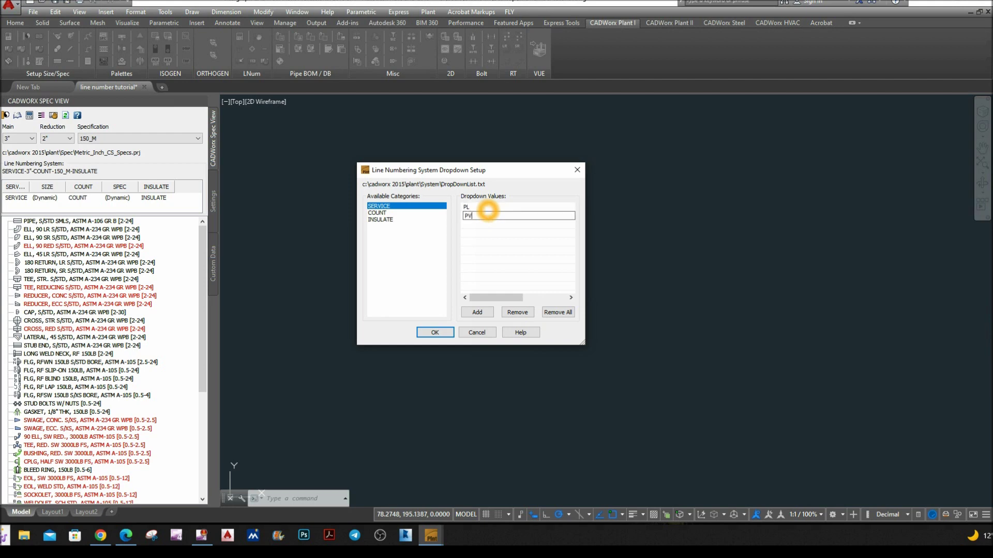
left_click(418, 259)
left_click(387, 220)
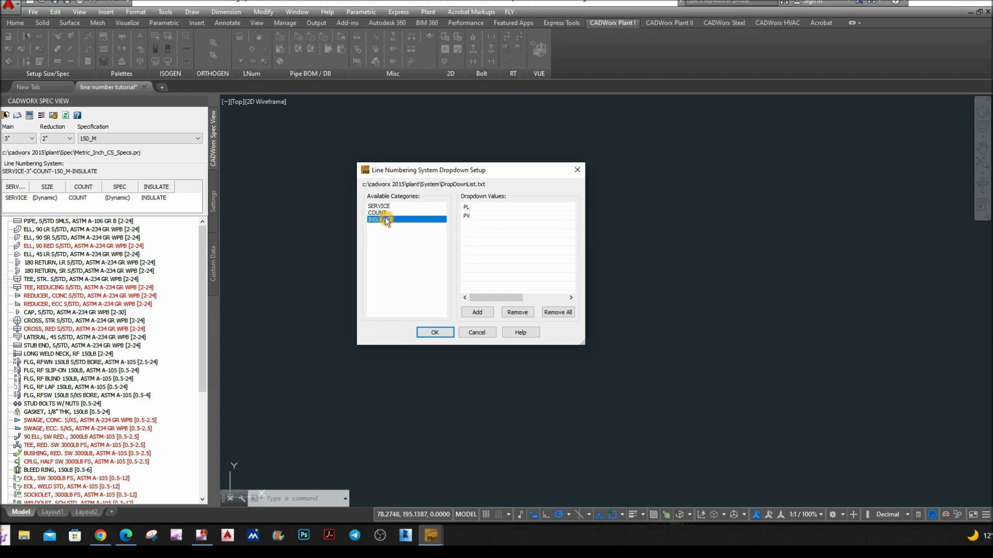
- Add 001, 002, 003, 004 and 005 as dropdown values for the COUNT category
left_click(385, 213)
left_click(496, 207)
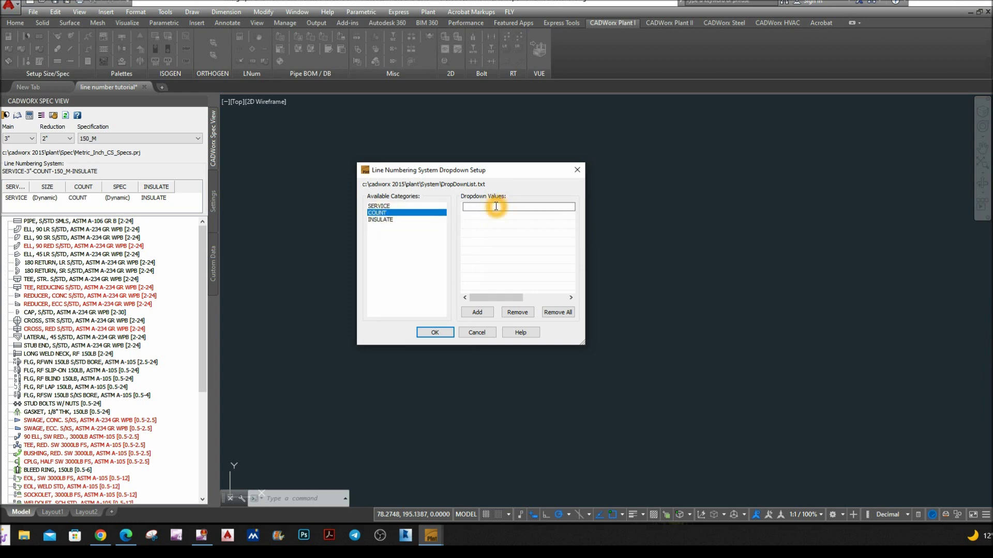
key("Return")
type("002")
key("Return")
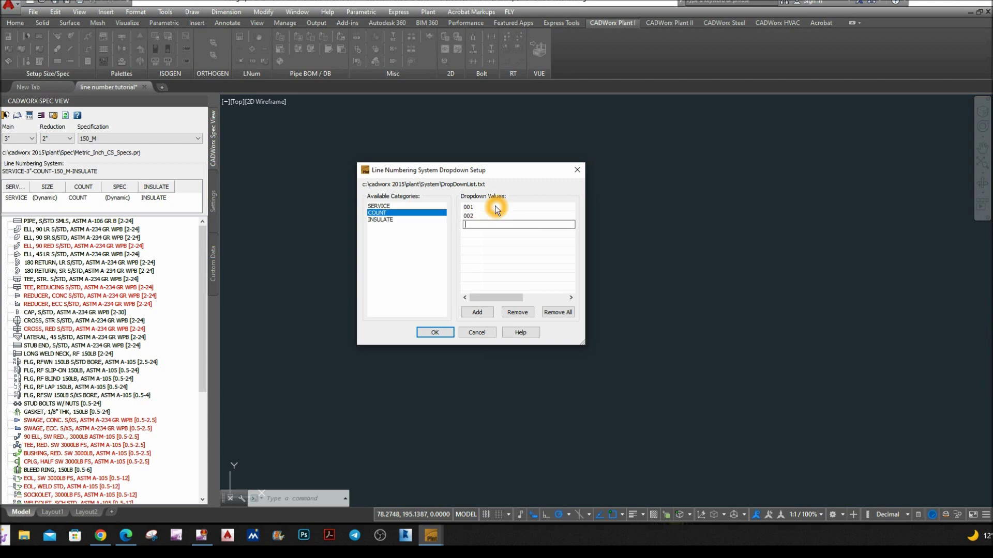
key("Return")
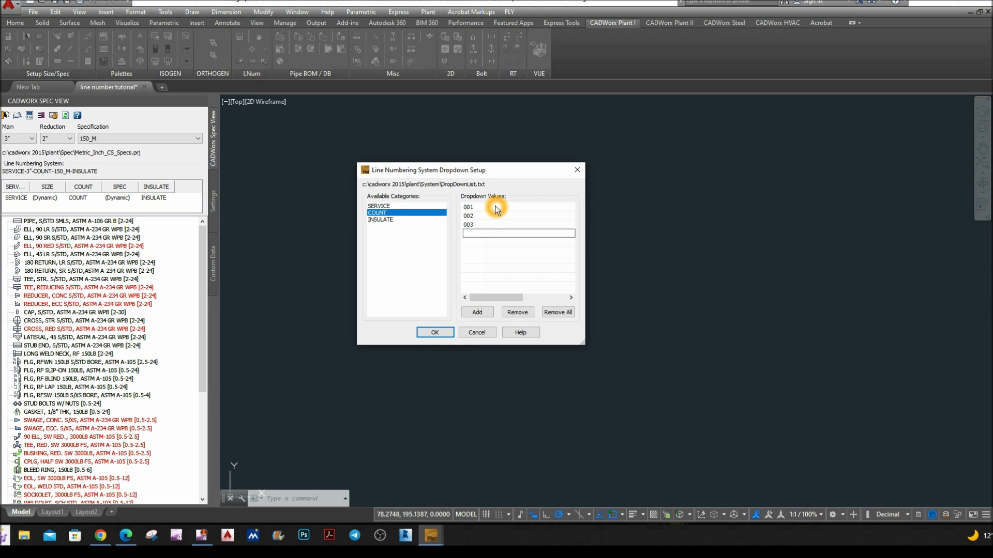
key("Return")
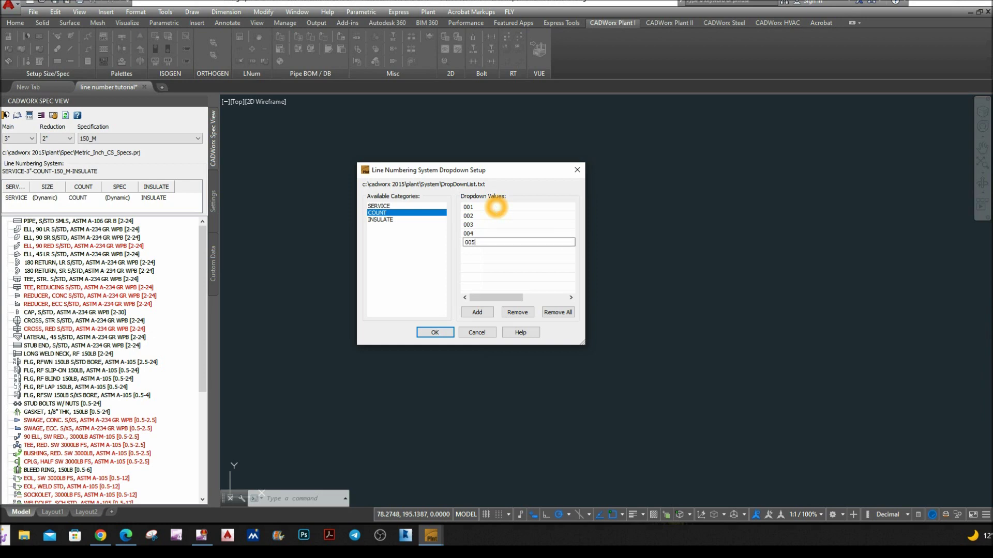
key("Return")
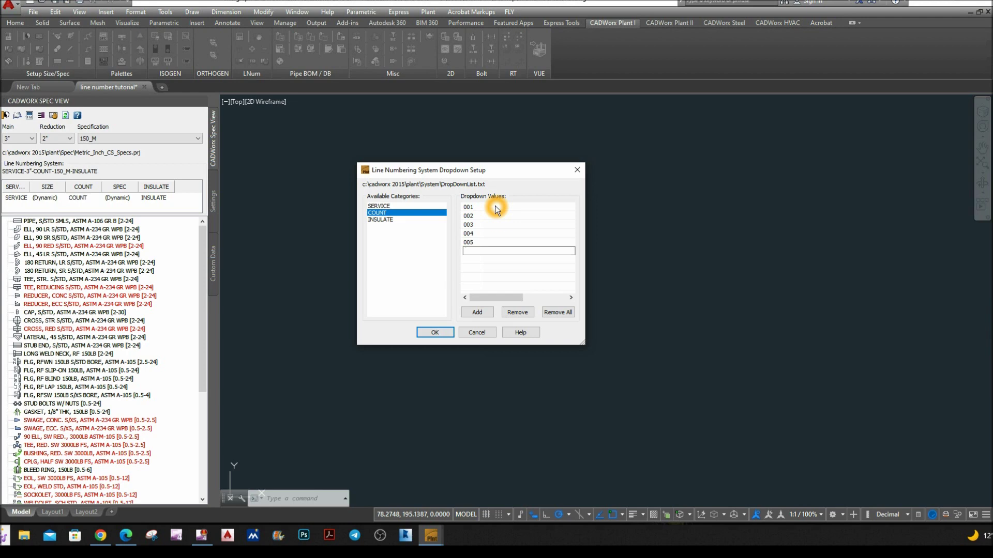
- Add IH and 38H as dropdown values for the INSULATE category and accept the dropdown setup
left_click(383, 220)
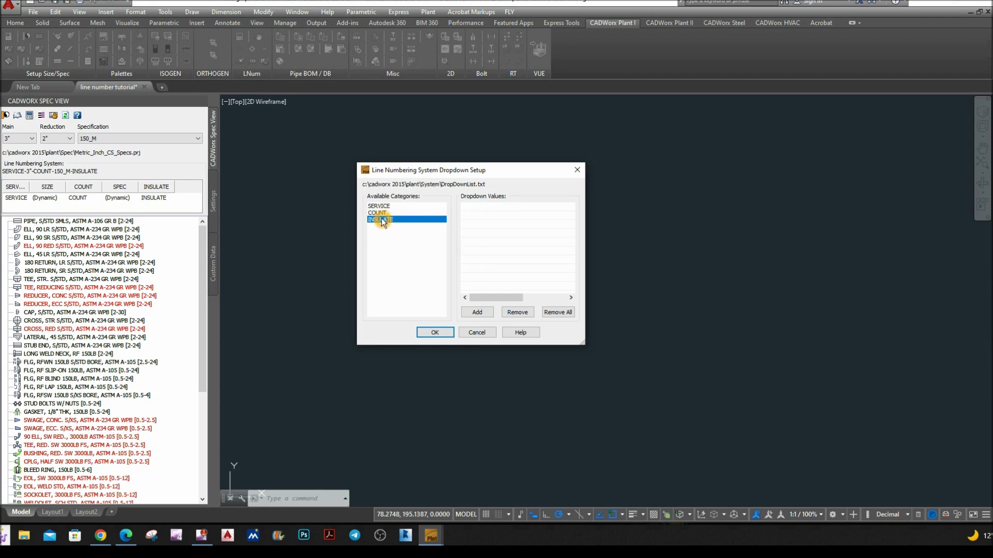
left_click(488, 210)
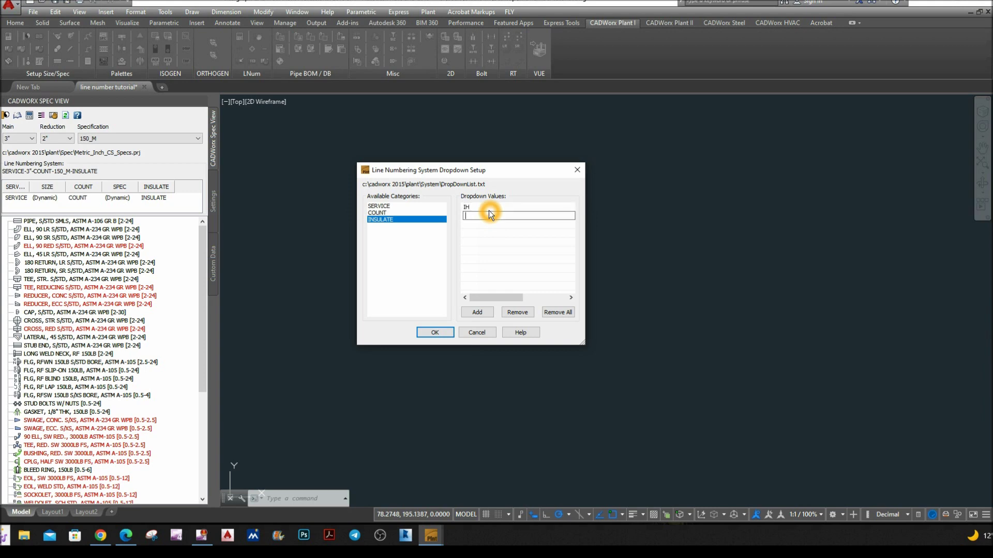
type("38H")
left_click(429, 331)
- Check the SERVICE and COUNT value lists of the current line number and set INSULATE to IH
left_click(20, 201)
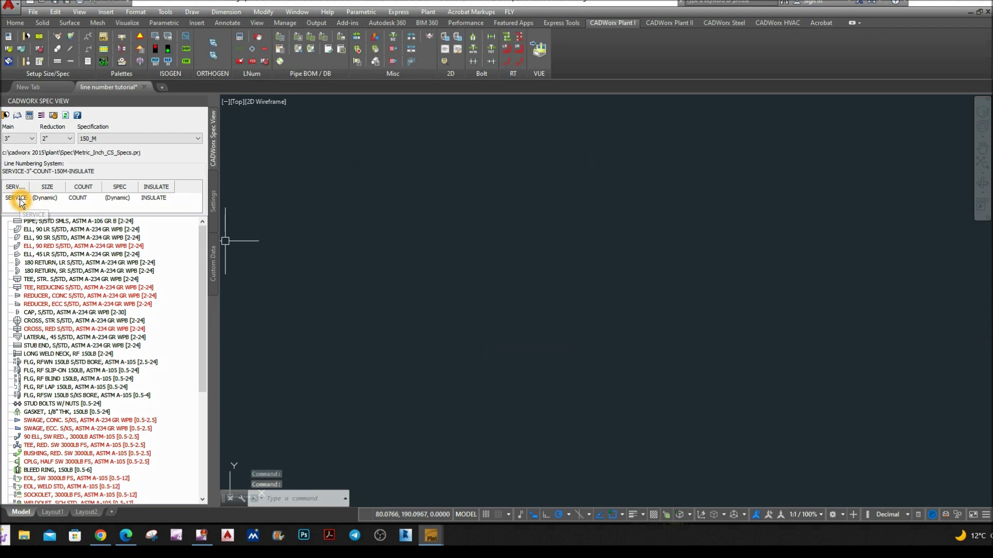
left_click(21, 201)
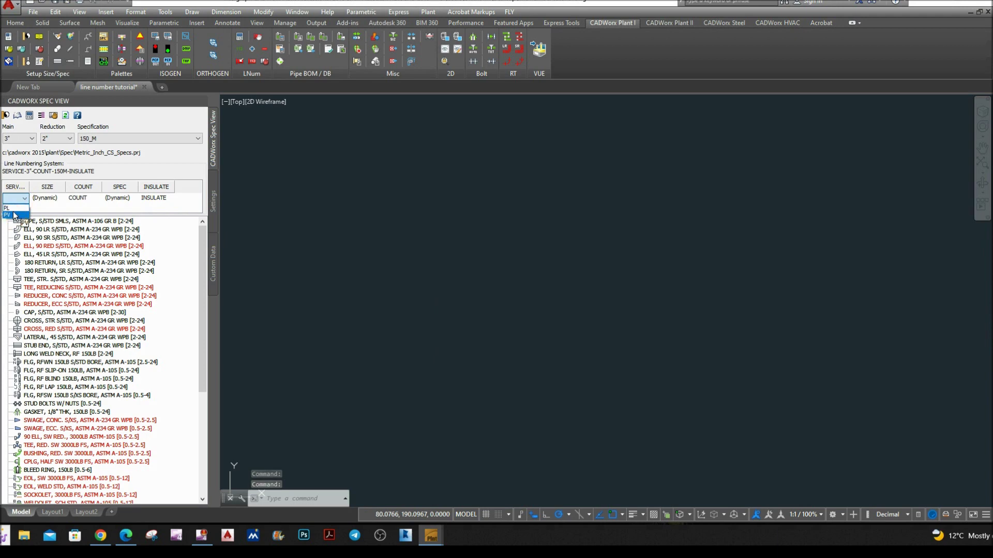
left_click(56, 201)
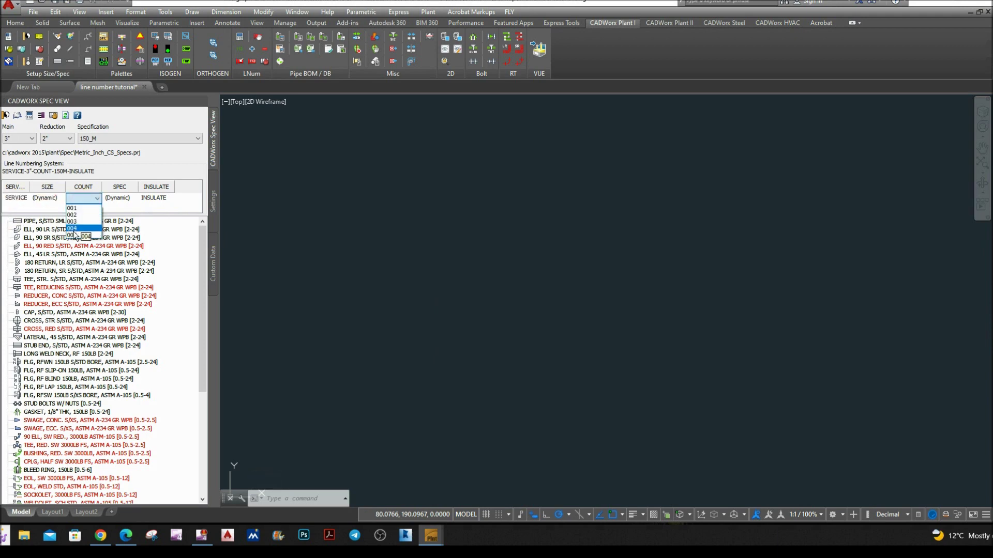
left_click(154, 198)
left_click(153, 199)
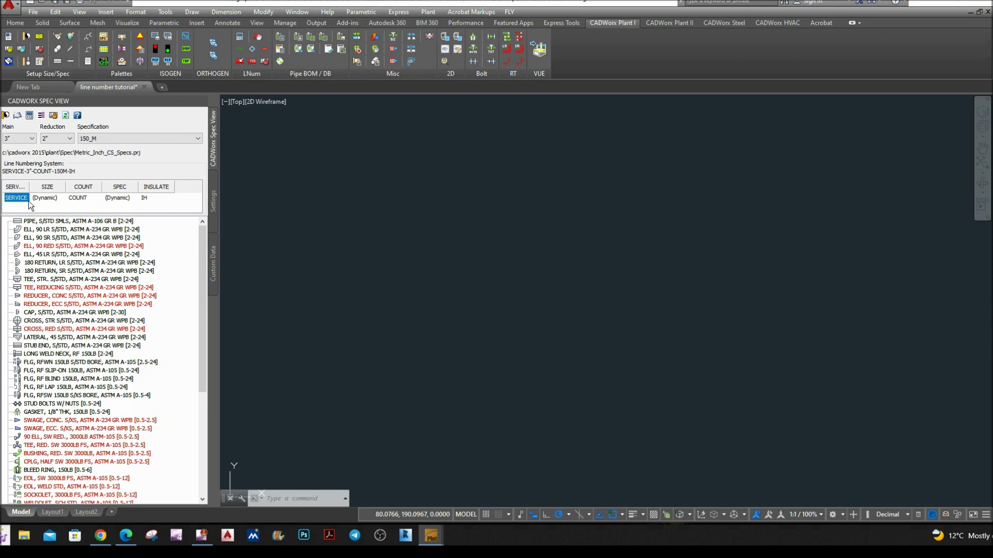
- Set the current line number's SERVICE to PL and its COUNT to 001
type("PL")
key("Return")
left_click(84, 206)
left_click(86, 204)
left_click(72, 209)
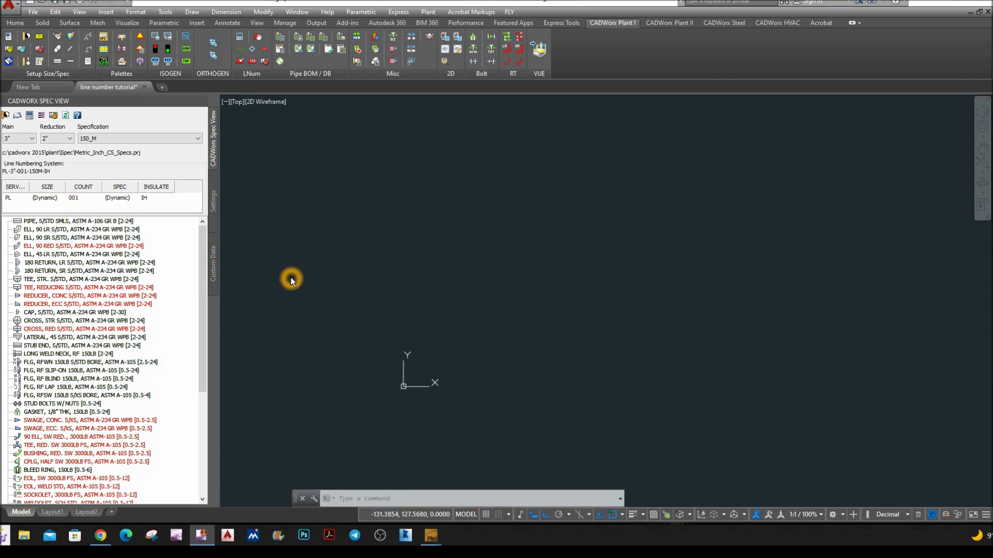
left_click(298, 277)
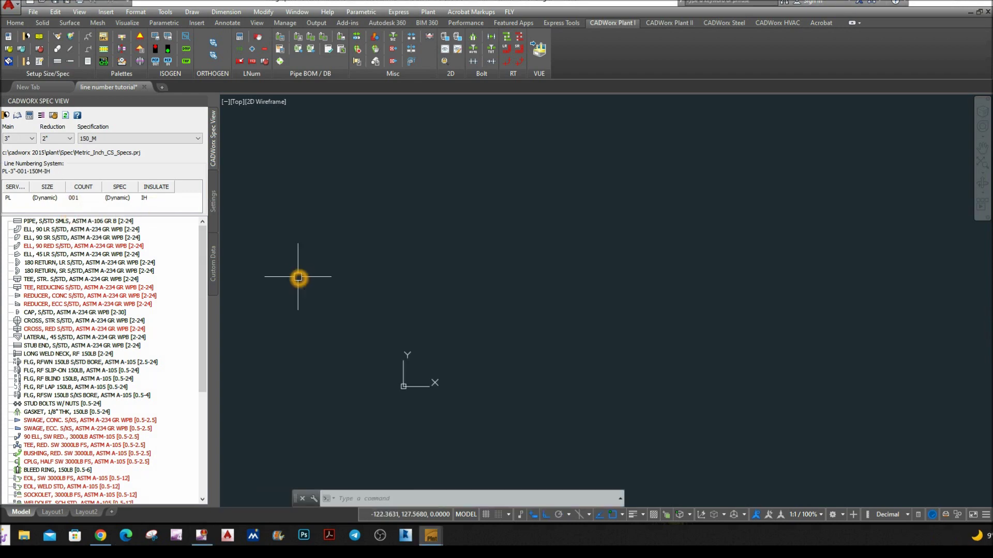
left_click(299, 279)
left_click(319, 286)
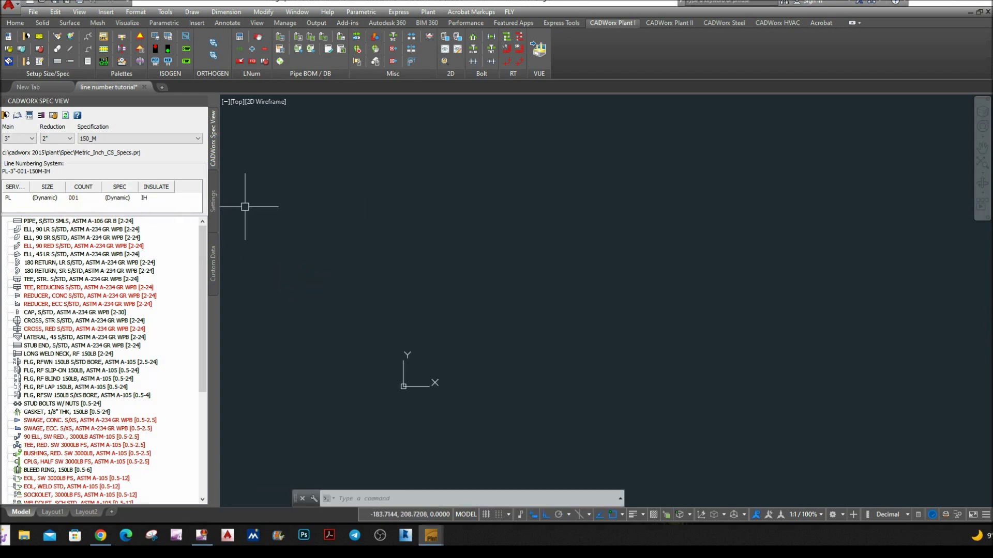
- Set the main pipe size to 2"
left_click(32, 139)
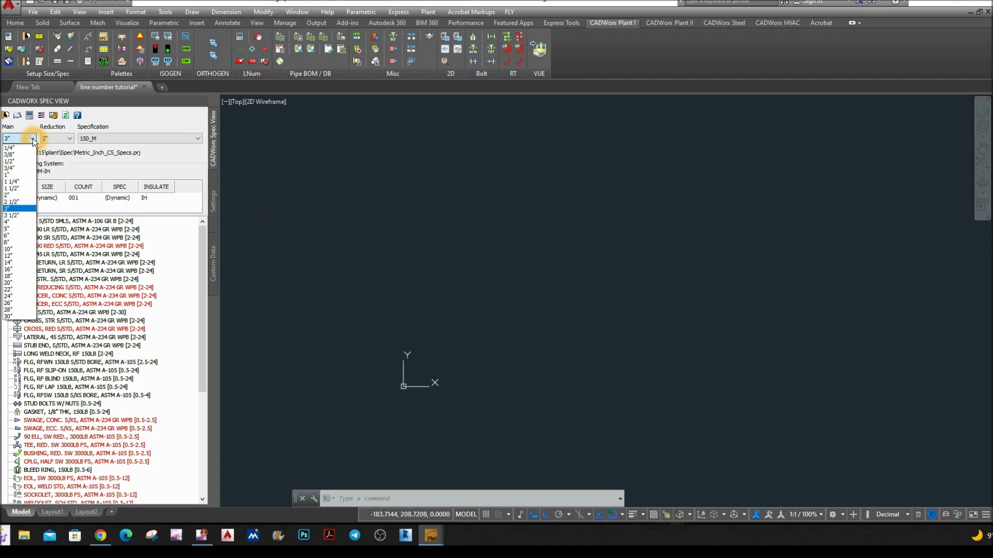
left_click(22, 195)
left_click(290, 208)
left_click(322, 217)
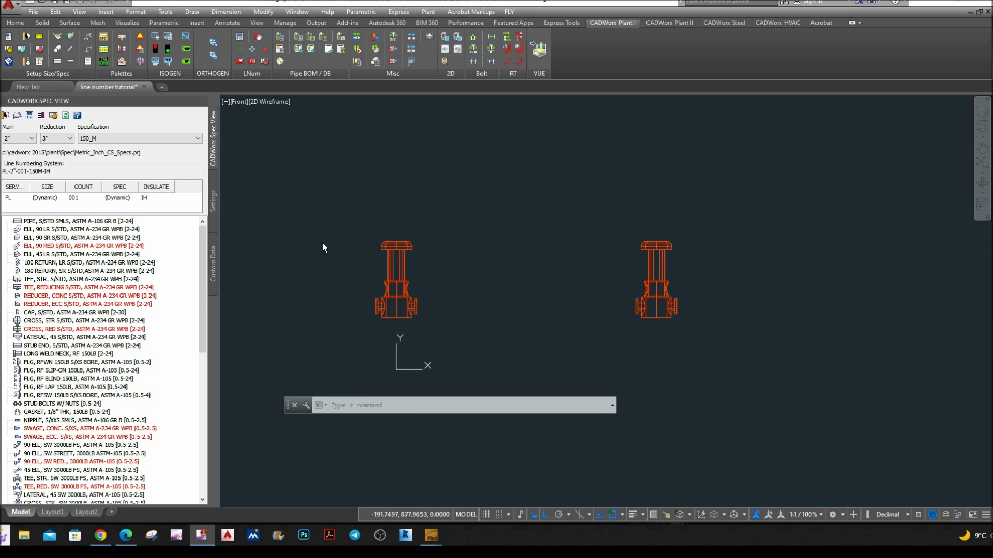
- Display the two pieces of equipment in the SE Isometric view with the Conceptual visual style
left_click(240, 102)
left_click(275, 196)
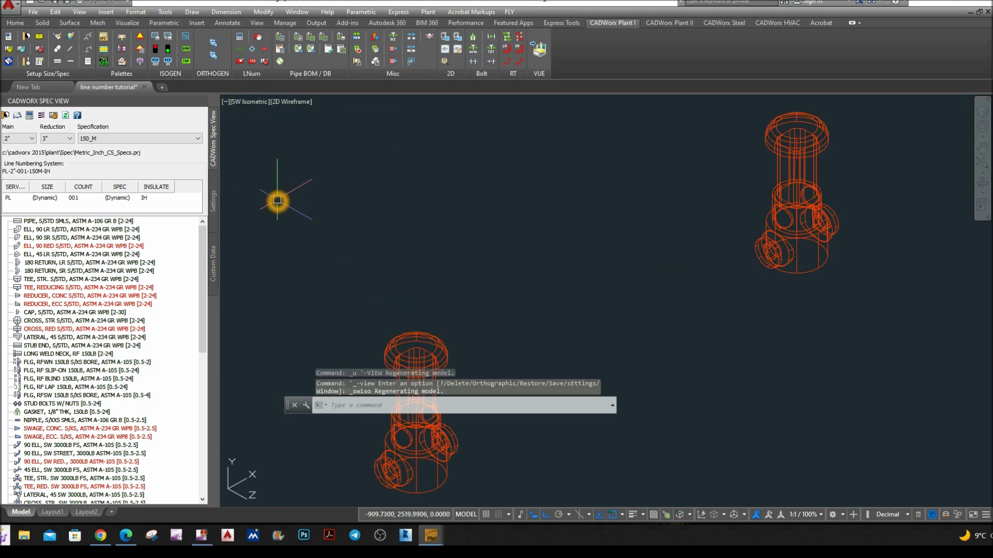
left_click(254, 103)
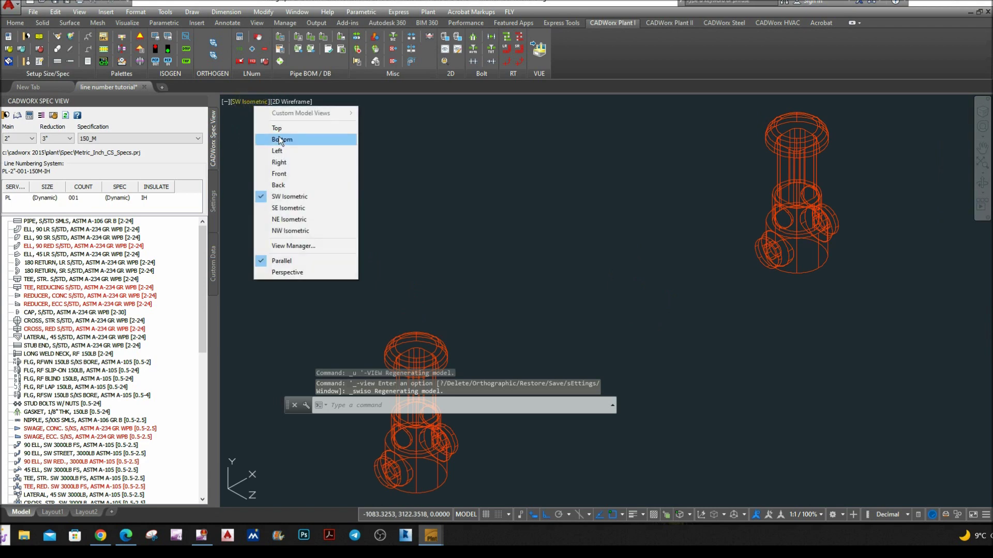
left_click(288, 208)
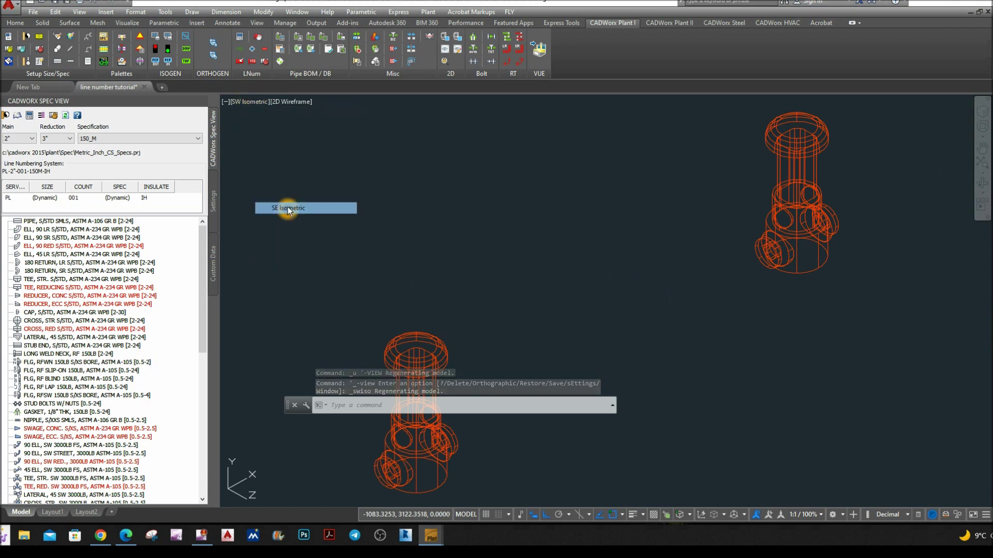
left_click(262, 103)
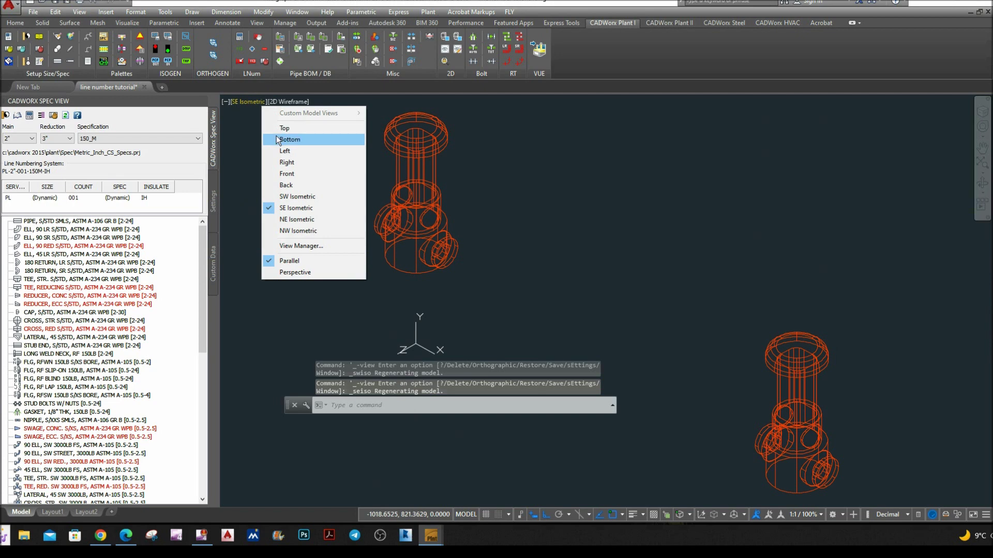
left_click(293, 102)
left_click(321, 139)
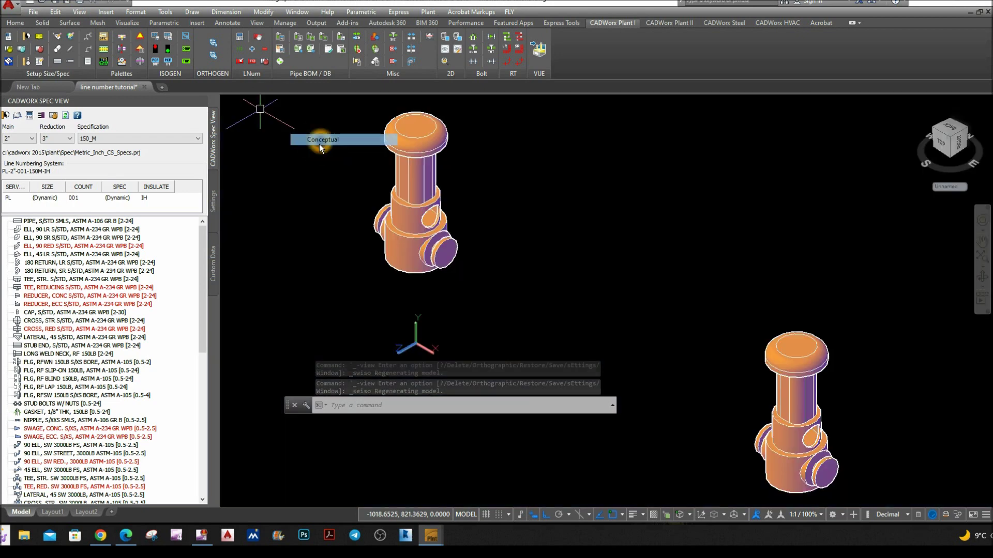
- Attach a 2" RFWN 150LB flange to the centre of the first vessel's negative-X nozzle face, pointing away from the vessel at 180°
middle_click_drag(328, 201, 485, 98, "shift")
scroll(378, 223, "up", 2)
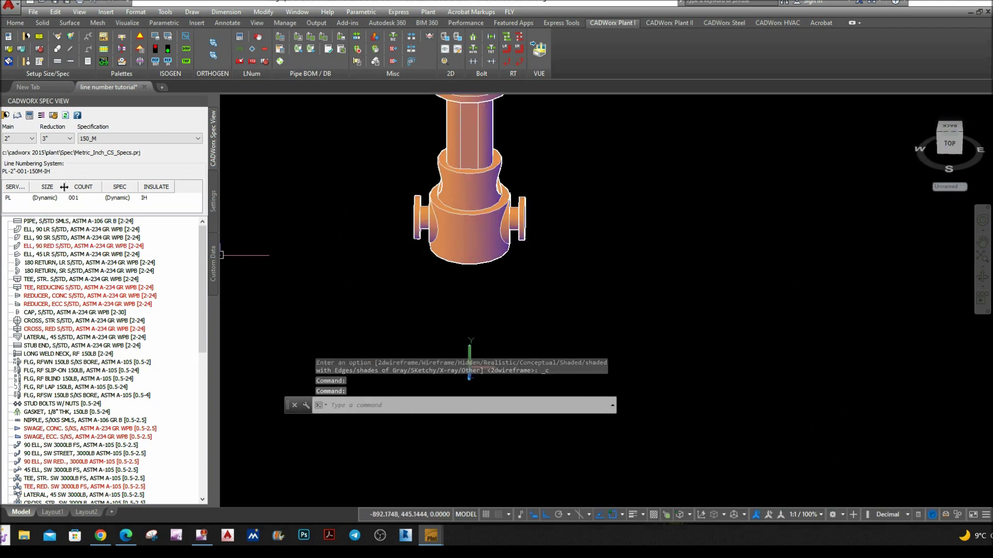
left_click(62, 362)
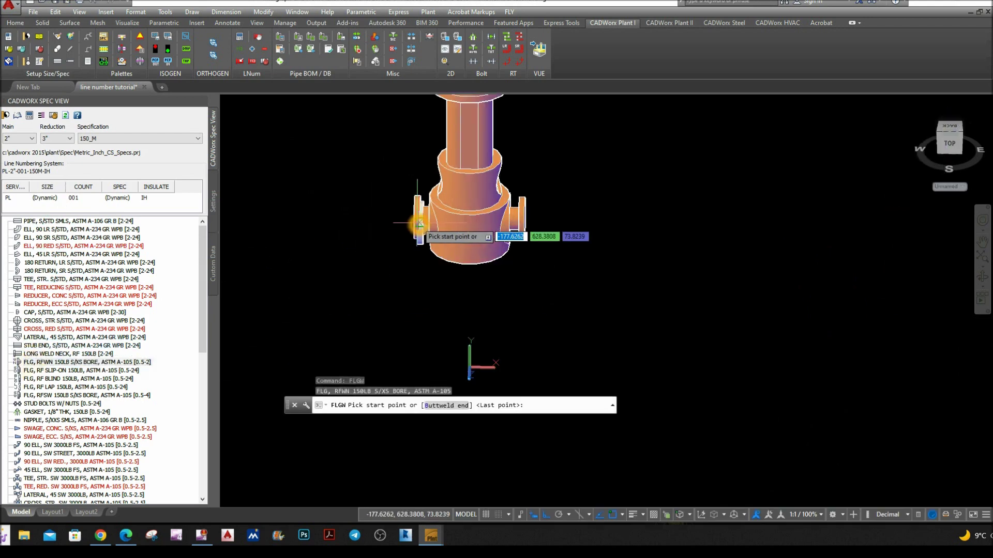
scroll(419, 224, "up", 4)
right_click(344, 215, "shift")
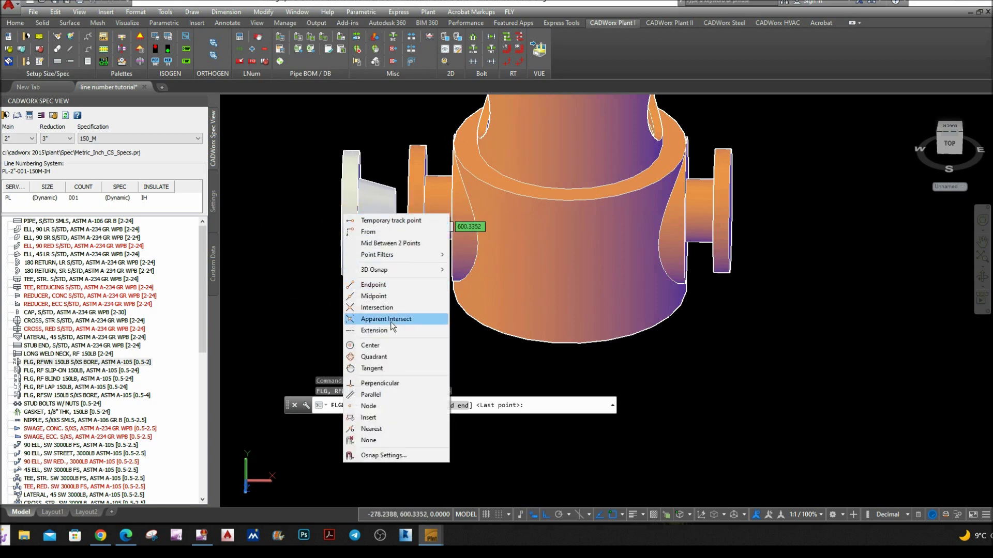
left_click(371, 345)
left_click(413, 211)
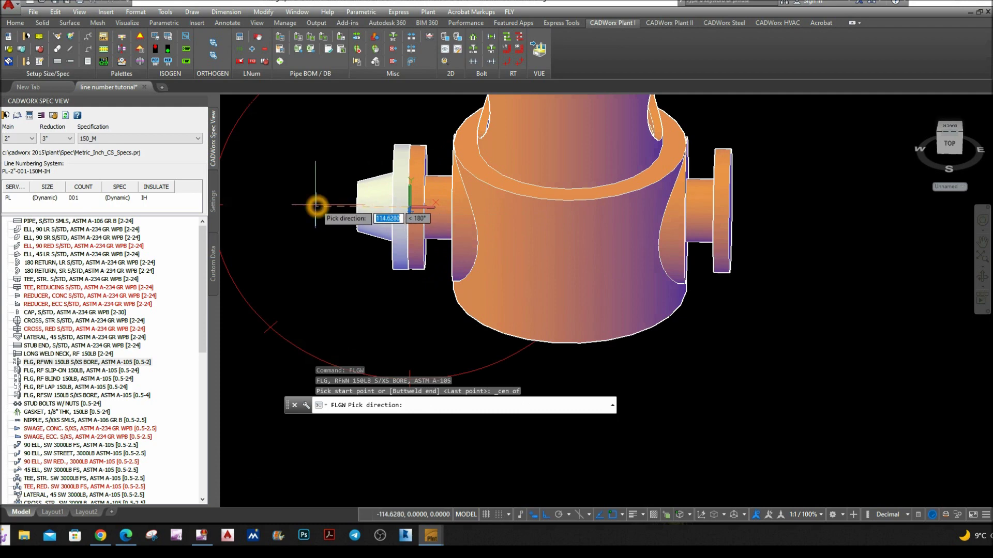
middle_click_drag(324, 206, 370, 208, "shift")
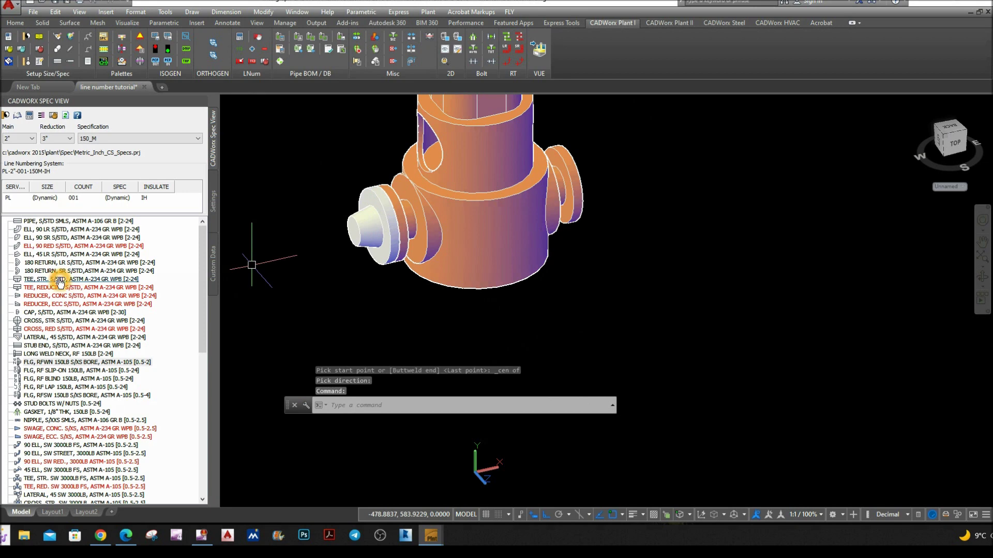
- Attach an eccentric reducer by its small end to the flange, flat side up, using the current line number setup PL-3"-001-150_M-IH
double_click(35, 305)
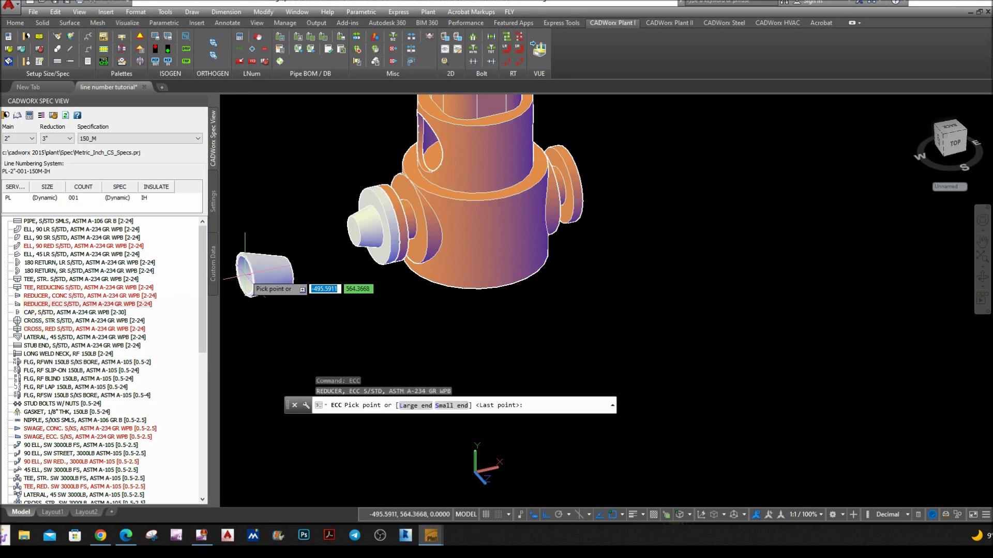
left_click(457, 407)
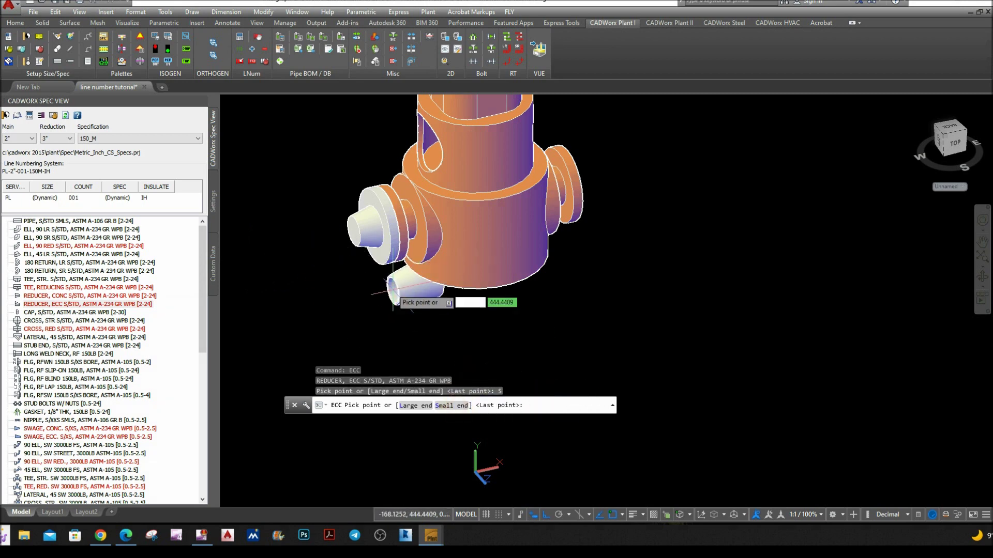
left_click(354, 237)
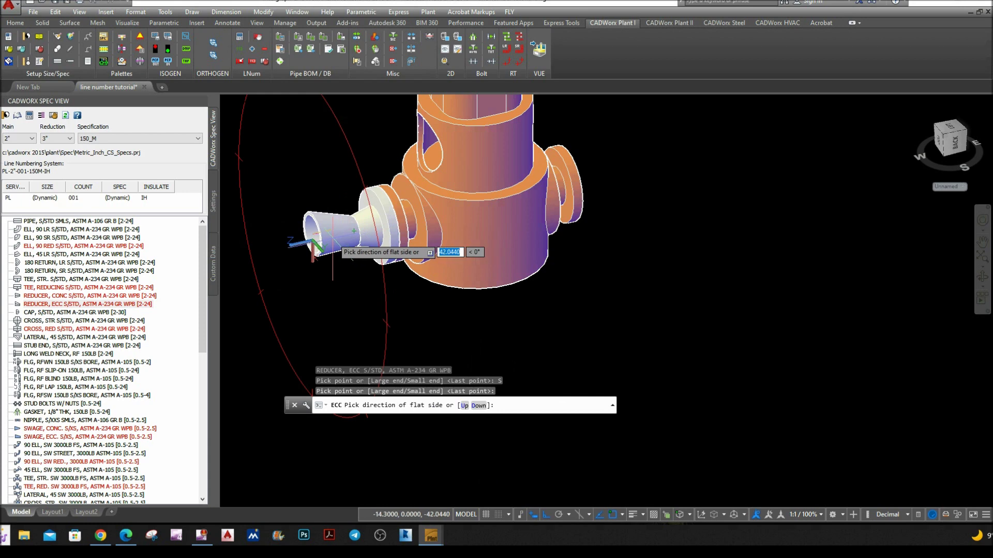
left_click(307, 111)
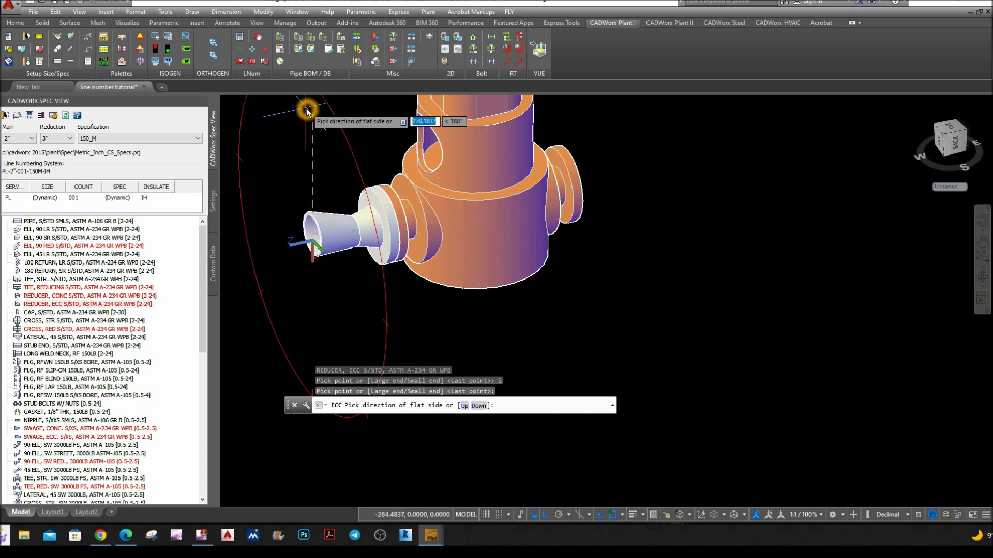
left_click(307, 110)
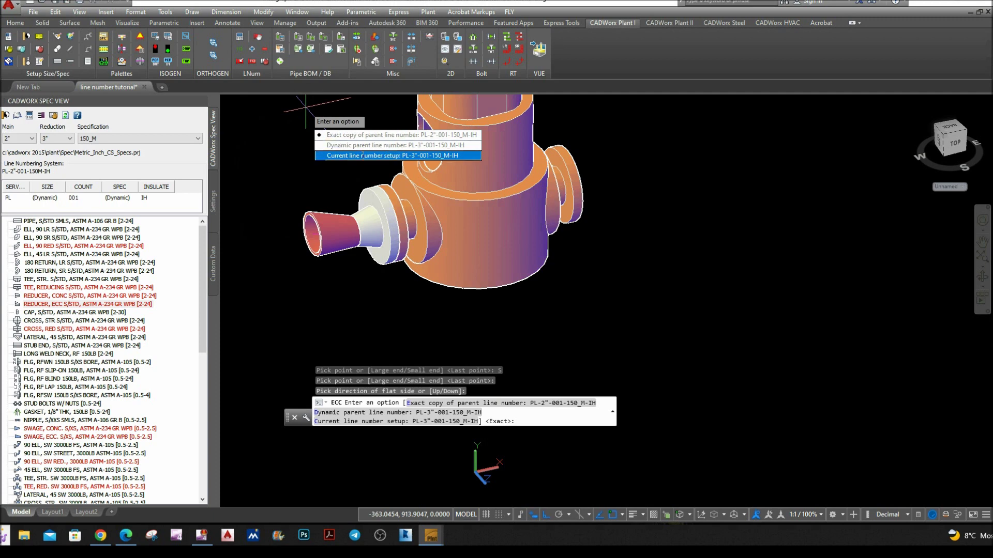
left_click(428, 158)
- Attach a 3" 150LB flanged check valve to the large end of the eccentric reducer
middle_click_drag(244, 147, 393, 171, "shift")
left_click(138, 246)
scroll(160, 299, "down", 6)
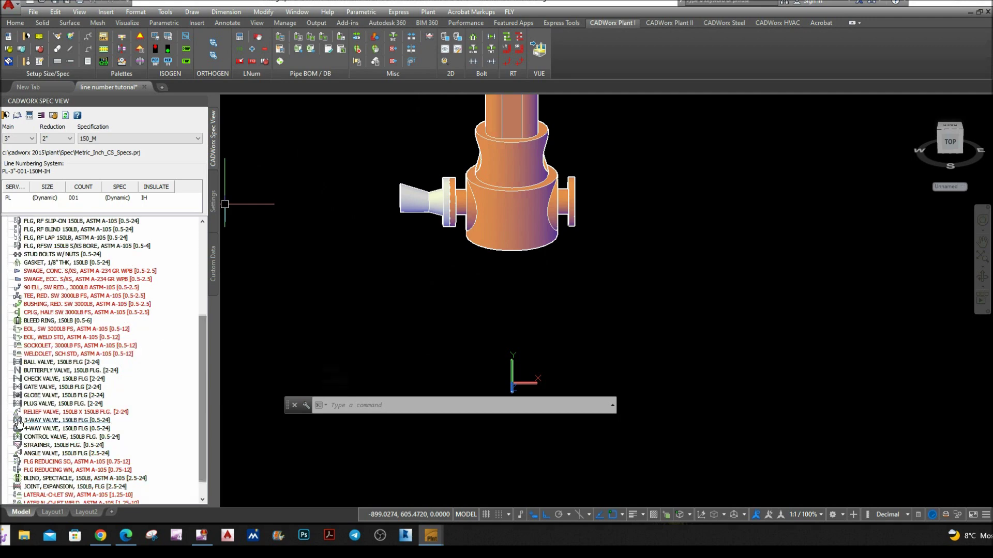
left_click(42, 380)
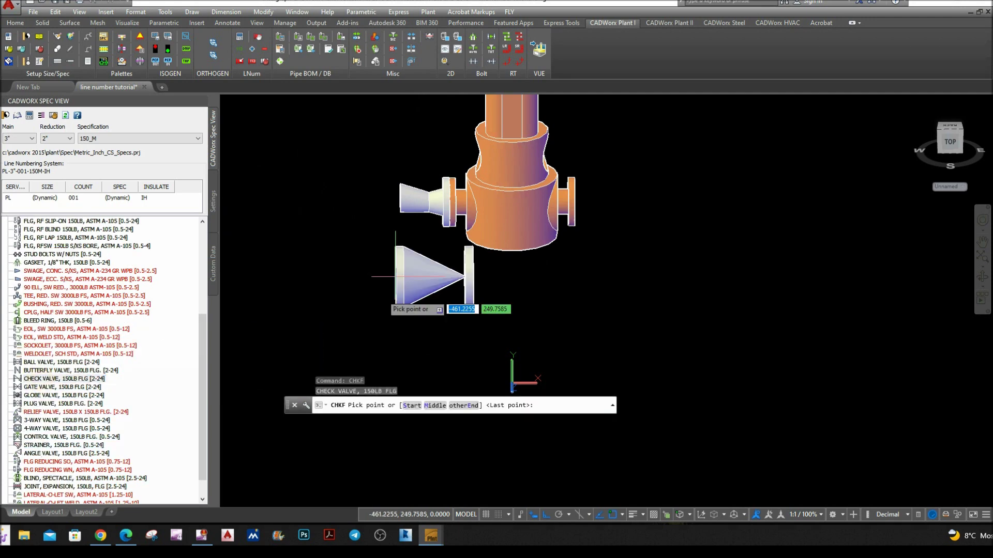
scroll(436, 194, "up", 5)
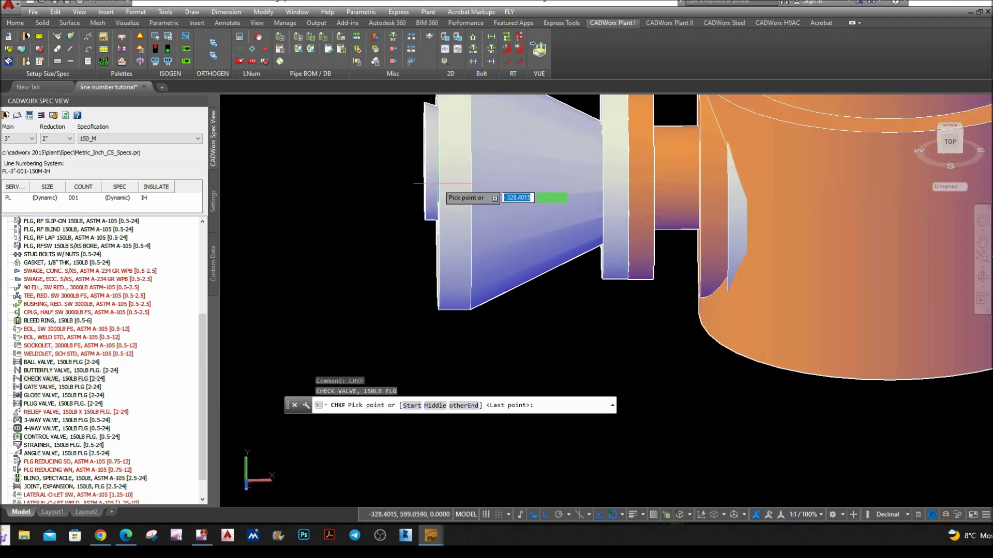
middle_click_drag(222, 274, 455, 191, "shift")
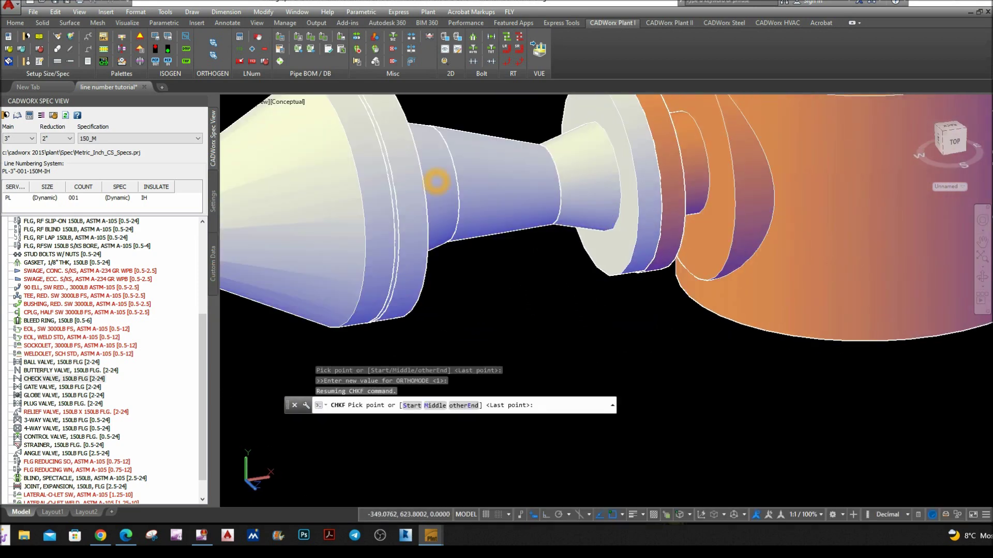
left_click(435, 182)
scroll(403, 240, "down", 5)
middle_click_drag(403, 240, 403, 181, "shift")
key("Escape")
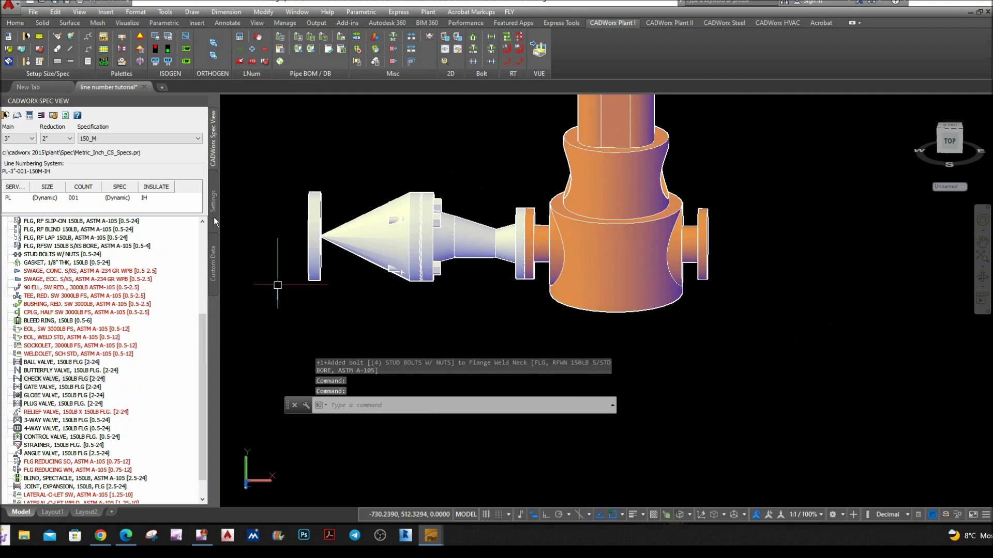
- Place a 3" 90 LR elbow at the check valve's free end, turned toward positive Y
left_click_drag(204, 317, 204, 317)
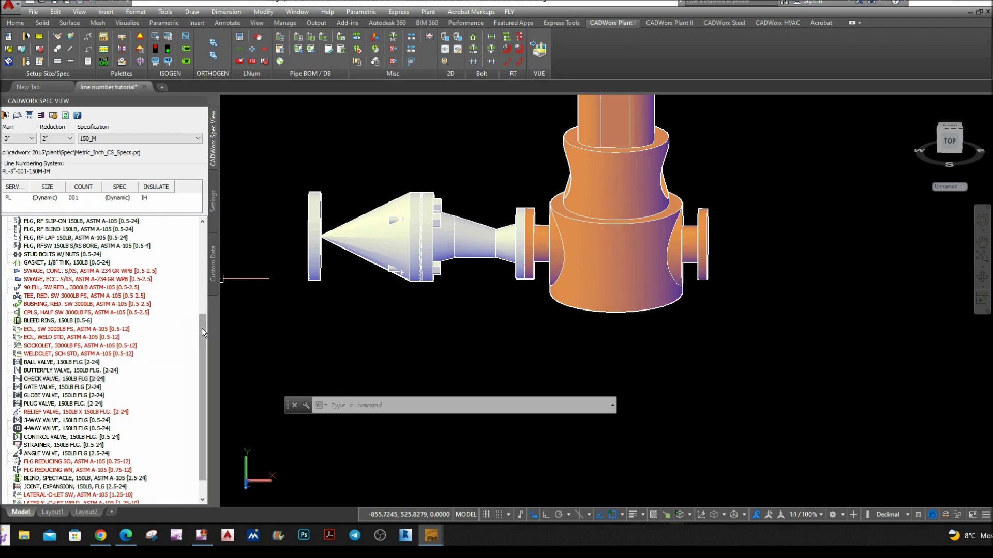
left_click_drag(202, 328, 203, 218)
left_click(38, 230)
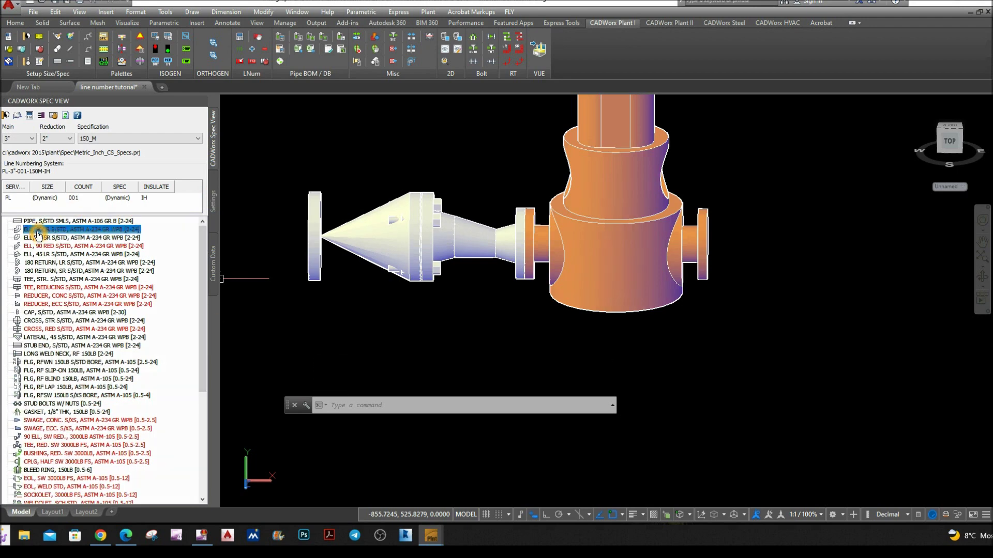
left_click(305, 233)
middle_click_drag(306, 233, 301, 212, "shift")
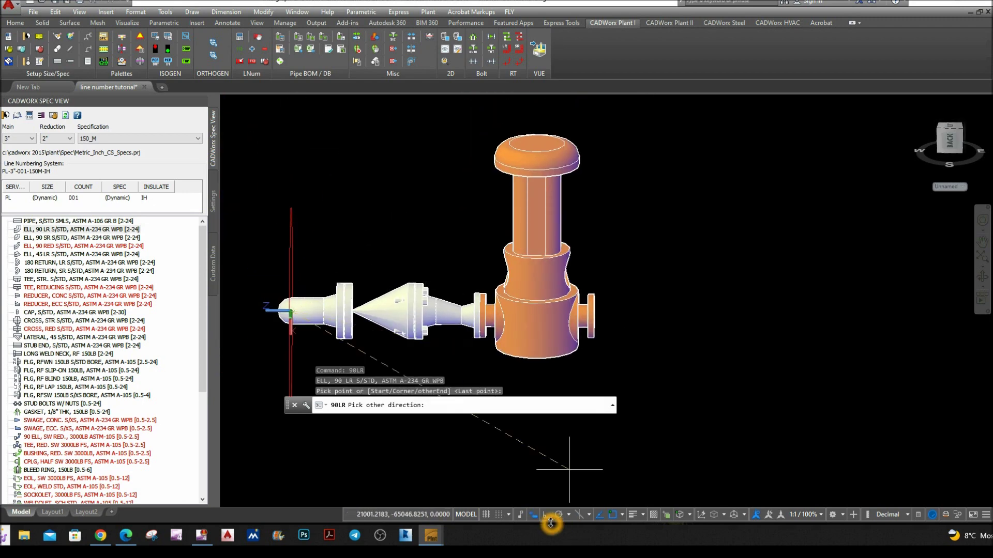
left_click(290, 153)
scroll(290, 154, "down", 4)
left_click(358, 306)
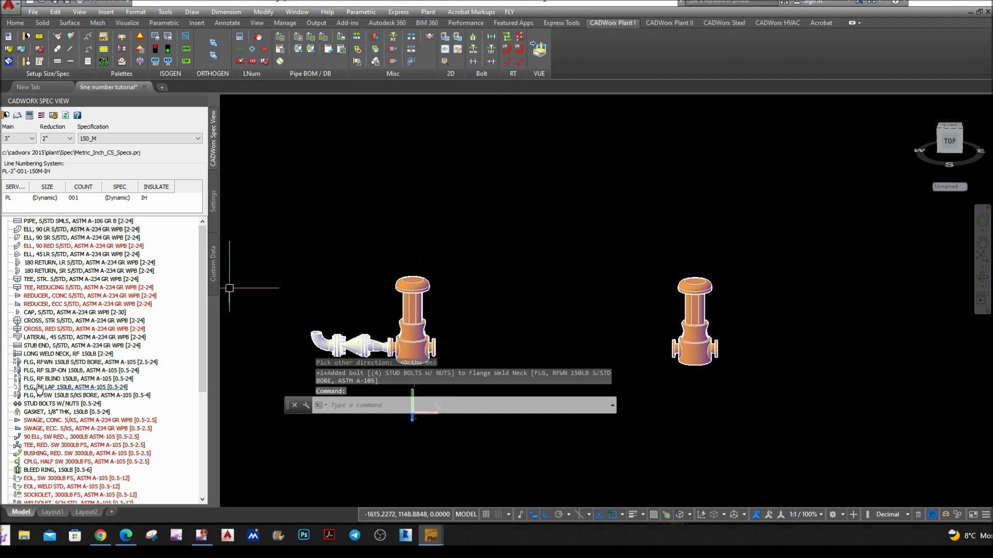
- Attach a 150LB flanged ball valve to the elbow's open end and an RFWN 150LB flange to the valve's free end
left_click(204, 316)
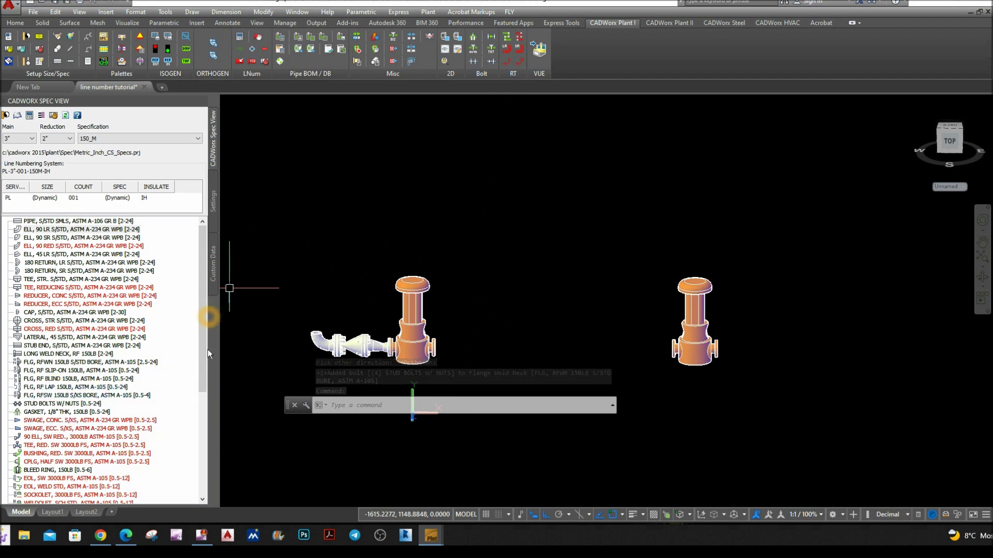
scroll(196, 335, "down", 3)
left_click(78, 428)
left_click(59, 437)
scroll(365, 305, "down", 1)
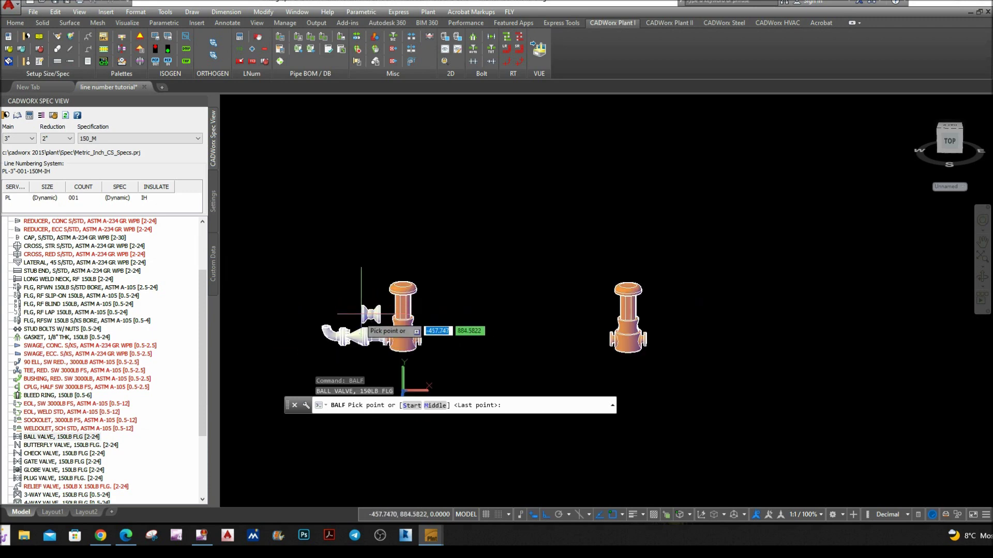
scroll(322, 324, "up", 5)
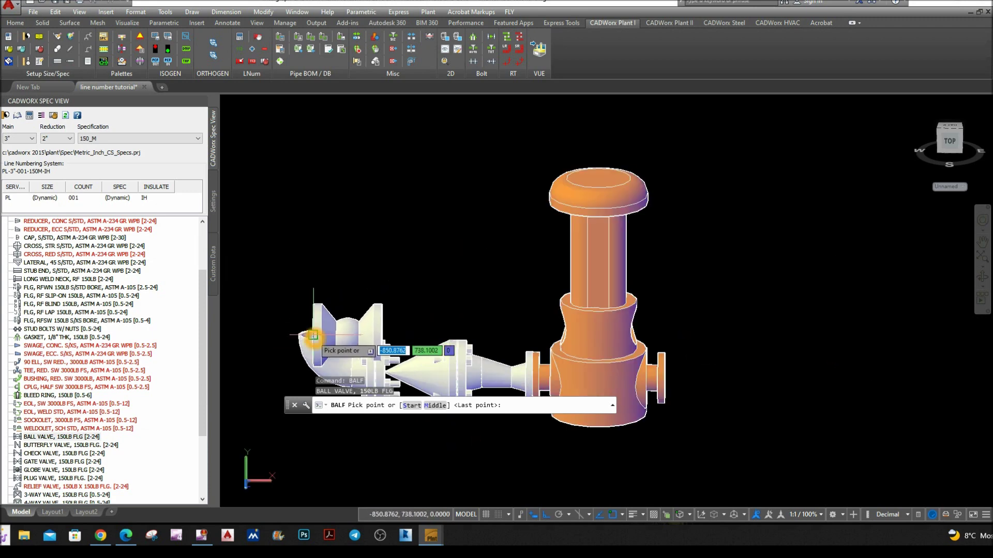
left_click(313, 335)
scroll(353, 284, "down", 2)
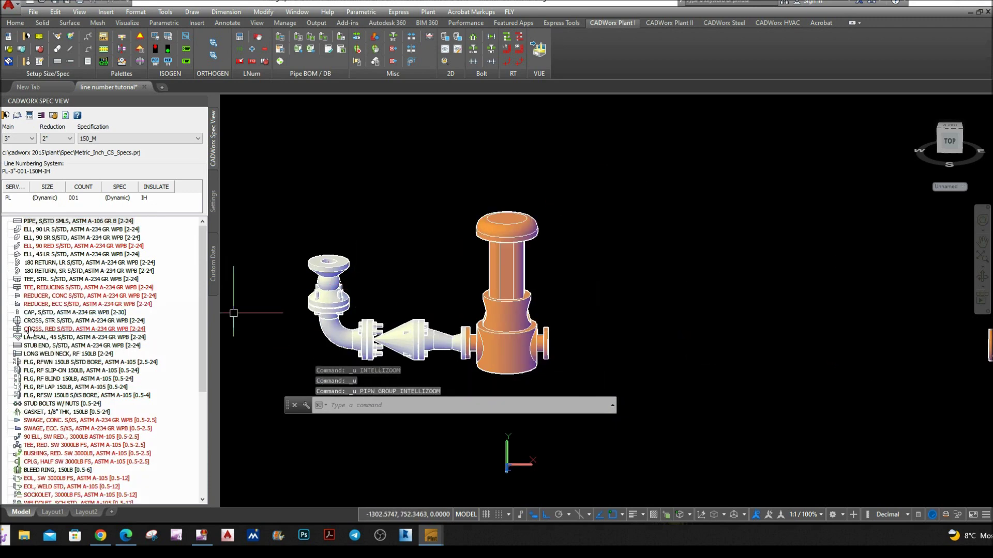
left_click(52, 362)
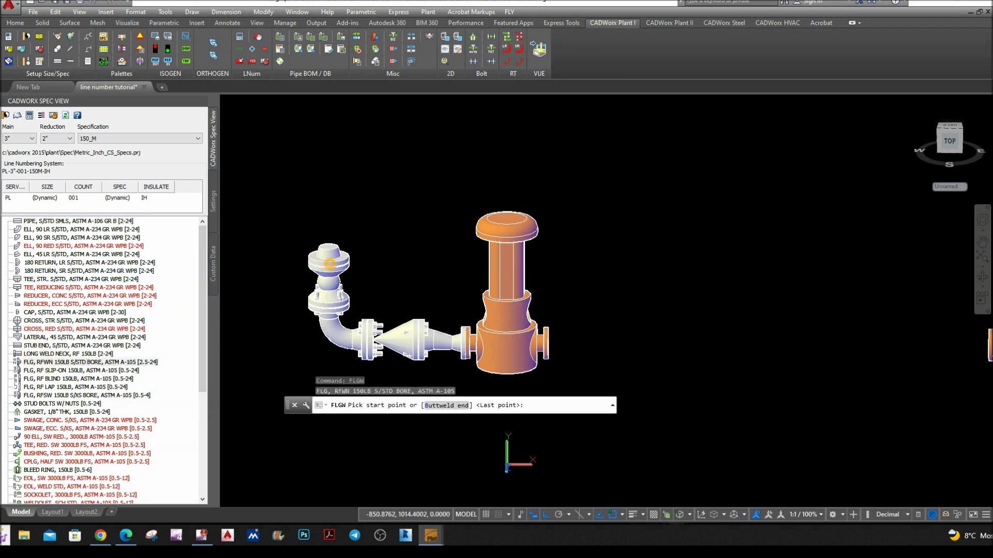
left_click(329, 265)
- Run a straight pipe of length 1000 upward from the flange and check its line number in the component data
left_click(93, 229)
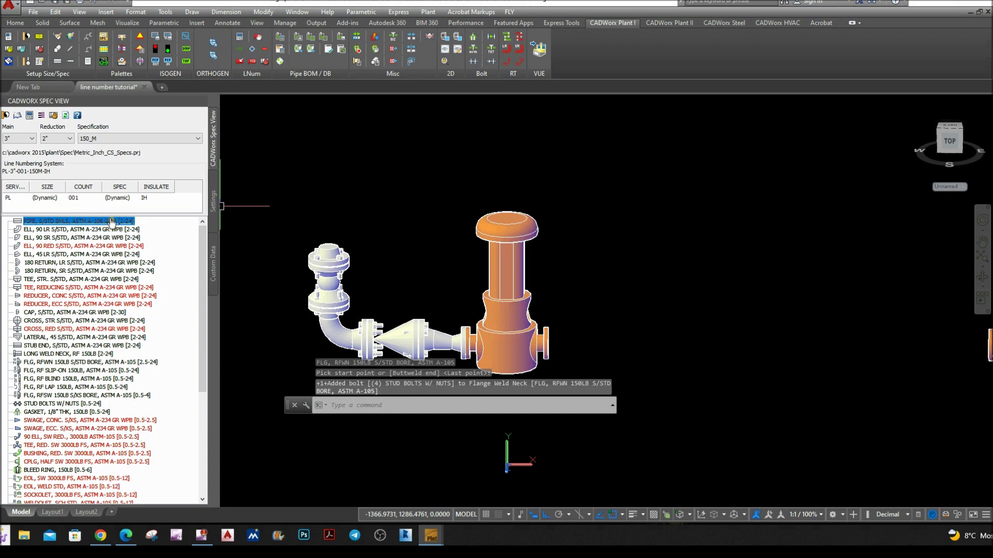
left_click(328, 247)
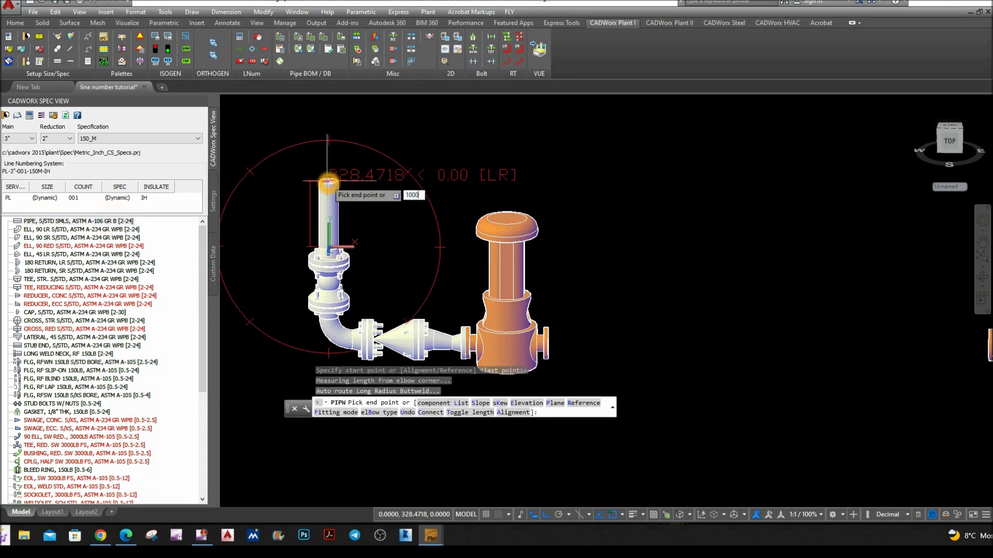
key("Return")
key("Return")
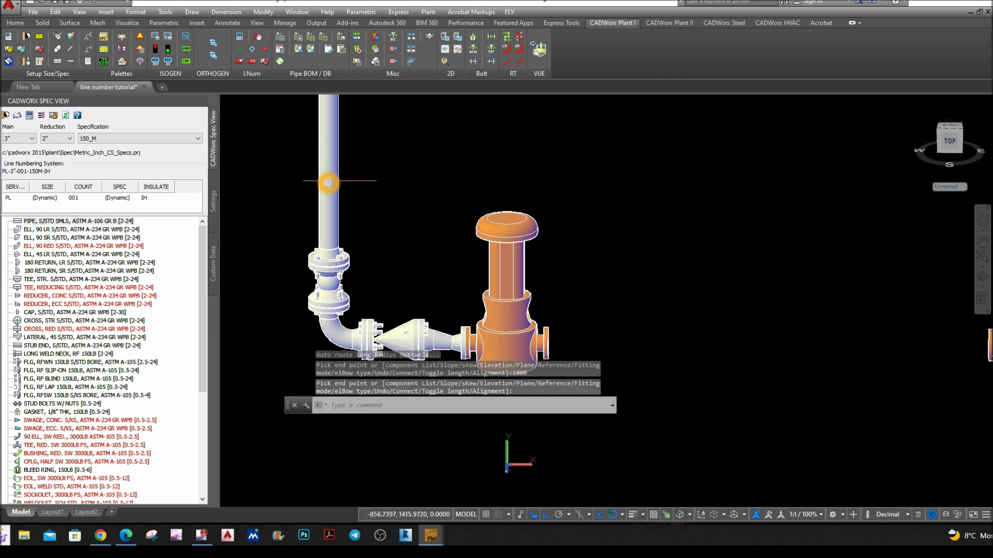
double_click(327, 182)
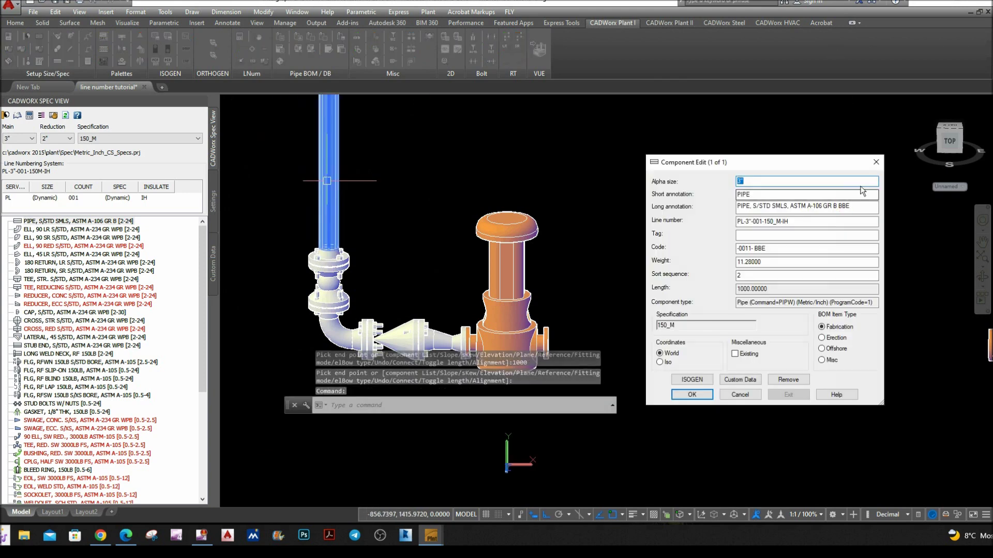
left_click(876, 162)
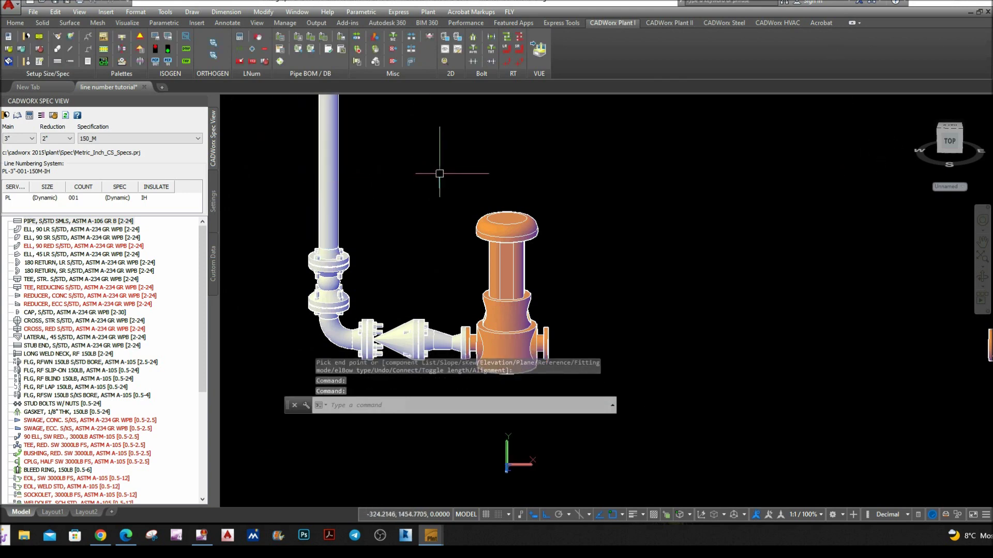
- Place a 90 LR elbow on the upper end of the vertical pipe, turned toward negative Z
scroll(455, 166, "down", 3)
middle_click_drag(468, 164, 353, 272, "shift")
left_click(78, 229)
scroll(344, 202, "down", 1)
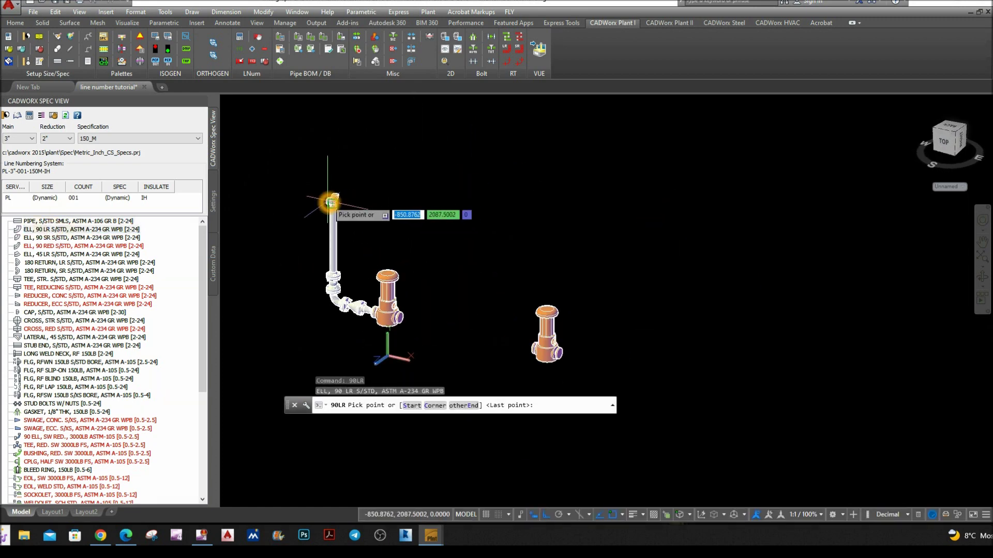
left_click(336, 200)
middle_click_drag(406, 185, 408, 217, "shift")
scroll(309, 202, "up", 3)
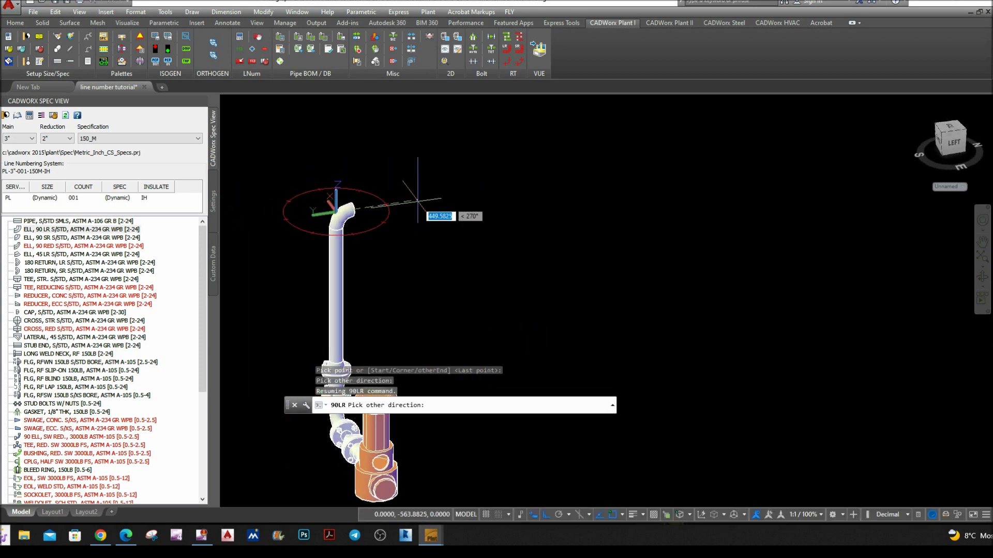
left_click(425, 199)
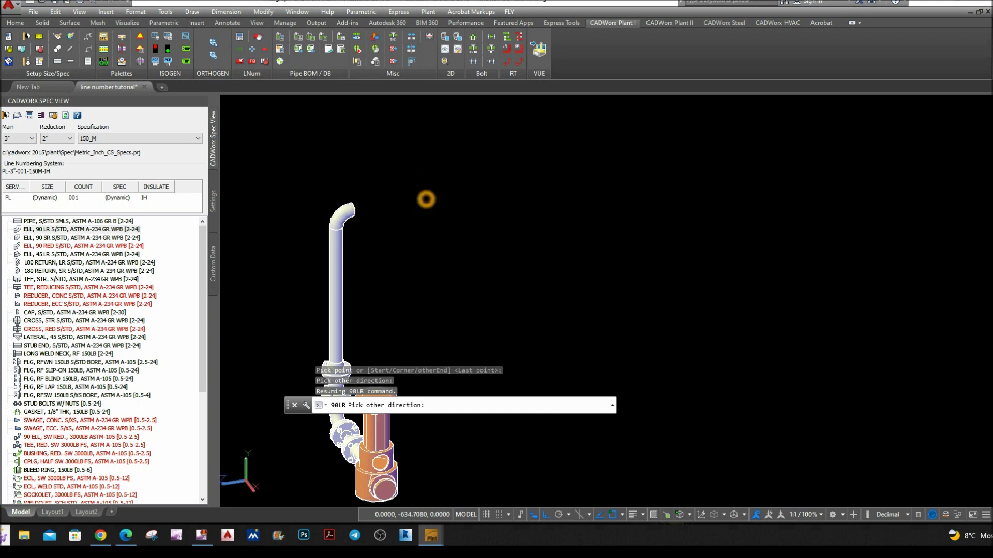
- Run a straight pipe of length 600 from the upper elbow's open end in the negative Z direction
middle_click_drag(421, 195, 442, 242, "shift")
left_click(17, 222)
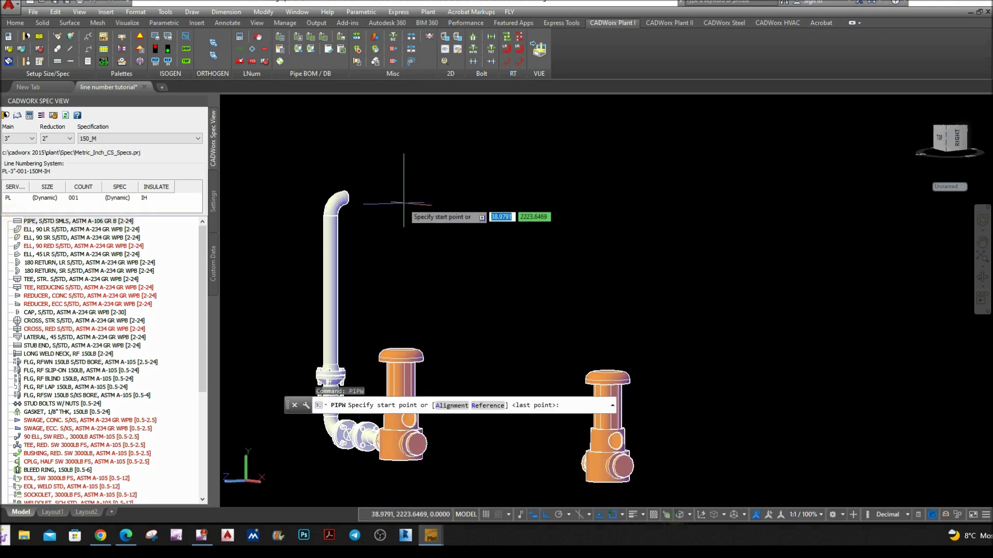
scroll(362, 195, "up", 5)
left_click(317, 202)
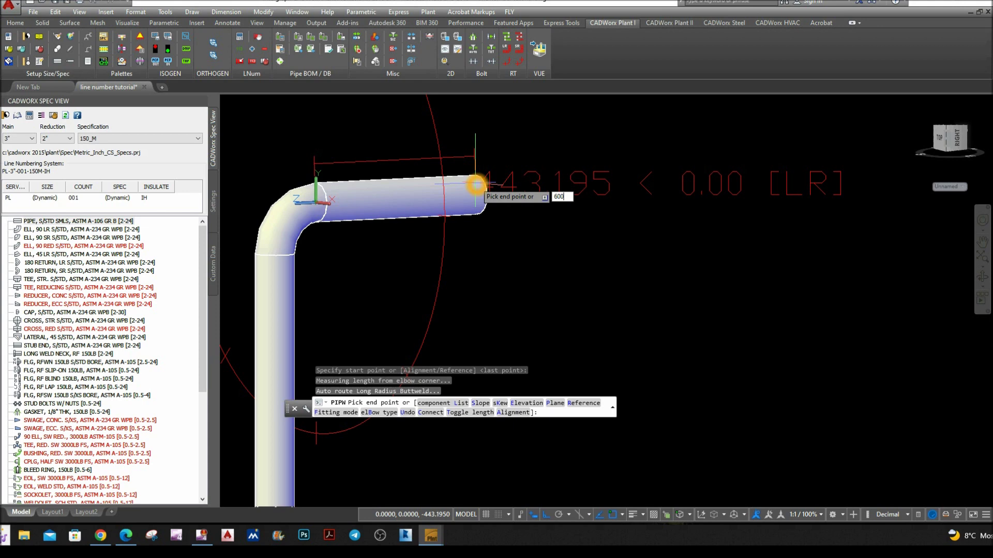
key("Return")
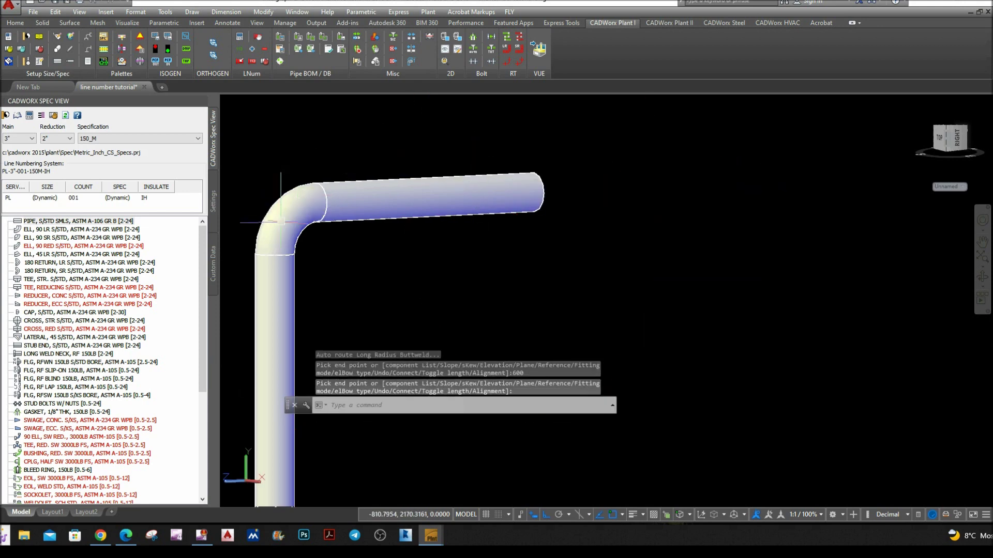
left_click(36, 221)
scroll(563, 174, "up", 2)
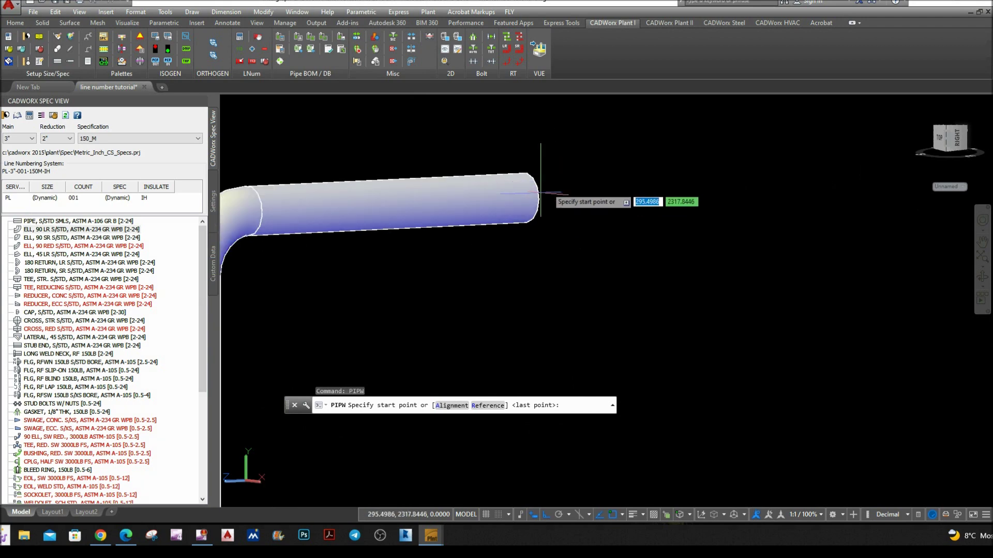
left_click(524, 201)
scroll(550, 125, "down", 3)
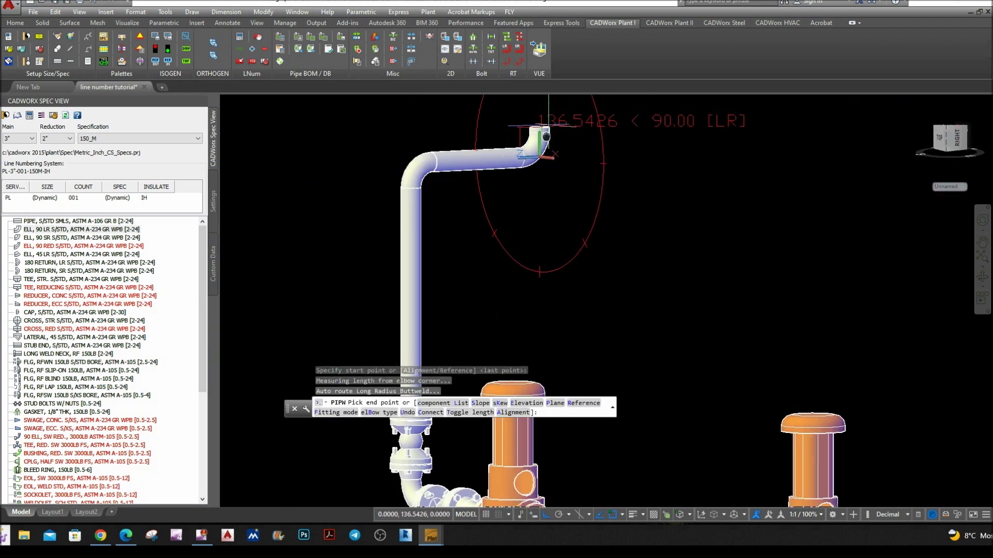
right_click(495, 164)
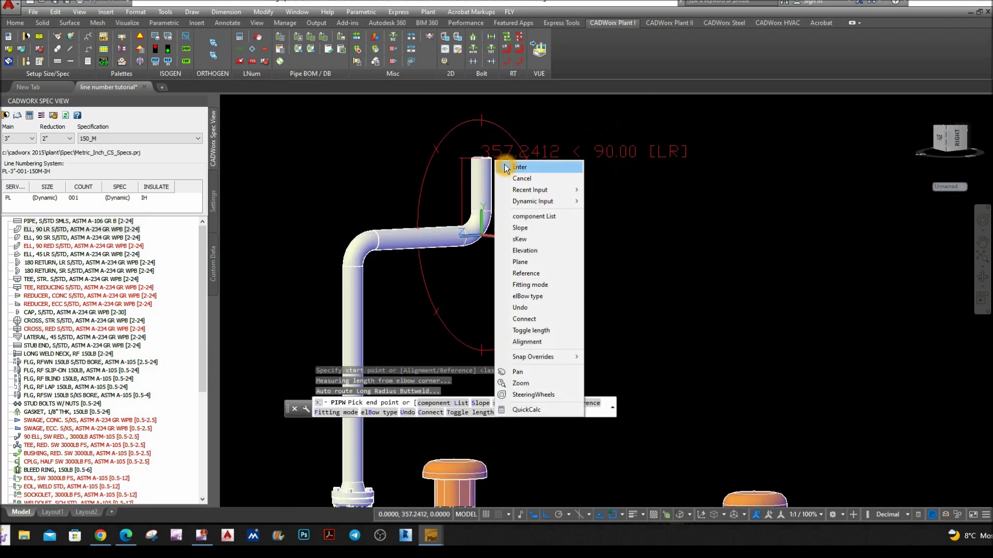
left_click(506, 167)
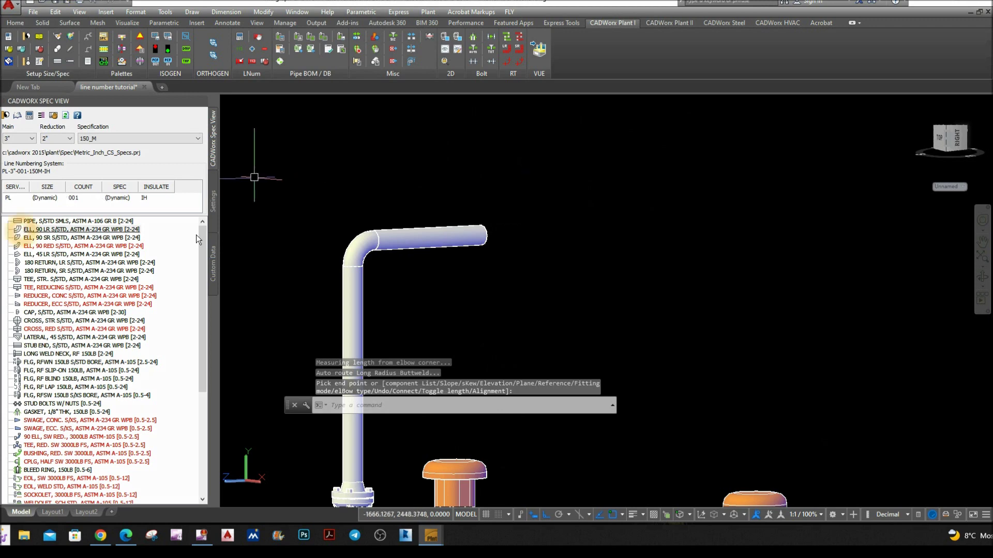
- Place a 90 LR elbow on the horizontal pipe's open end, turned upward
left_click(83, 228)
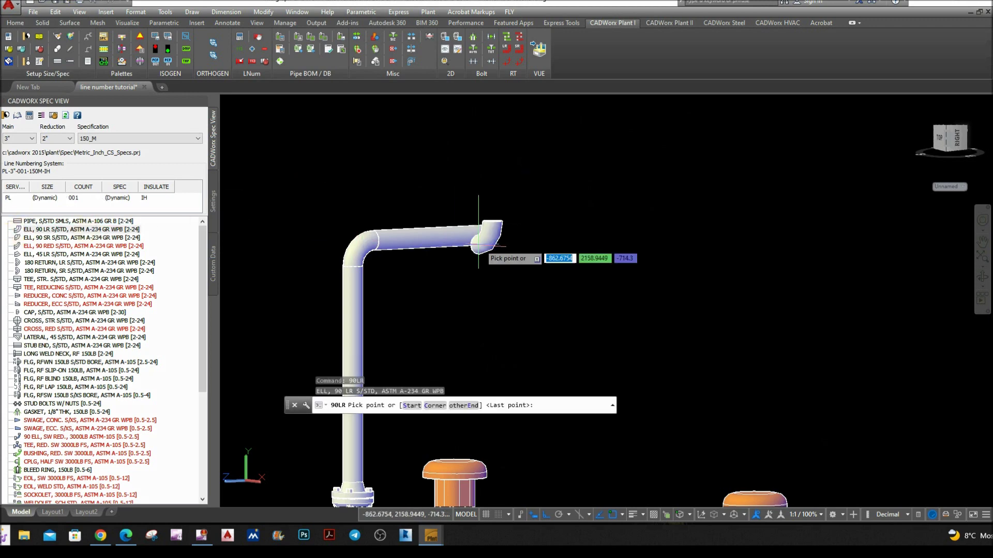
left_click(509, 171)
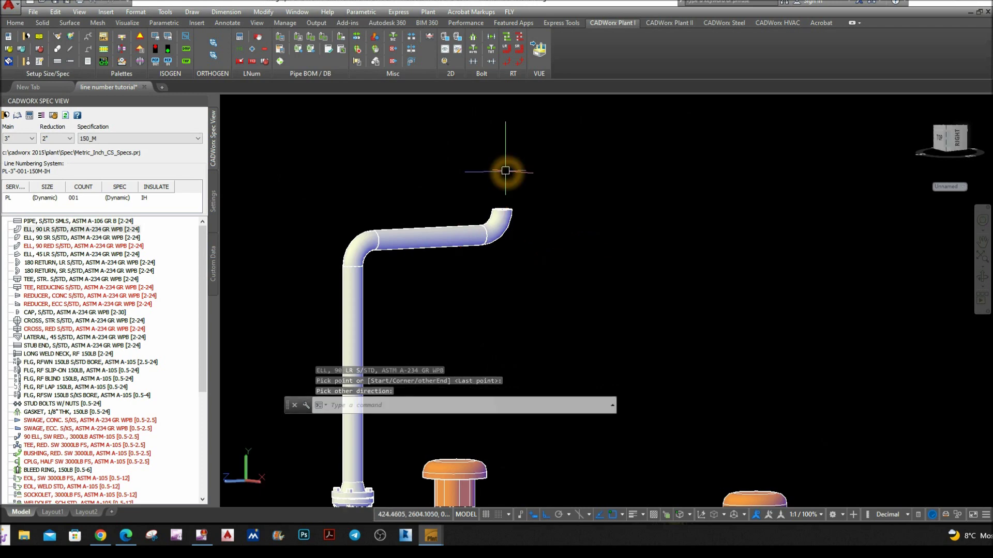
- Try to run a pipe of length 300 from the new elbow's open end and undo it
left_click(46, 223)
left_click(498, 210)
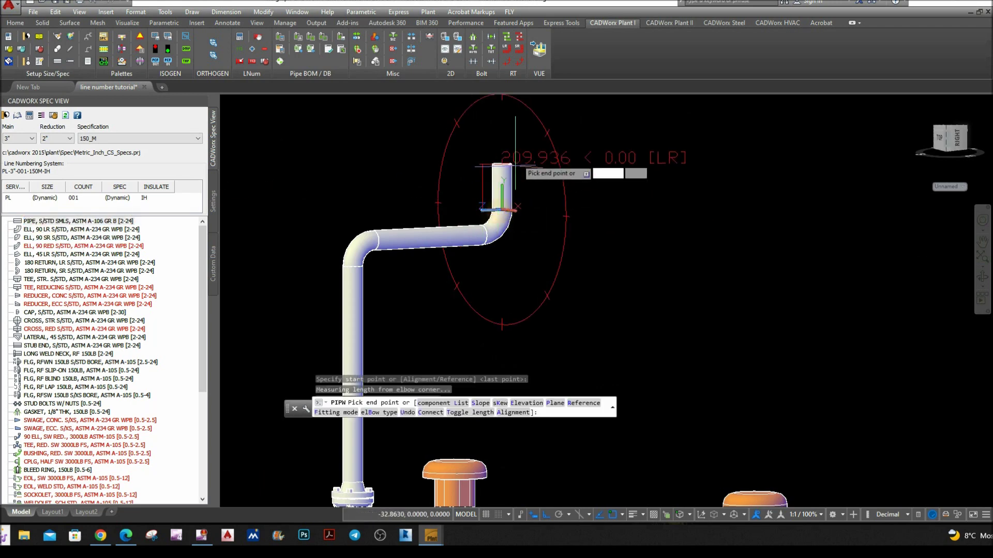
type("30")
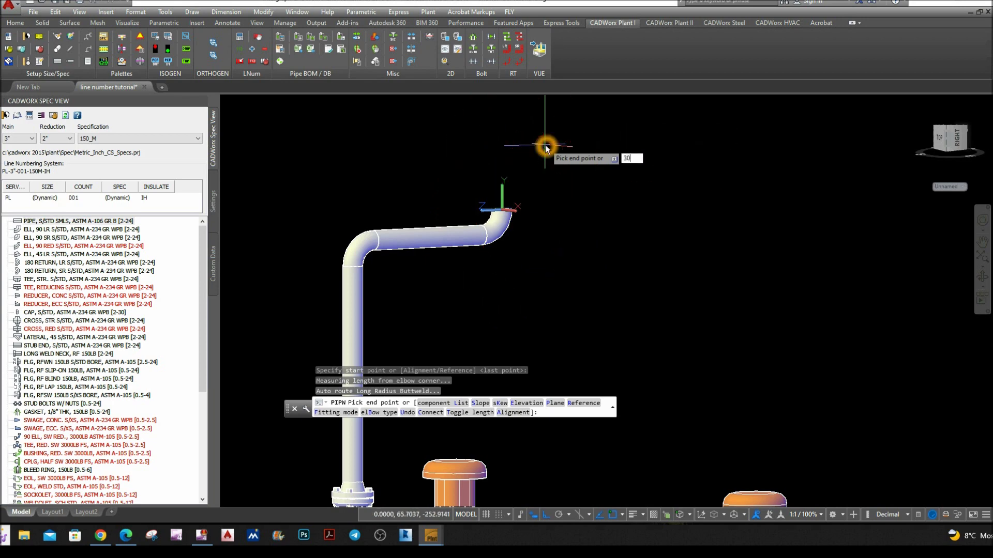
type("0")
key("Return")
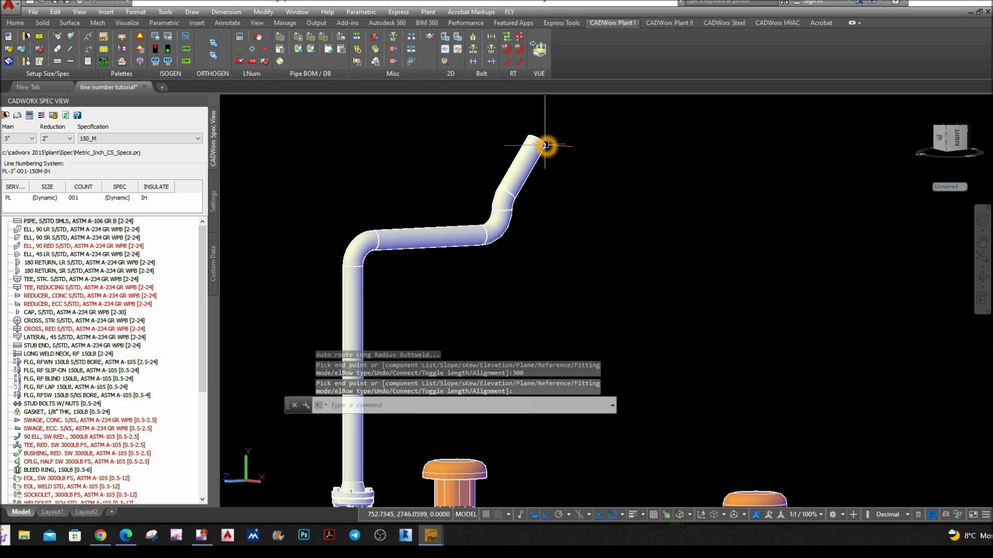
key("ctrl+z")
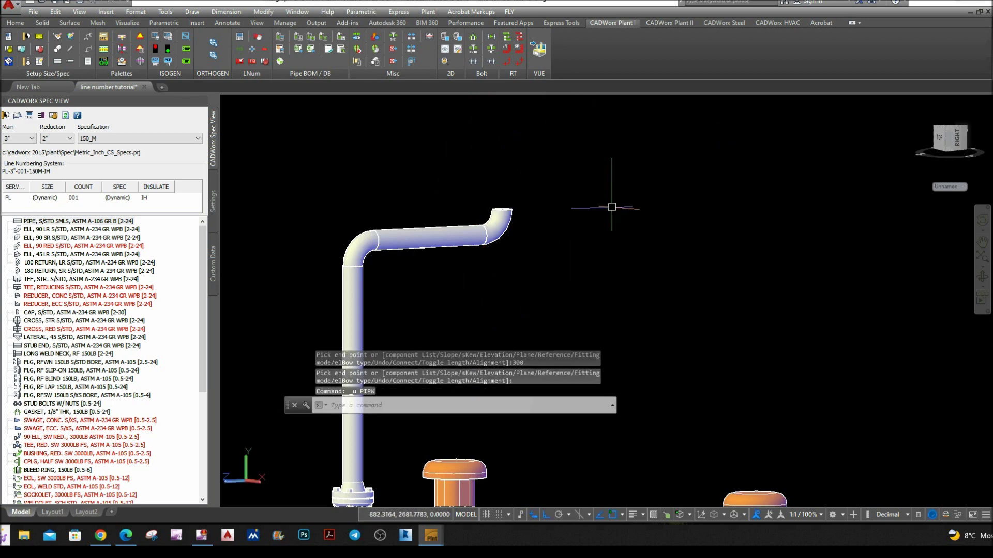
- Run a straight pipe of length 300 vertically upward from the new elbow and check its line number in the component data
left_click(47, 222)
left_click(500, 211)
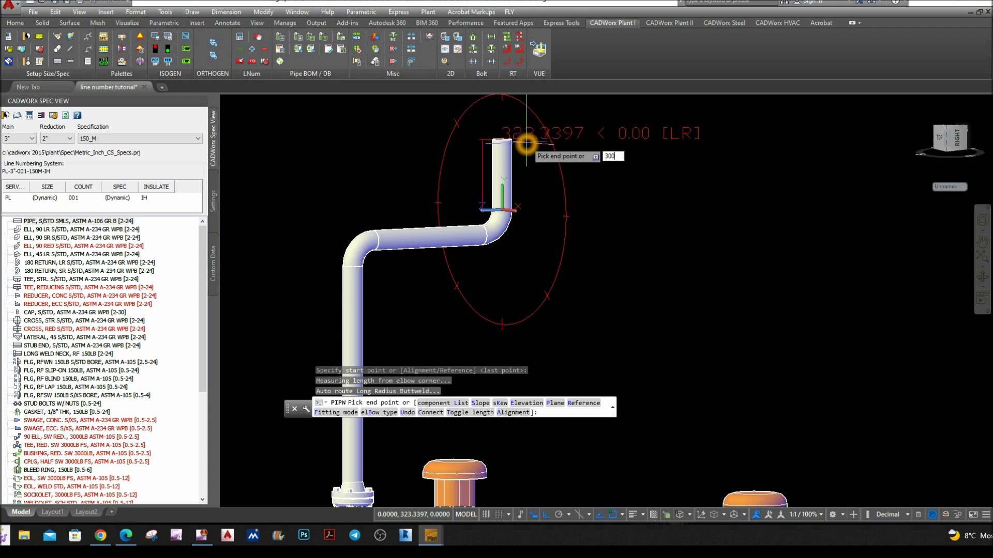
key("Return")
key("Return")
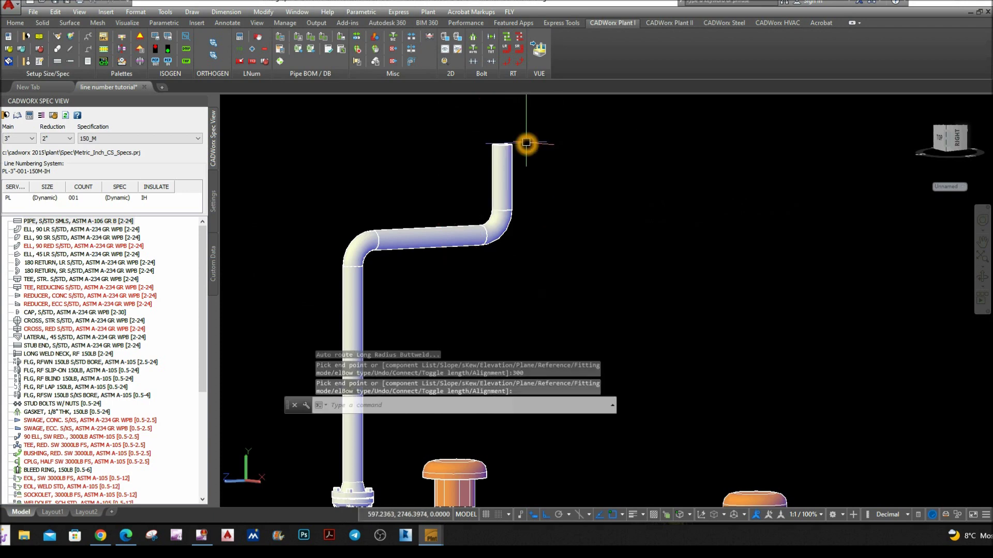
double_click(512, 157)
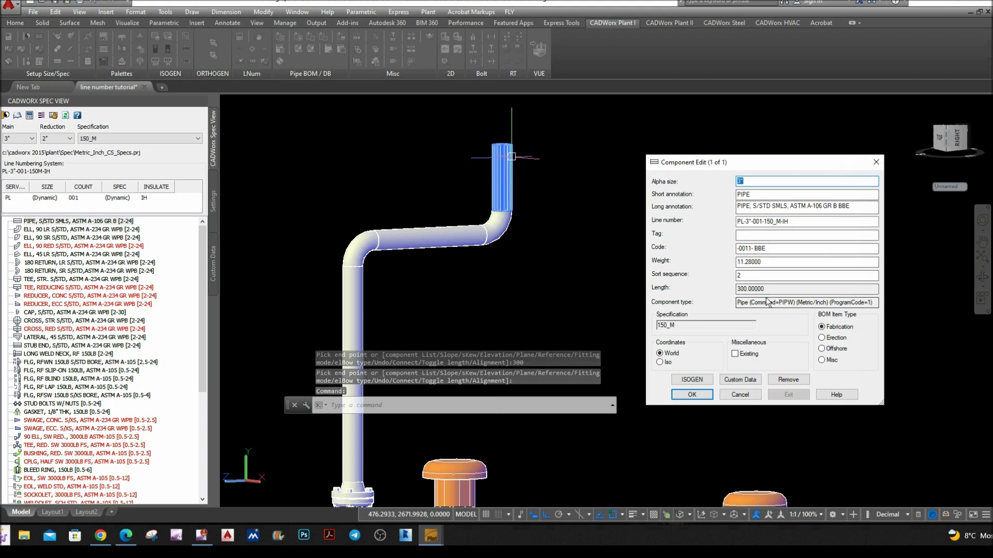
left_click(874, 162)
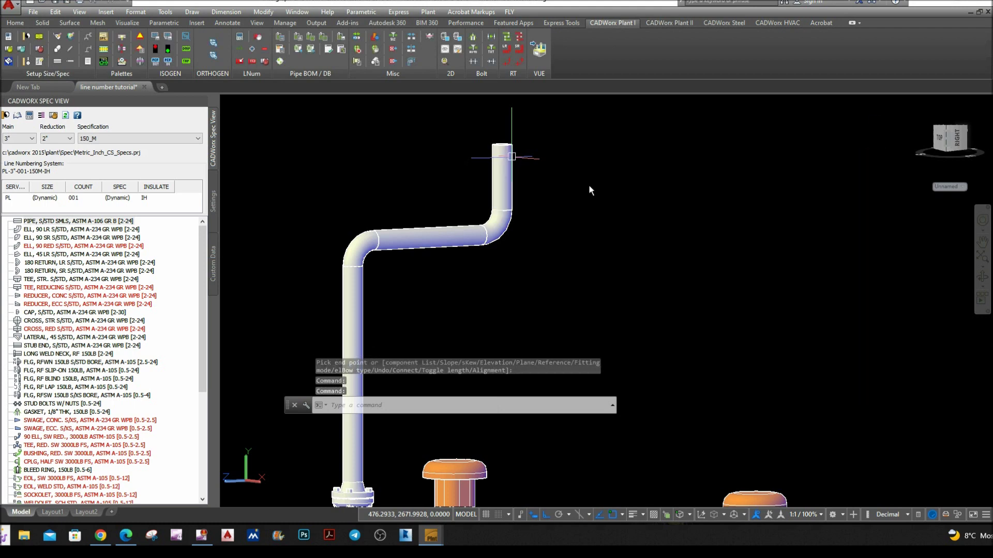
- Place a straight tee by its branch on the upper end of the short vertical pipe, with its run along the X axis
left_click(26, 280)
left_click(33, 282)
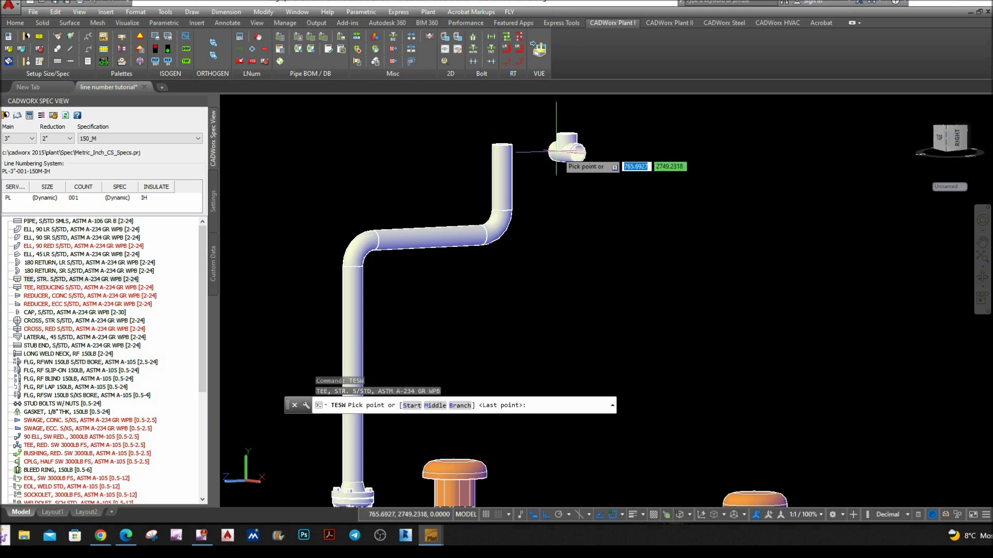
left_click(401, 409)
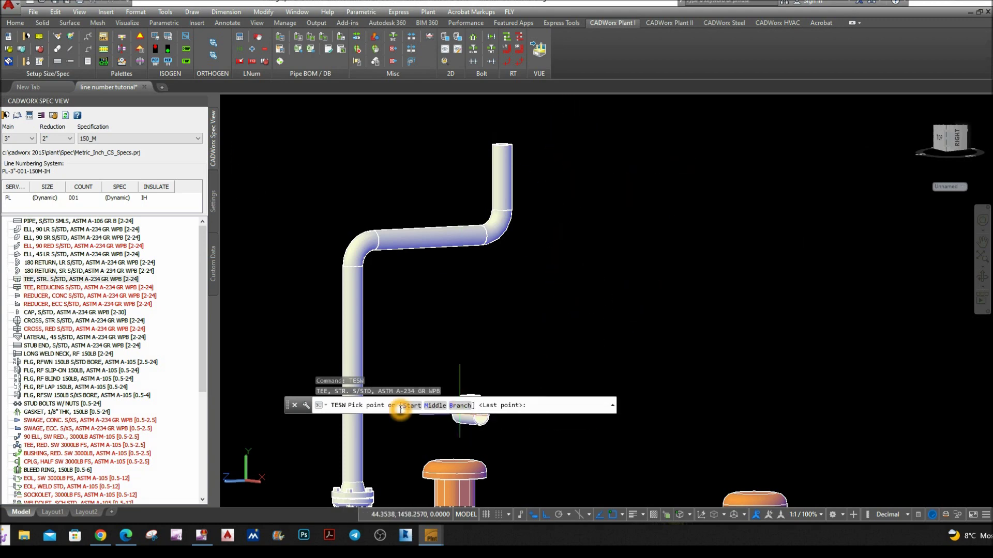
left_click(460, 406)
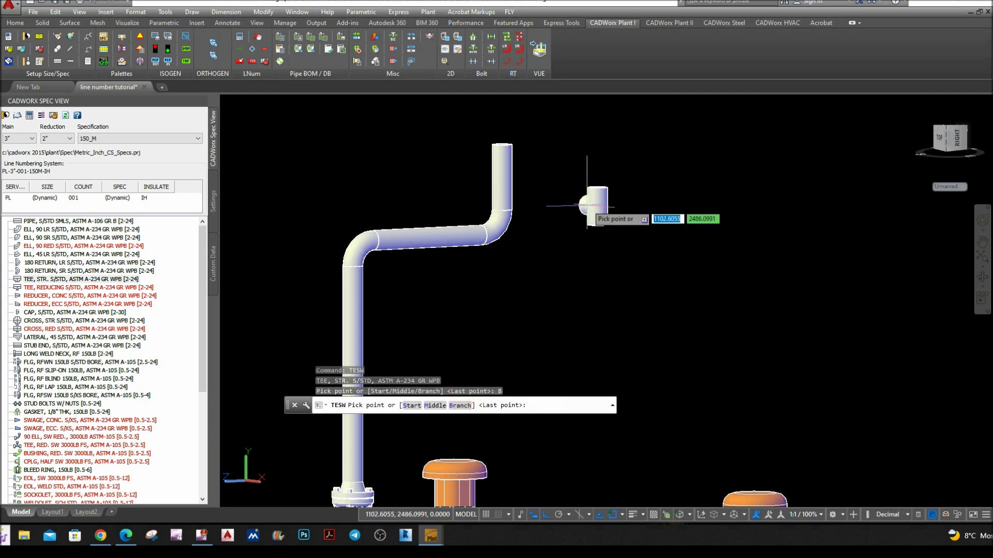
left_click(504, 147)
middle_click_drag(528, 157, 528, 222, "shift")
scroll(569, 203, "down", 4)
scroll(528, 222, "up", 5)
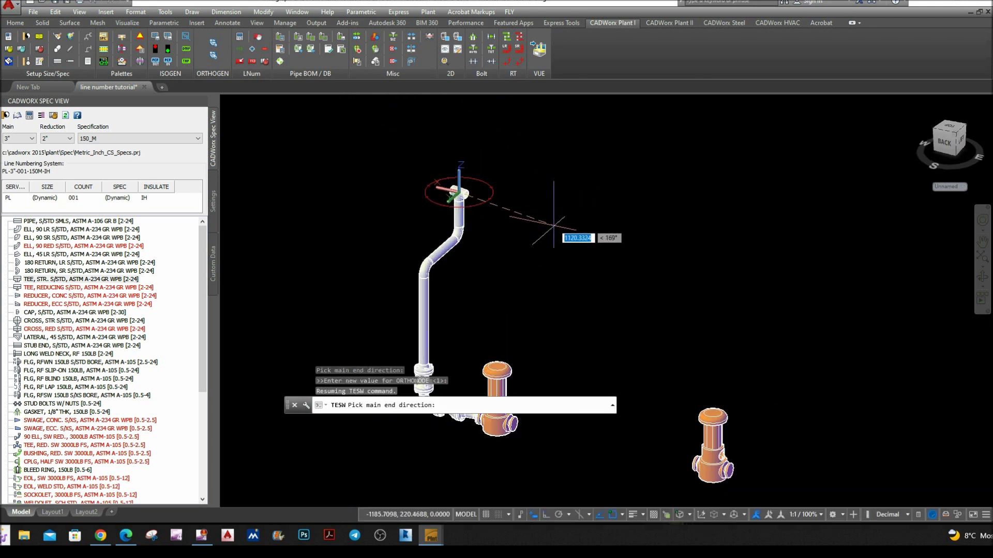
left_click(547, 515)
left_click(655, 253)
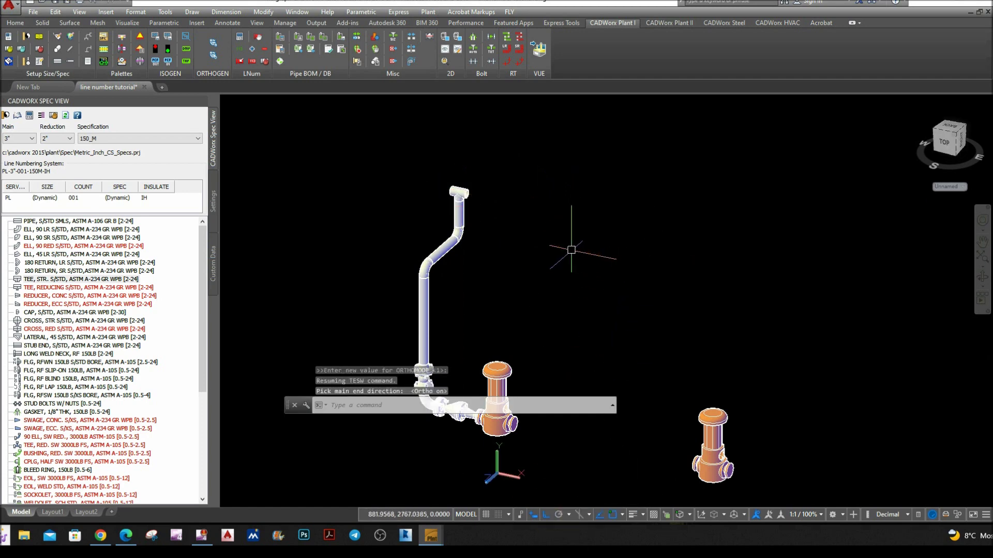
- Run a straight pipe of length 5000 from the tee's run end in the positive X direction
scroll(532, 303, "down", 2)
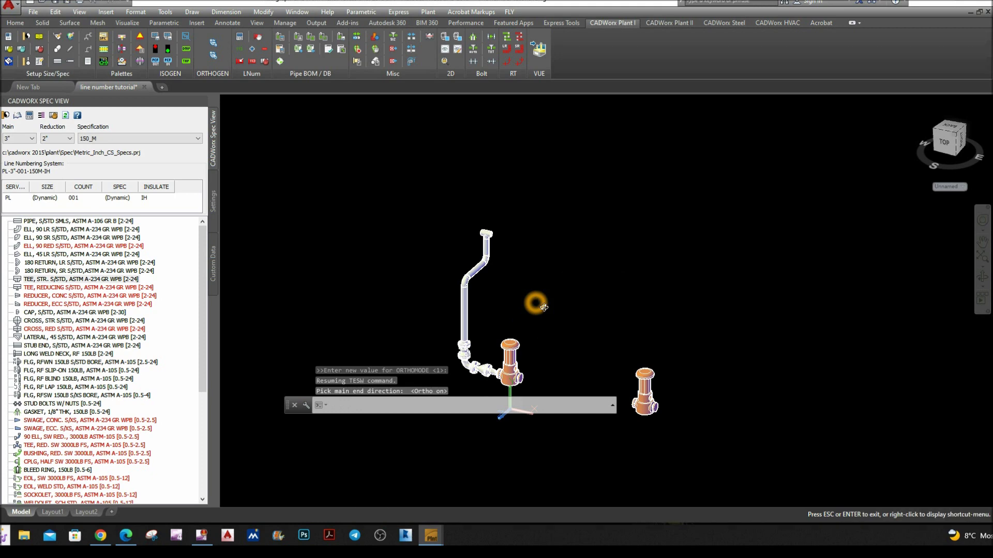
double_click(44, 220)
double_click(44, 220)
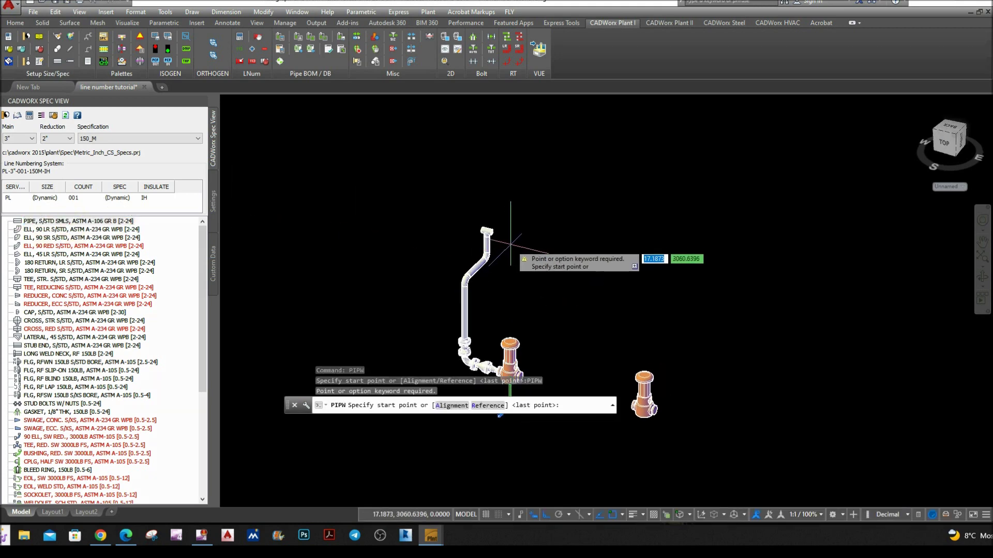
scroll(510, 228, "up", 2)
left_click(466, 238)
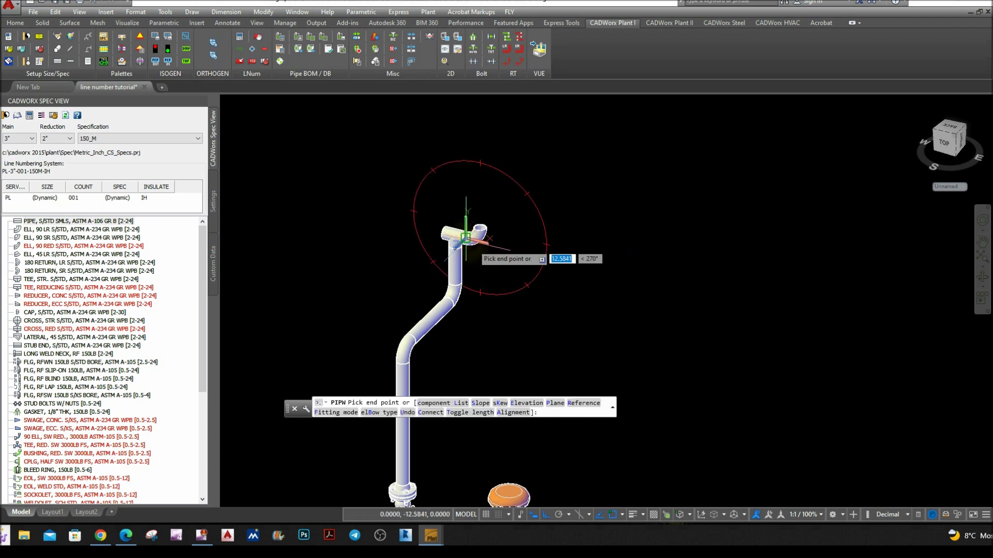
scroll(595, 207, "down", 3)
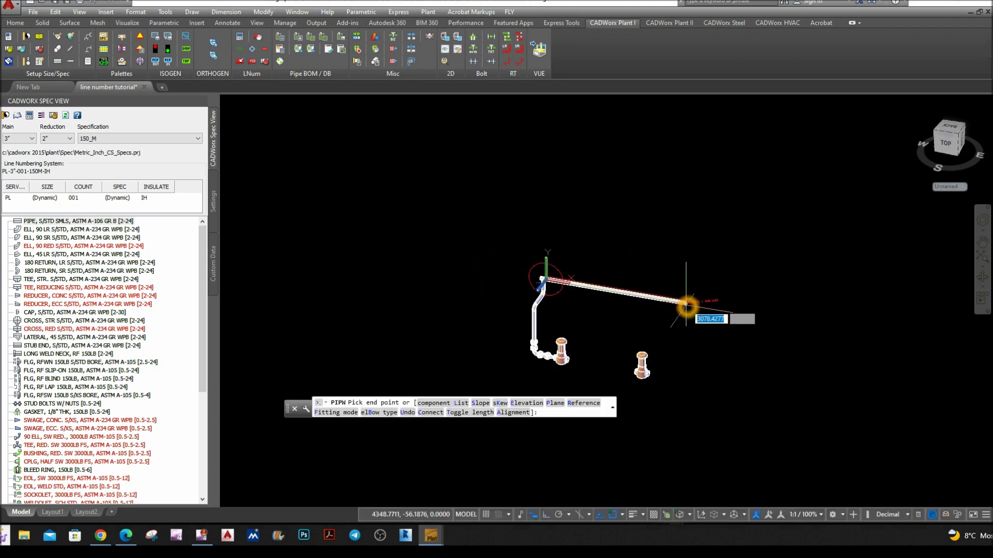
key("F8")
scroll(684, 307, "up", 3)
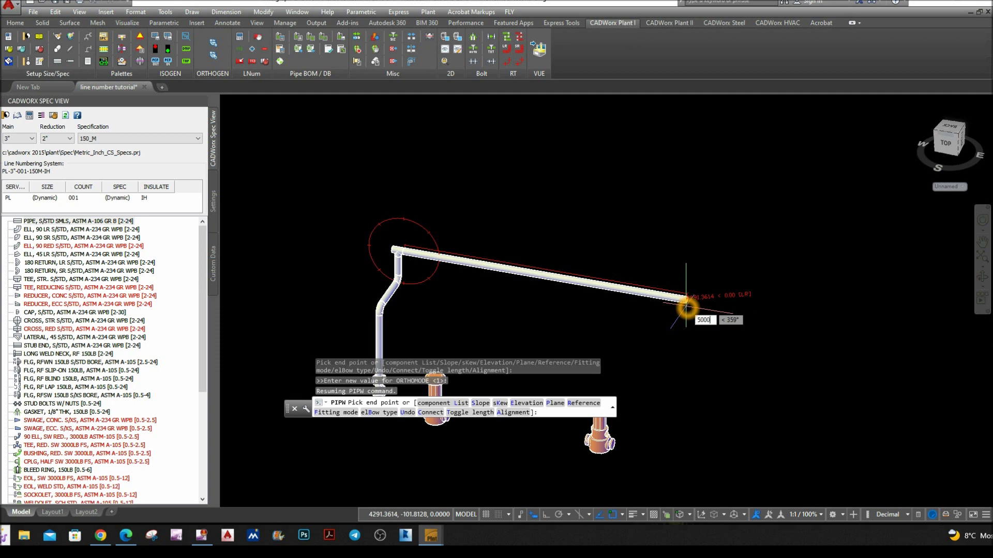
key("Return")
key("Return")
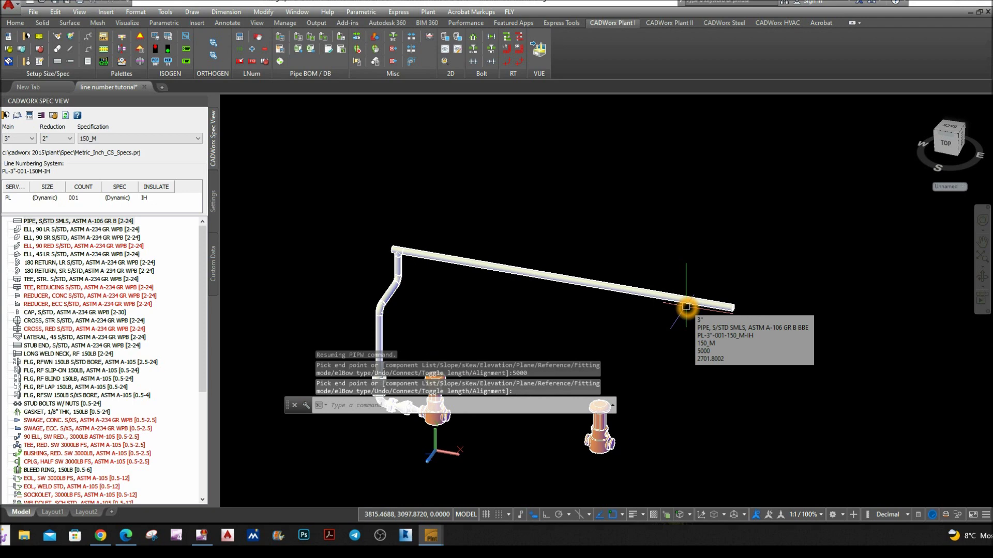
- Check the line number of the long header pipe in its component data
middle_click_drag(686, 307, 450, 195, "shift")
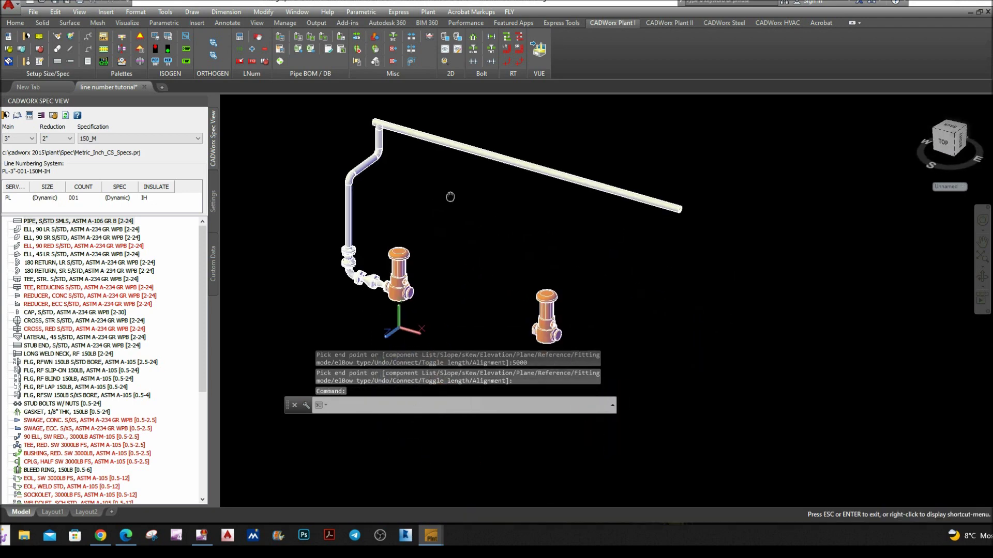
double_click(456, 150)
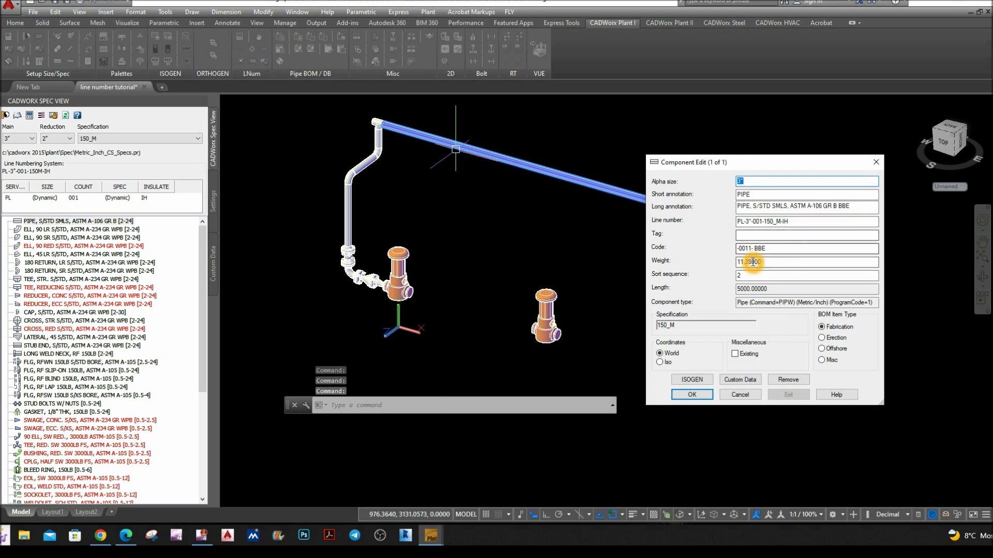
left_click(761, 221)
left_click(754, 223)
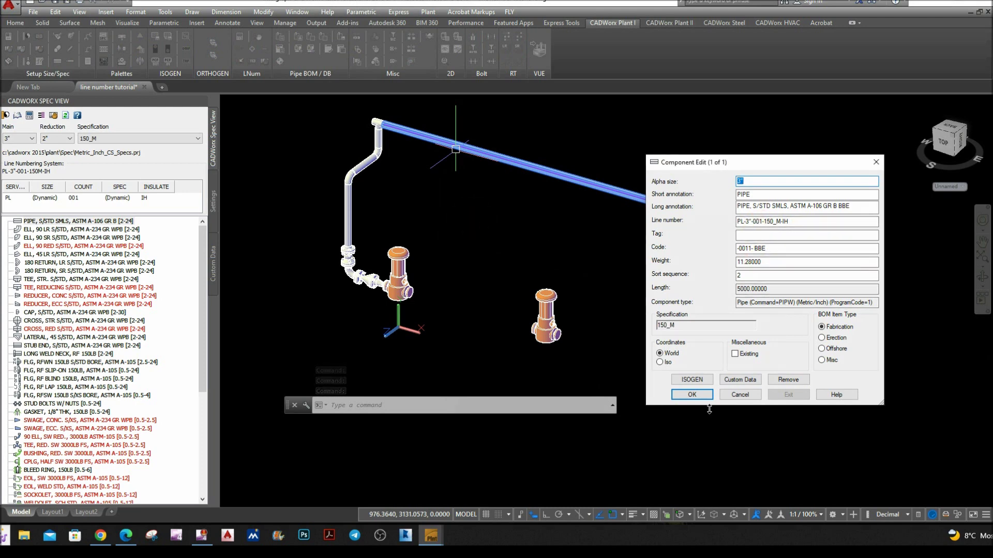
left_click(692, 394)
scroll(371, 274, "up", 5)
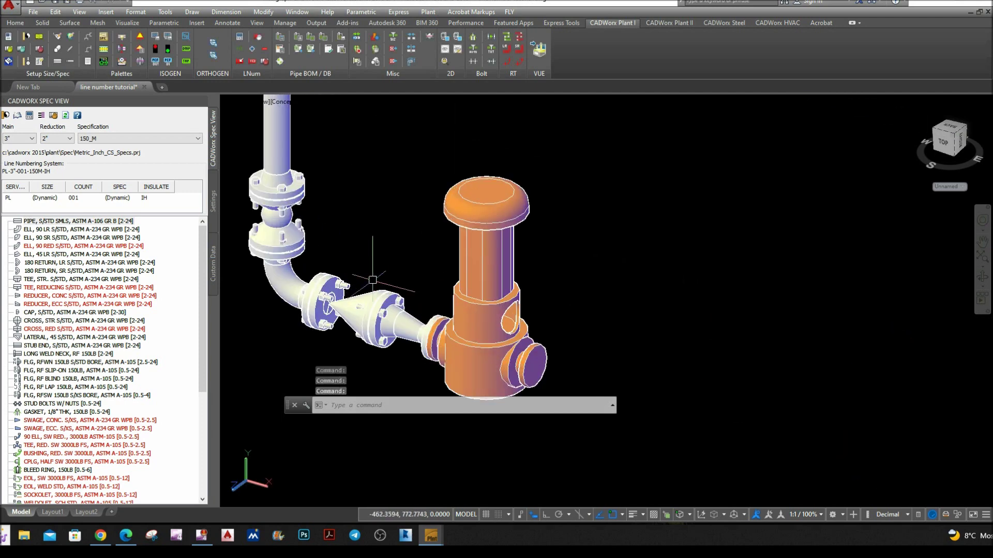
scroll(398, 318, "down", 8)
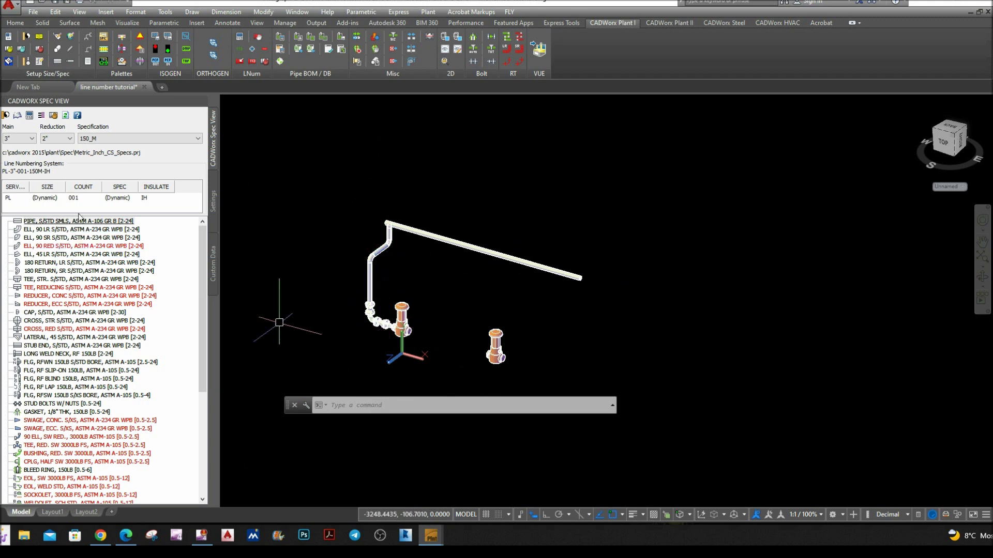
left_click(87, 199)
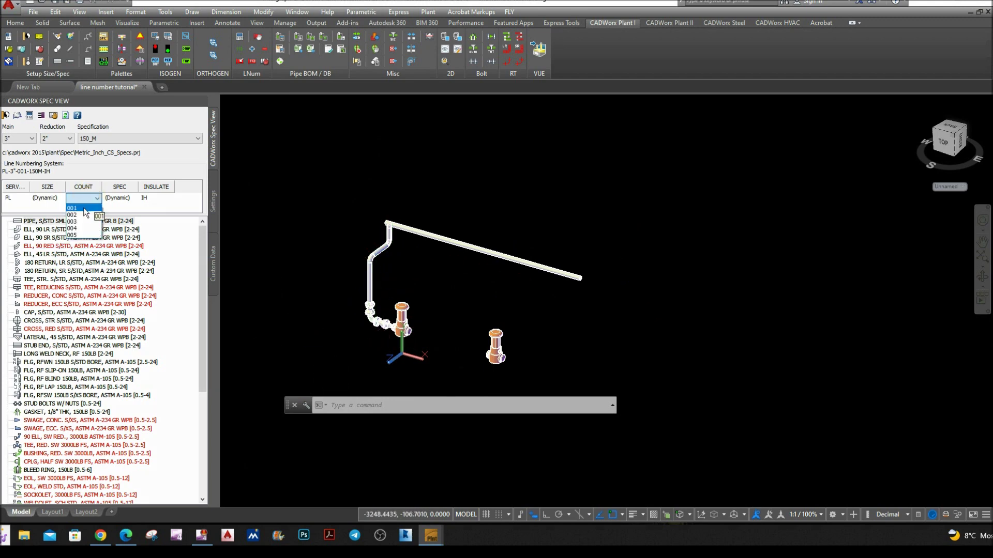
left_click(86, 208)
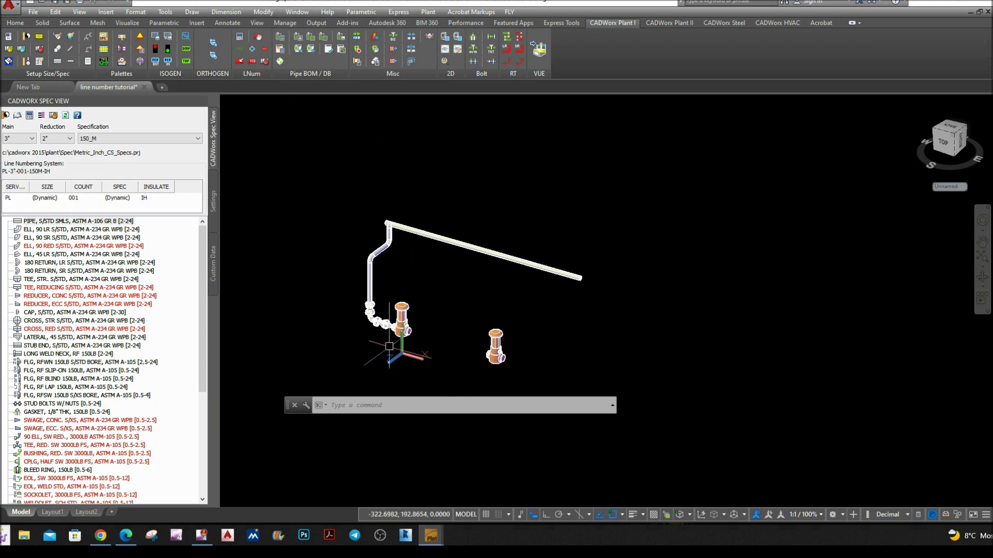
scroll(387, 331, "up", 10)
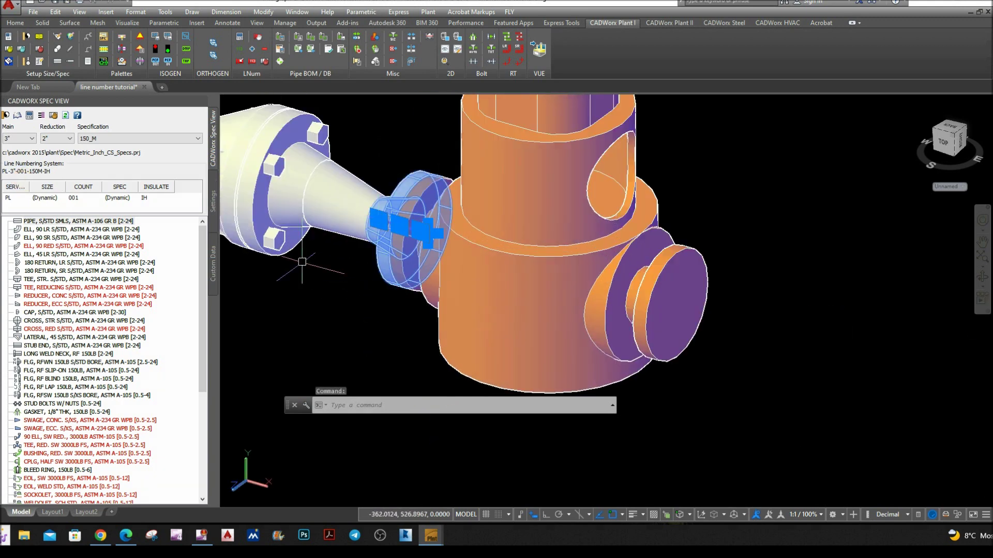
key("Escape")
scroll(310, 293, "down", 5)
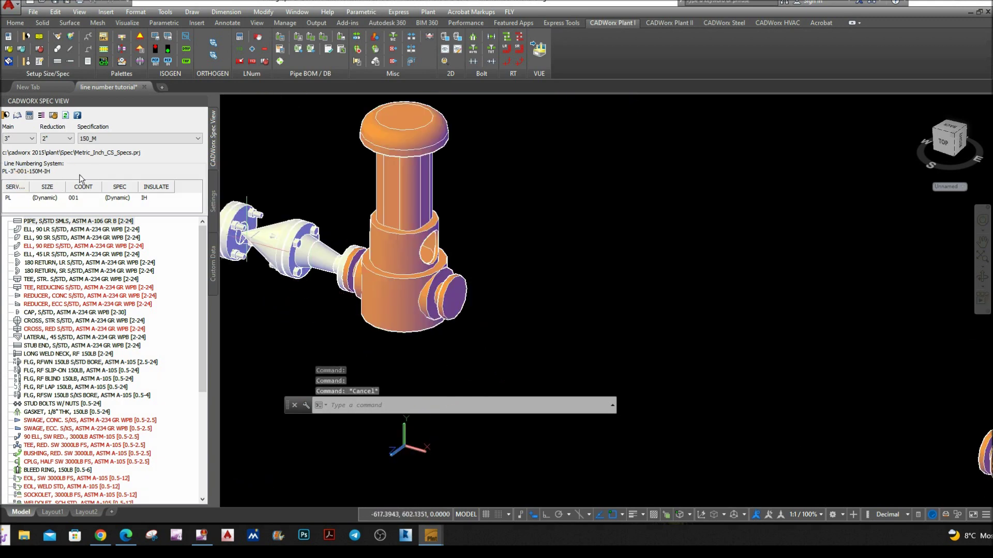
- Set the line numbering system's count to 002
left_click(89, 202)
left_click(77, 215)
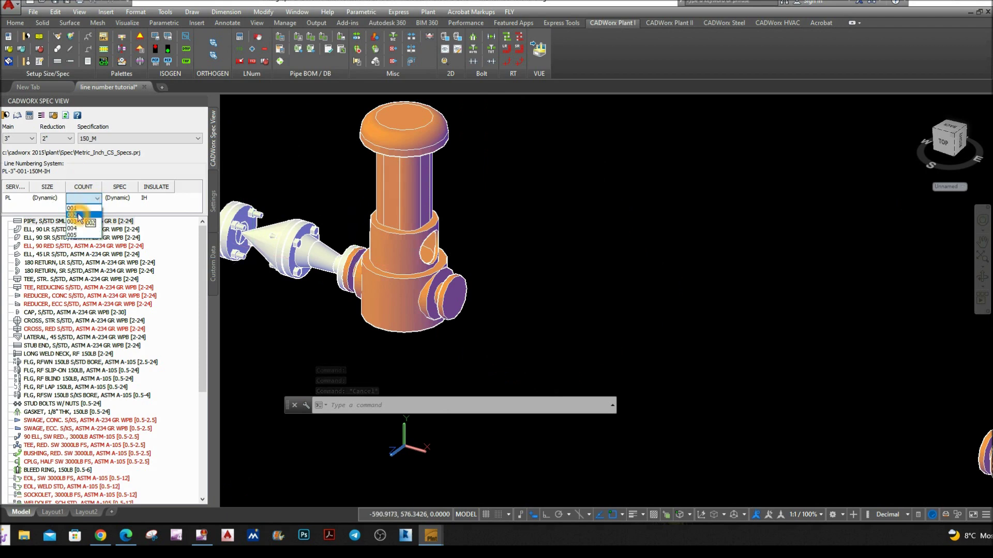
- Set the main size to 2" and the reduction size to 3"
left_click(33, 138)
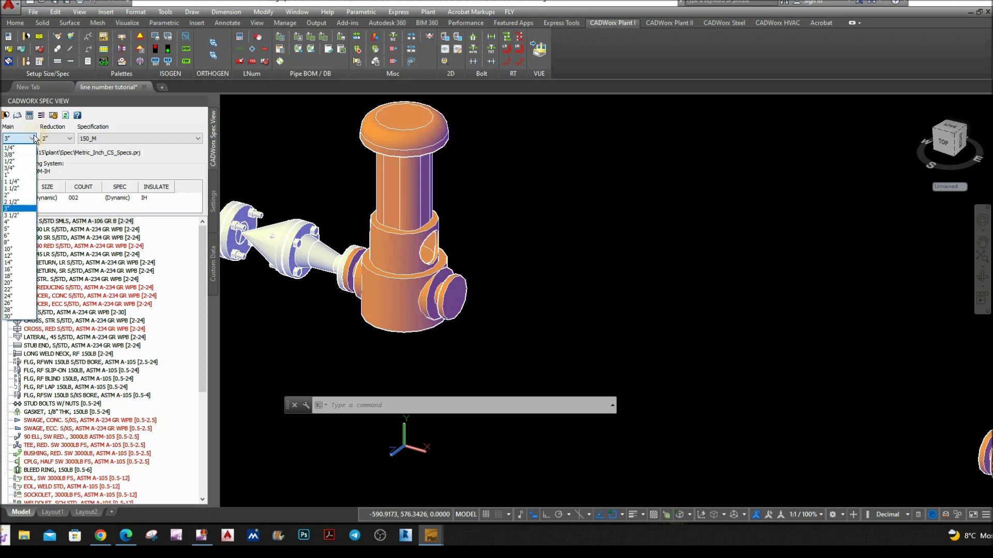
left_click(11, 196)
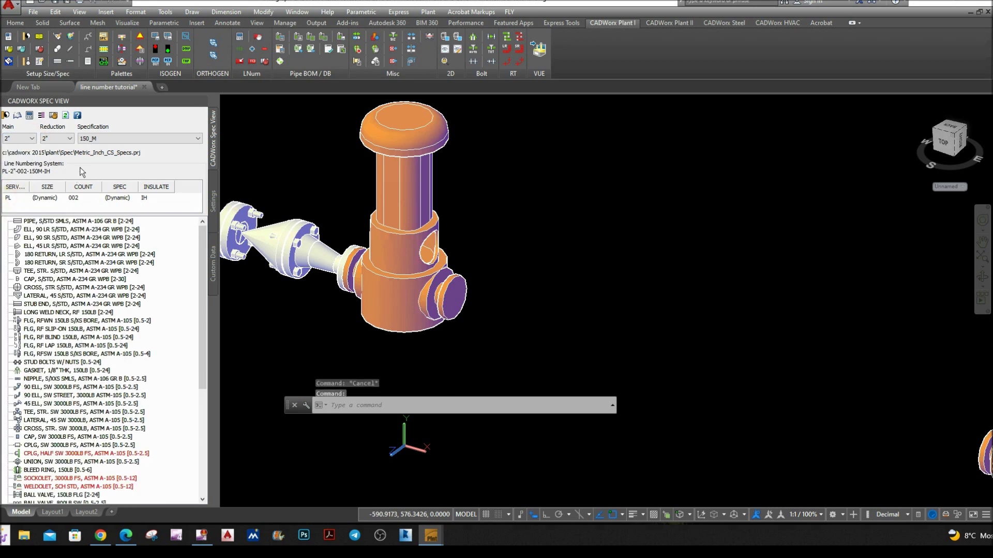
left_click(70, 140)
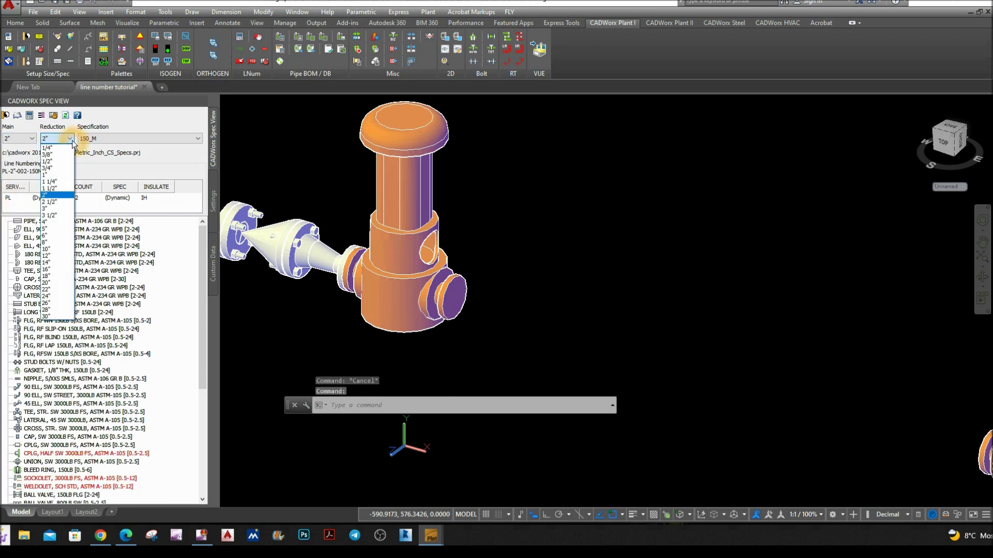
left_click(47, 208)
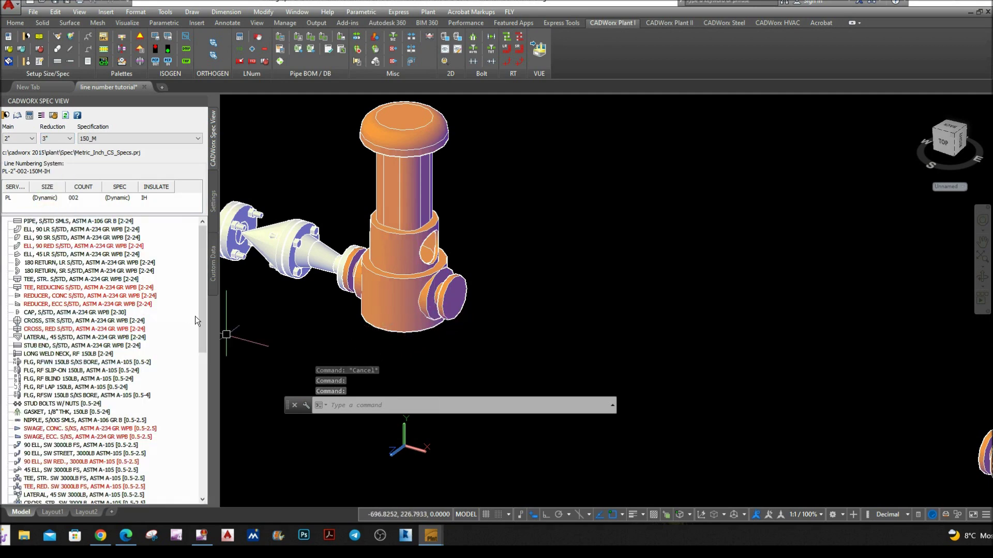
- Place a 150LB S/XS bore weld neck flange at the centre of the vessel's free lower nozzle, pointing in the positive X direction with Ortho on
left_click(33, 363)
scroll(499, 310, "up", 4)
right_click(493, 294, "shift")
left_click(571, 176)
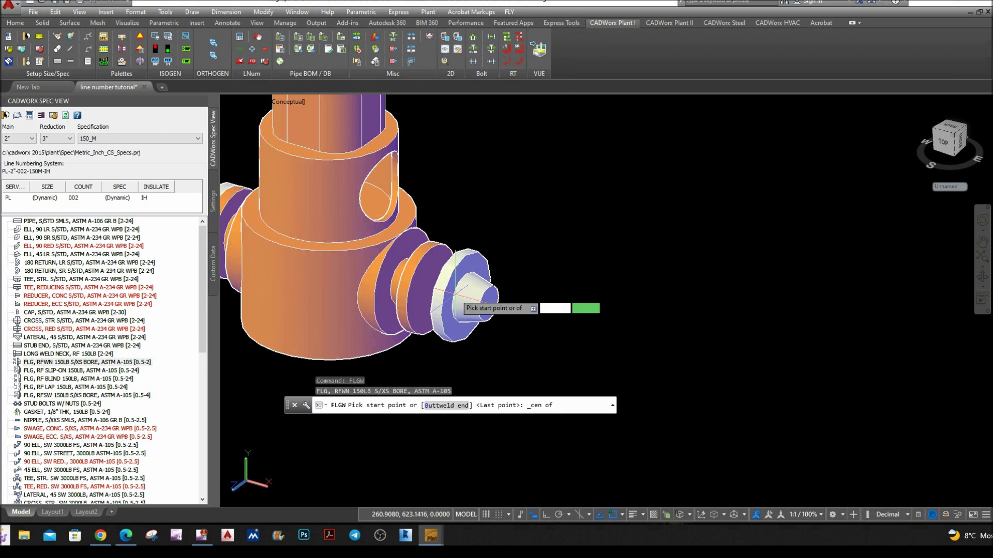
left_click(446, 298)
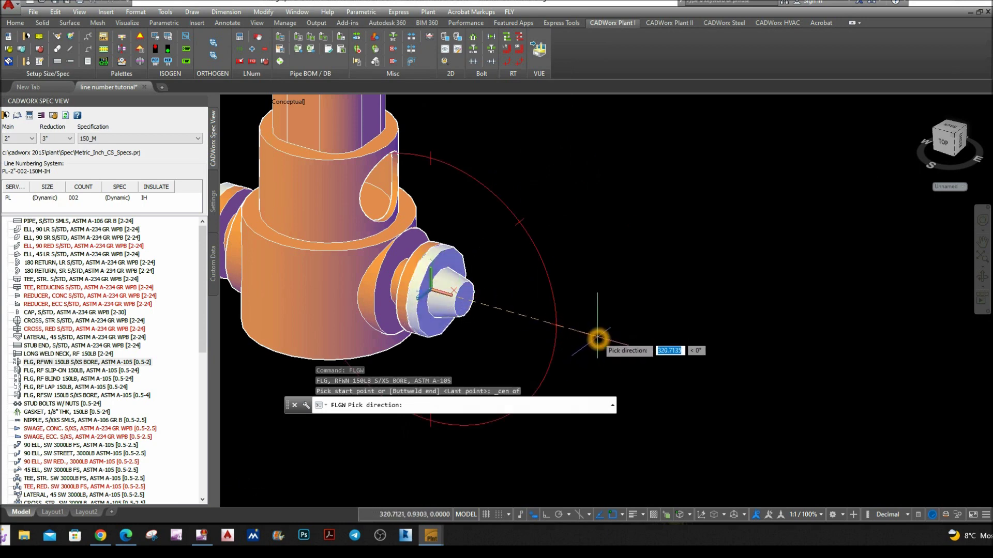
left_click(546, 514)
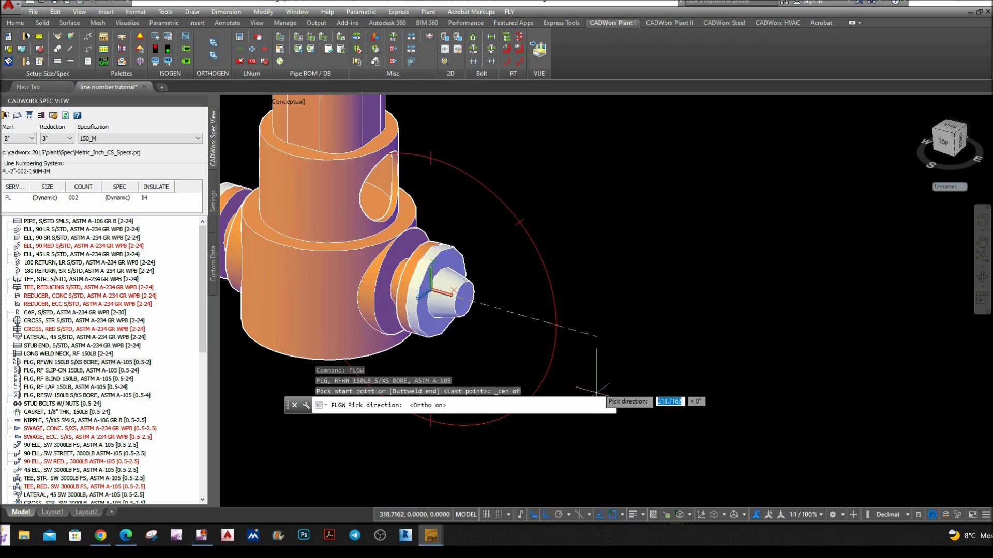
left_click(619, 341)
scroll(517, 295, "down", 3)
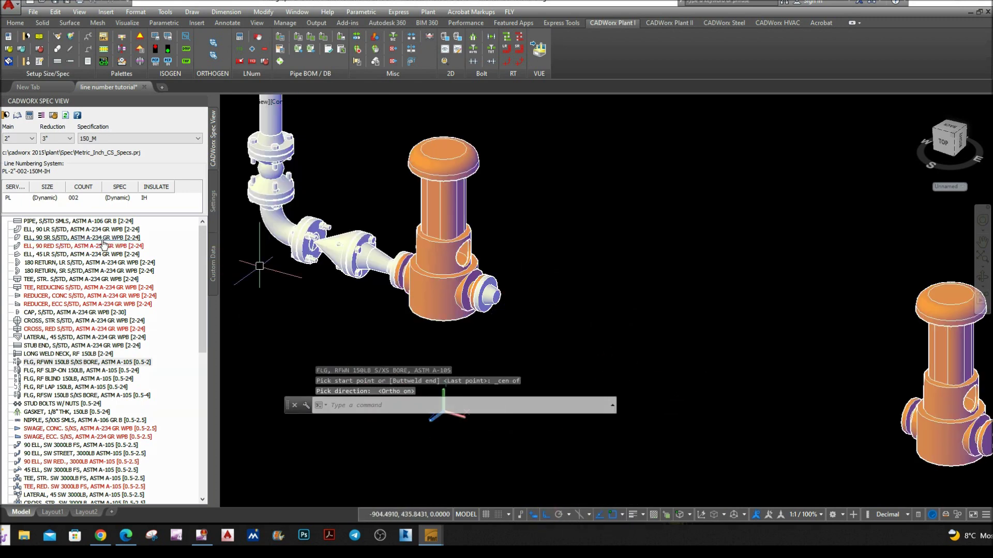
- Run a straight pipe of length 300 from the new flange's weld end in the positive X direction
left_click(55, 221)
scroll(512, 294, "up", 5)
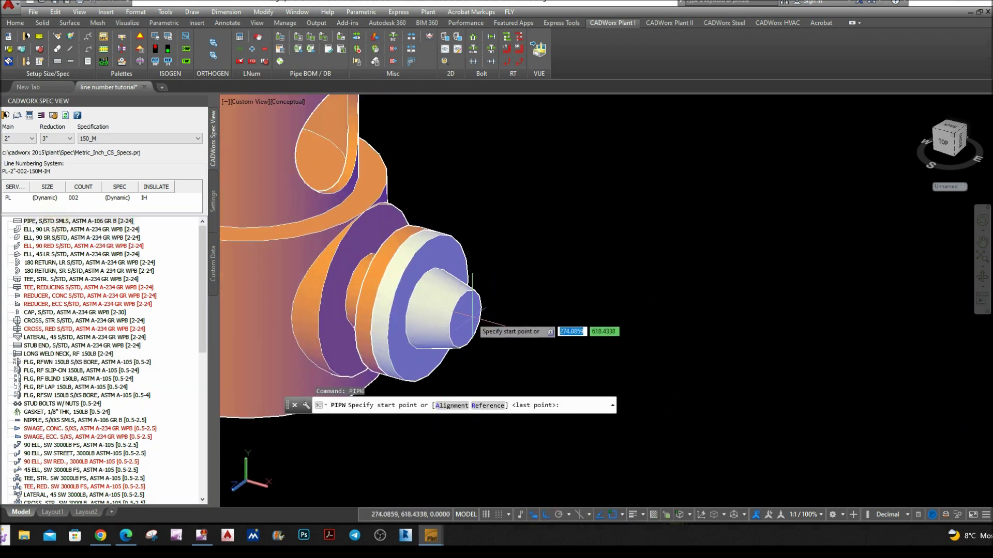
left_click(466, 321)
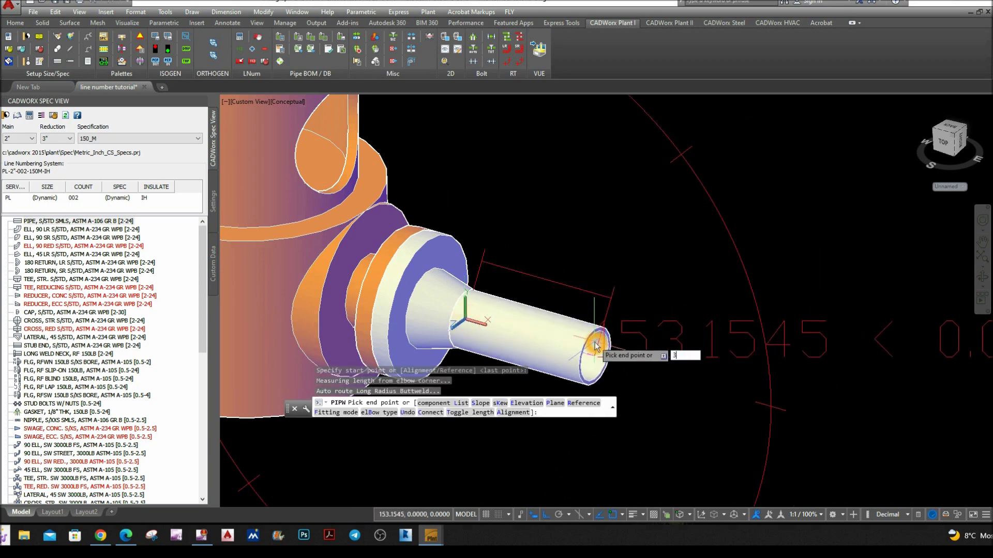
key("Return")
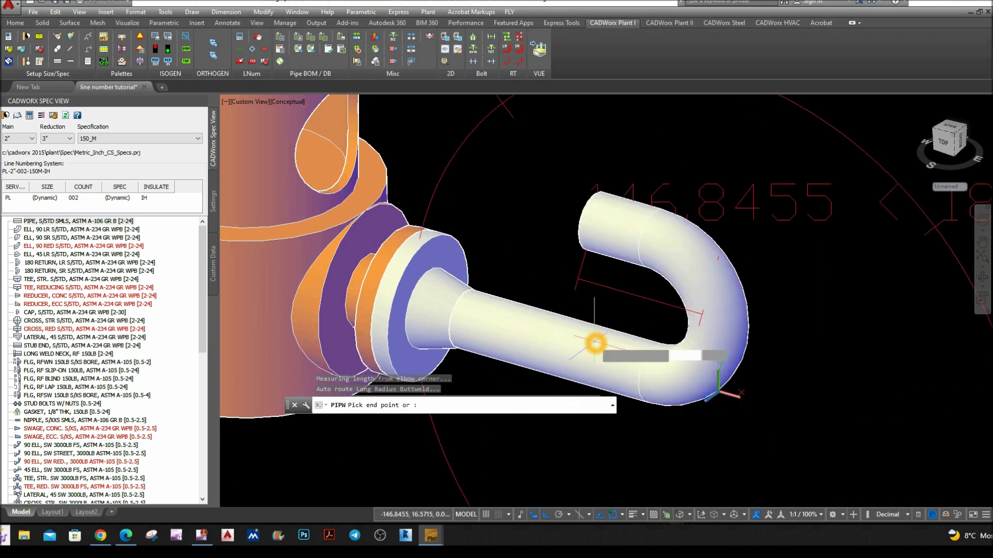
key("Return")
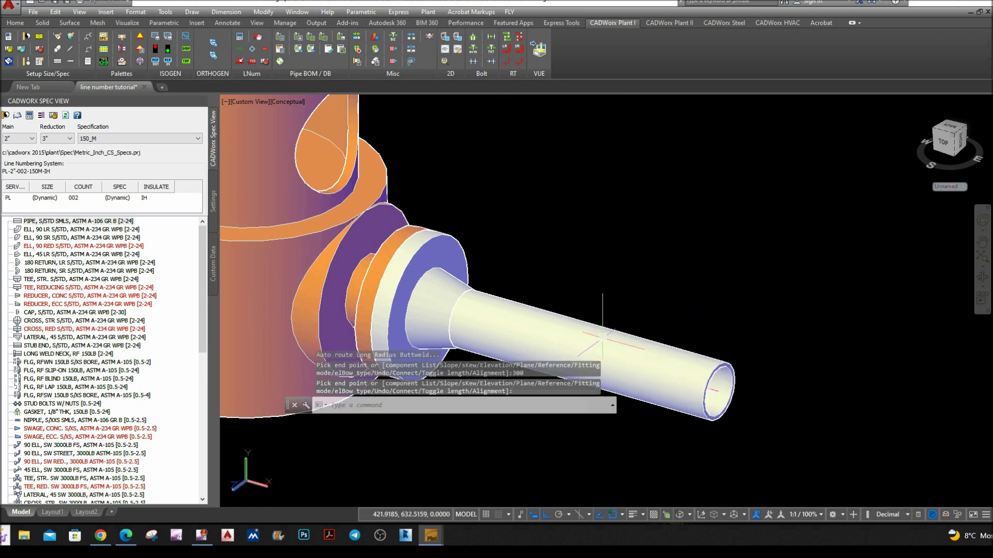
- Check the line numbers of the new pipe and its weld neck flange in their component data
scroll(595, 343, "down", 2)
double_click(571, 311)
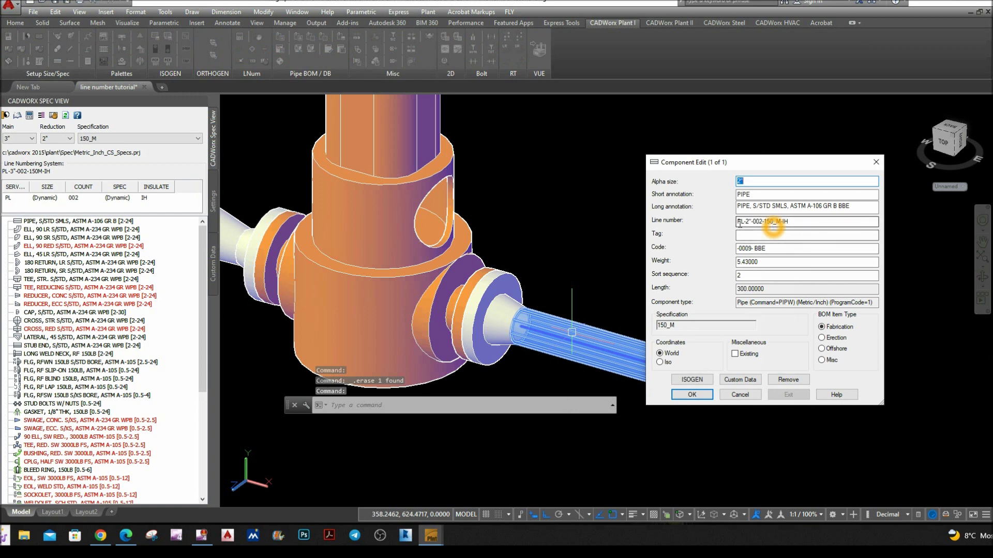
left_click(876, 161)
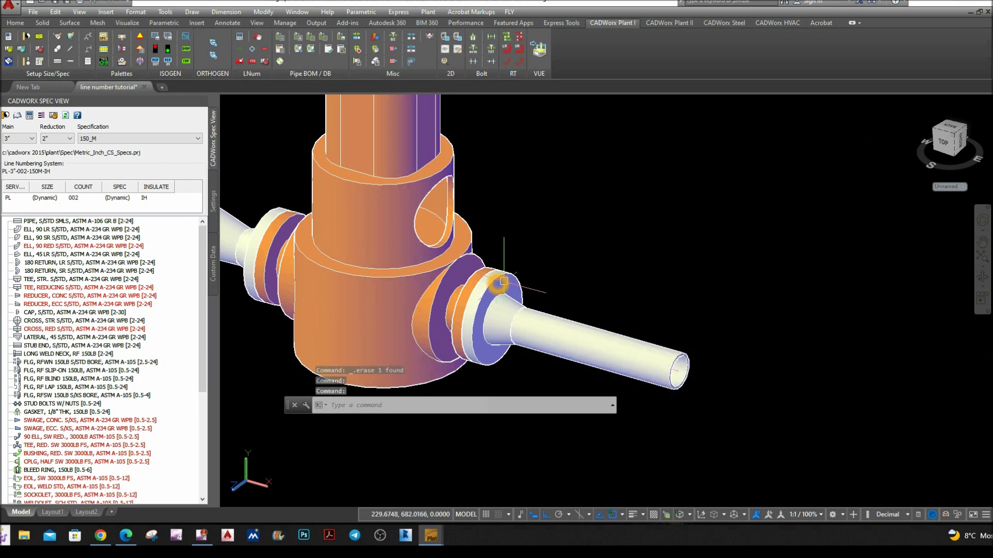
left_click(506, 299)
left_click(512, 268)
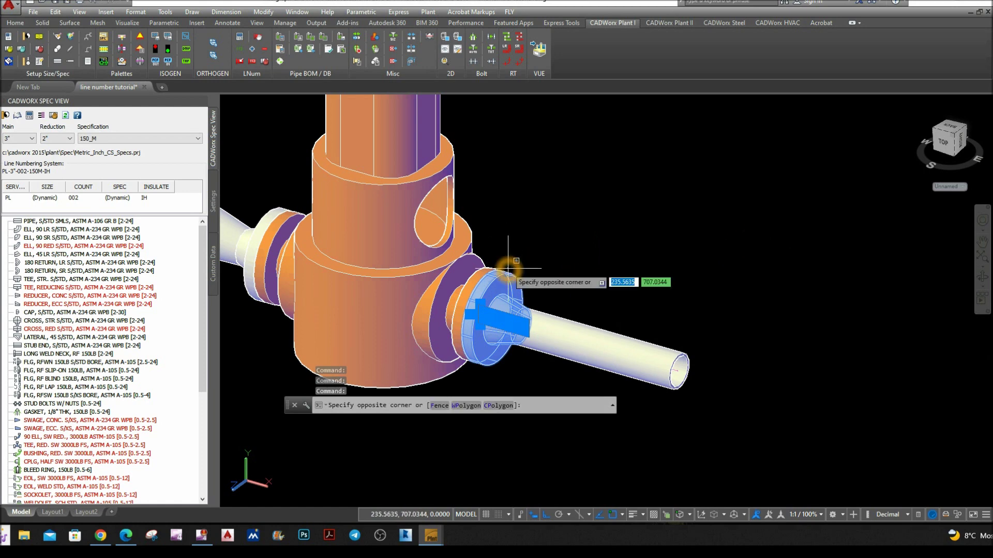
double_click(522, 284)
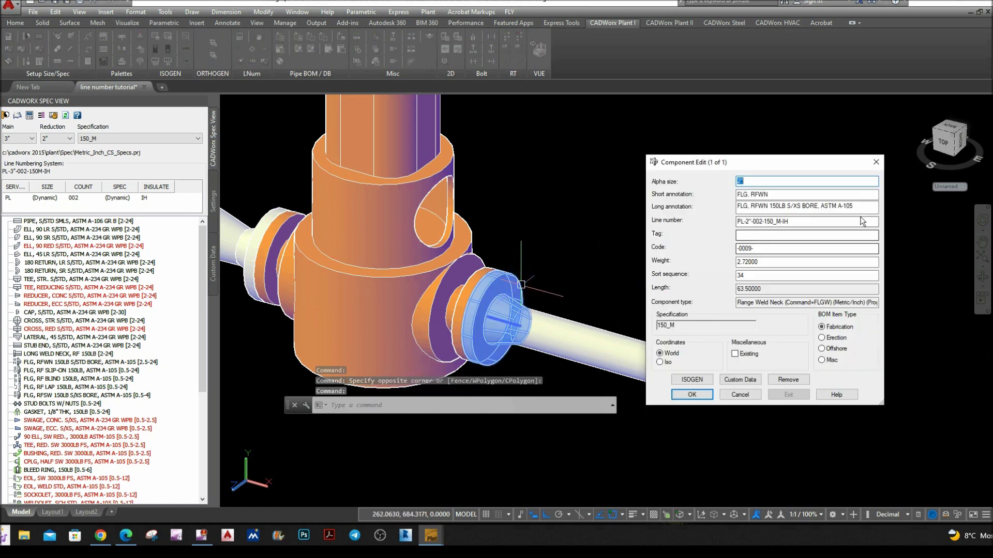
left_click(876, 163)
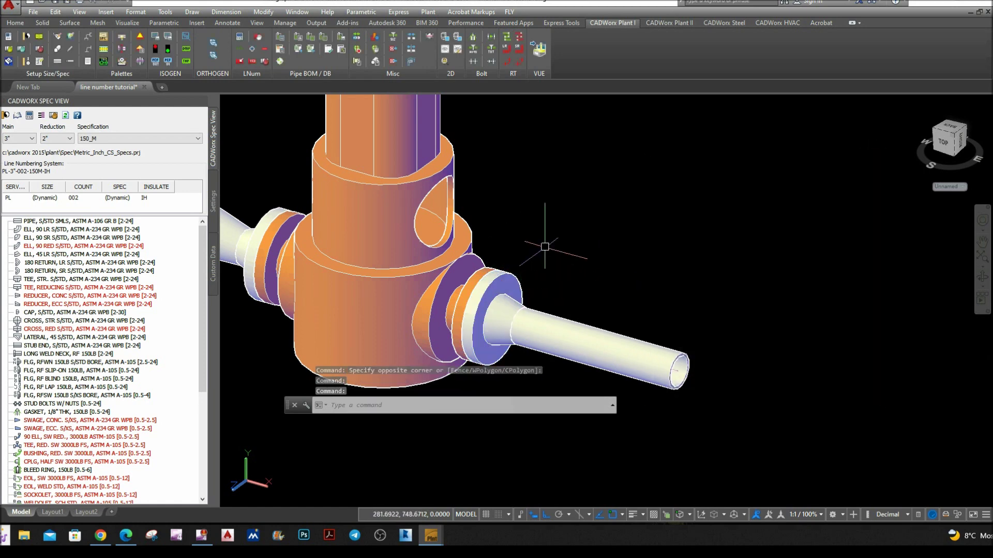
- Check the line number of the weld neck flange on the vessel's opposite nozzle in its component data
double_click(251, 235)
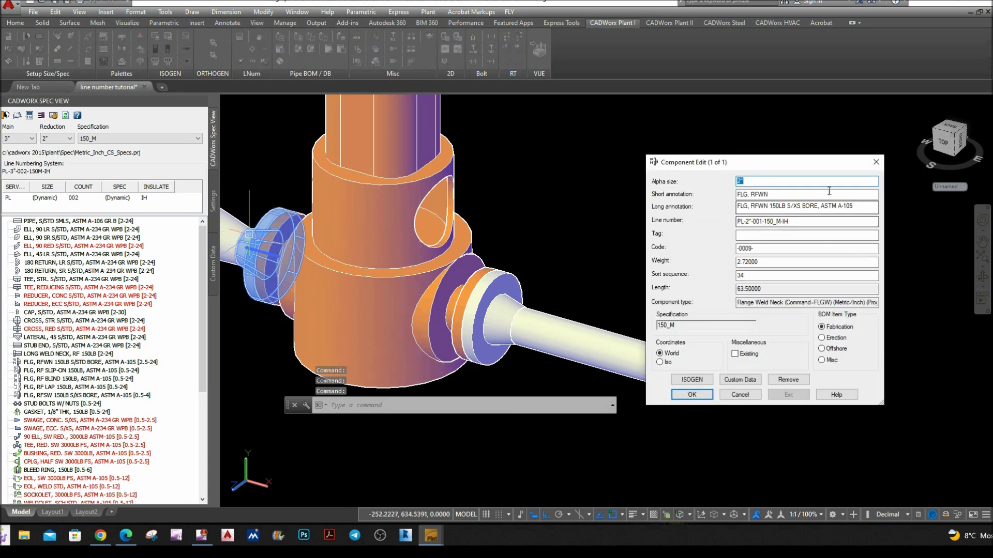
left_click(874, 163)
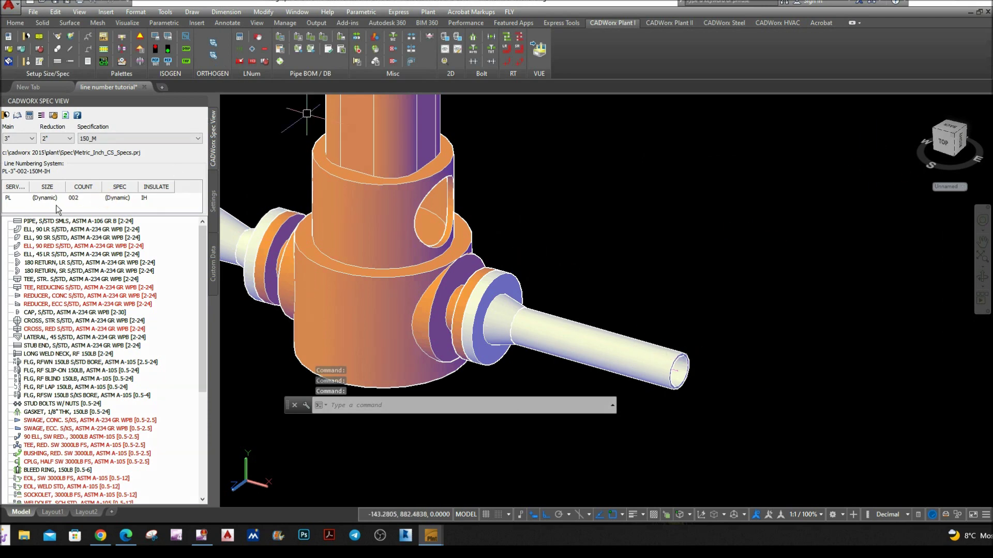
middle_click_drag(509, 263, 597, 262)
scroll(597, 262, "up", 1)
left_click(317, 221)
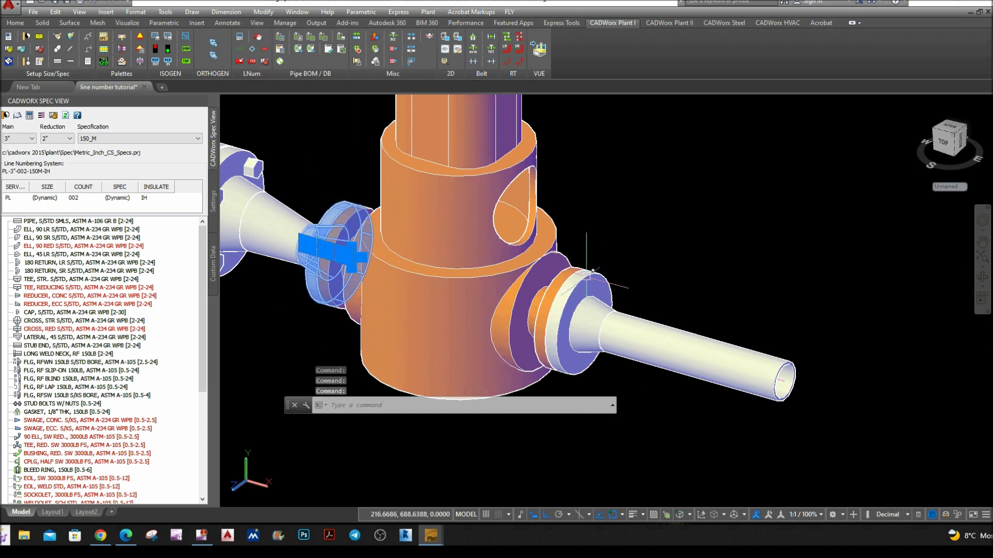
key("Escape")
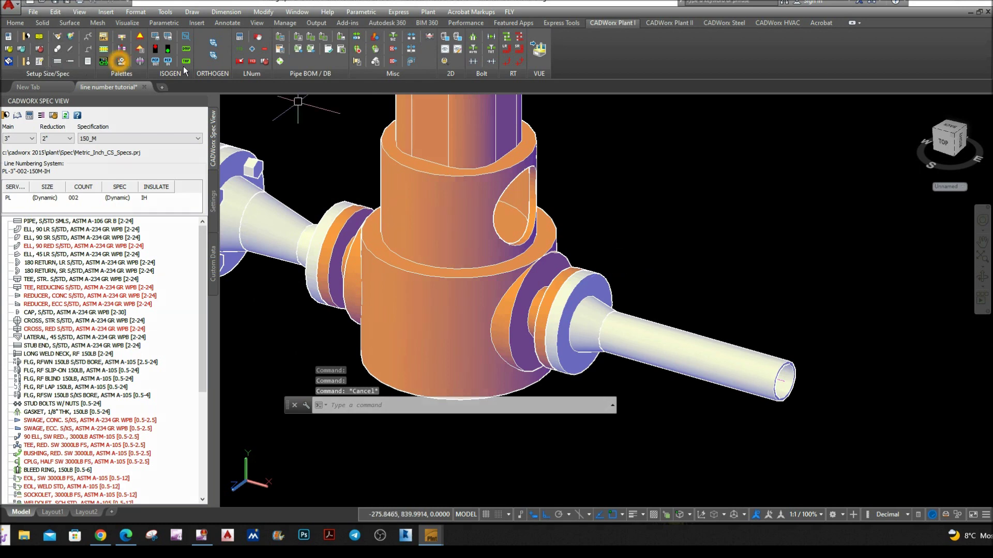
- Assign the current line number with count 002 to the opposite nozzle's flange, accepting replacement of its existing number
left_click(239, 62)
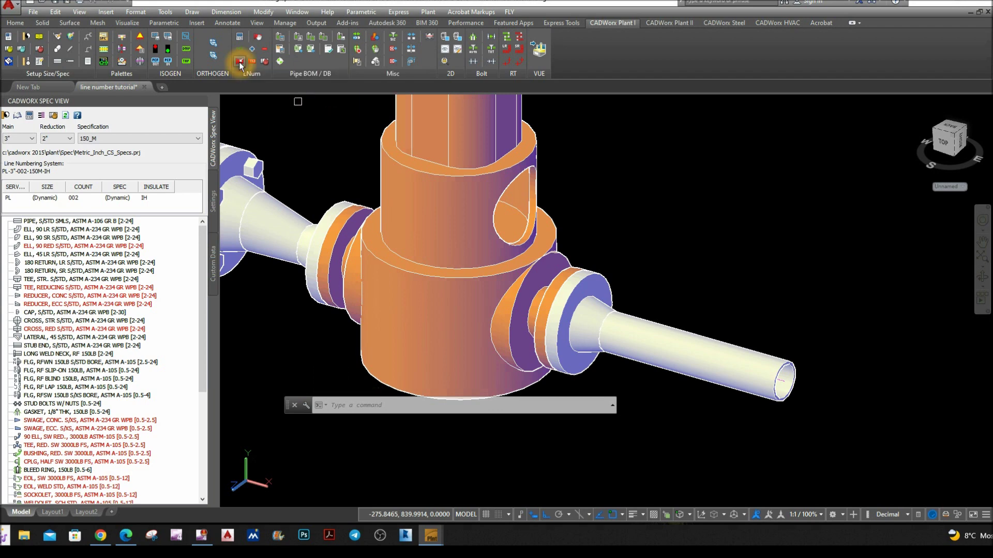
left_click(335, 213)
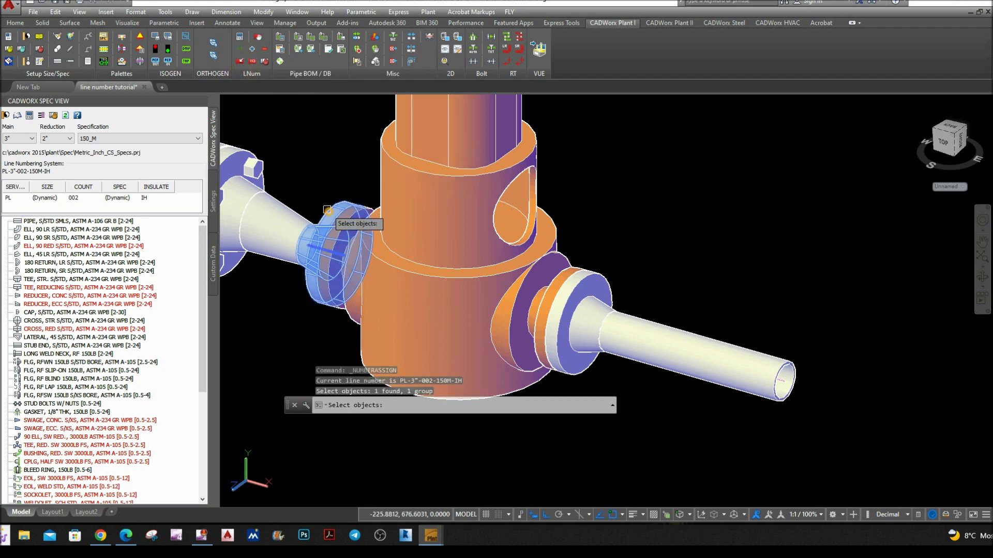
key("Return")
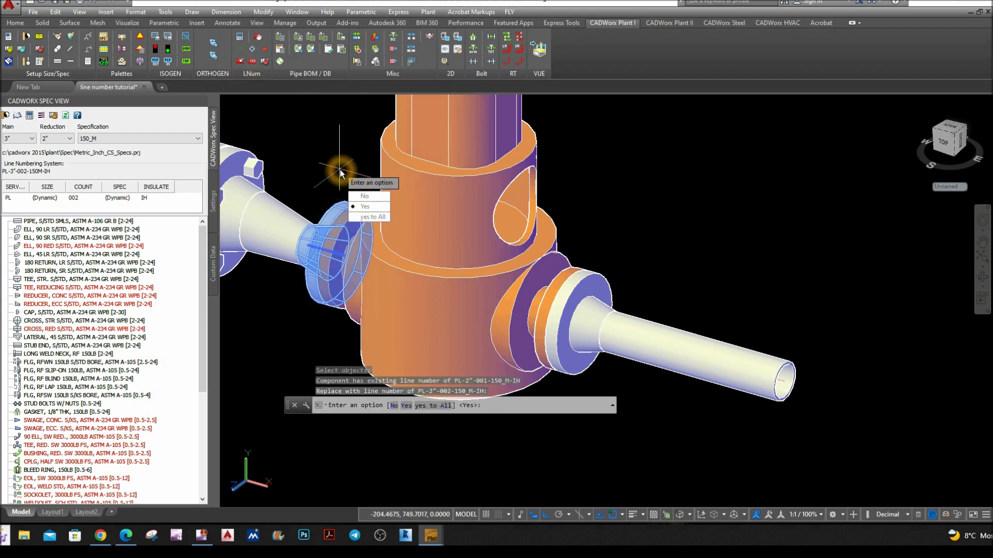
left_click(364, 206)
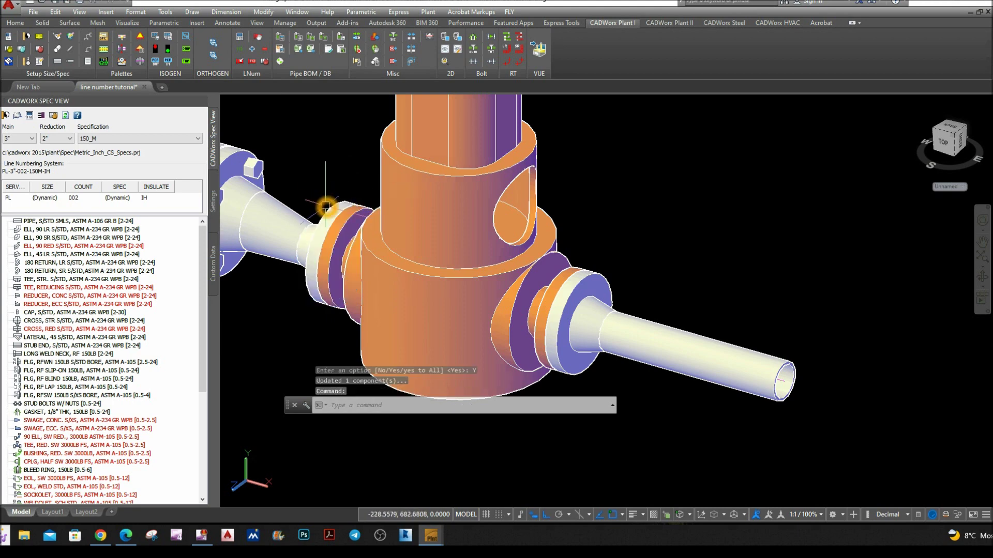
- Verify the reassigned line number in the component data of the opposite nozzle's flange
double_click(342, 247)
left_click(751, 224)
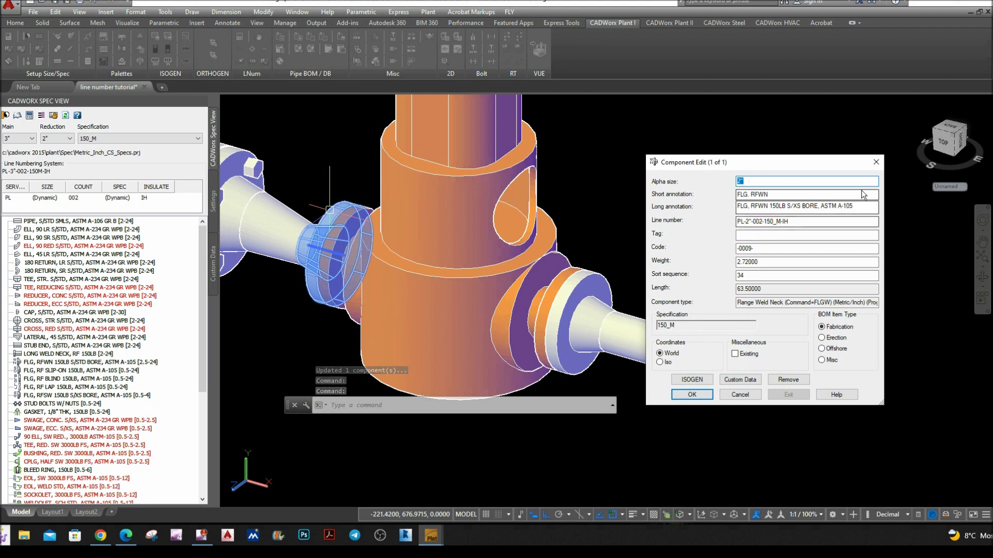
left_click(876, 162)
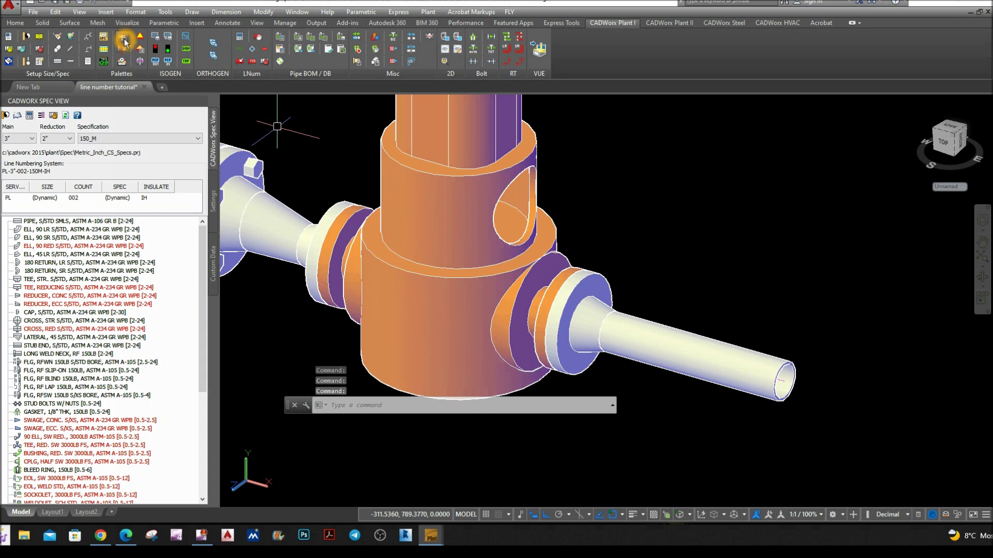
- Open the line view and isolate the components of line PL-2"-002-150_M-IH with the Full isolate type
left_click(124, 41)
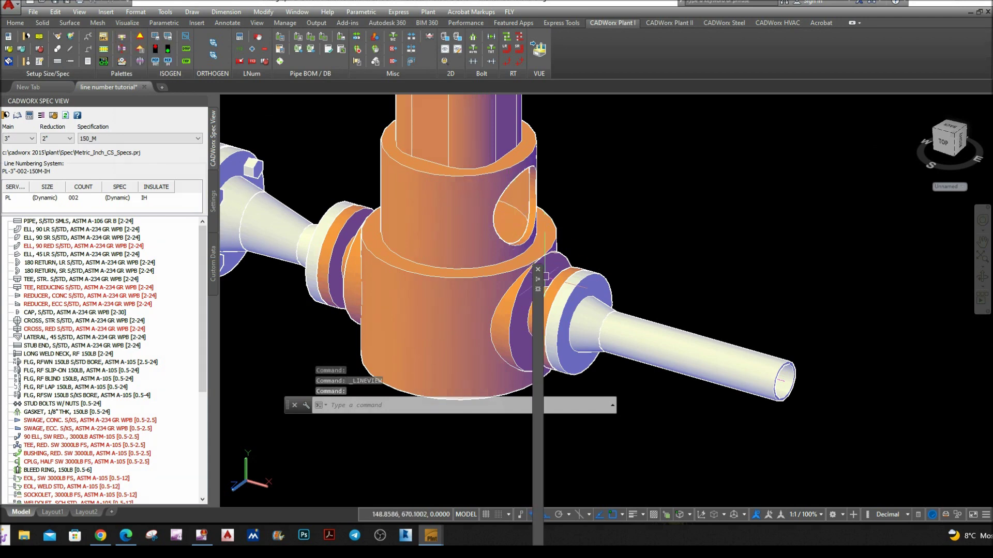
mouse_move(541, 286)
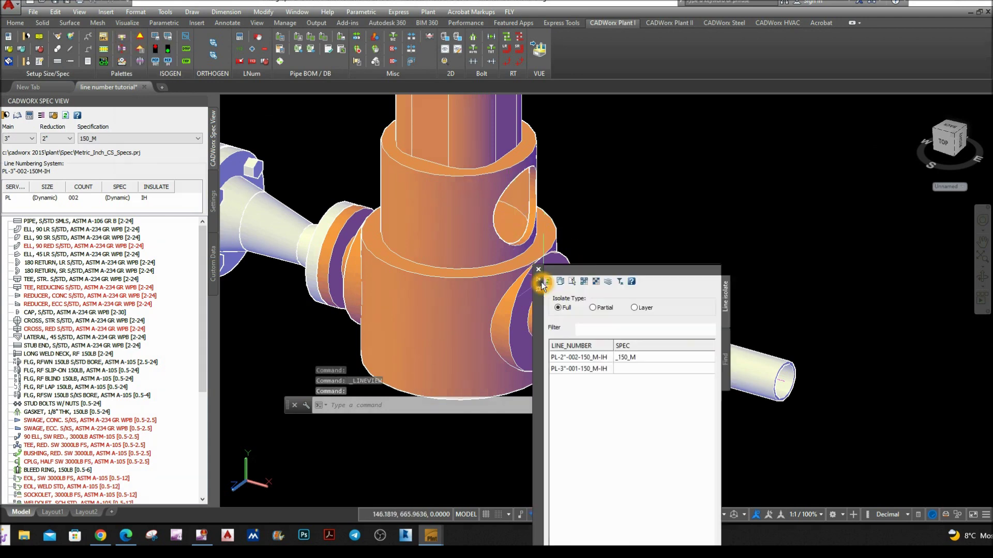
left_click(589, 361)
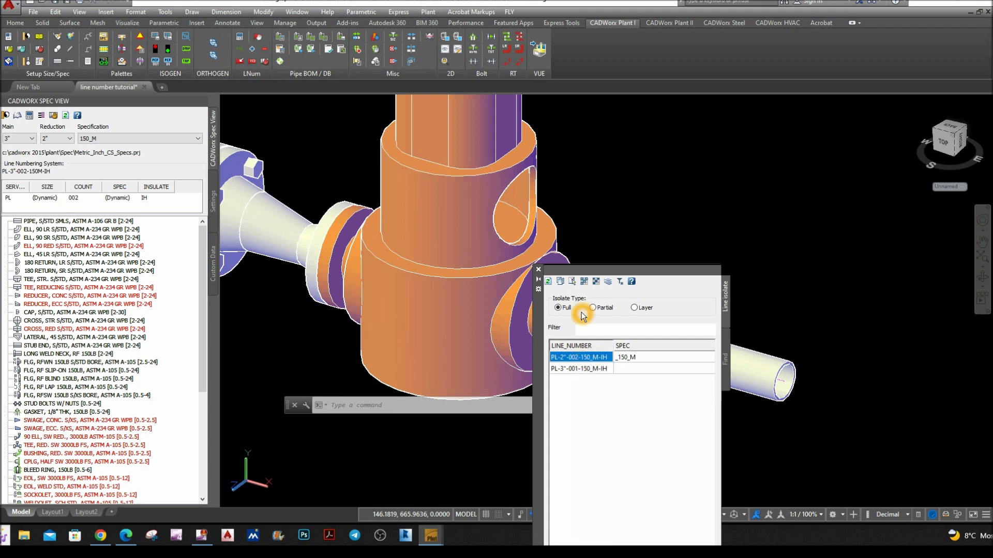
right_click(599, 357)
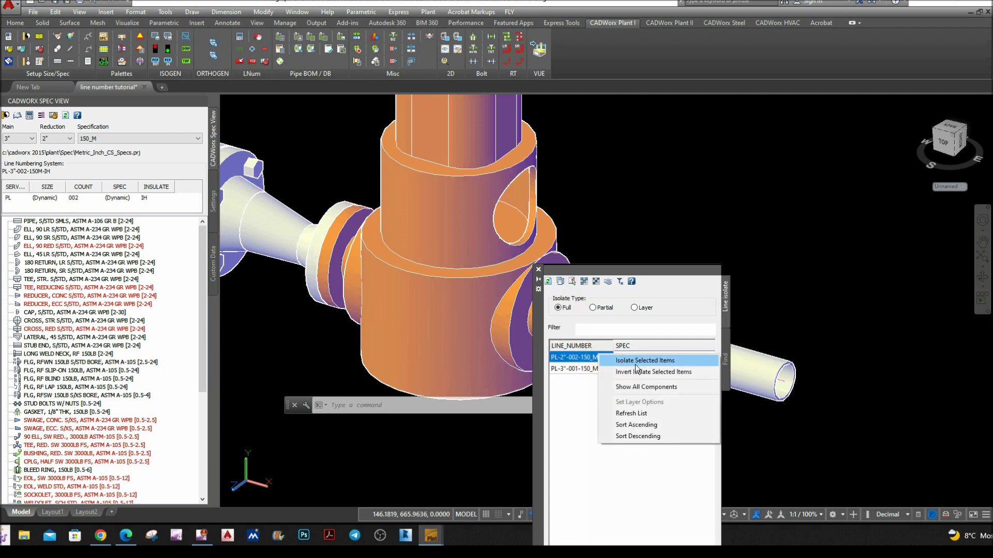
left_click(640, 360)
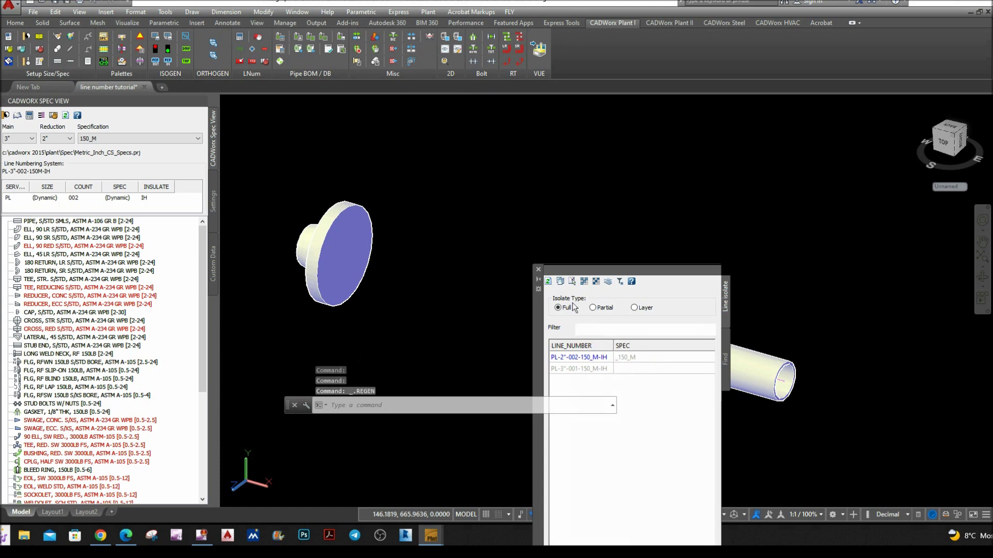
- Move the line view clear of the model and isolate the components of line PL-3"-001-150_M-IH
left_click_drag(542, 309, 766, 275)
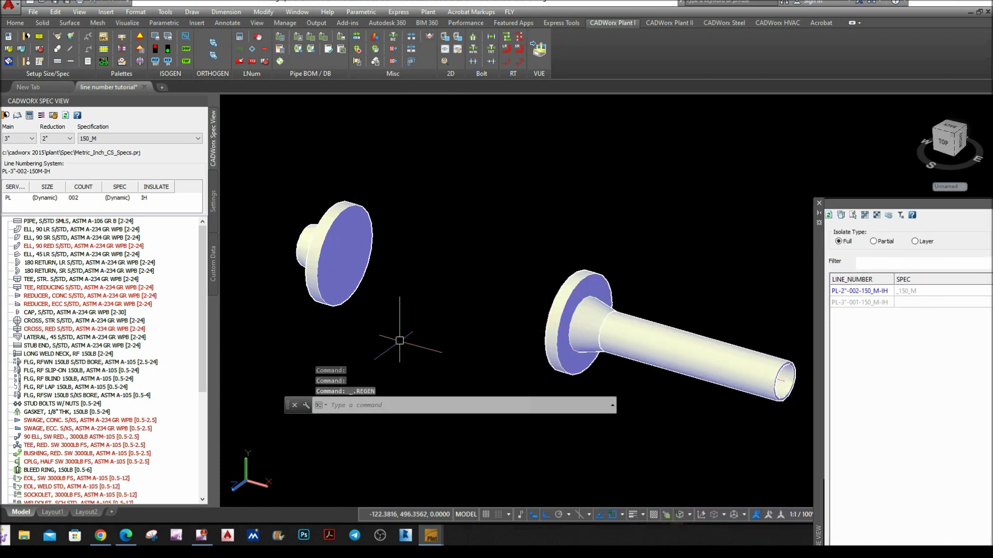
right_click(856, 303)
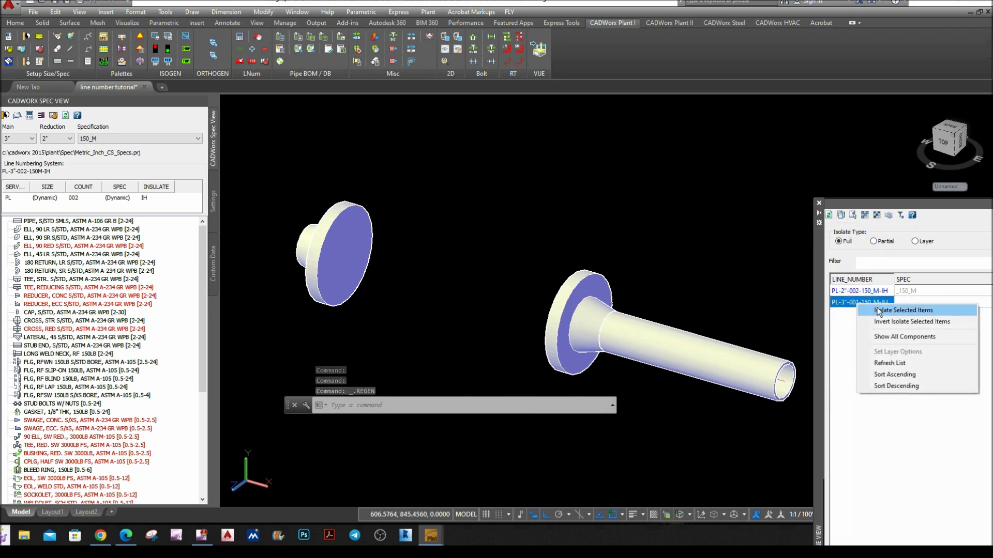
left_click(876, 308)
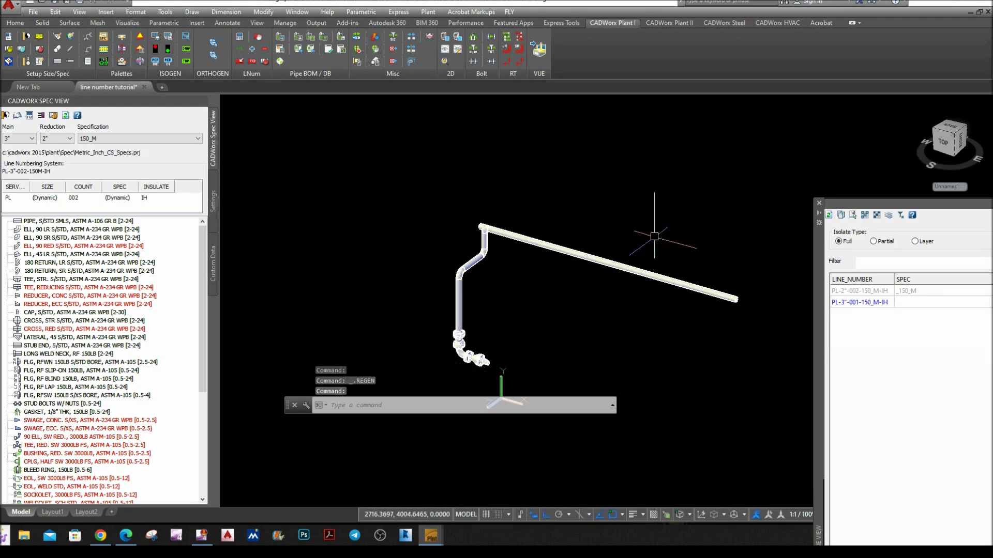
- Restore the display of all isolated components and close the line view
left_click(722, 299)
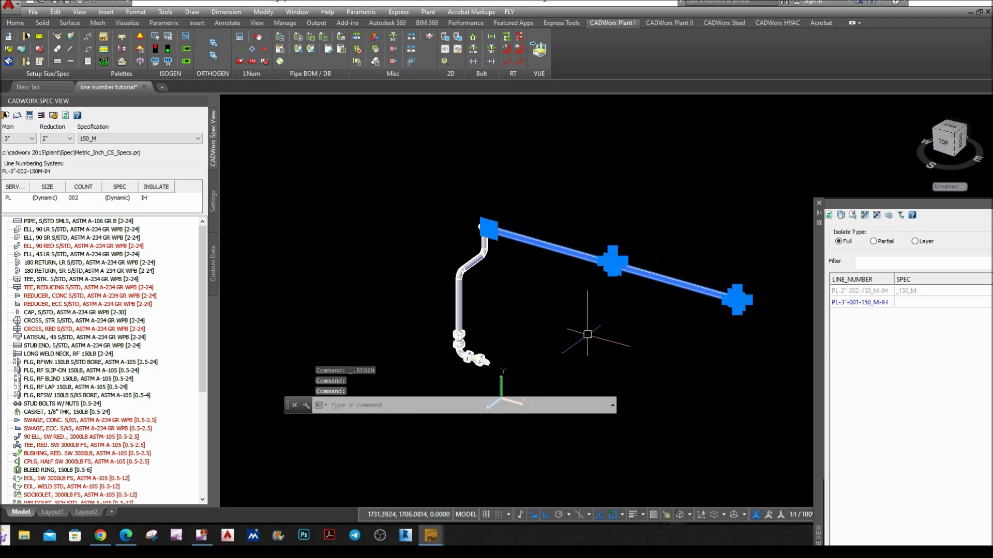
key("Escape")
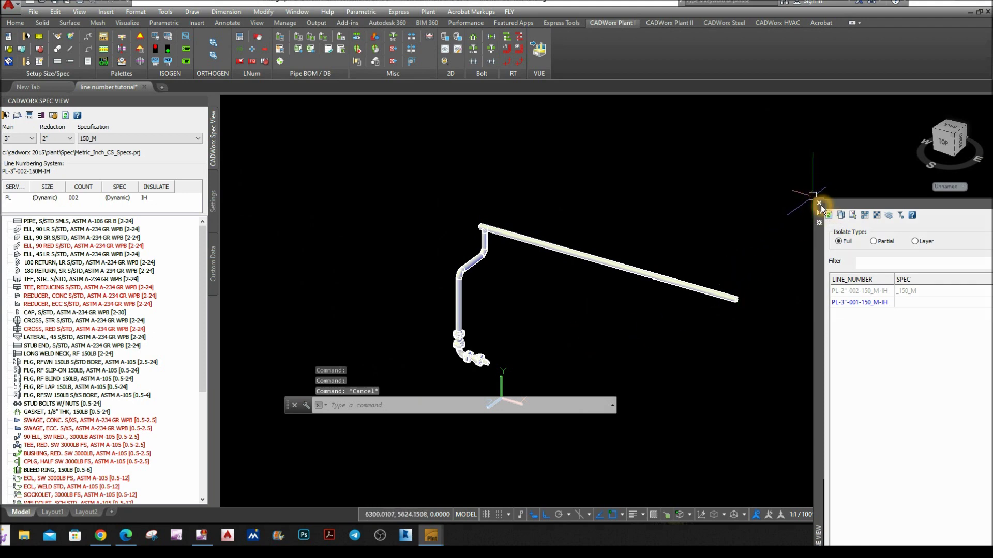
left_click(841, 216)
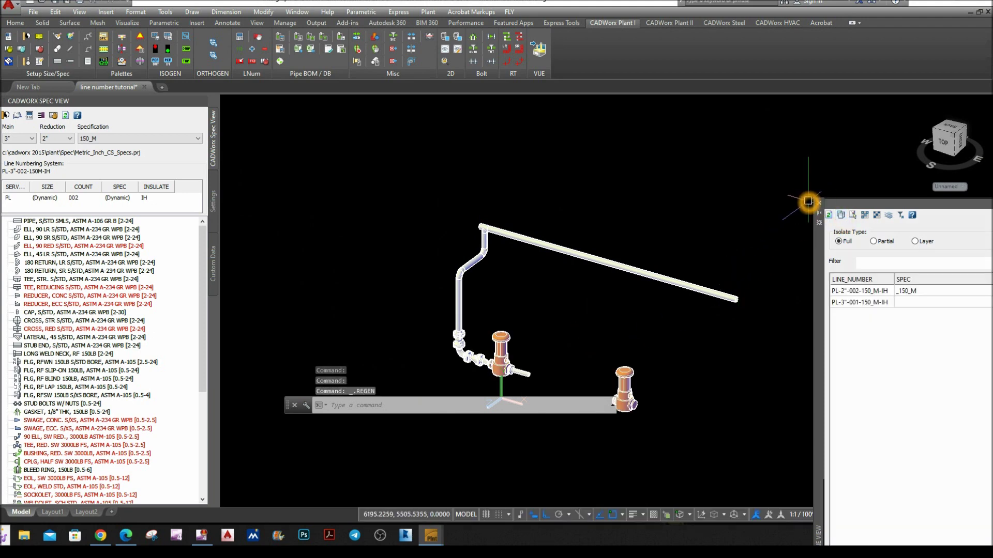
left_click(818, 207)
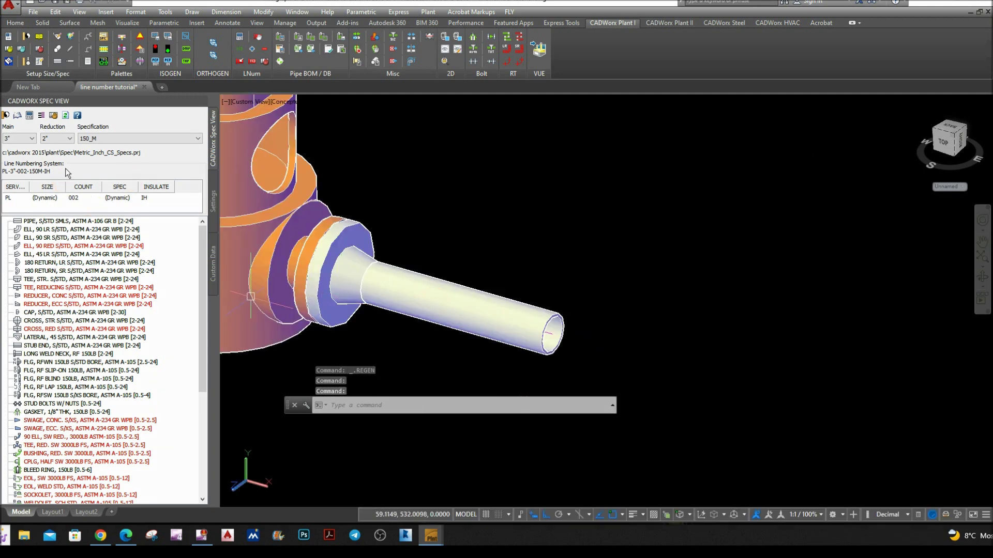
- Set the line count to 003 and attach an eccentric reducer by its small end to the open pipe, using the current line number setup
left_click(87, 198)
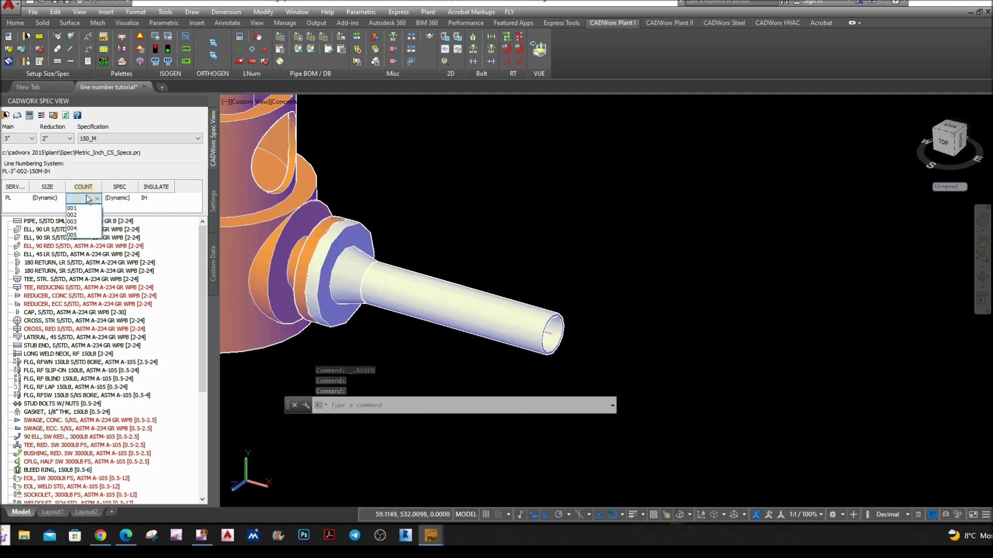
left_click(84, 222)
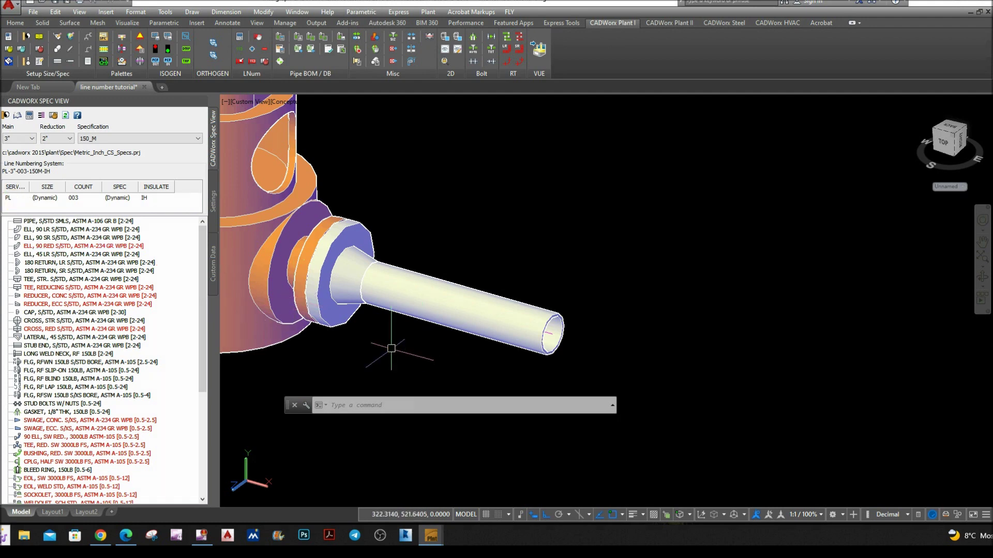
left_click(23, 305)
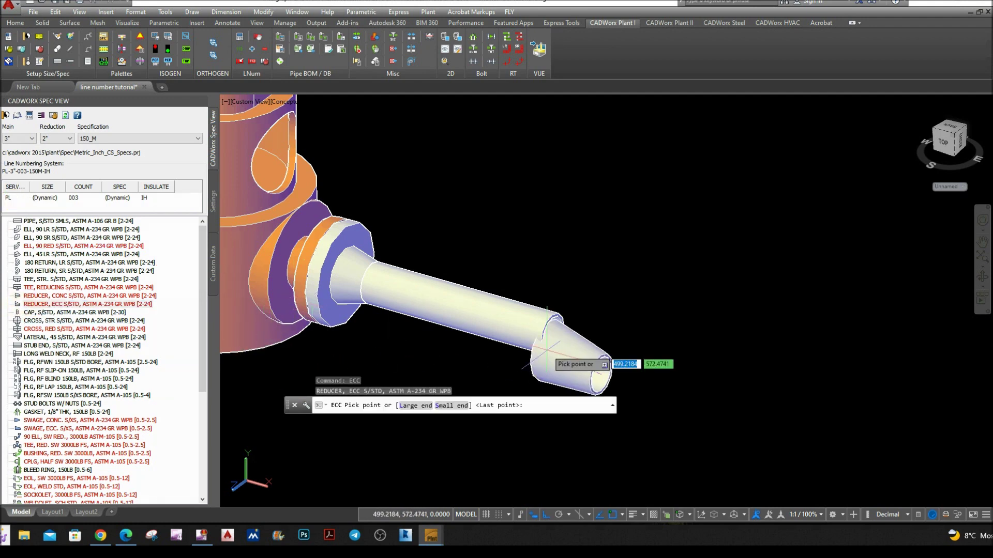
left_click(458, 406)
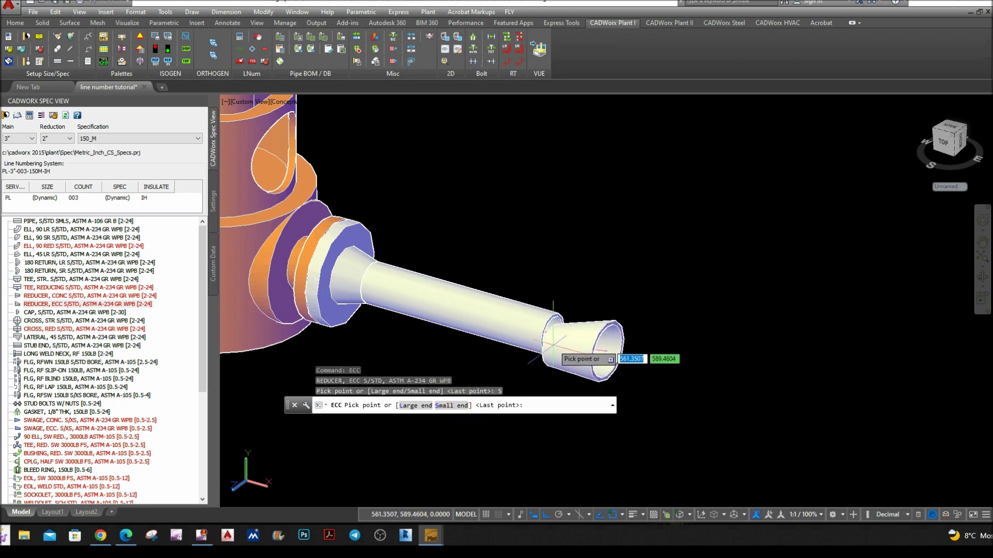
left_click(577, 337)
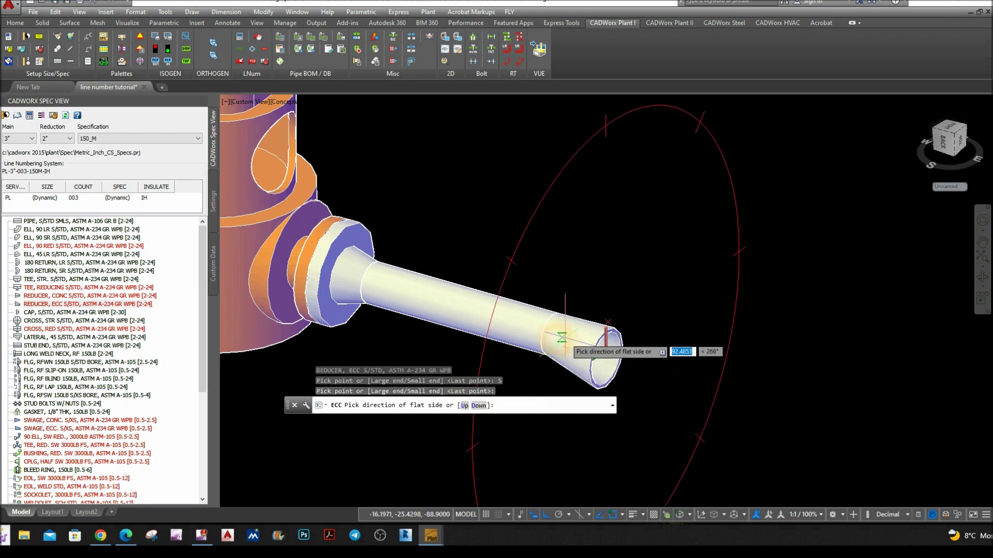
left_click(610, 239)
left_click(668, 293)
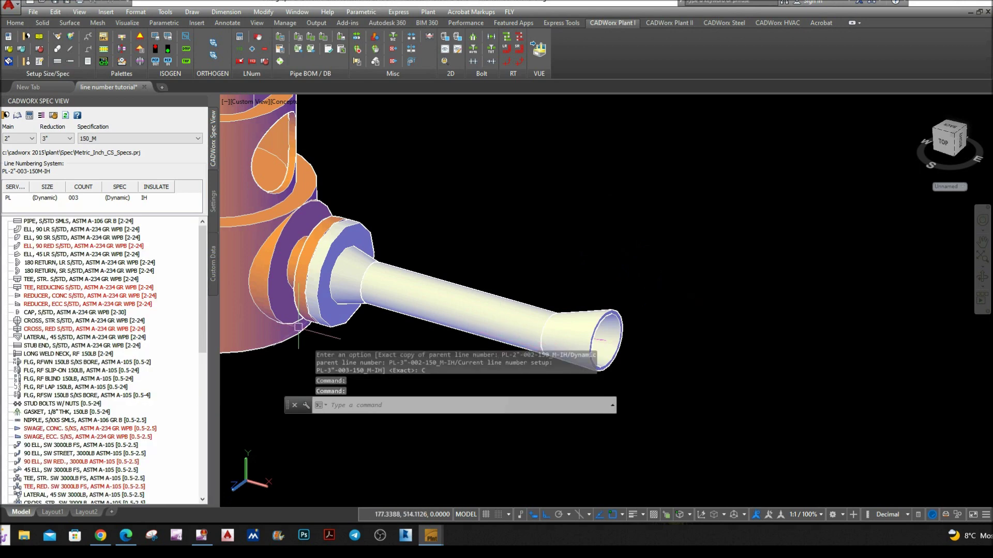
- Attach a 90-degree long-radius elbow to the reducer's large end, turned upward
left_click(21, 236)
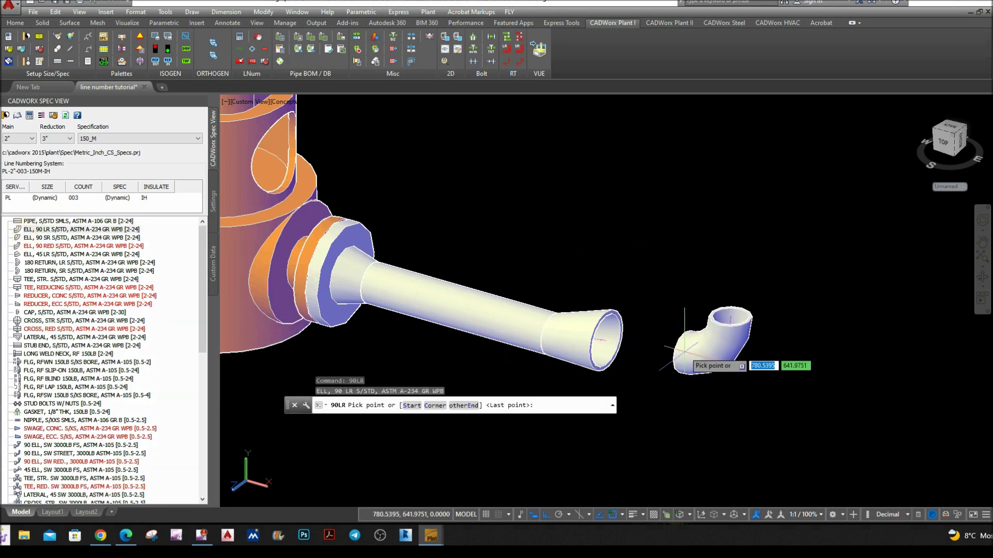
left_click(609, 345)
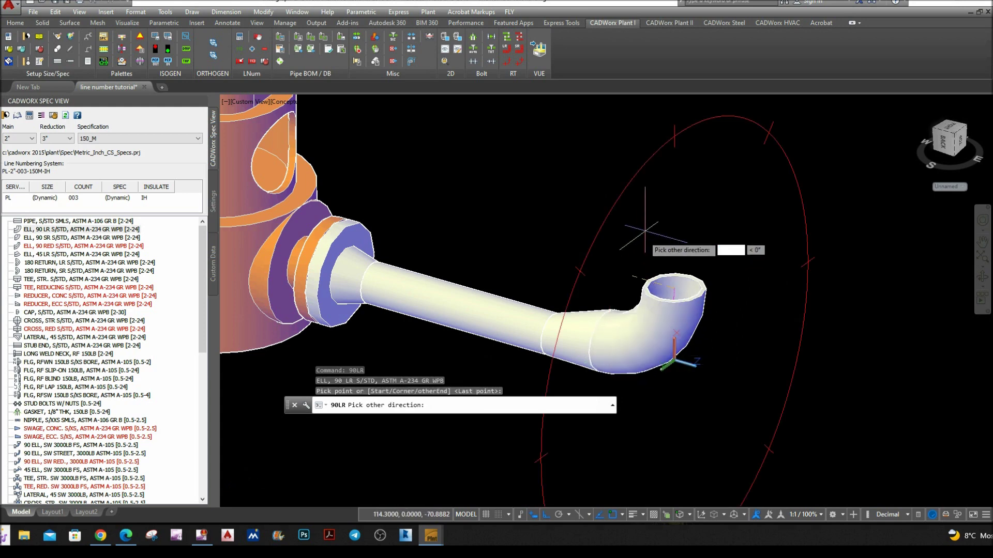
left_click(669, 182)
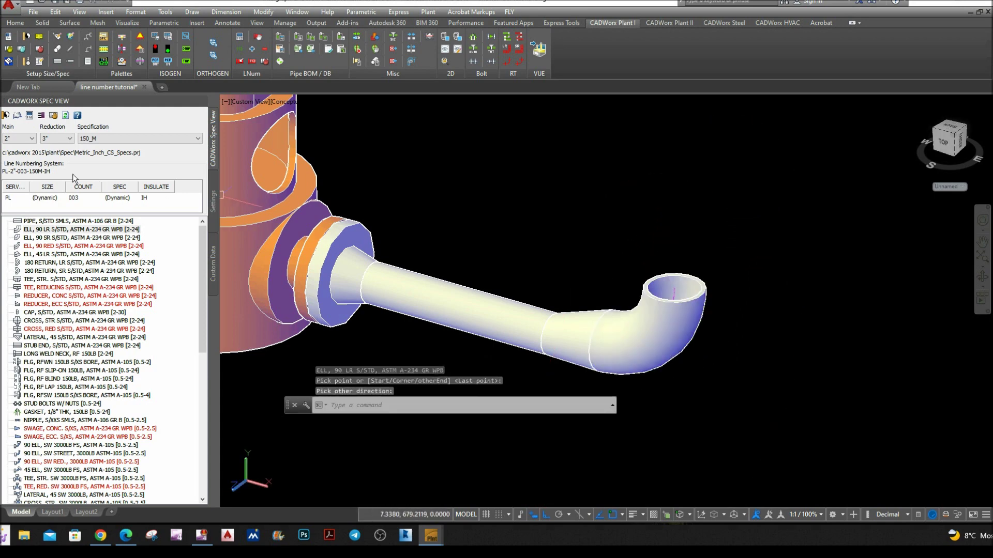
- Set the main size to 3" and reduction size to 2", and place a 150LB flanged gate valve on the elbow's open end
left_click(30, 138)
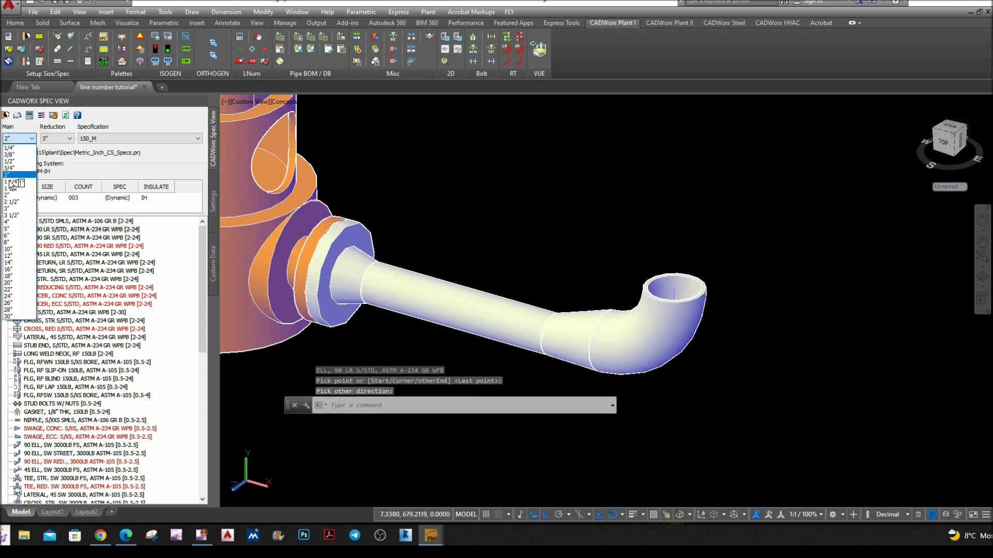
left_click(6, 209)
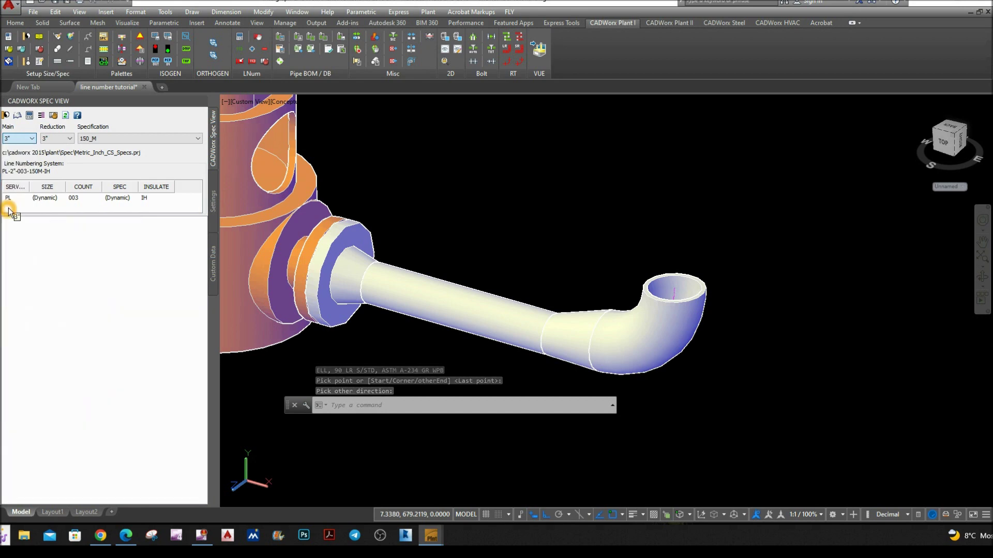
left_click(70, 139)
left_click(50, 195)
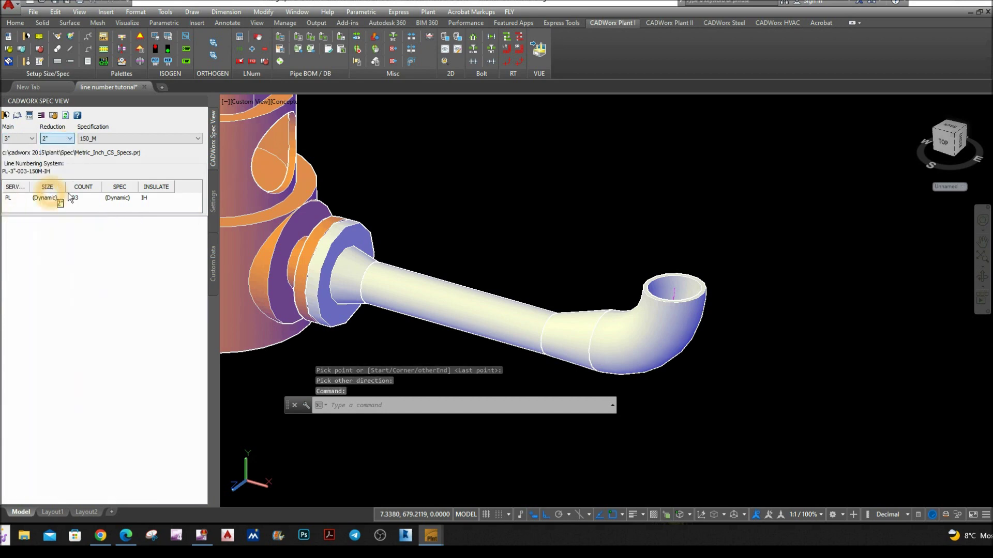
middle_click_drag(739, 310, 631, 300)
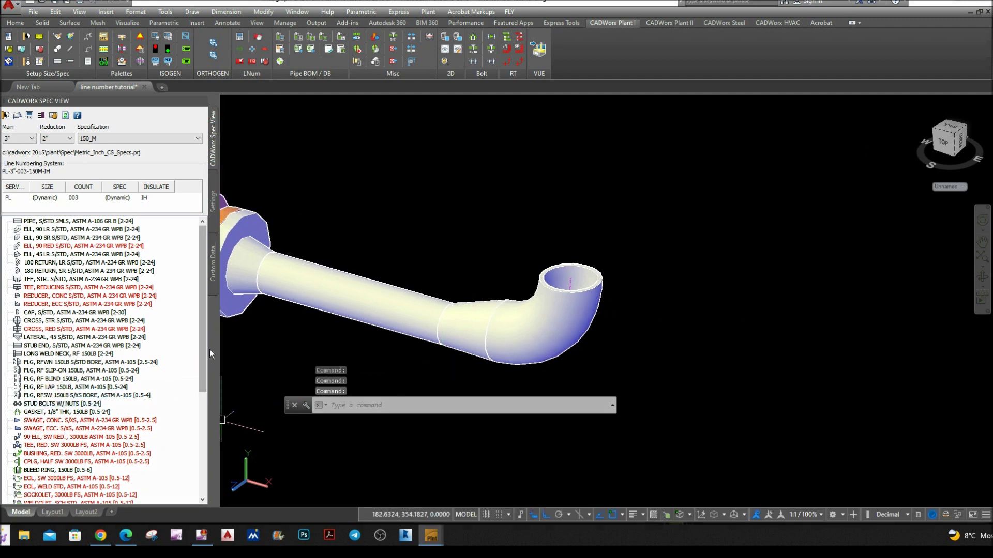
left_click_drag(203, 353, 203, 406)
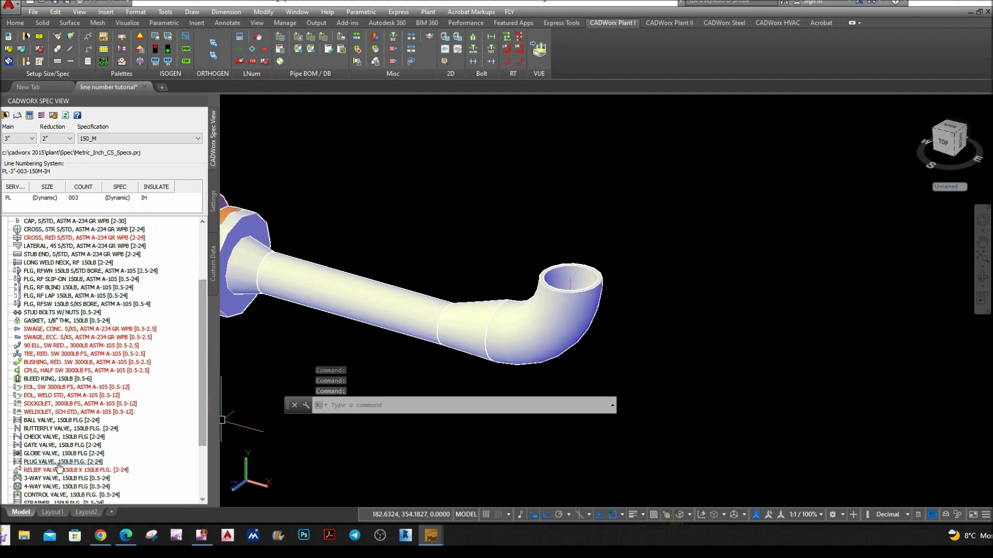
left_click(59, 446)
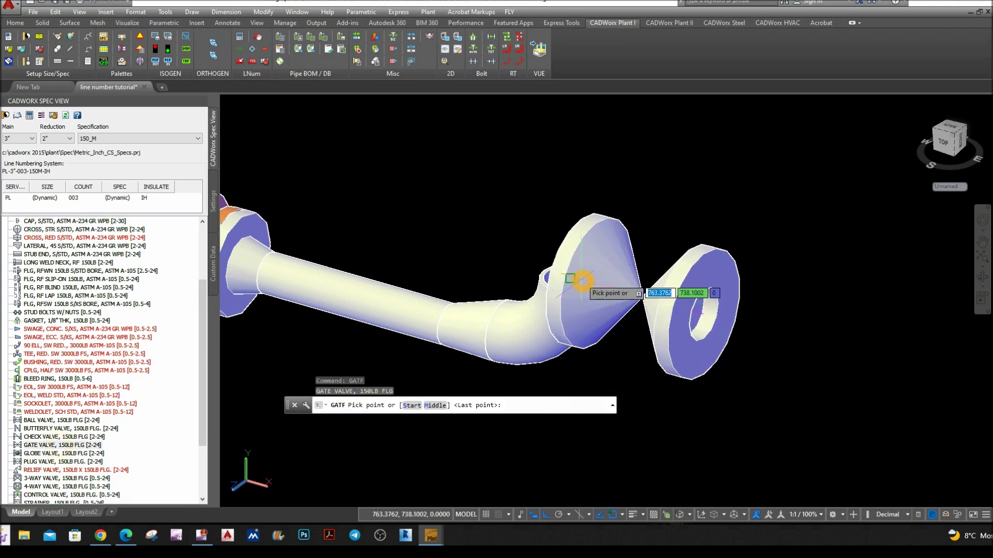
left_click(595, 285)
- Add a 150LB raised-face weld neck flange to the gate valve's open end
scroll(713, 168, "down", 5)
middle_click_drag(713, 169, 636, 282)
key("Escape")
left_click_drag(196, 291, 207, 220)
left_click(129, 222)
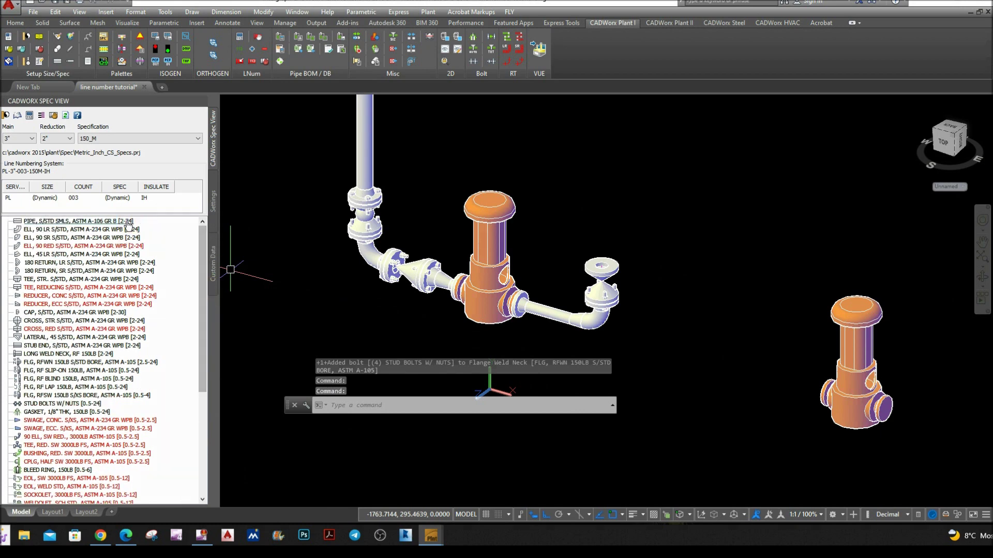
left_click(34, 363)
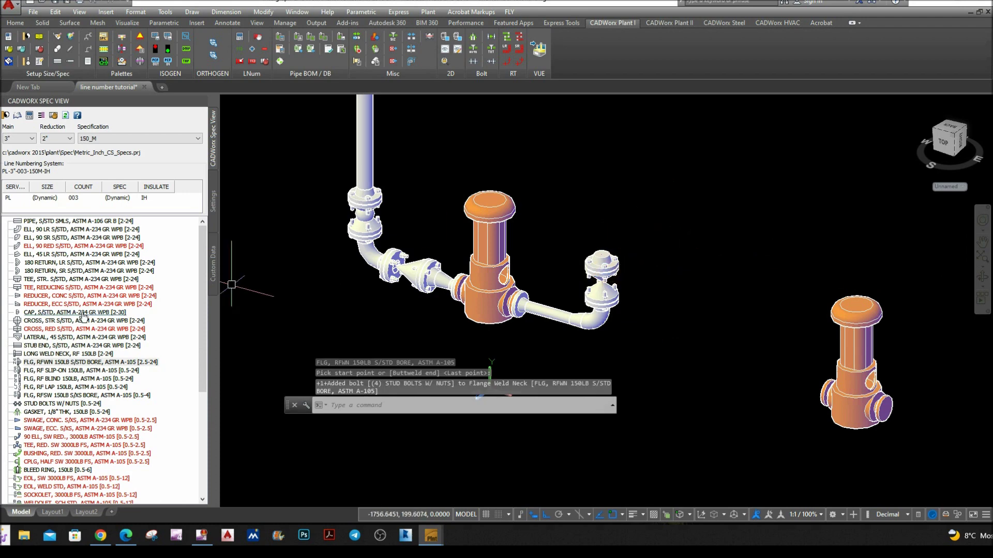
- Route a pipe 1000 mm vertically upward from the flange above the gate valve
left_click(40, 222)
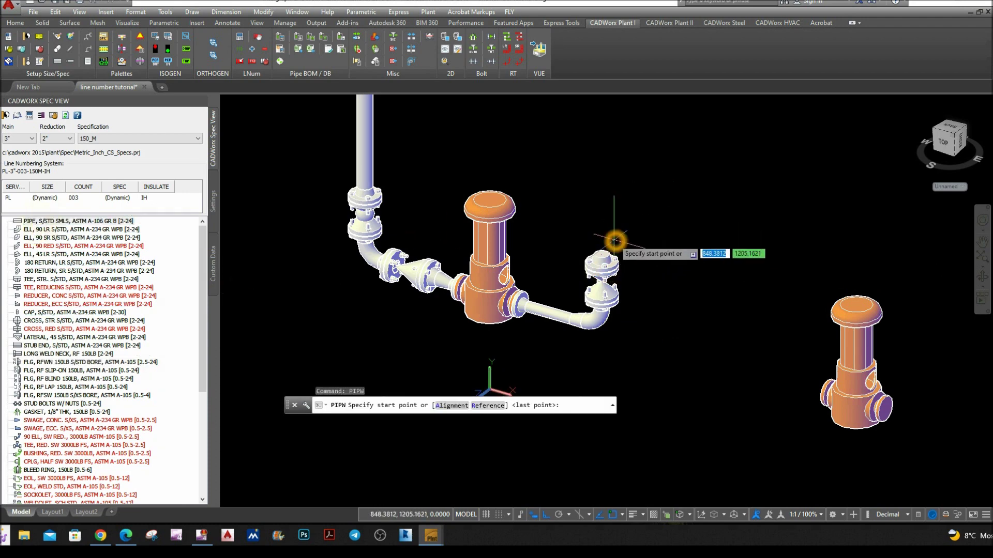
scroll(601, 254, "up", 1)
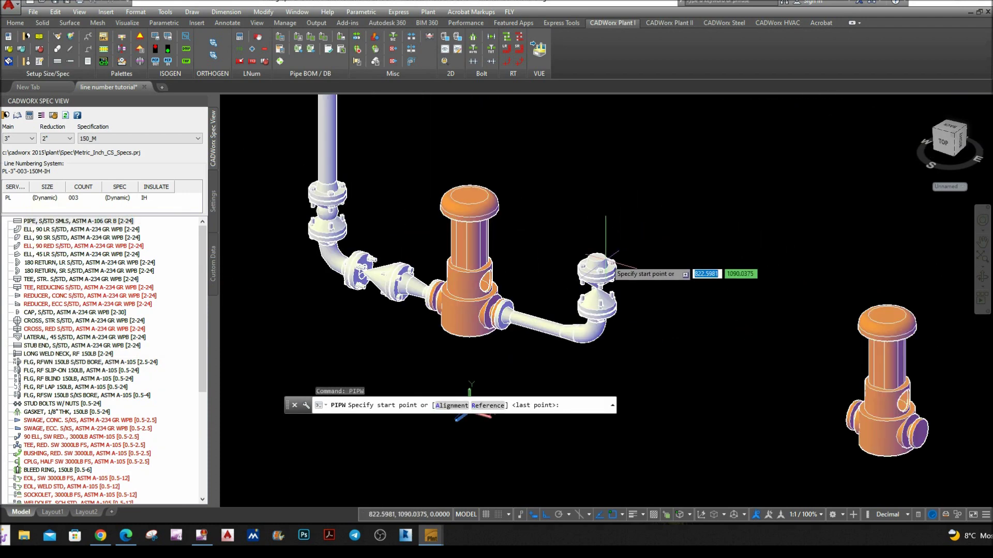
left_click(601, 254)
scroll(616, 211, "down", 4)
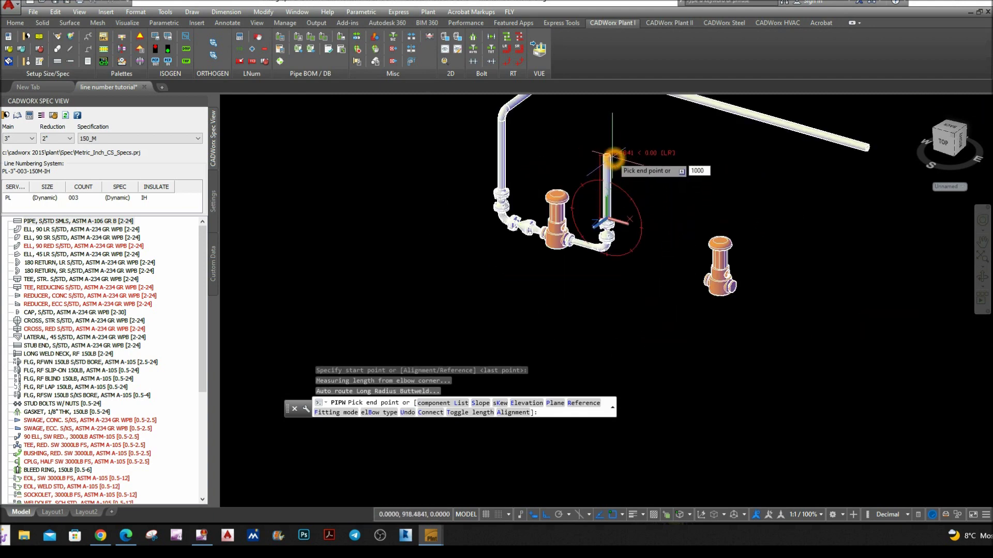
key("Return")
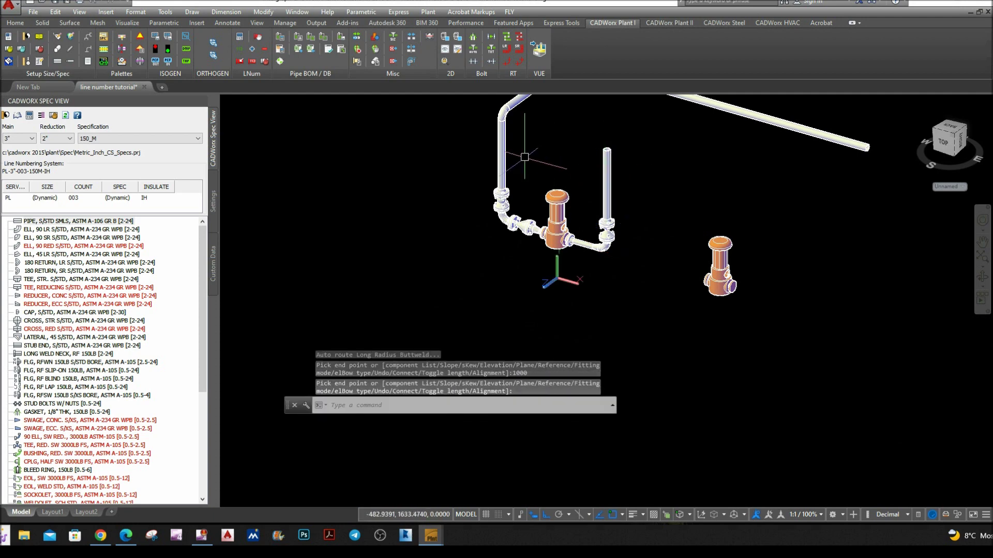
key("Return")
- Check the new vertical pipe's line number in its component data
double_click(606, 199)
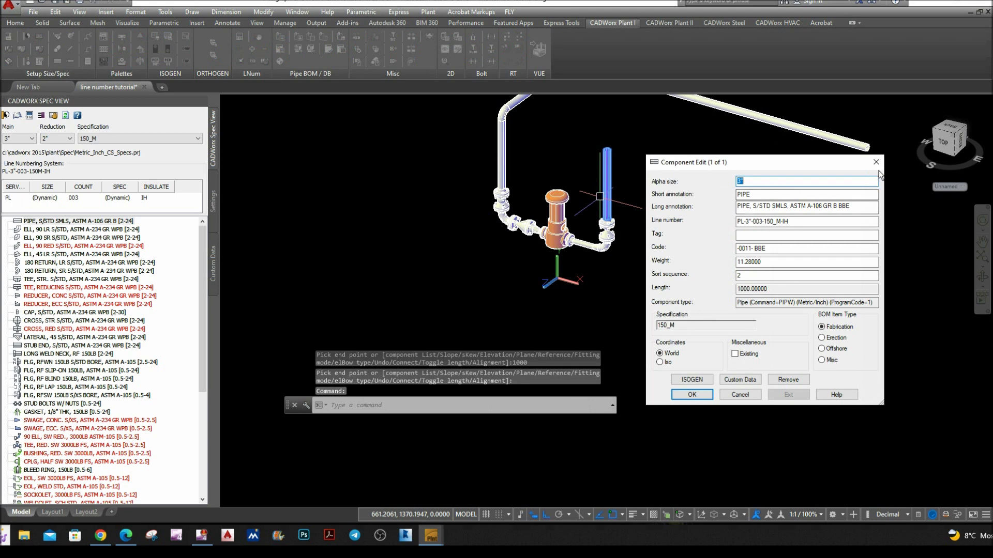
left_click(876, 162)
- Place a 90-degree long-radius elbow on the upper end of the new vertical pipe, turned horizontally toward the long overhead pipe
middle_click_drag(603, 215, 577, 313)
middle_click_drag(596, 264, 549, 277, "shift")
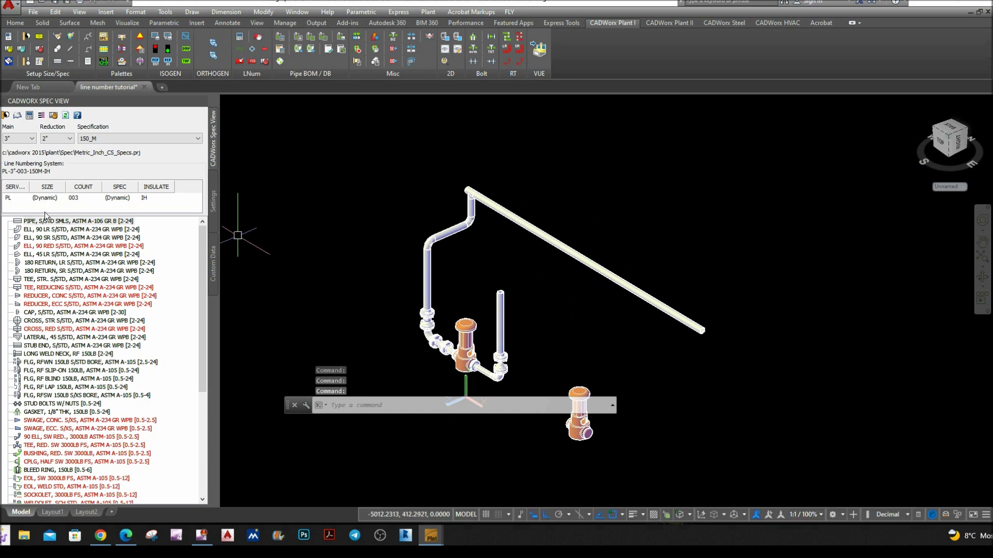
double_click(40, 231)
scroll(497, 293, "up", 5)
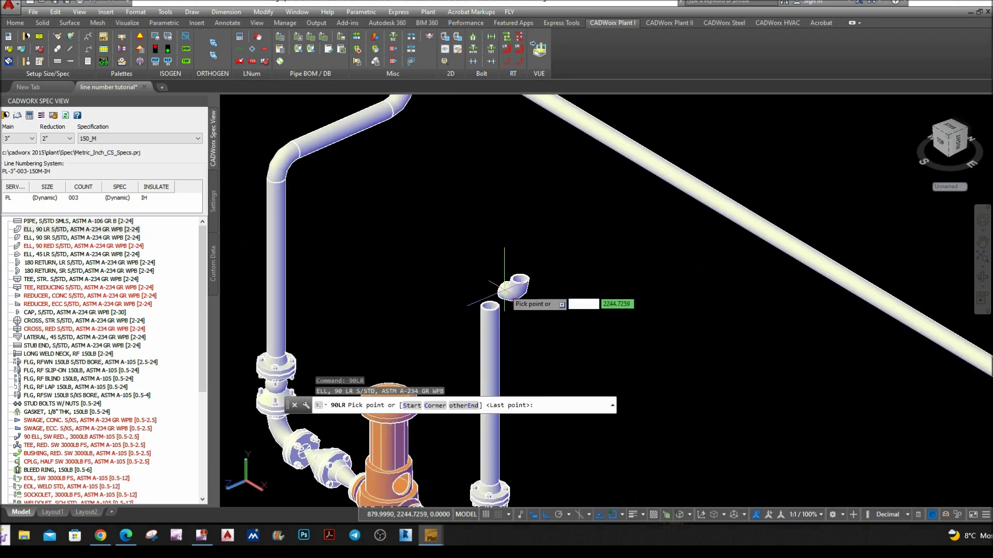
left_click(491, 301)
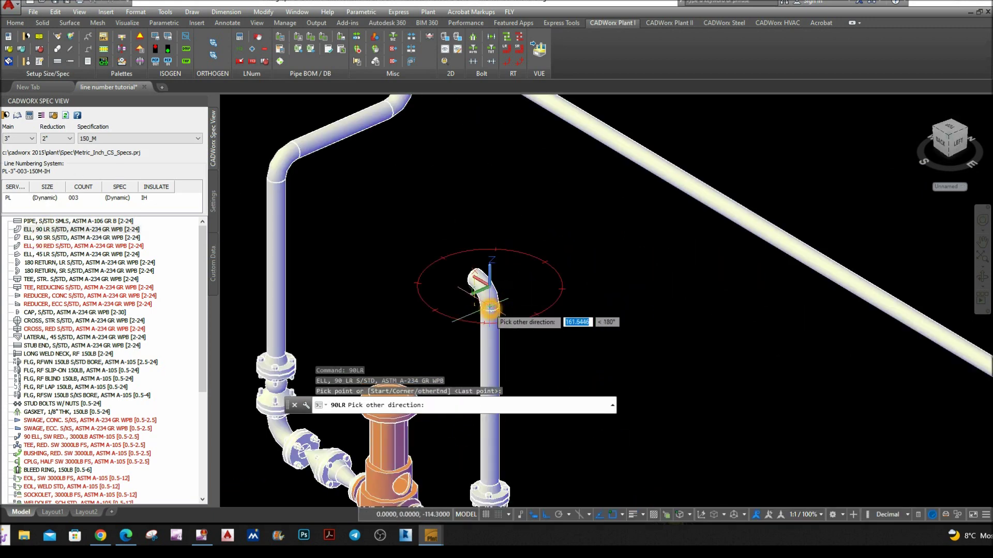
left_click(636, 258)
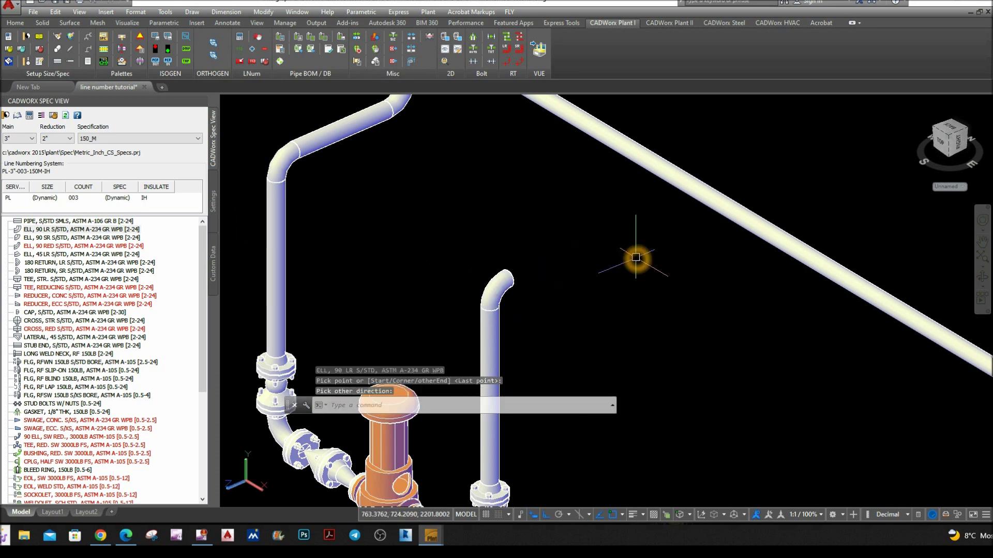
scroll(588, 262, "down", 4)
double_click(77, 221)
scroll(537, 260, "up", 2)
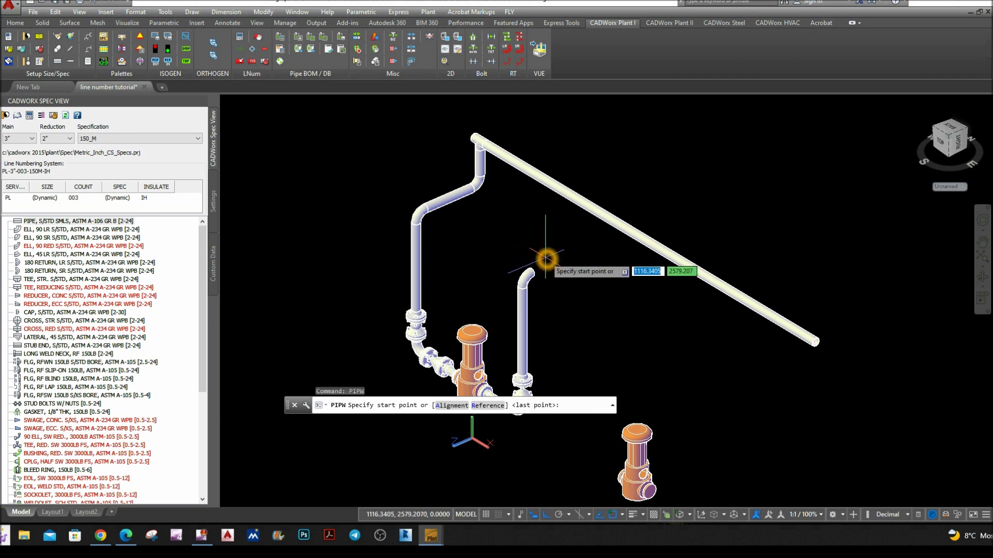
scroll(546, 259, "up", 3)
left_click(501, 305)
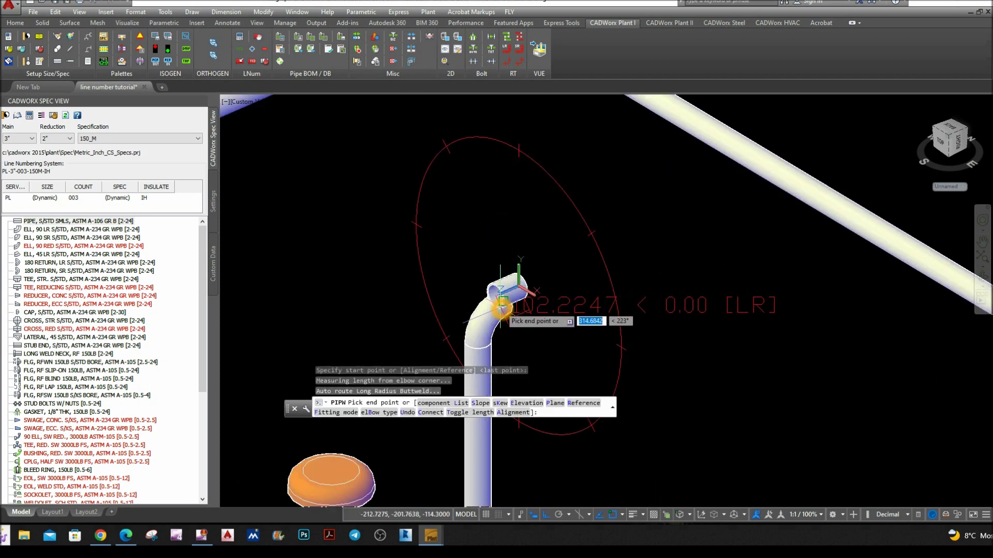
key("Escape")
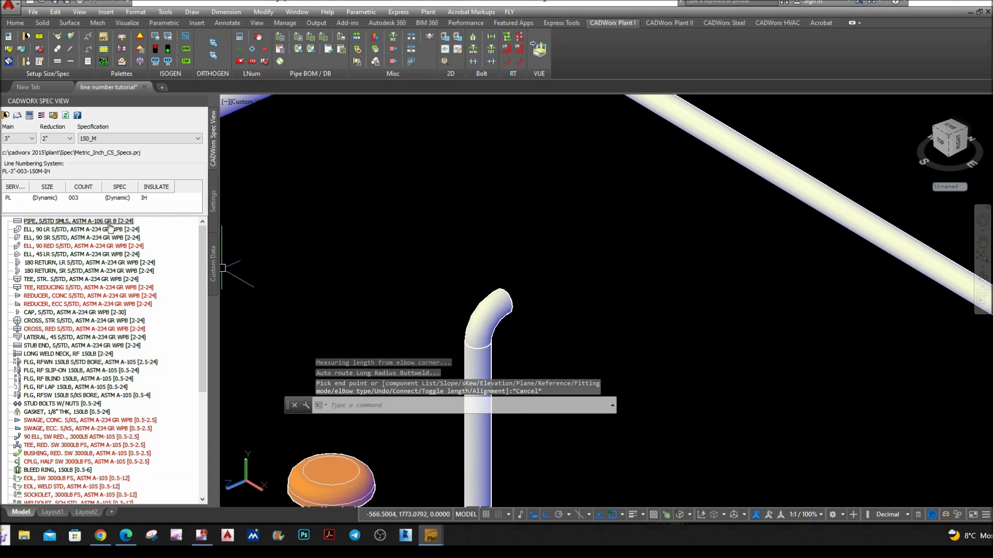
- Route a pipe 1000 mm horizontally from the upper elbow's open end toward the long overhead pipe
left_click(506, 301)
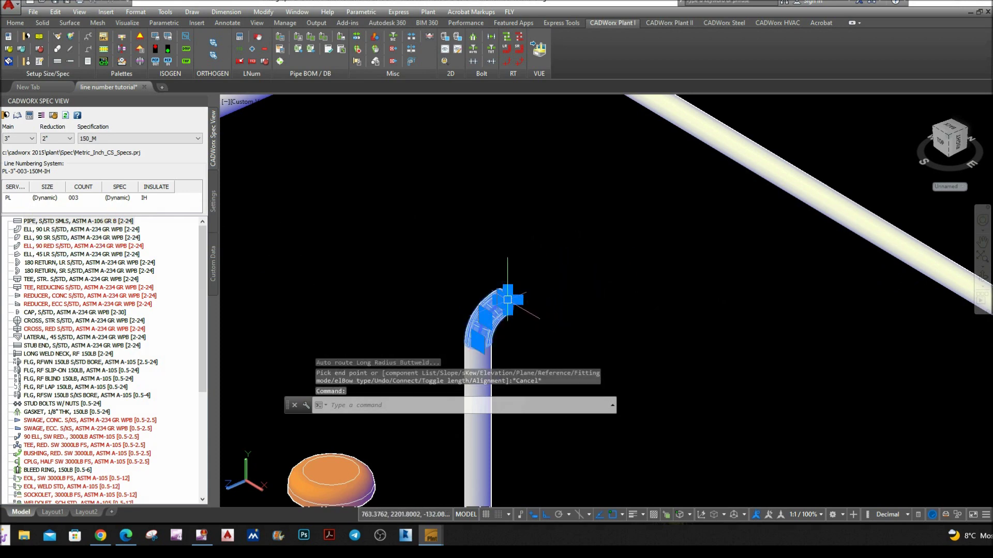
left_click(507, 300)
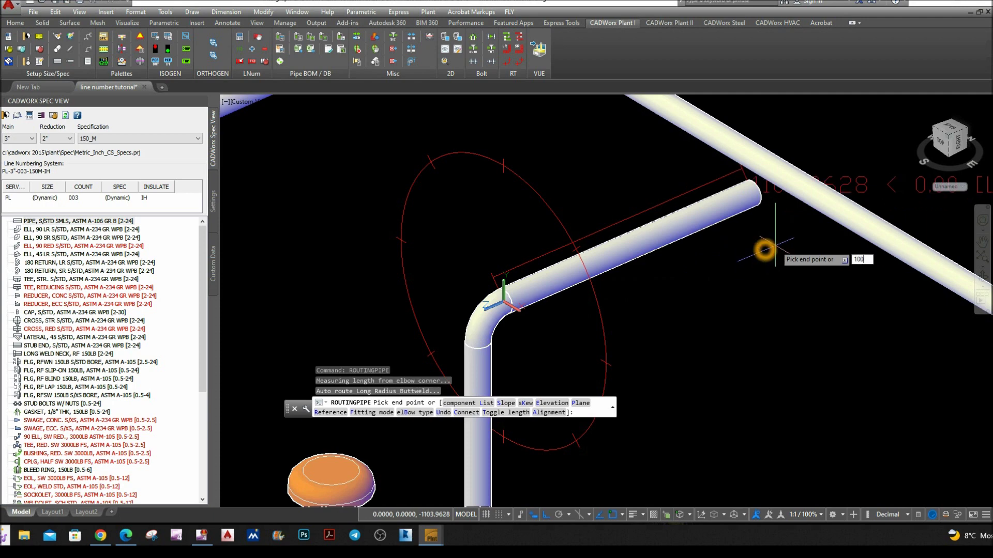
type("1000")
key("Return")
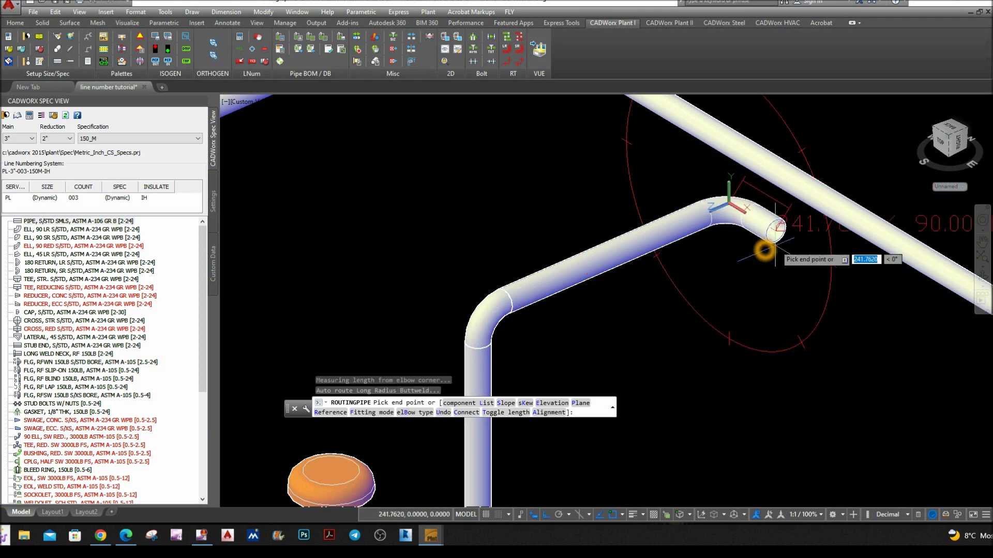
key("Escape")
scroll(763, 246, "down", 3)
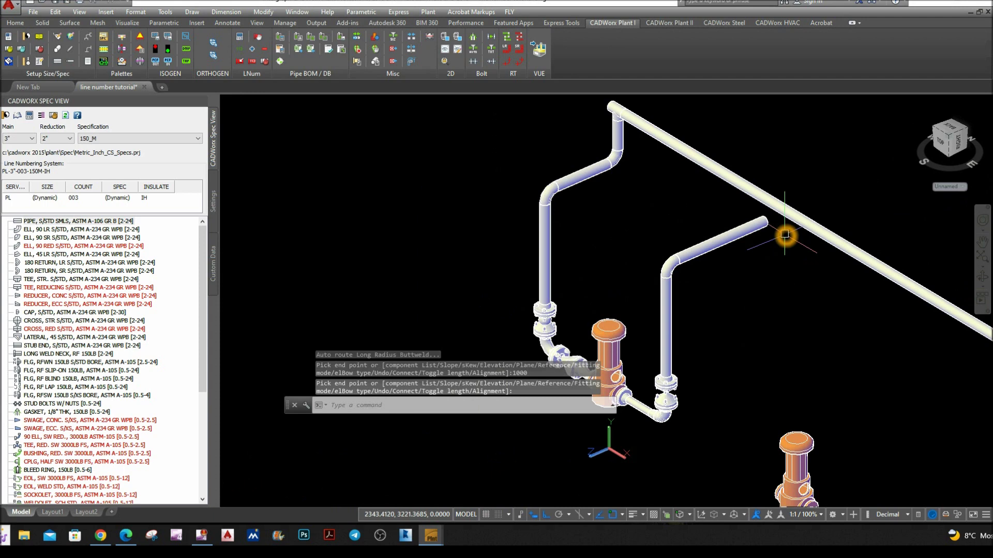
- Place a 90-degree long-radius elbow on the open end of the new horizontal pipe, turned vertically upward
middle_click_drag(782, 233, 737, 155, "shift")
key("Escape")
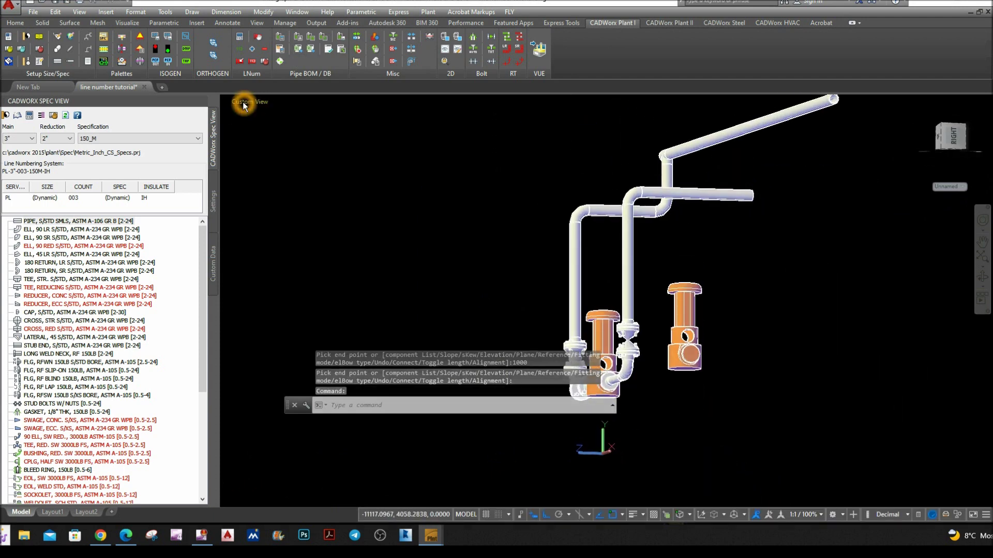
left_click(244, 106)
left_click(257, 157)
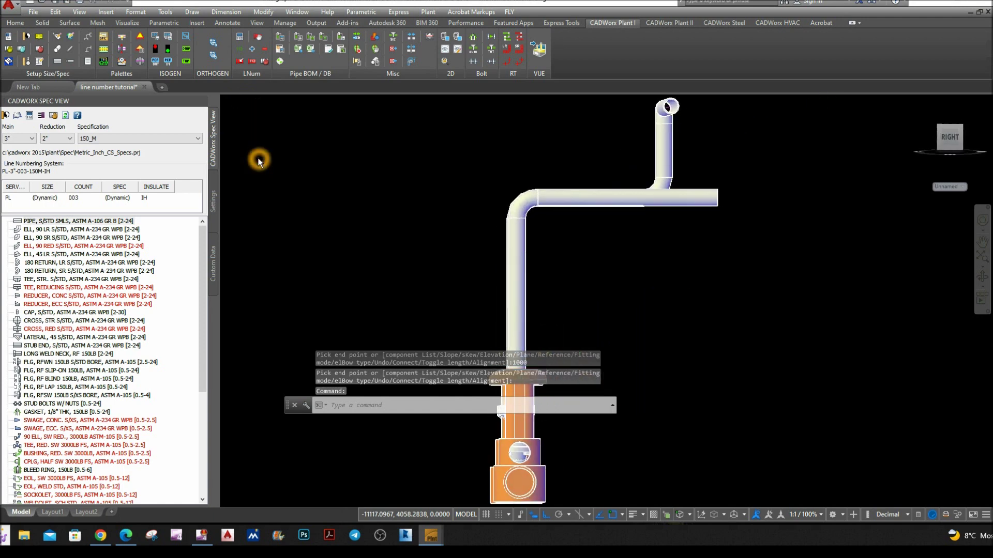
middle_click_drag(619, 252, 452, 178, "shift")
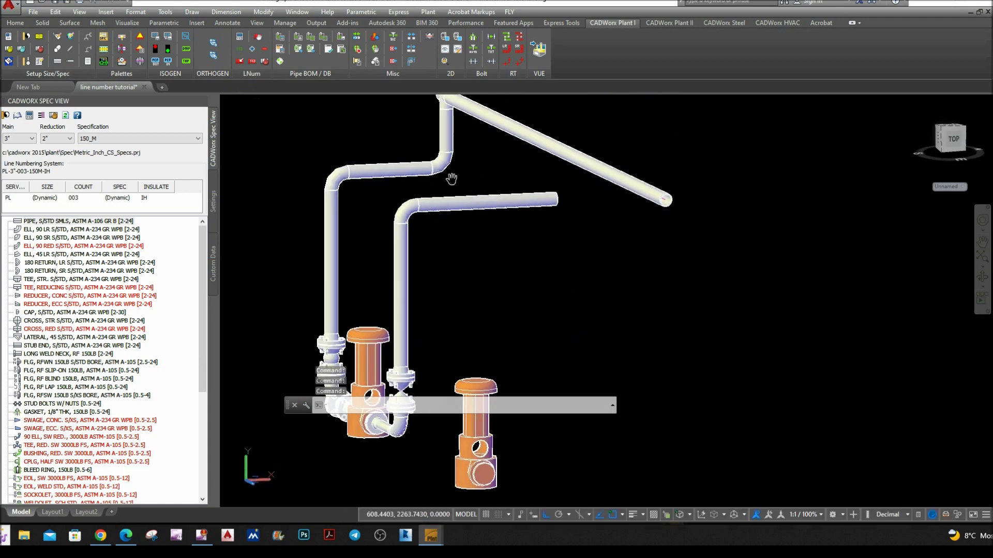
double_click(47, 230)
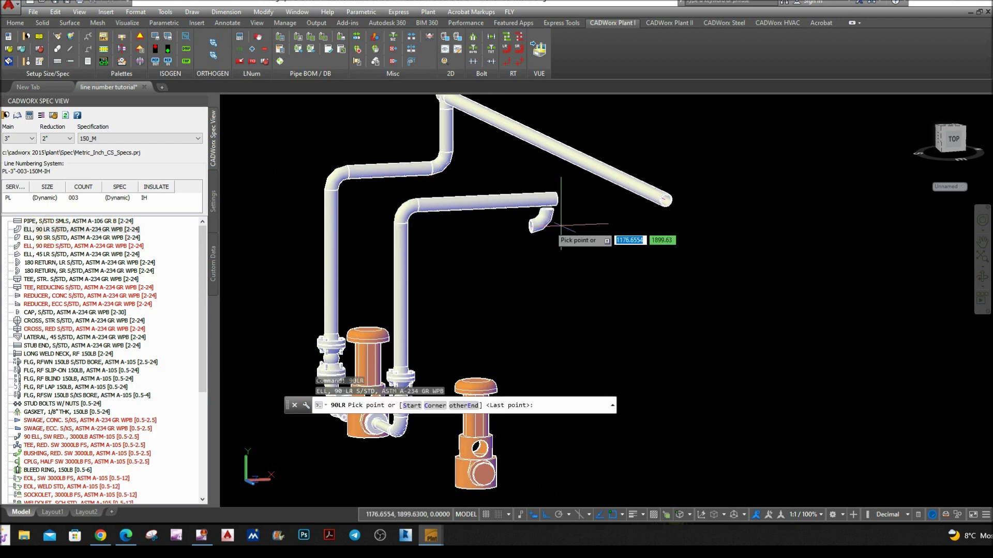
left_click(562, 203)
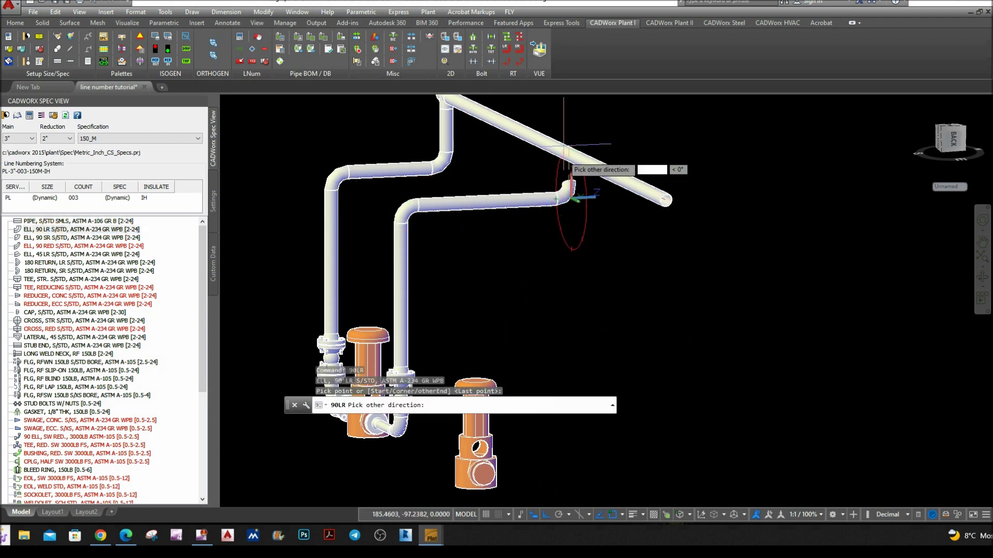
left_click(569, 111)
middle_click_drag(568, 115, 541, 131)
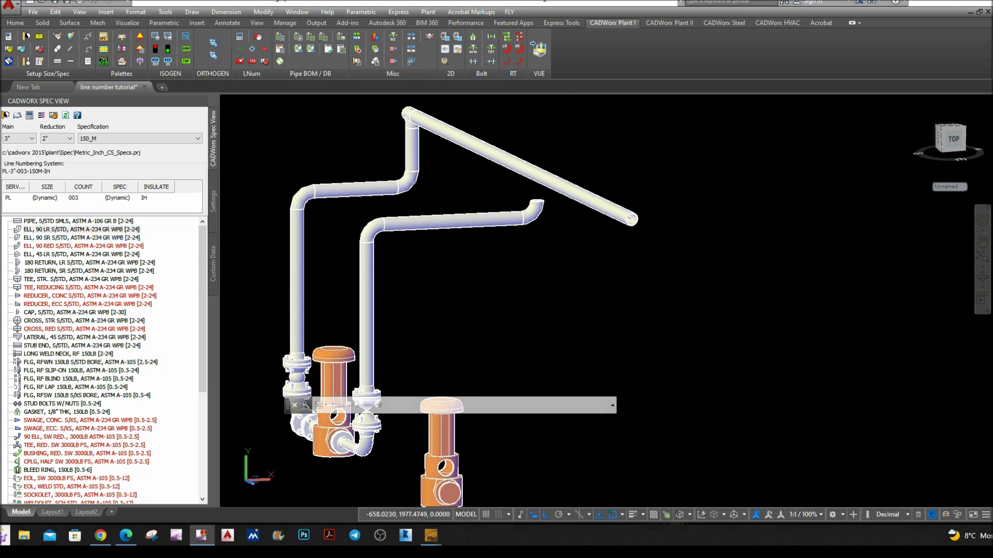
- Route a pipe 300 mm vertically upward from the upturned elbow beside the long overhead pipe
left_click(78, 221)
scroll(543, 197, "up", 5)
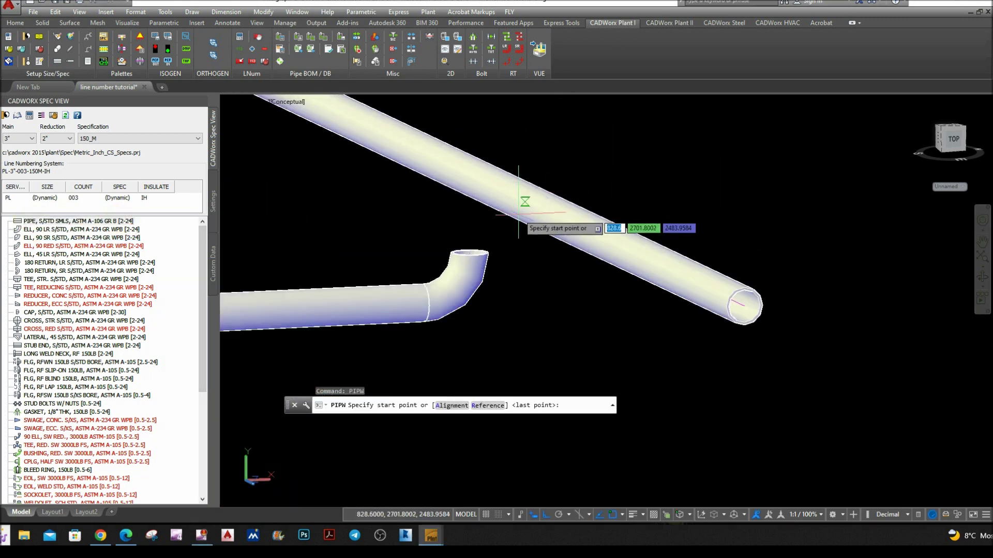
left_click(469, 252)
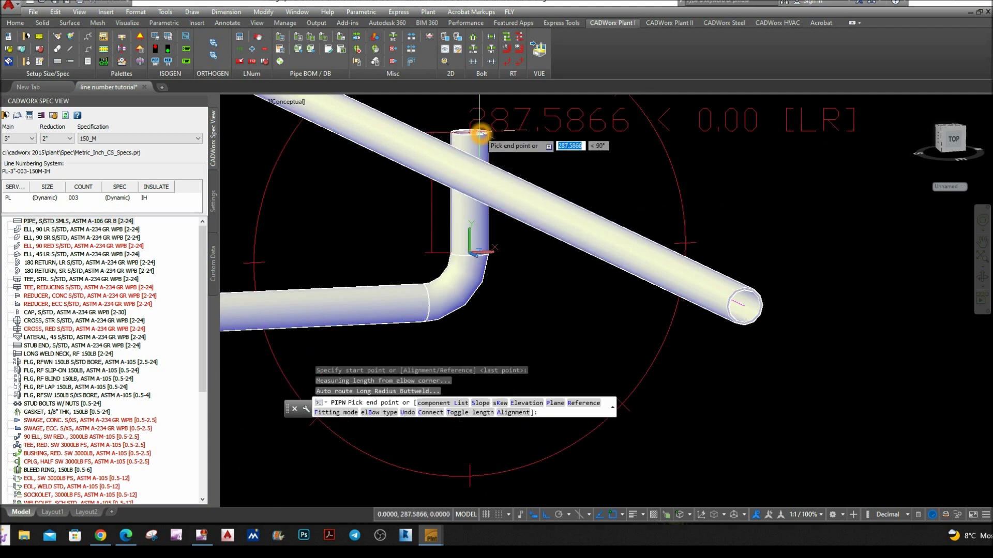
key("Return")
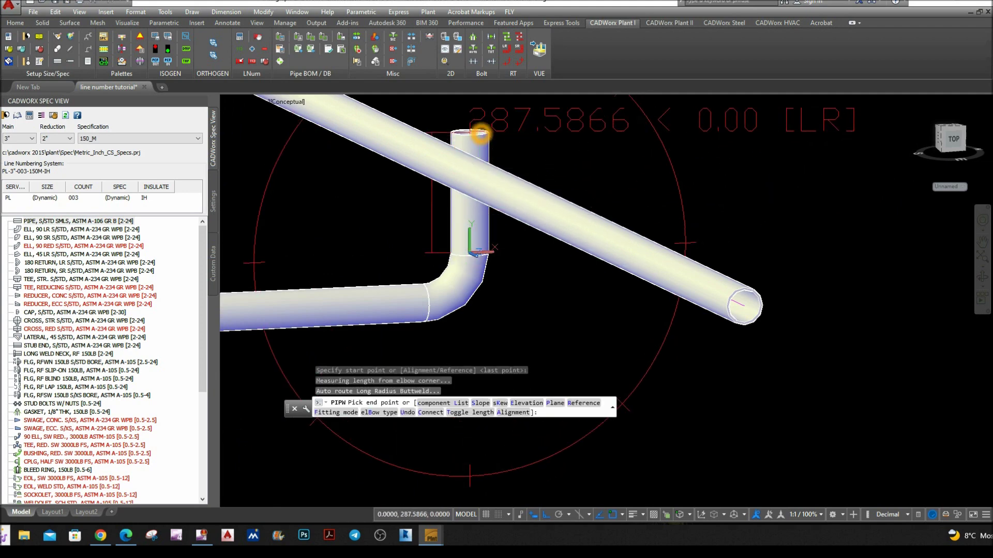
key("Return")
scroll(414, 194, "down", 5)
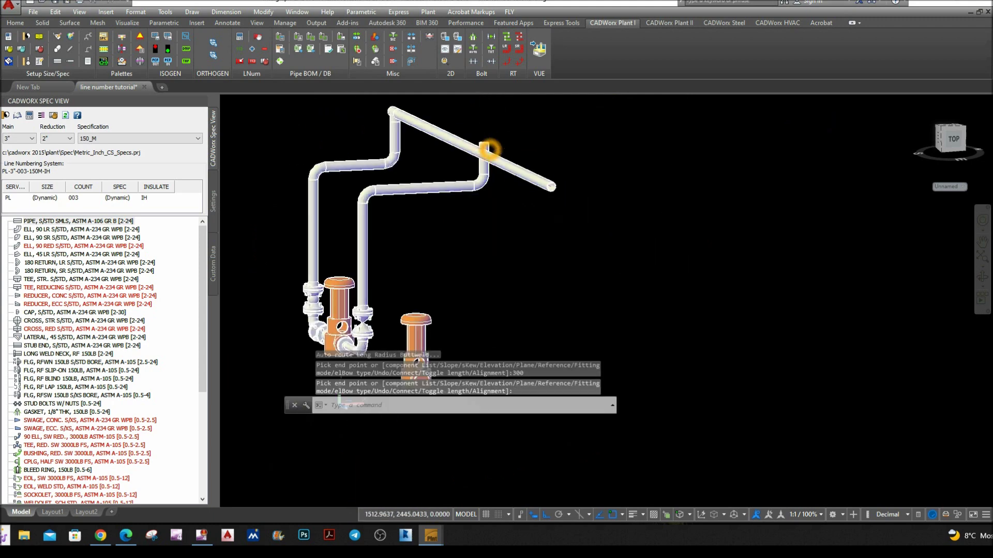
- Place a straight tee by its branch on top of the short vertical pipe, with its run parallel to the long overhead pipe
left_click(43, 281)
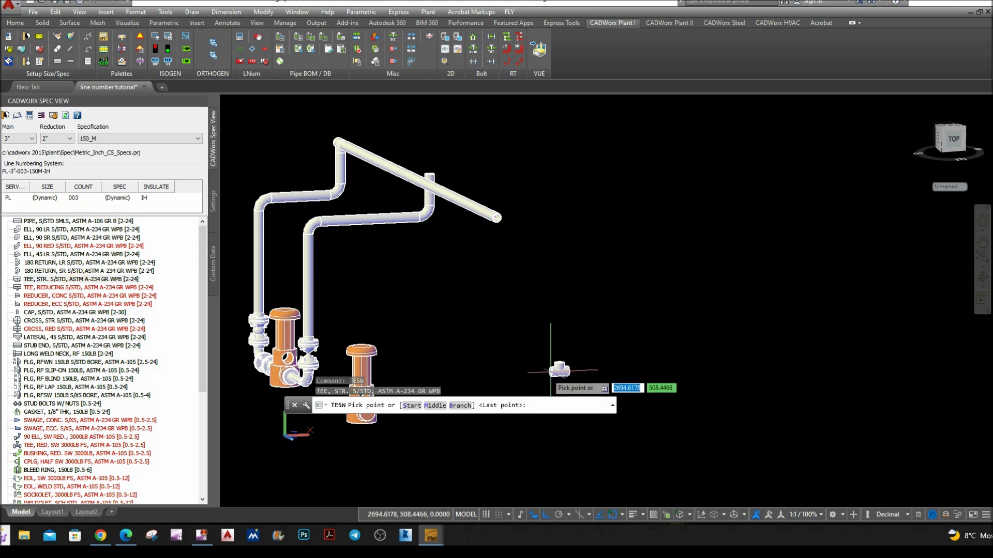
left_click(462, 405)
scroll(537, 250, "up", 4)
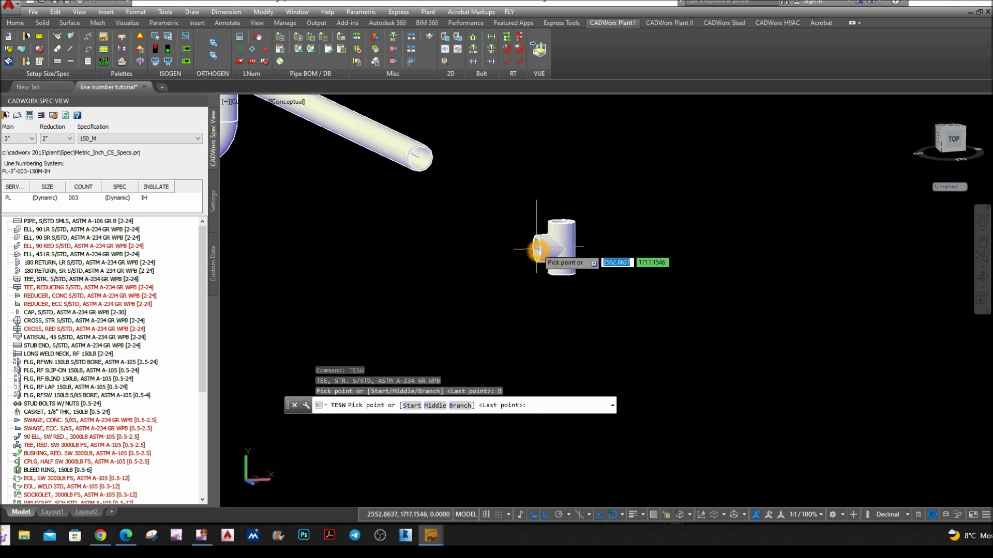
scroll(538, 249, "down", 4)
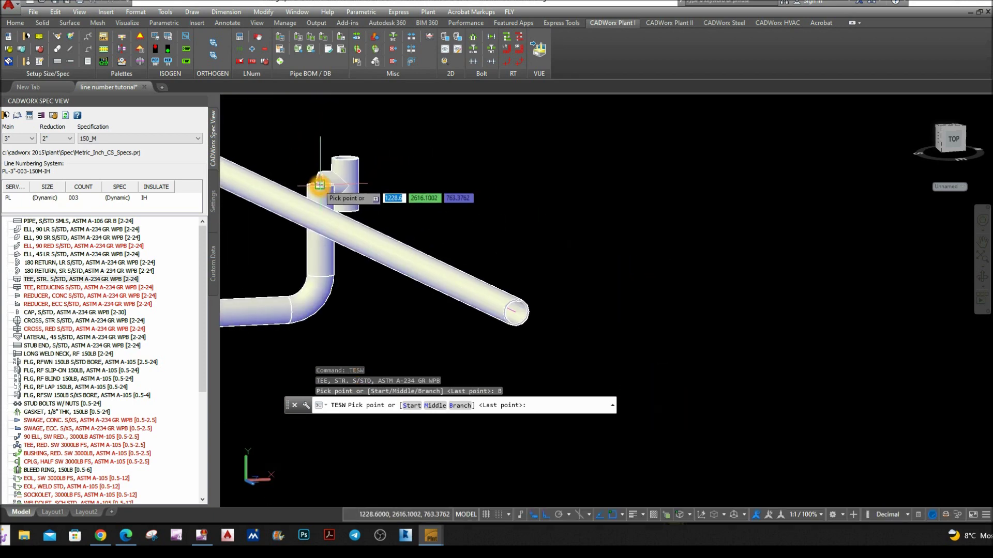
left_click(320, 184)
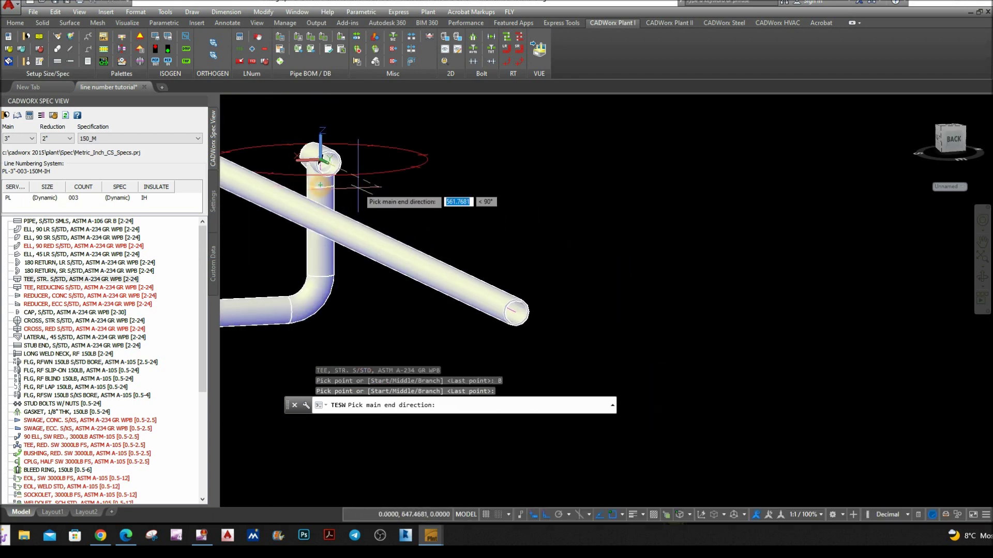
left_click(404, 209)
scroll(404, 209, "down", 5)
middle_click_drag(404, 209, 465, 222, "shift")
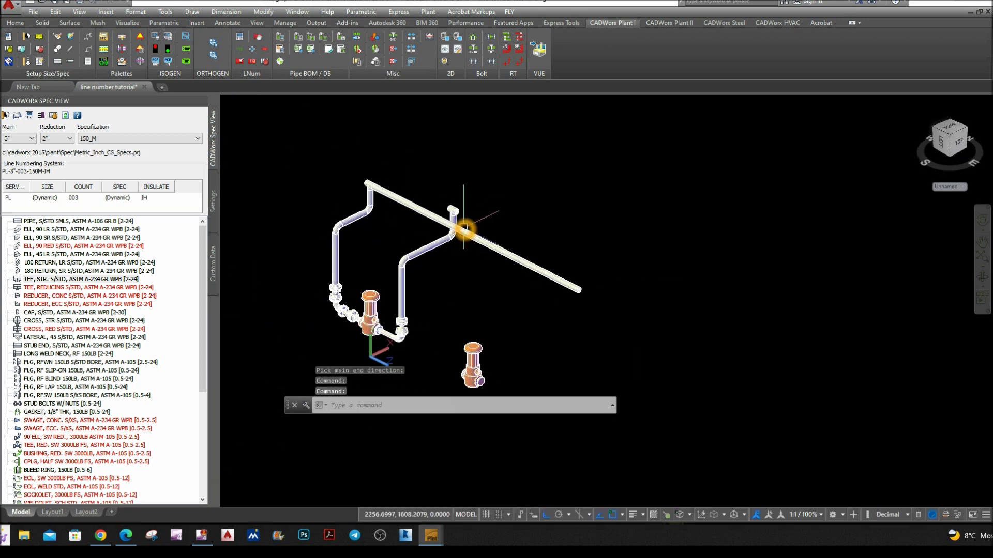
- Check the line number of the 1000 mm horizontal pipe in its component data
scroll(461, 220, "up", 4)
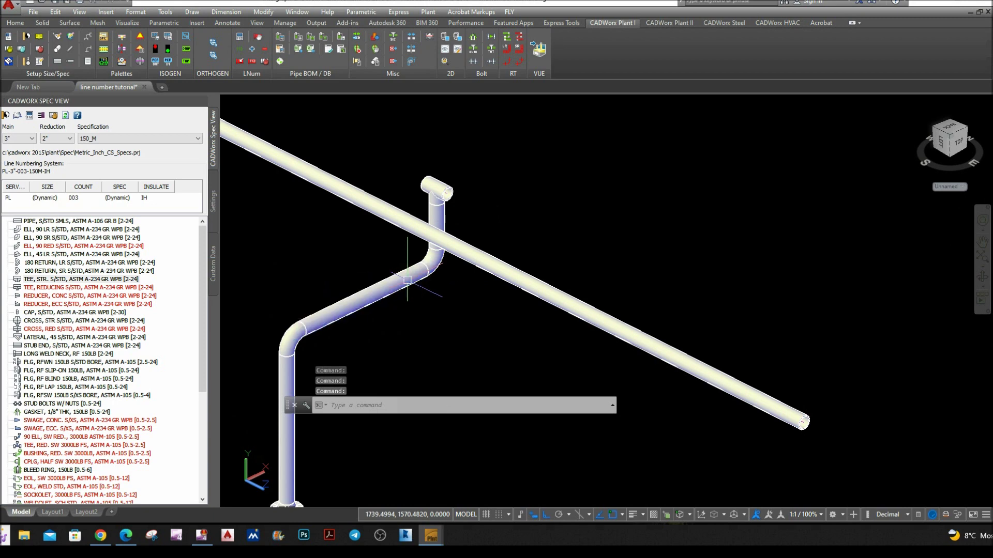
double_click(408, 279)
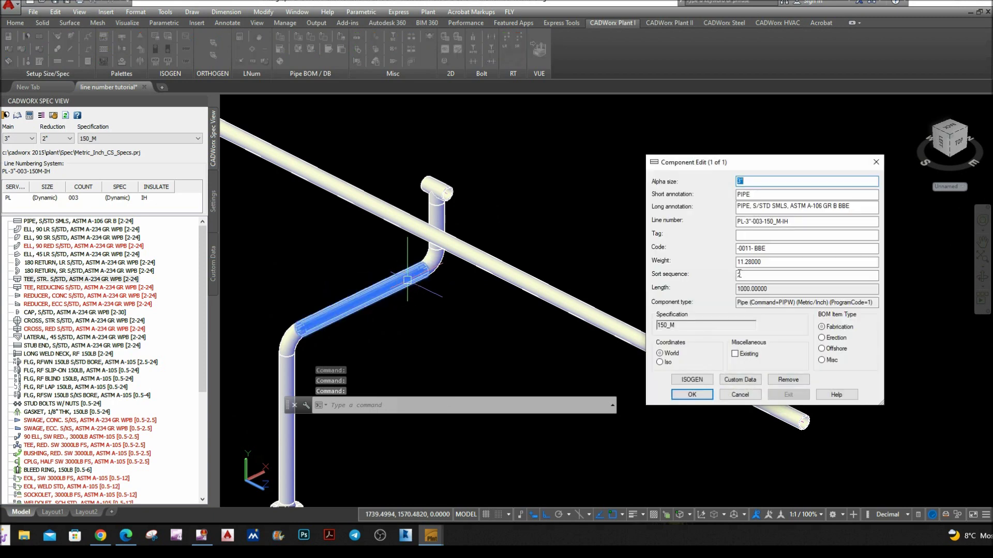
left_click(874, 162)
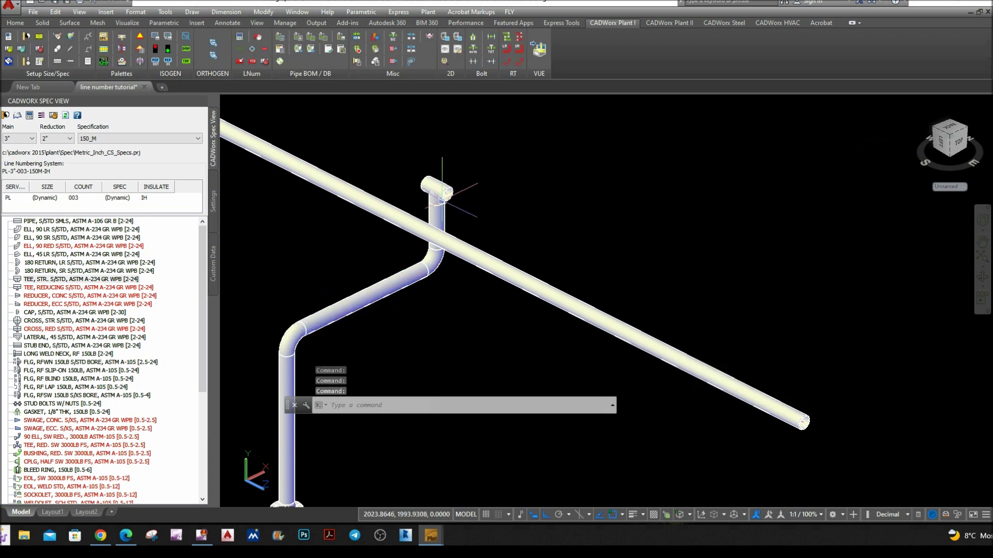
- Start a pipe run at the tee's open end, heading parallel to the long overhead pipe
scroll(443, 195, "up", 4)
scroll(450, 198, "down", 5)
scroll(451, 199, "up", 2)
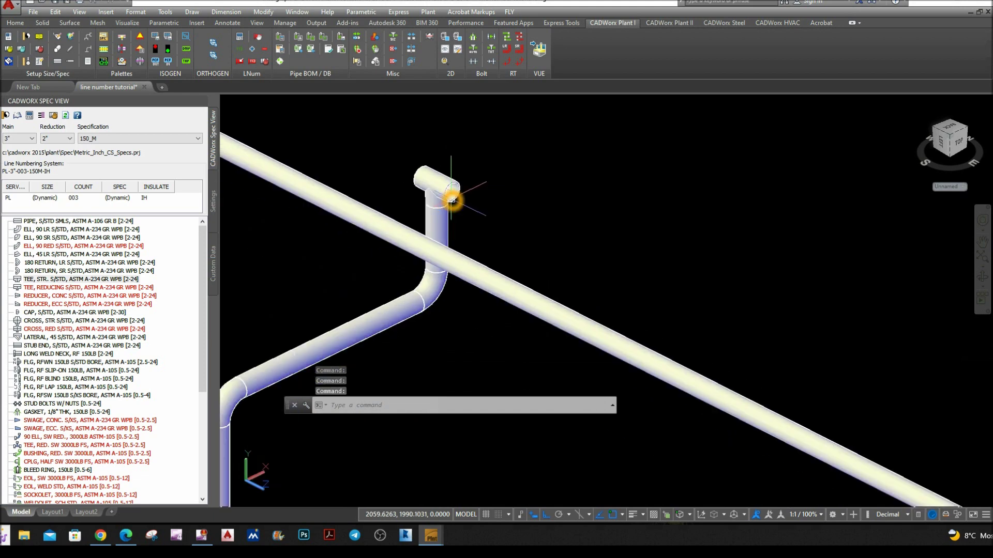
scroll(452, 199, "up", 2)
double_click(45, 229)
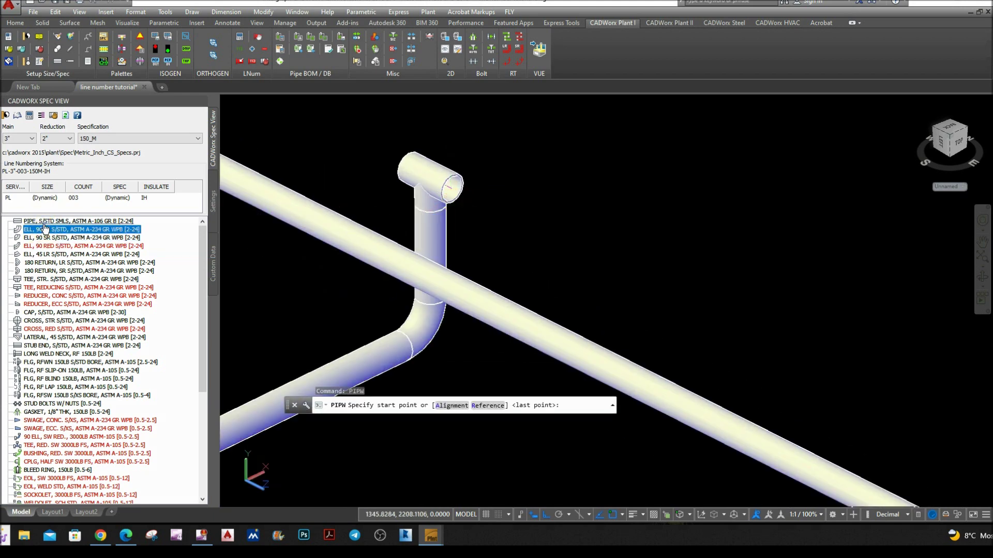
left_click(451, 188)
scroll(533, 217, "down", 5)
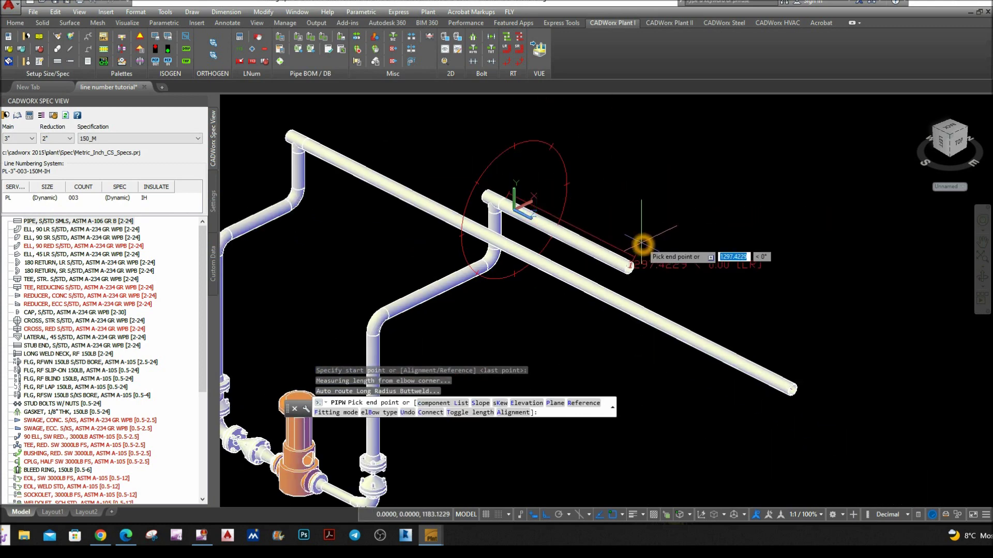
scroll(641, 238, "up", 2)
middle_click_drag(586, 208, 510, 176)
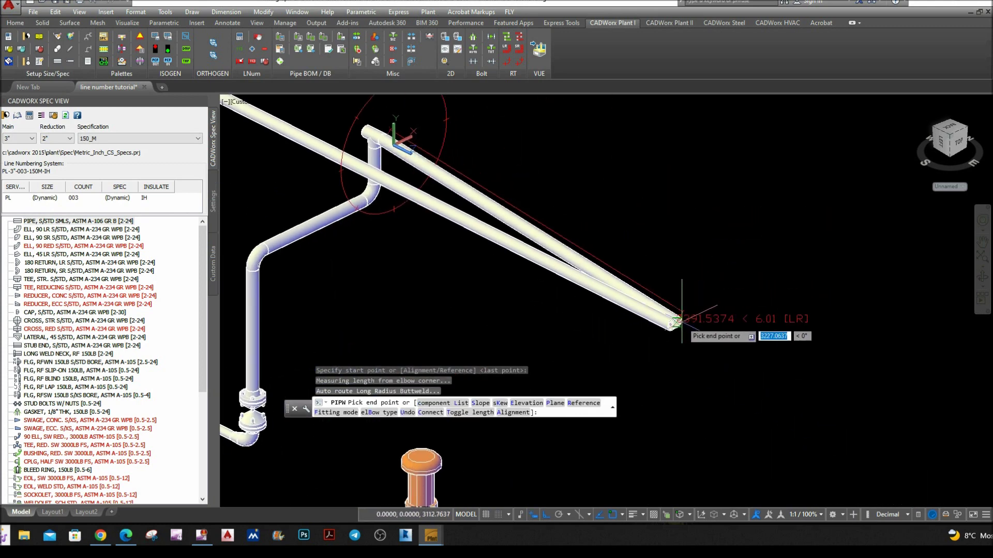
scroll(670, 326, "up", 3)
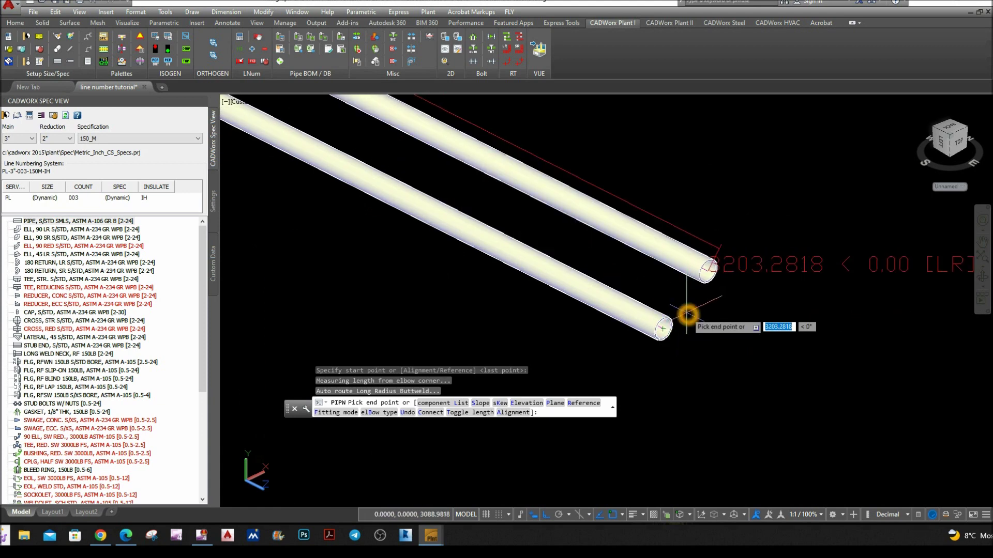
right_click(691, 314, "shift")
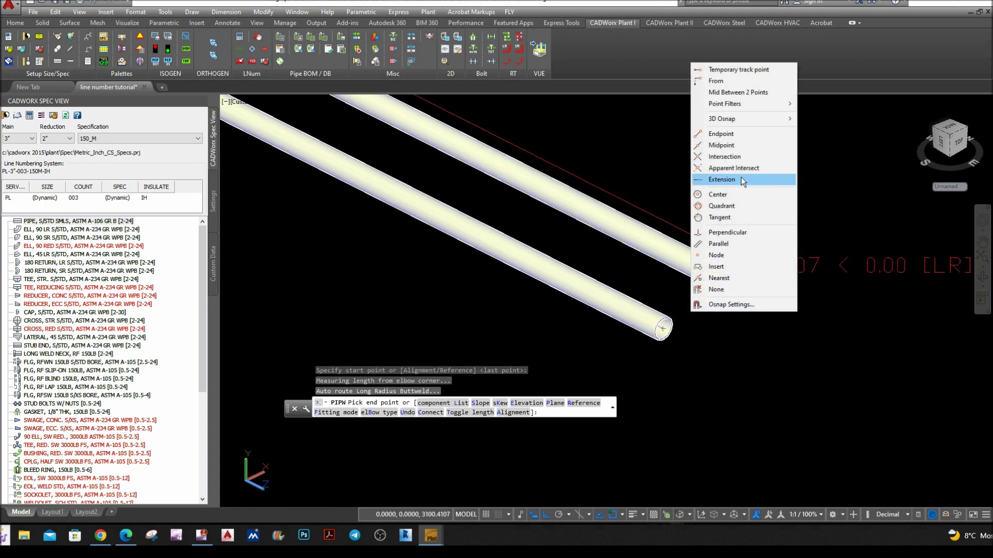
mouse_move(740, 109)
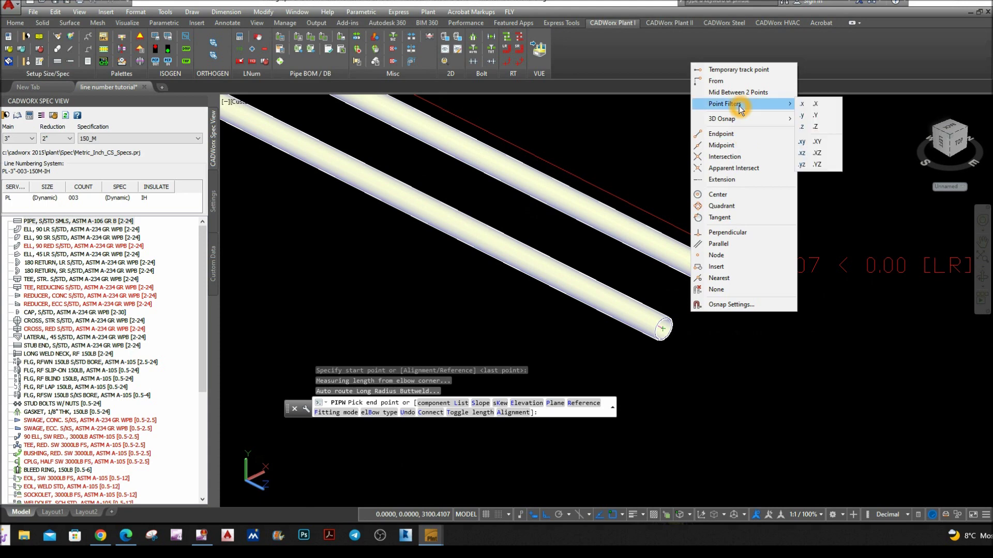
left_click(618, 140)
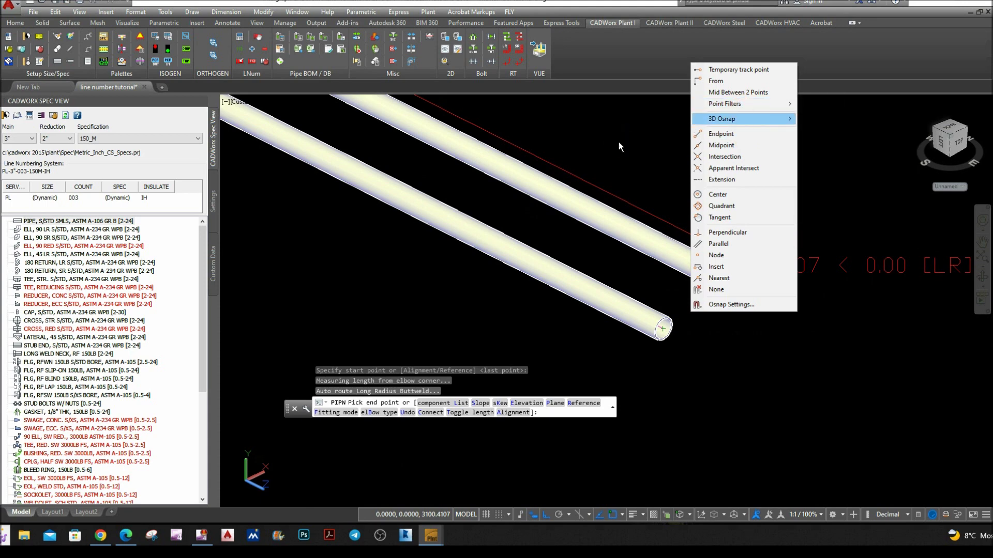
left_click(619, 141)
- End the tee's pipe run flush with the adjacent long pipe's end using a .Z point filter, and check their alignment in Top view
middle_click_drag(644, 268, 675, 273)
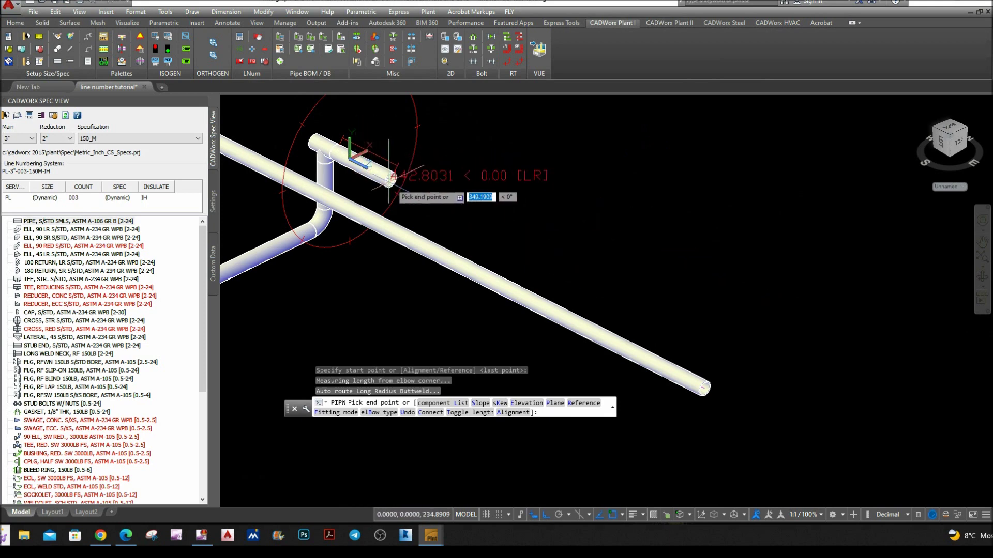
scroll(670, 282, "down", 2)
middle_click_drag(669, 282, 521, 161)
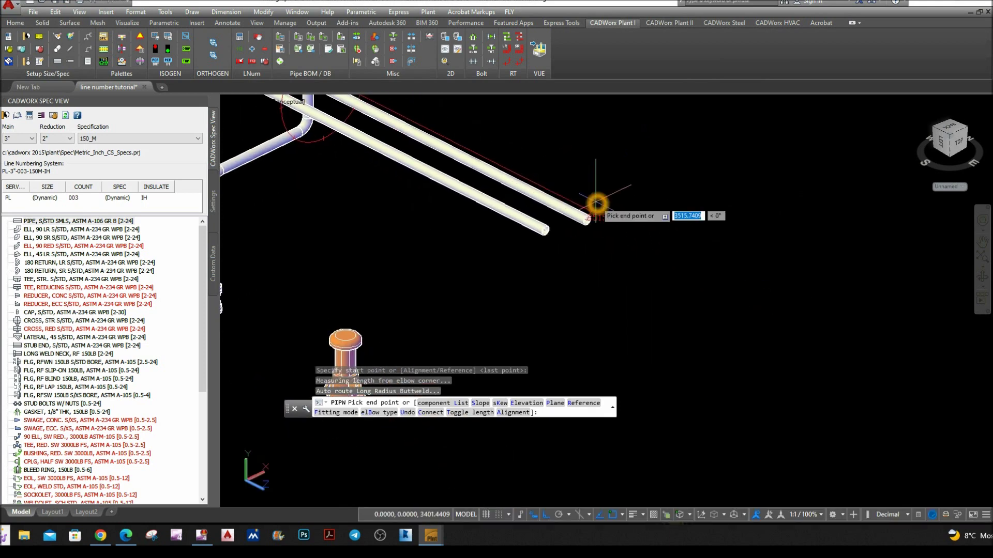
right_click(596, 204, "shift")
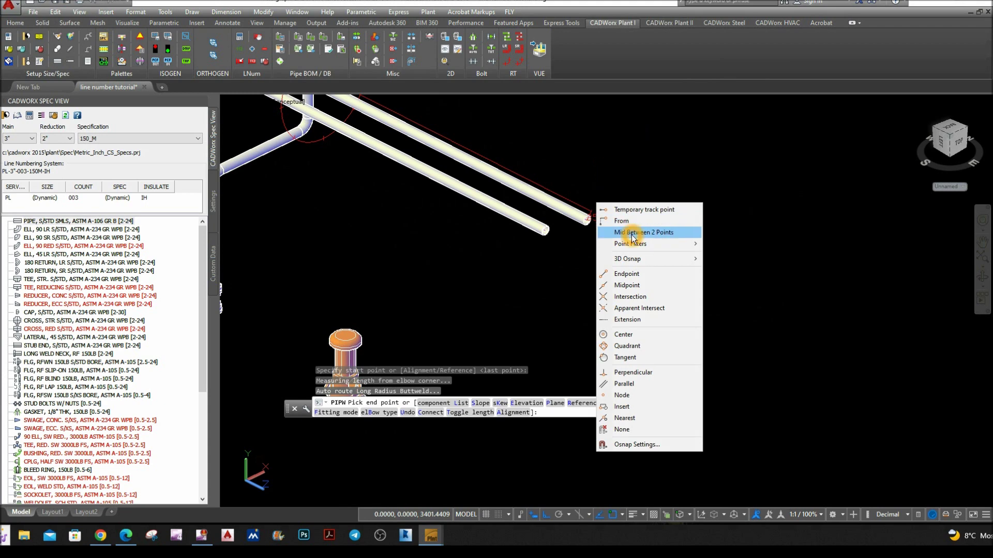
mouse_move(650, 250)
left_click(711, 267)
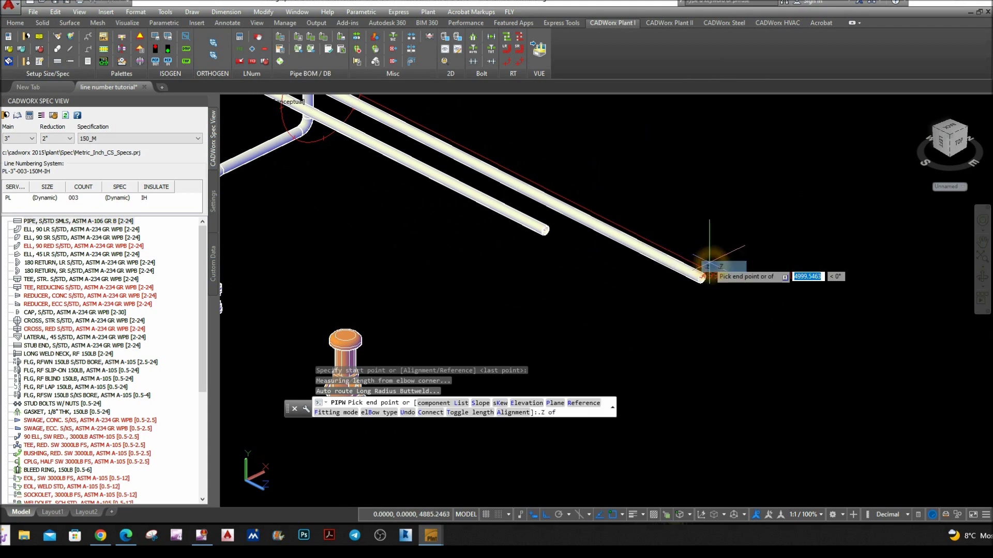
scroll(549, 229, "up", 4)
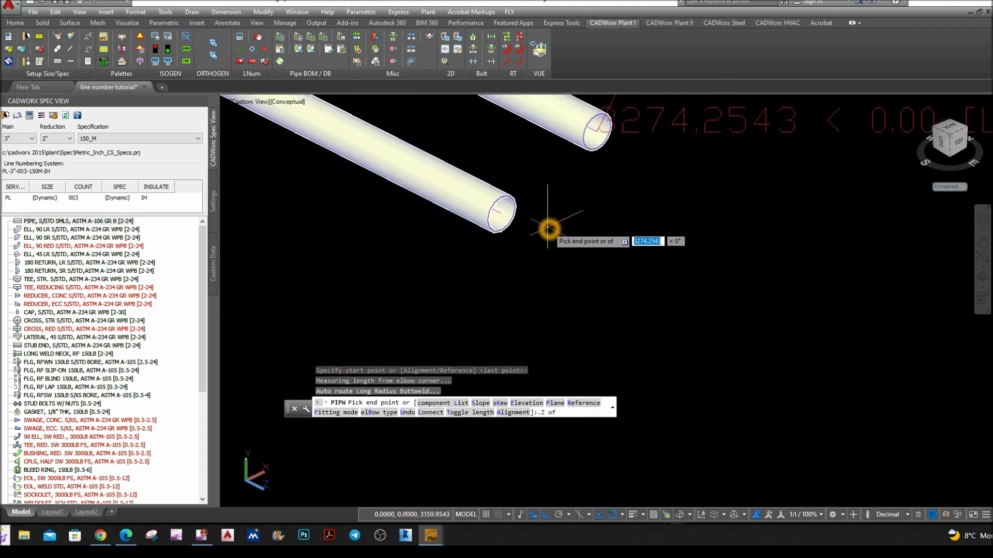
left_click(499, 217)
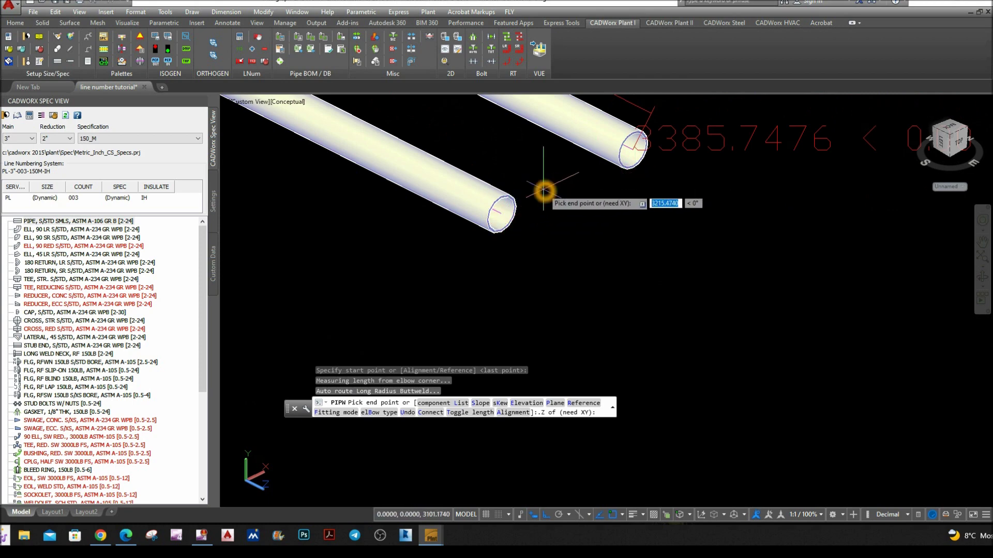
left_click(569, 194)
right_click(569, 195)
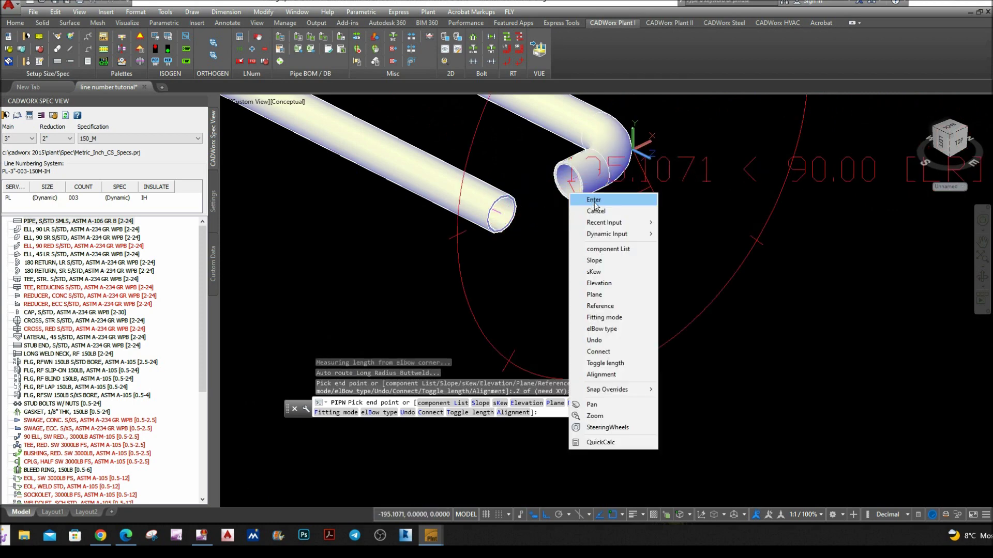
left_click(594, 199)
left_click(263, 102)
left_click(286, 126)
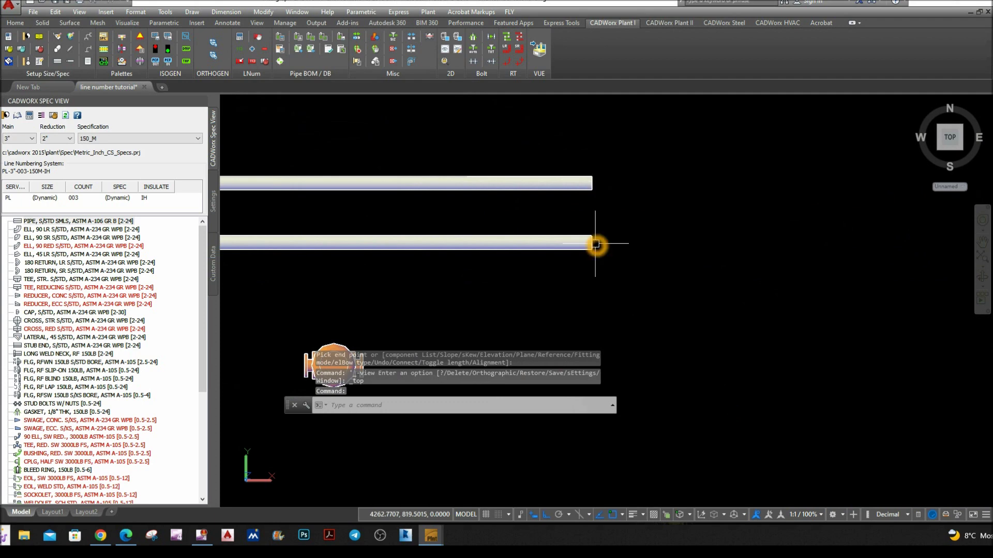
scroll(595, 245, "down", 5)
scroll(477, 233, "up", 4)
- Start a pipe run from the tee's opposite open end, parallel to the adjacent long pipe, and bring up the point filters for its end point
middle_click_drag(477, 233, 484, 153, "shift")
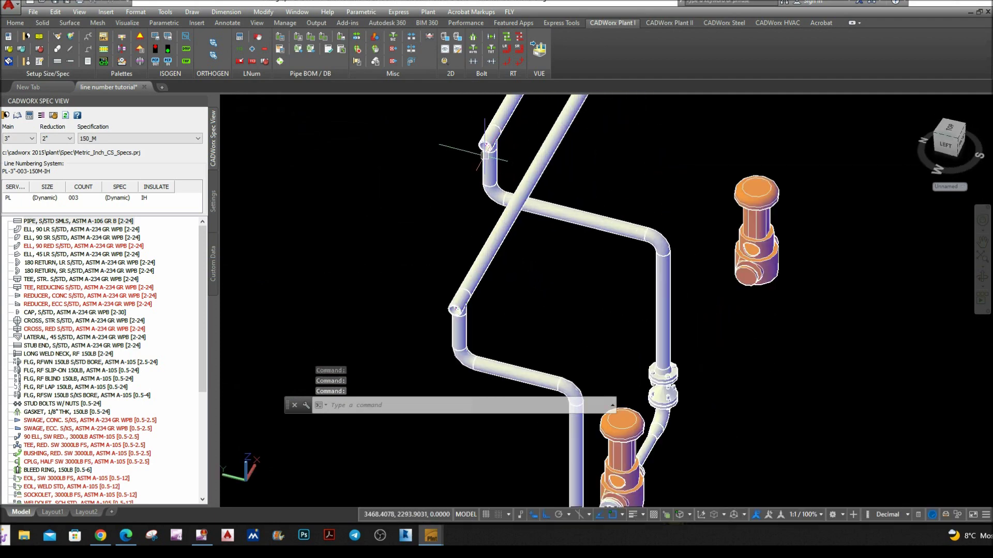
scroll(485, 154, "up", 4)
left_click(488, 145)
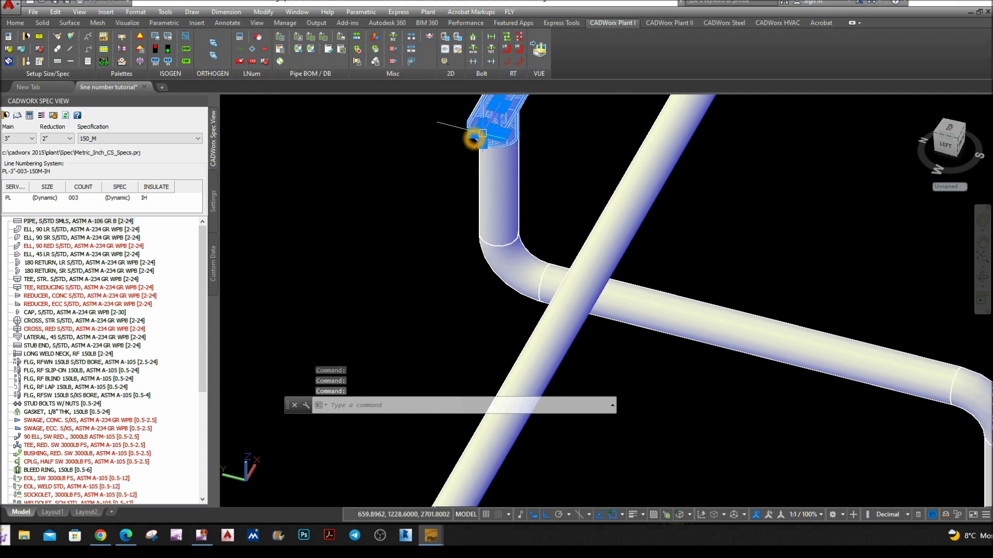
left_click(474, 139)
scroll(458, 165, "down", 3)
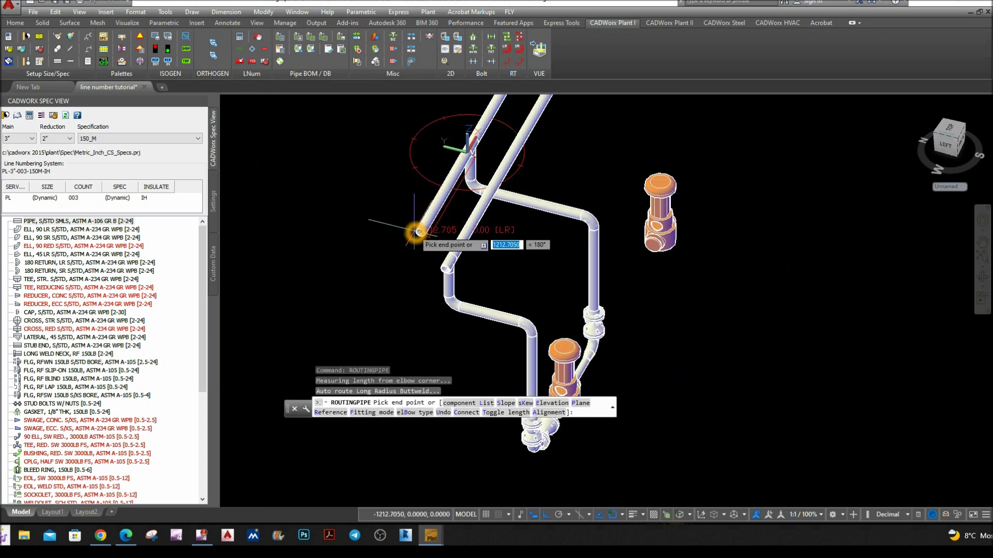
right_click(425, 226, "shift")
left_click(488, 268)
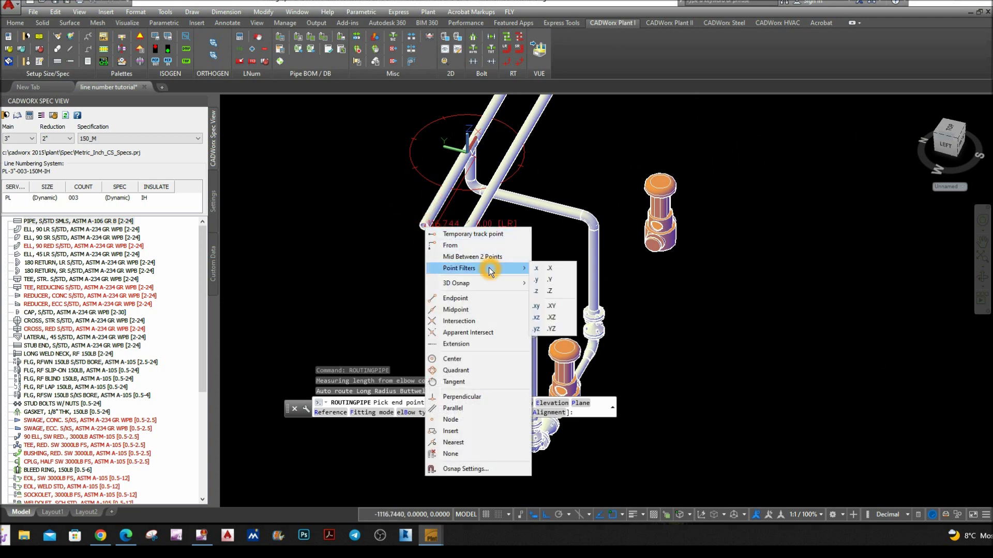
- Finish routing the outer header pipe, aligning its end with the neighbouring header's open end using the .X point filter
left_click(542, 269)
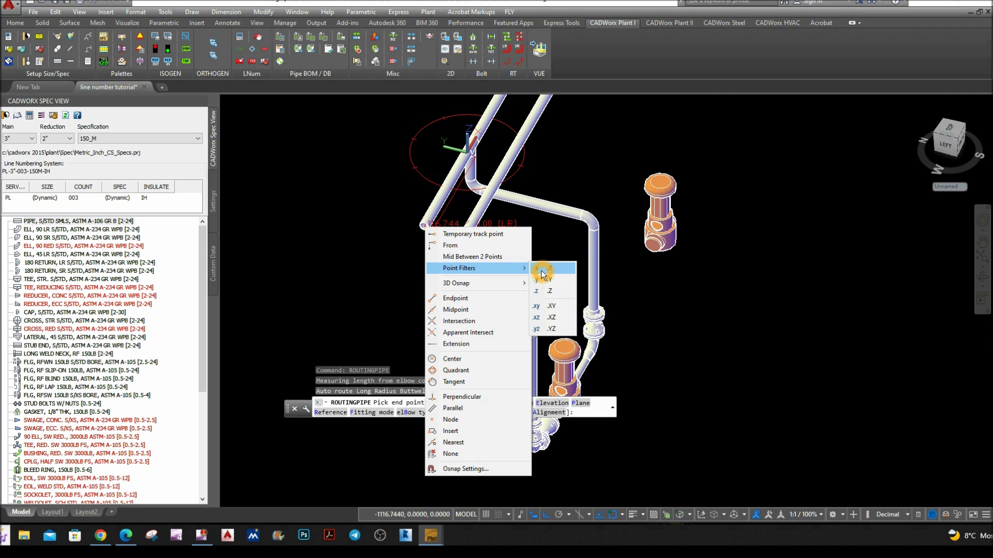
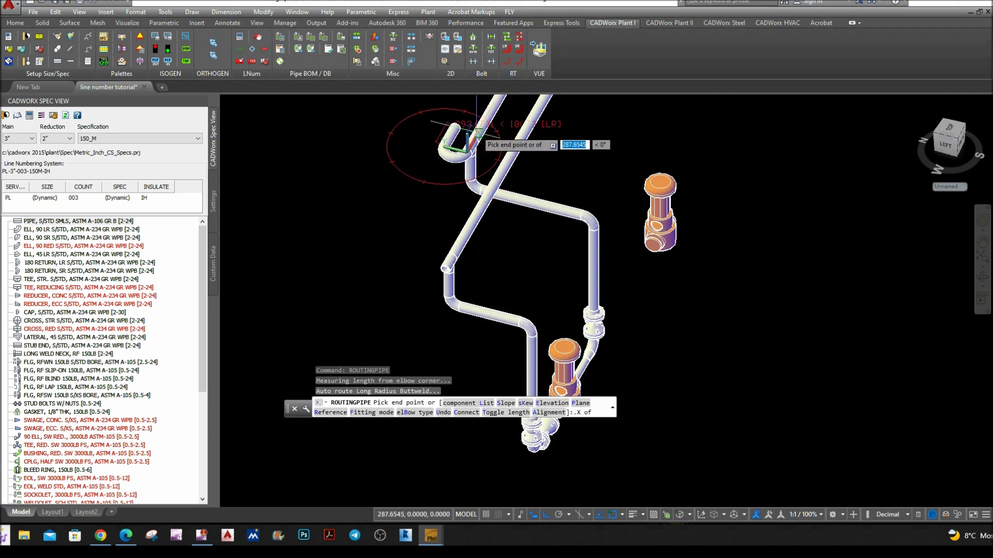
scroll(429, 277, "up", 5)
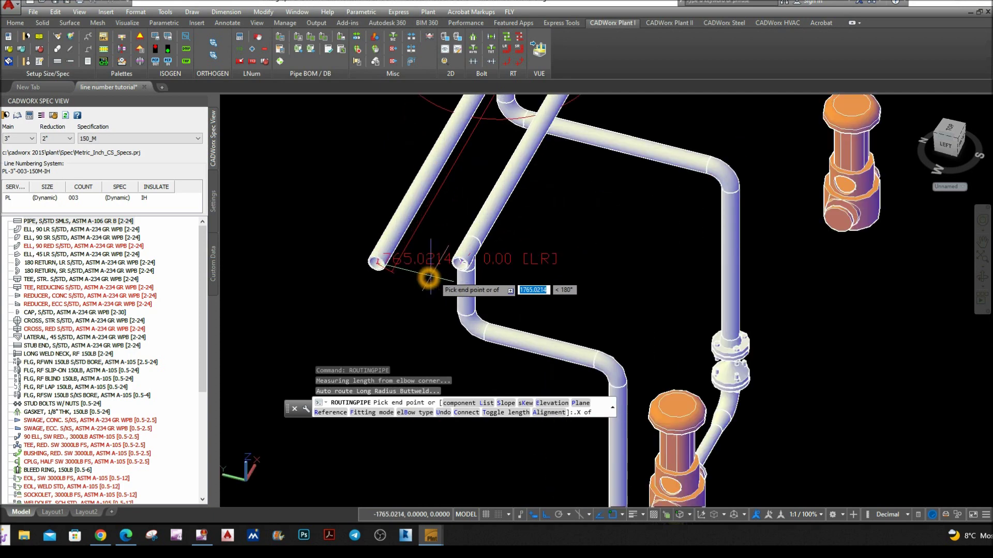
scroll(451, 275, "up", 1)
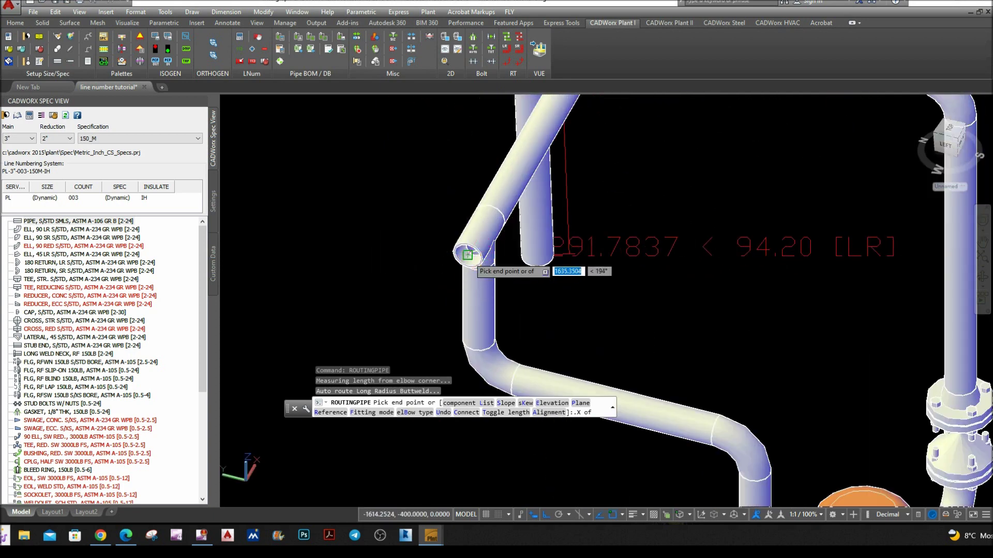
left_click(468, 255)
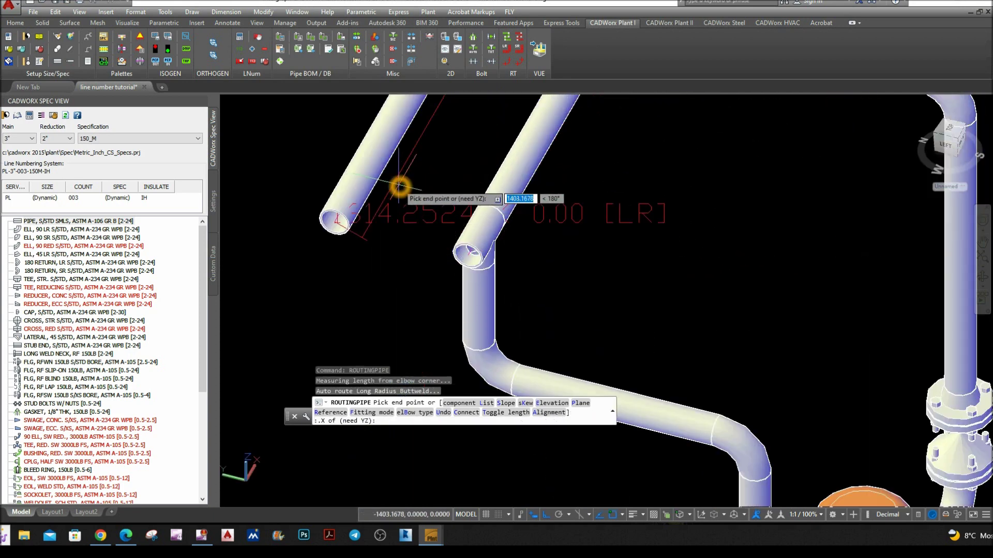
left_click(399, 186)
right_click(595, 188)
left_click(606, 192)
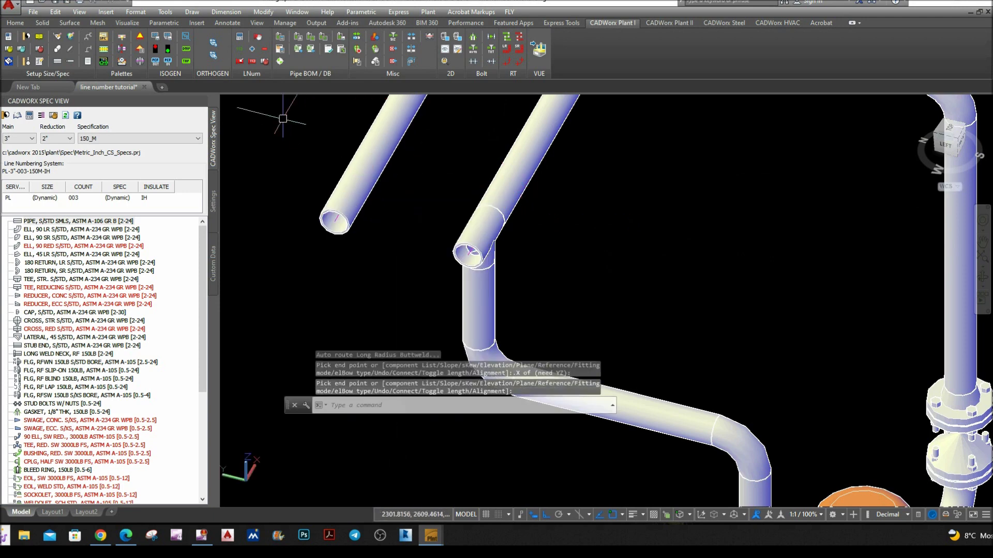
- Switch to the Top view, orbit to an isometric angle and inspect the line number in the component data of both parallel header pipes
left_click(269, 110)
left_click(259, 111)
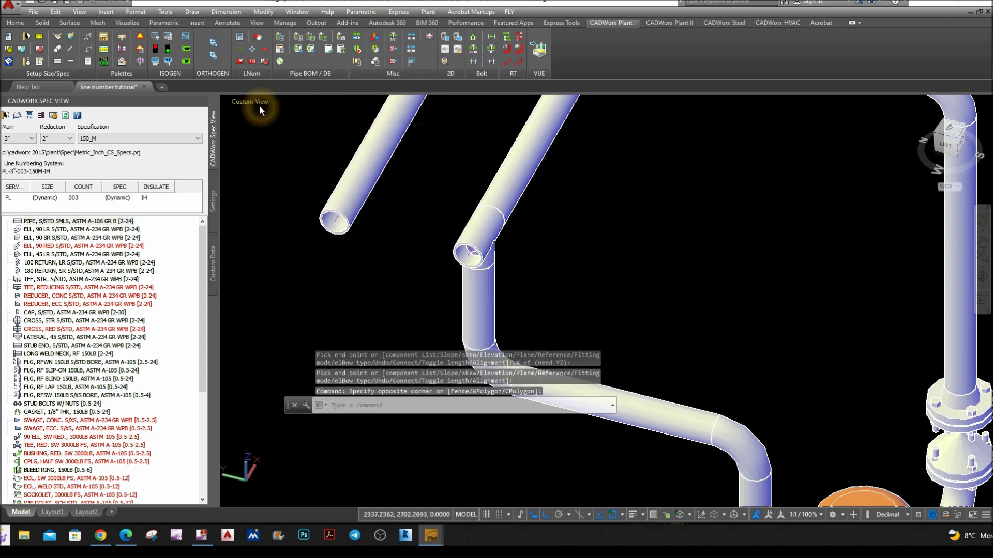
left_click(252, 110)
left_click(277, 130)
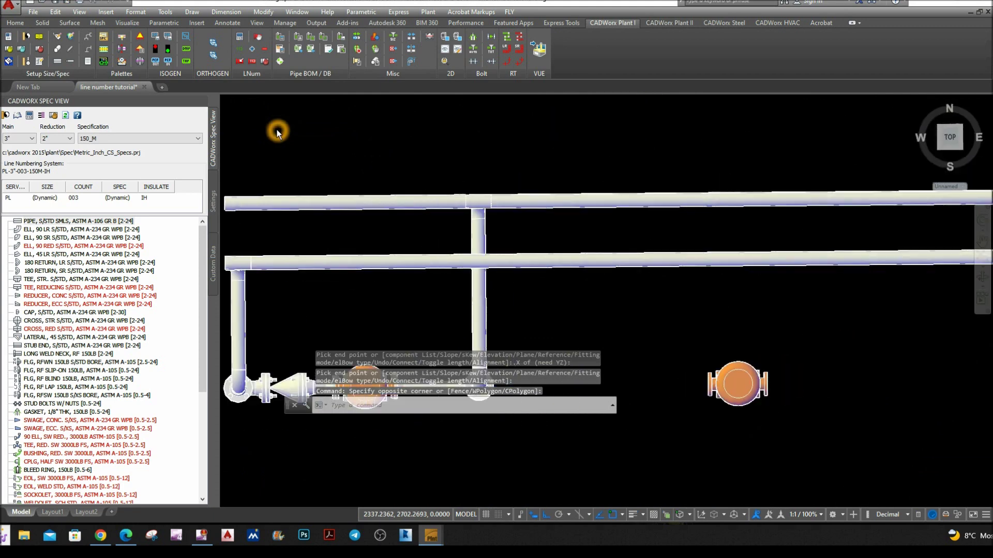
middle_click_drag(505, 206, 417, 243, "shift")
scroll(418, 239, "up", 2)
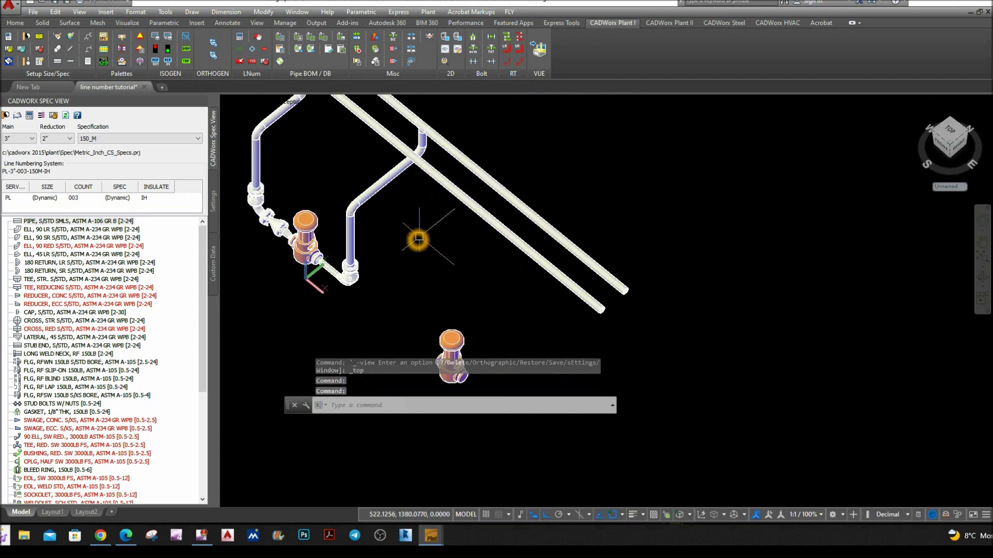
double_click(456, 187)
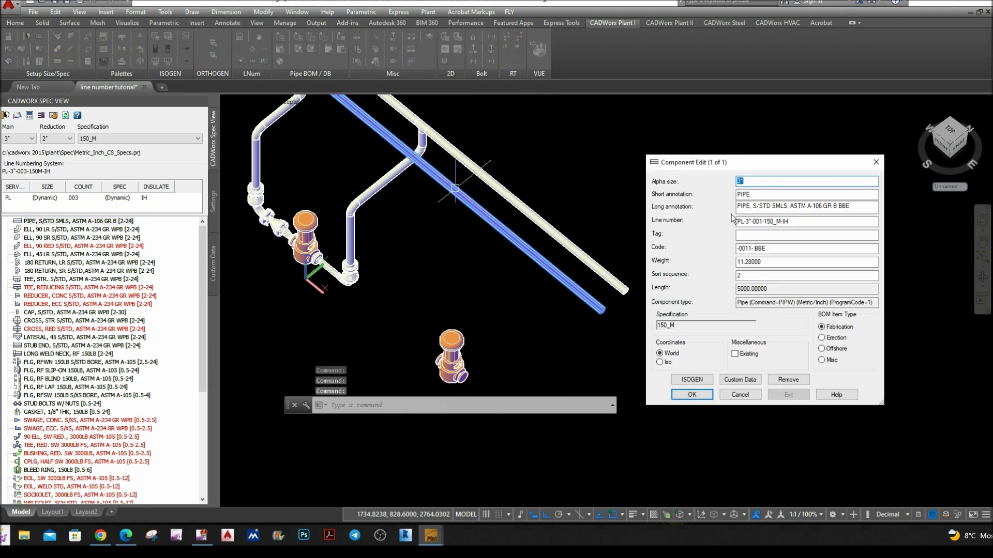
left_click(876, 162)
left_click(509, 178)
double_click(506, 188)
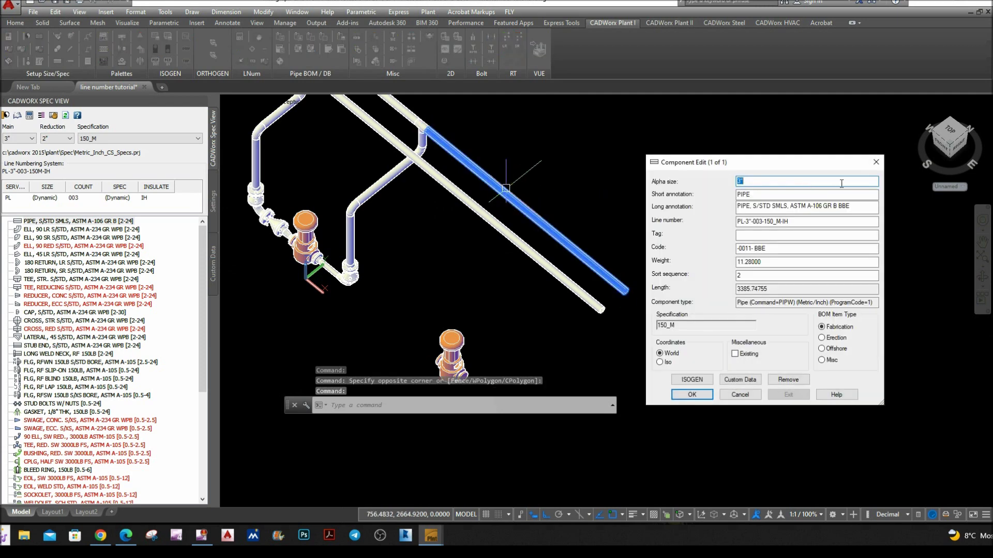
left_click(872, 166)
- Raise the line number count to 004 for the piping on the second pump
middle_click_drag(421, 217, 537, 162, "shift")
middle_click_drag(344, 223, 550, 225)
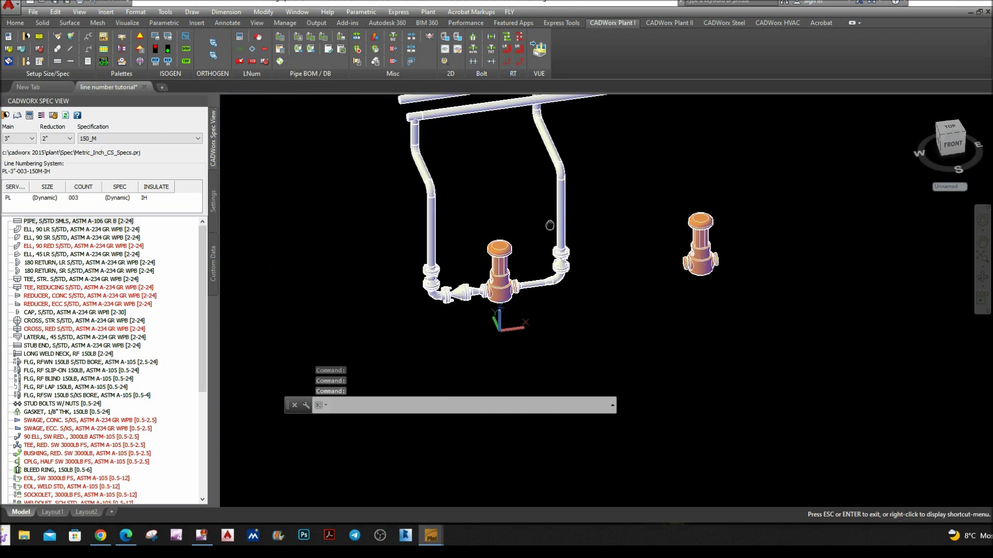
scroll(713, 250, "up", 8)
scroll(520, 302, "down", 4)
left_click(86, 198)
left_click(97, 198)
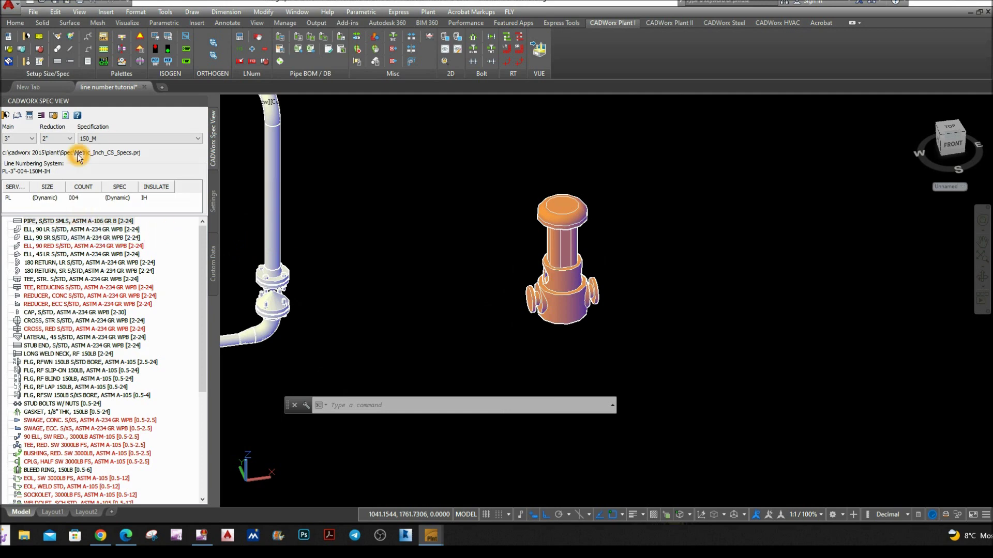
- Set the main size to 2" and the reduction size to 3"
left_click(32, 139)
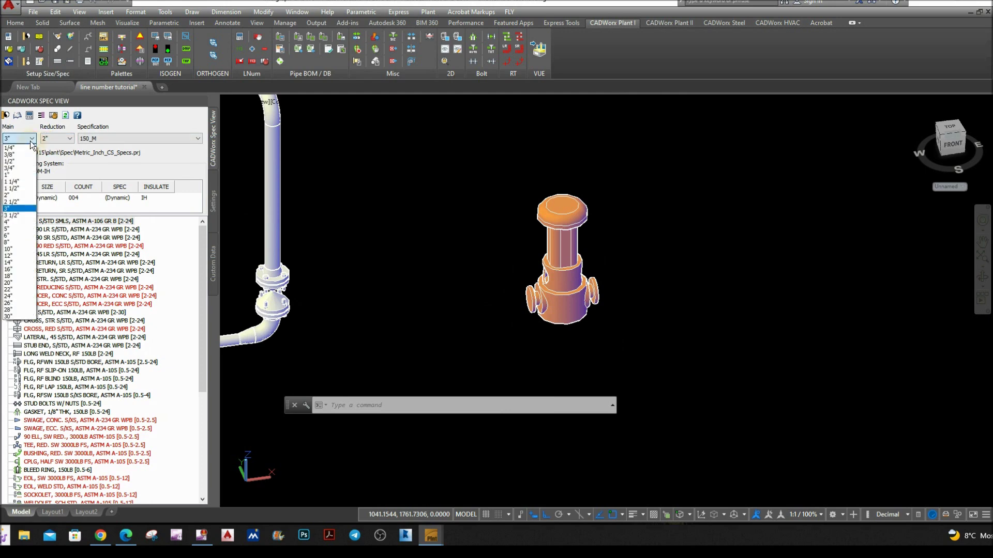
left_click(14, 195)
left_click(66, 144)
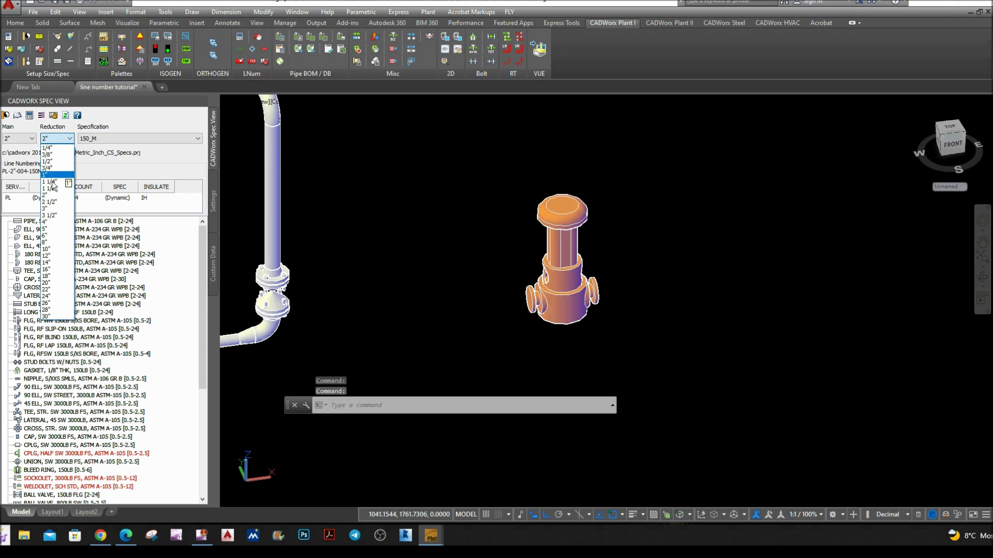
left_click(44, 210)
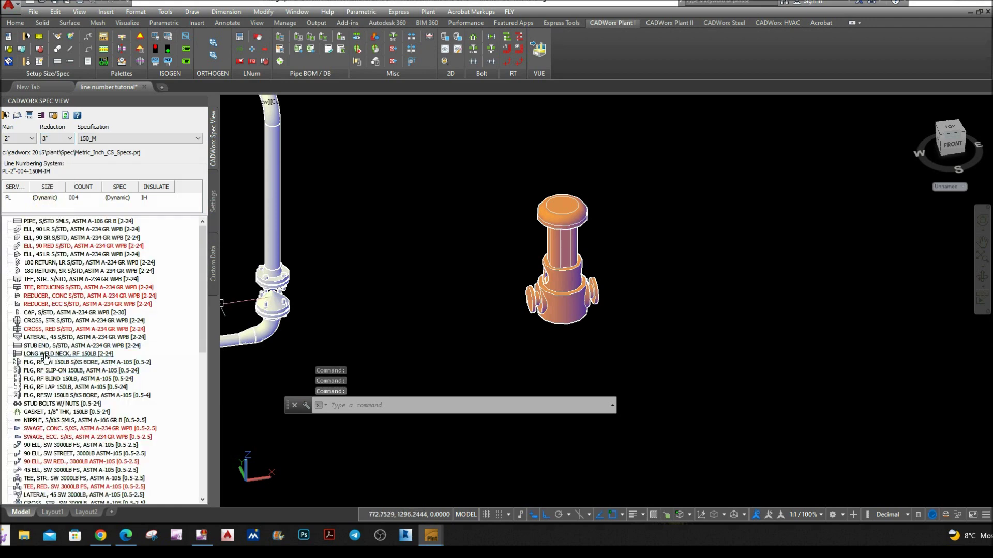
- Place a 2" RFWN 150LB flange at the centre of the second pump's west nozzle, pointing away from the pump
left_click(38, 364)
scroll(494, 311, "up", 5)
right_click(491, 282, "shift")
left_click(518, 160)
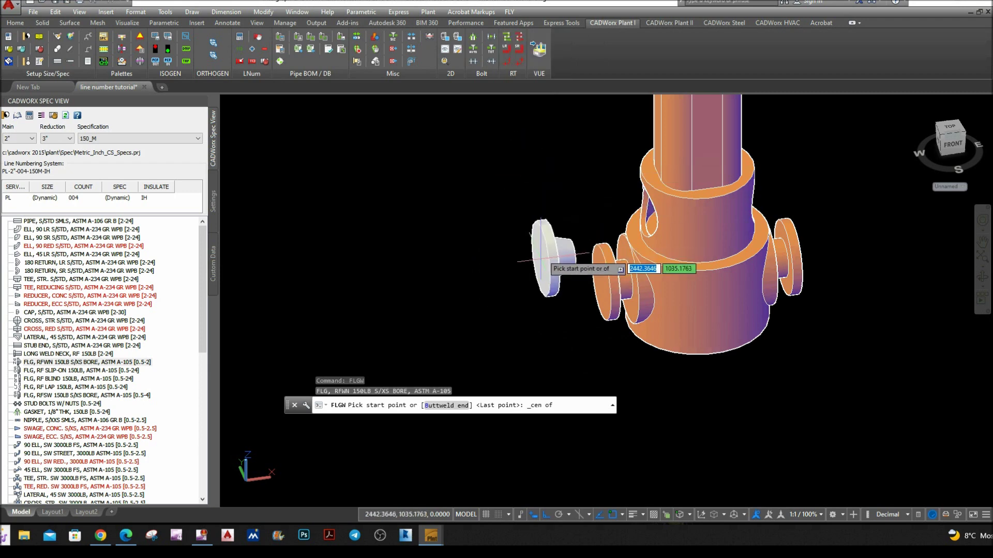
left_click(578, 284)
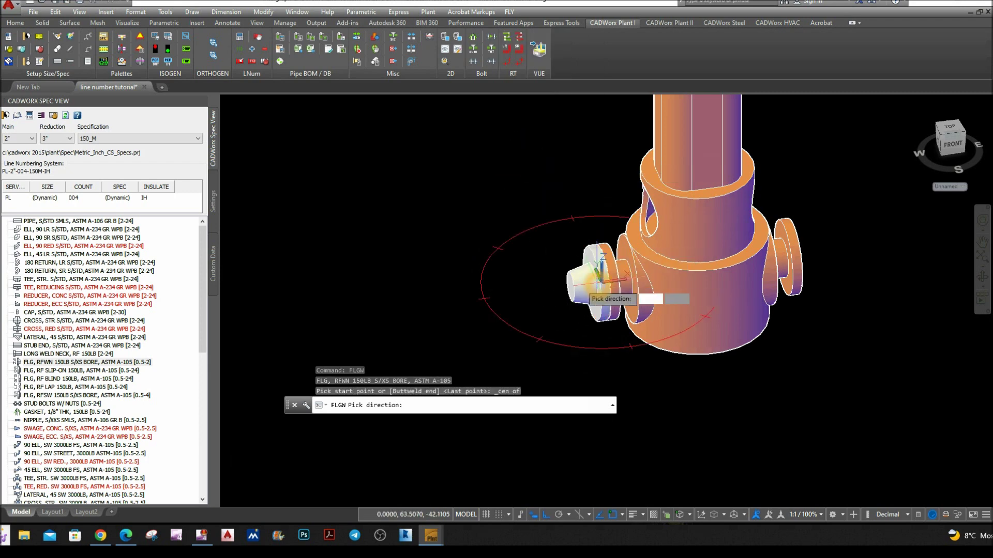
left_click(488, 291)
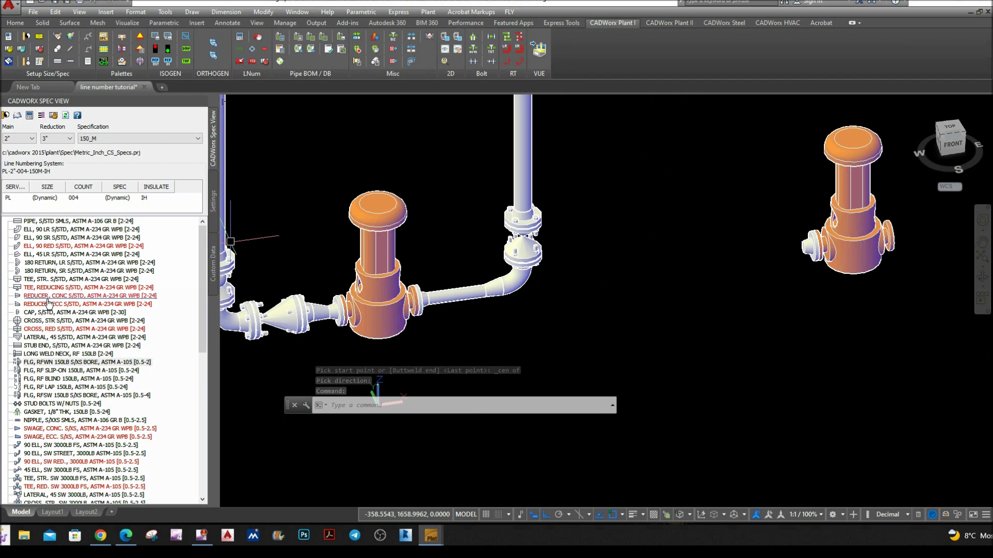
- Attach an eccentric reducer by its small end to the new flange, flat side up, using the current line number setup PL-3"-004-150_M-IH
double_click(56, 304)
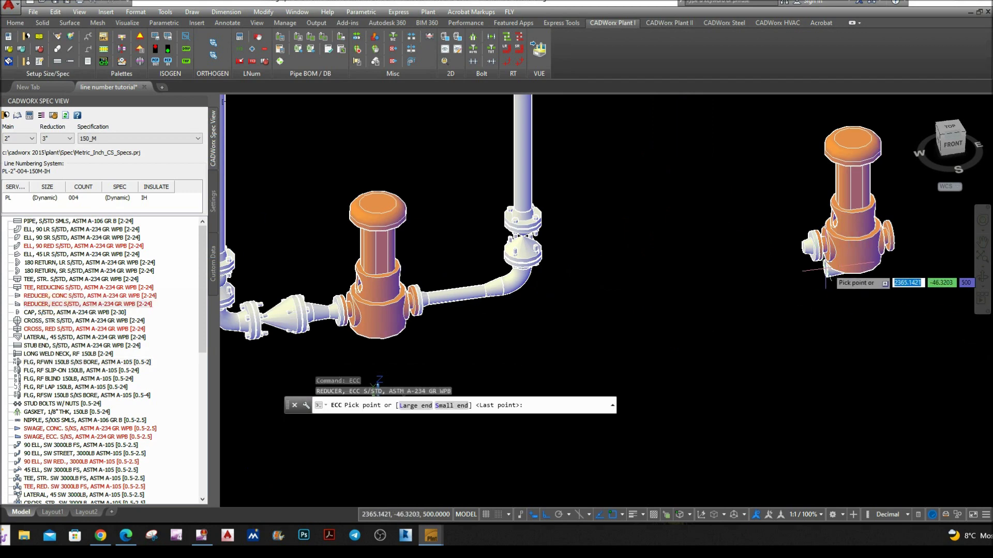
scroll(825, 274, "up", 5)
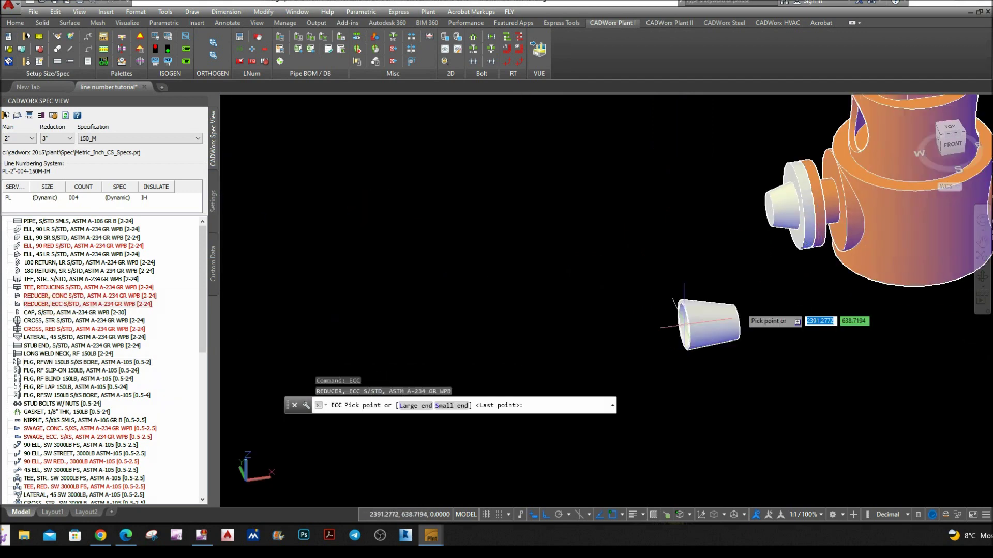
left_click(446, 406)
left_click(769, 209)
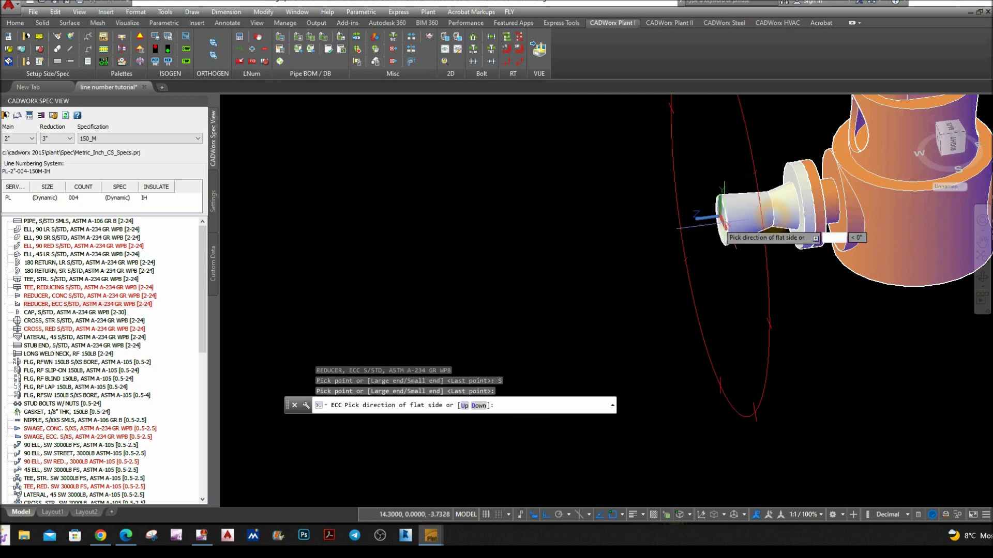
left_click(719, 100)
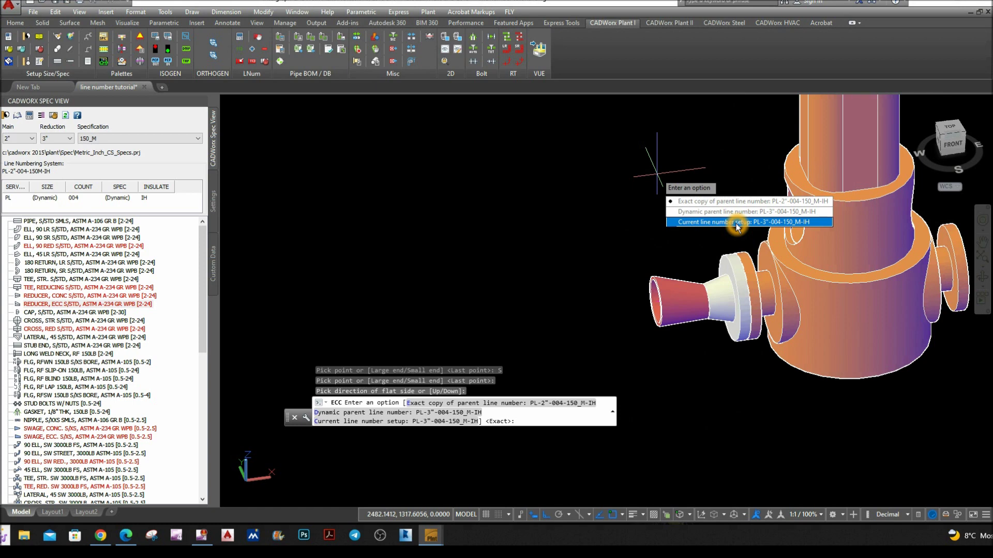
left_click(737, 222)
- Delete the eccentric reducer and flange from the second pump's west nozzle
scroll(496, 205, "down", 8)
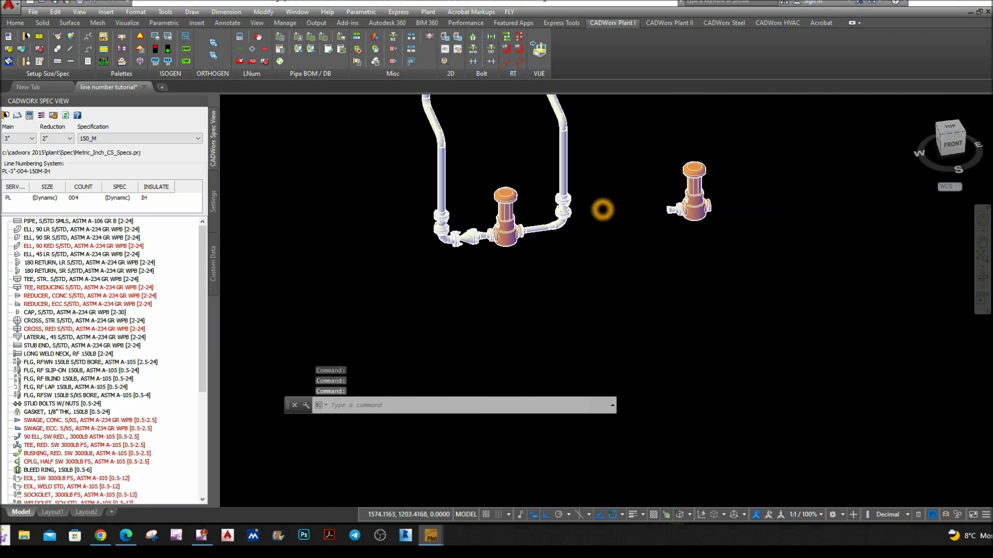
scroll(594, 232, "down", 1)
scroll(406, 274, "up", 3)
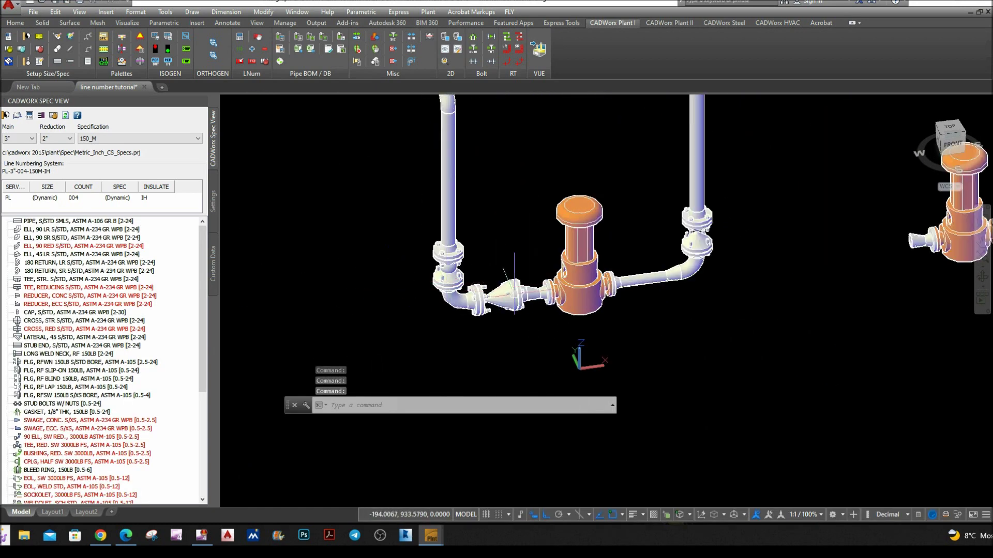
scroll(514, 297, "up", 4)
scroll(538, 337, "down", 4)
scroll(548, 321, "up", 2)
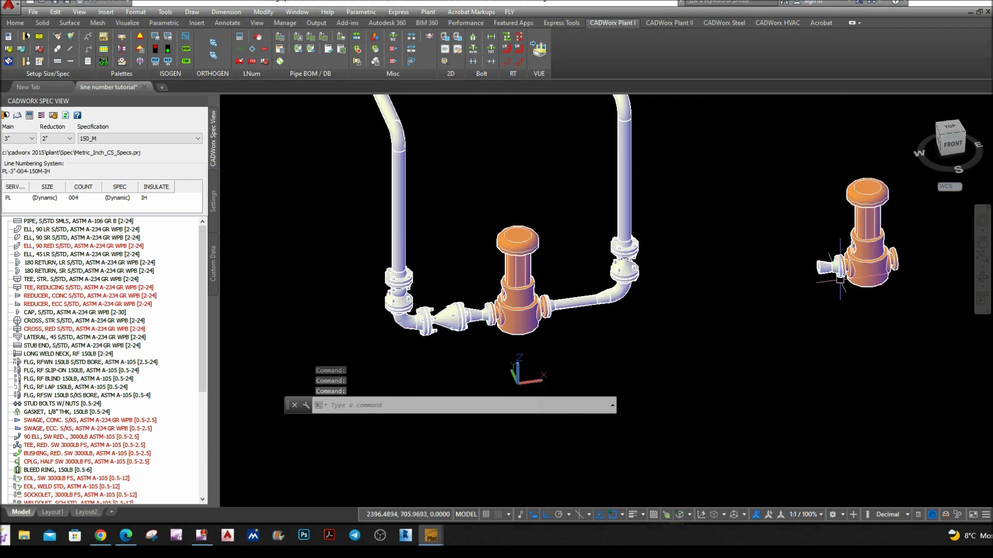
scroll(813, 264, "up", 4)
left_click(814, 264)
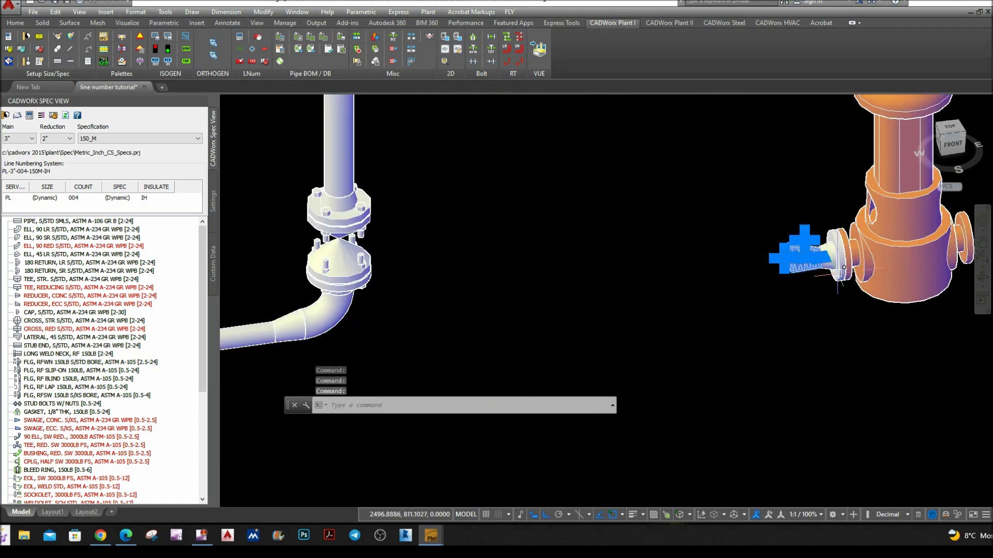
key("Delete")
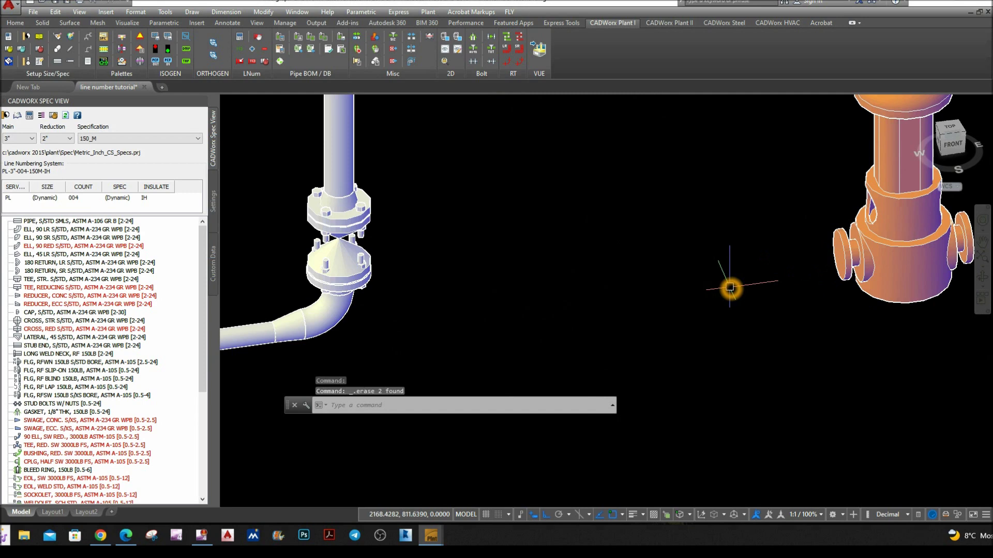
- Start copying the first pump's west piping, from the nozzle flange to the vertical pipe, using the nozzle flange face's endpoint as base point
scroll(497, 265, "down", 2)
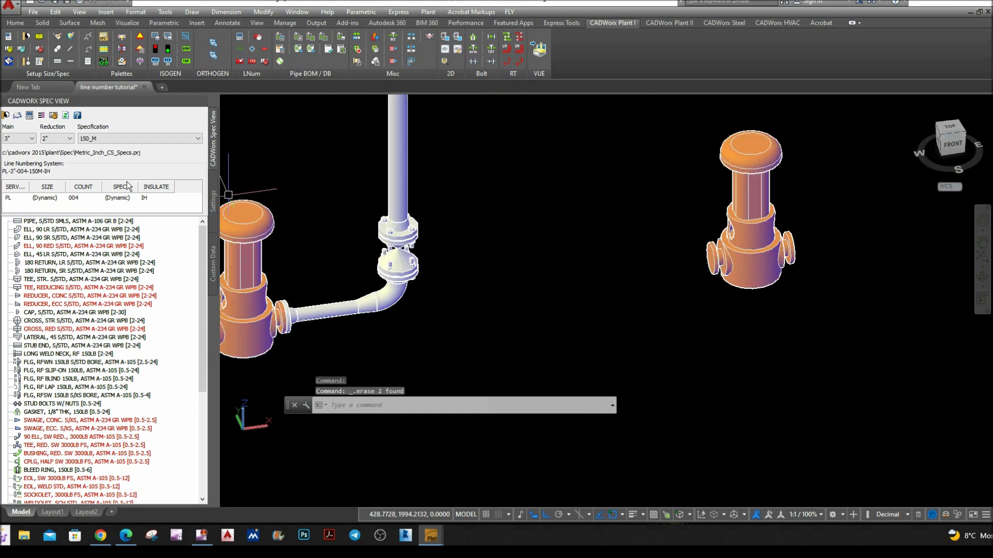
middle_click_drag(581, 189, 695, 207)
scroll(549, 224, "down", 2)
scroll(393, 305, "up", 5)
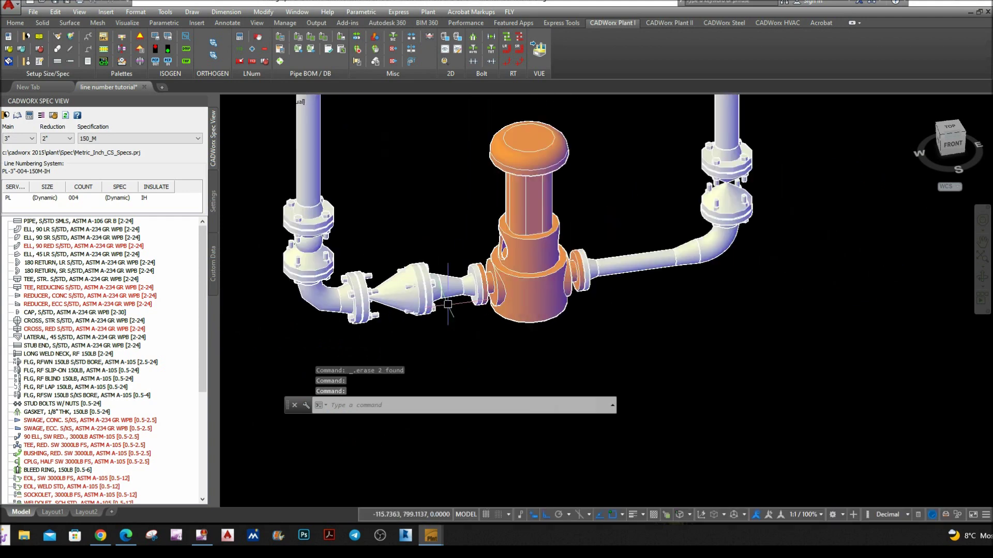
left_click(476, 313)
scroll(331, 238, "down", 6)
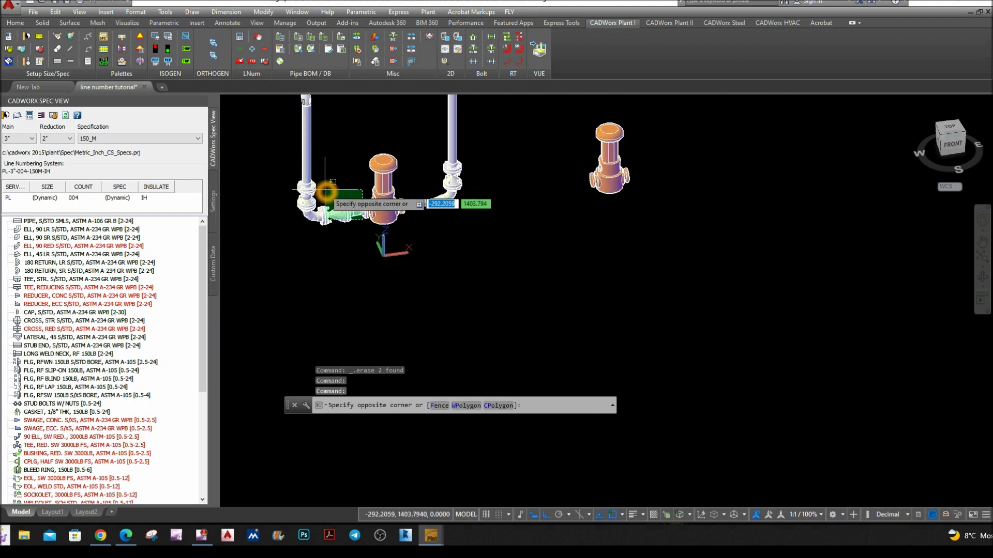
left_click(304, 217)
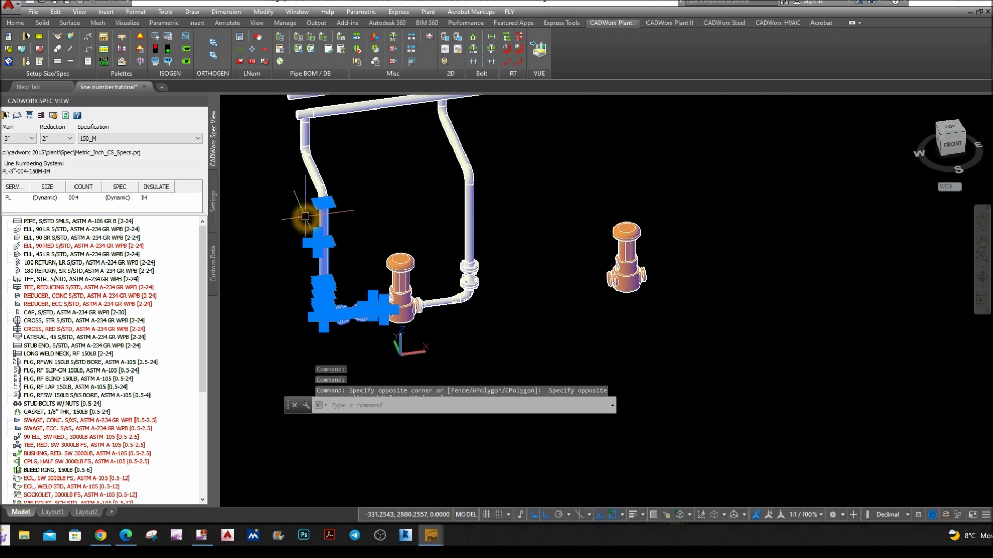
scroll(314, 151, "up", 2)
scroll(312, 143, "down", 1)
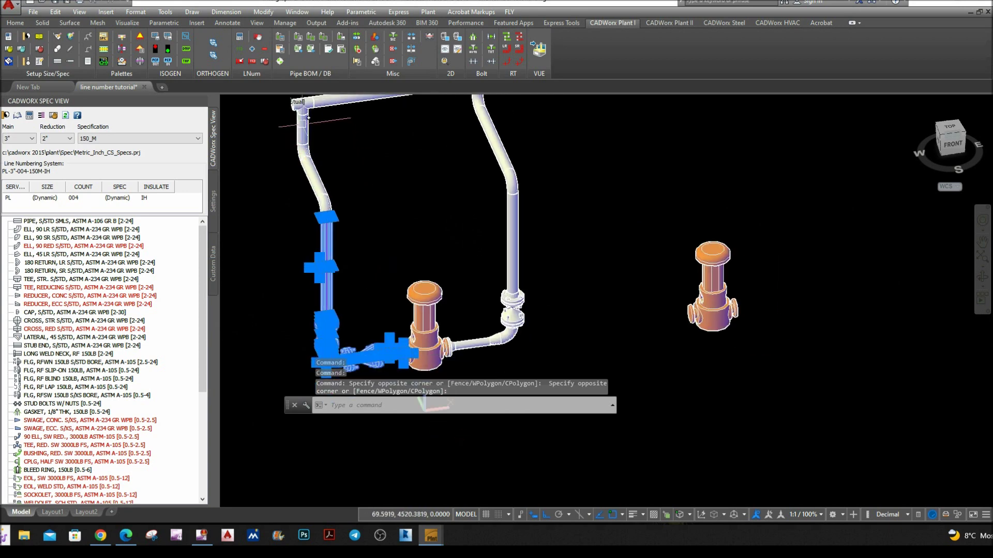
right_click(387, 193)
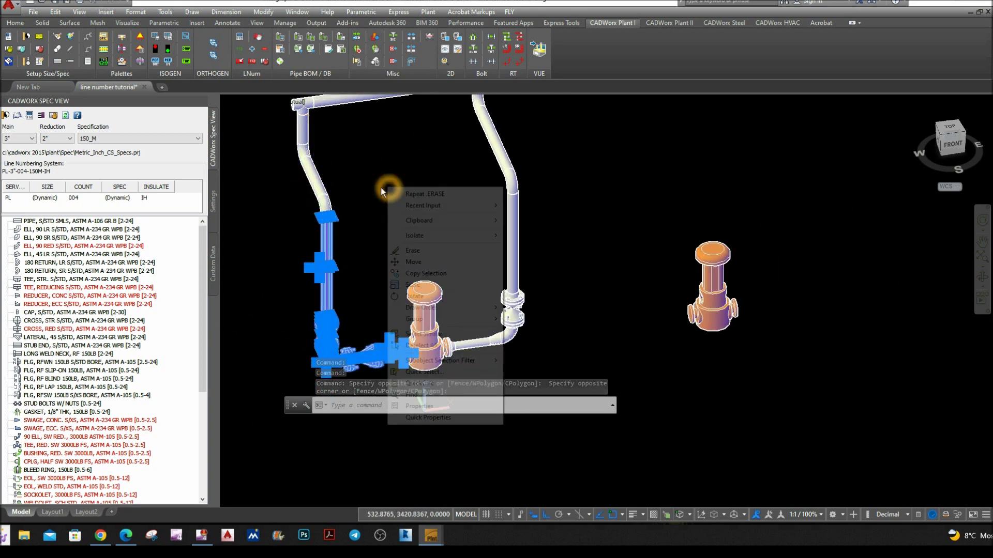
left_click(450, 274)
scroll(403, 361, "up", 5)
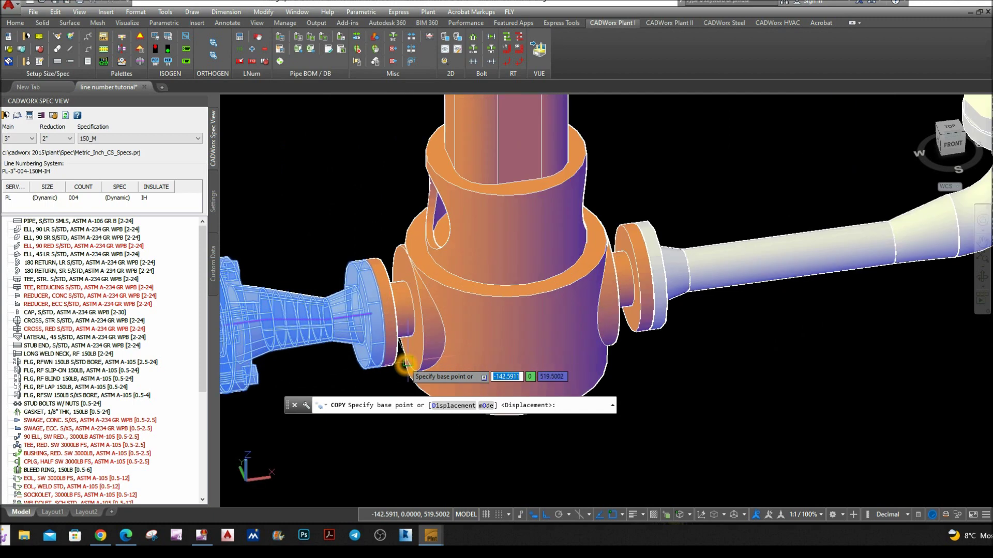
right_click(405, 362, "shift")
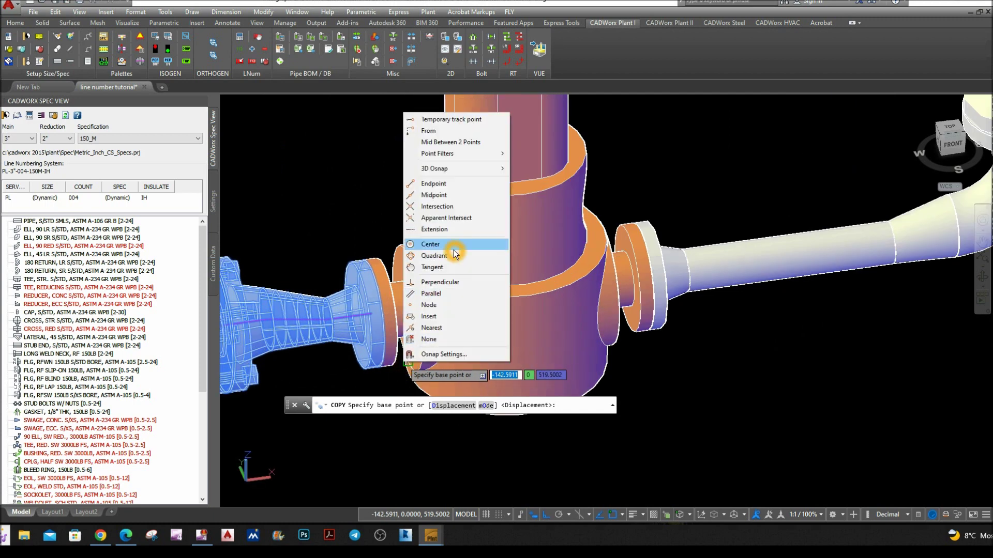
left_click(437, 184)
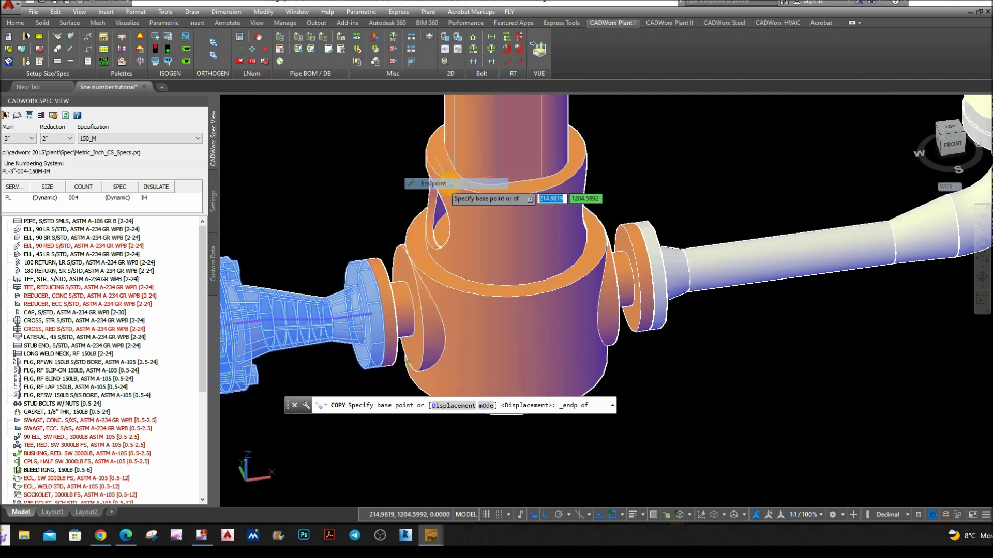
left_click(370, 312)
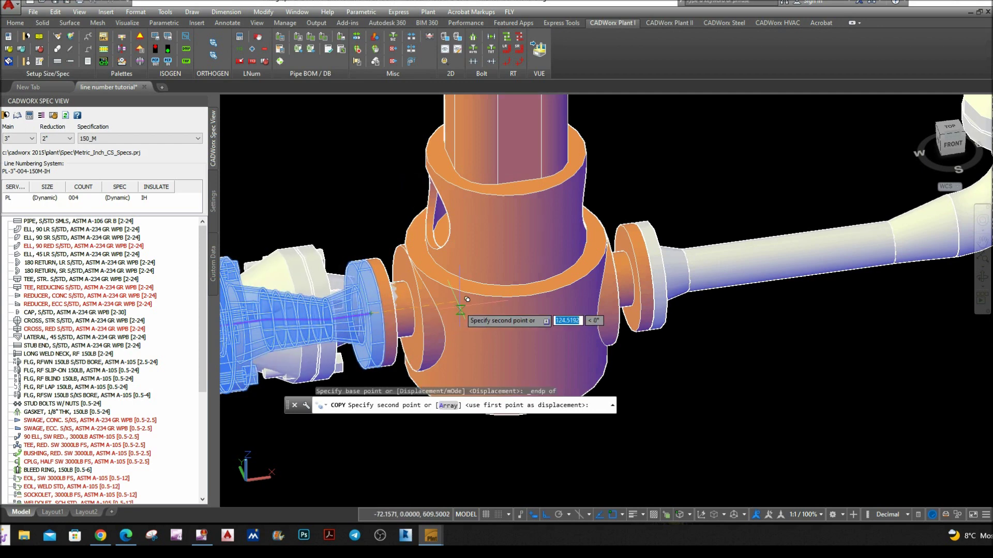
- Place the copied piping at the centre of the second pump's west nozzle and finish copying
scroll(465, 310, "down", 5)
middle_click_drag(723, 284, 237, 293)
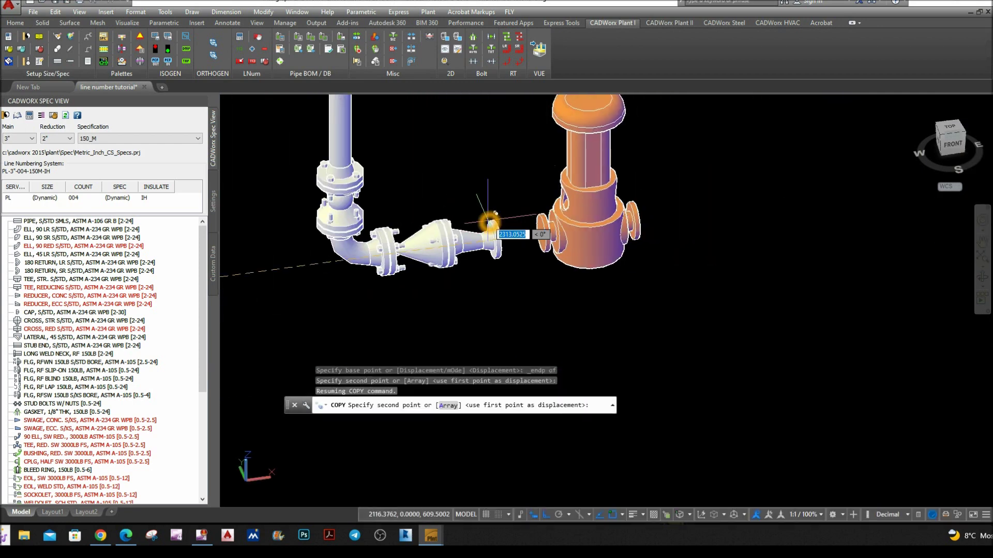
scroll(504, 215, "up", 4)
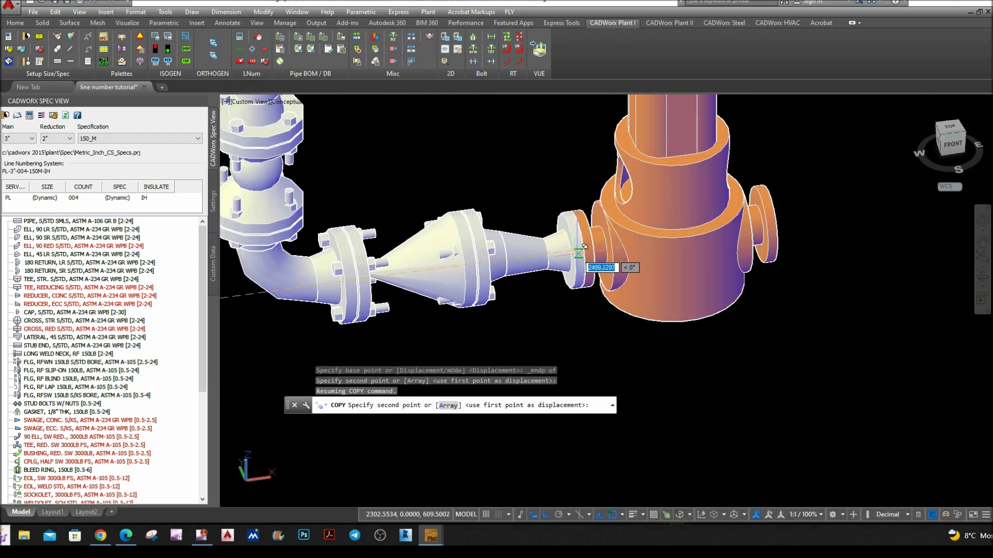
right_click(578, 255, "shift")
left_click(605, 389)
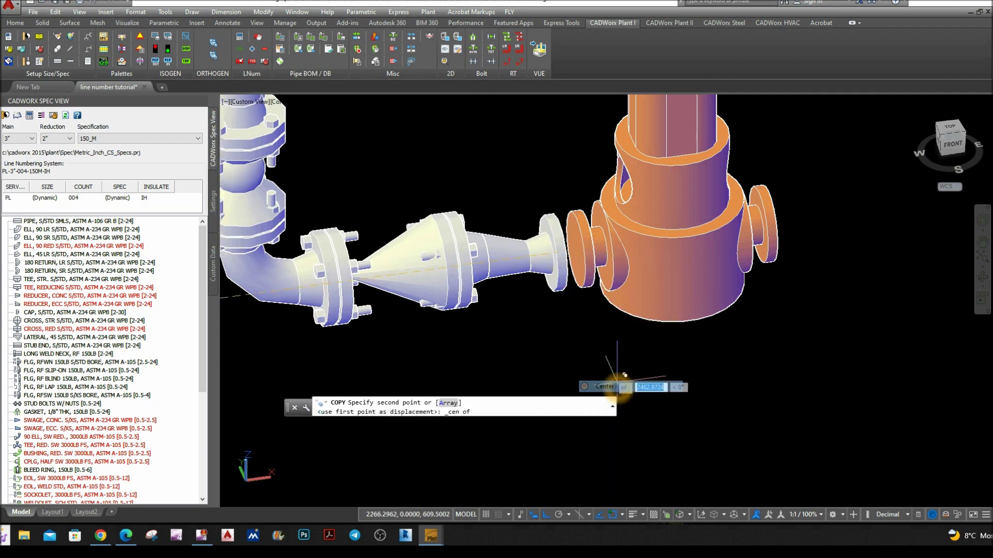
left_click(577, 278)
right_click(510, 300)
left_click(533, 305)
scroll(535, 309, "down", 6)
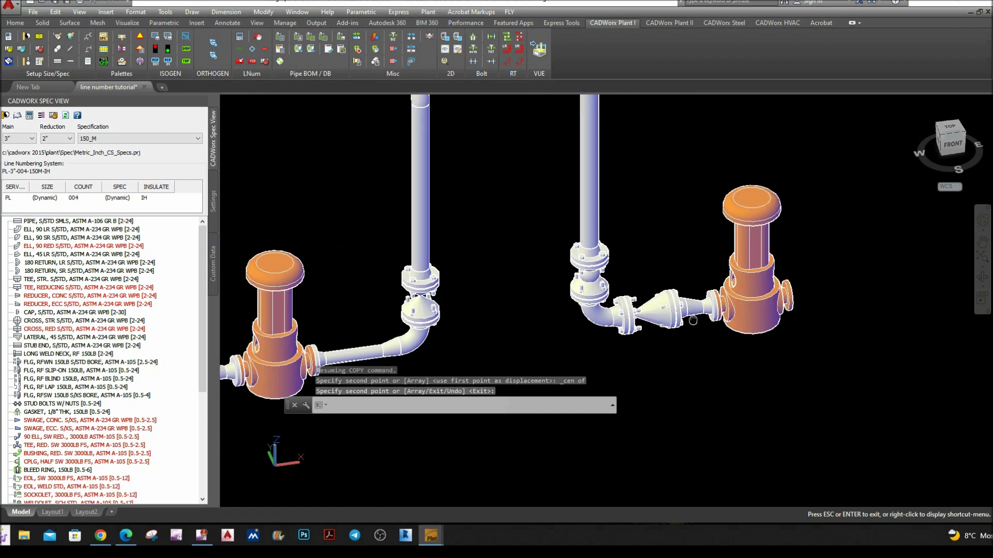
- Check the line number of the copied vertical pipe beside the second pump
scroll(648, 309, "down", 5)
middle_click_drag(648, 309, 603, 252, "shift")
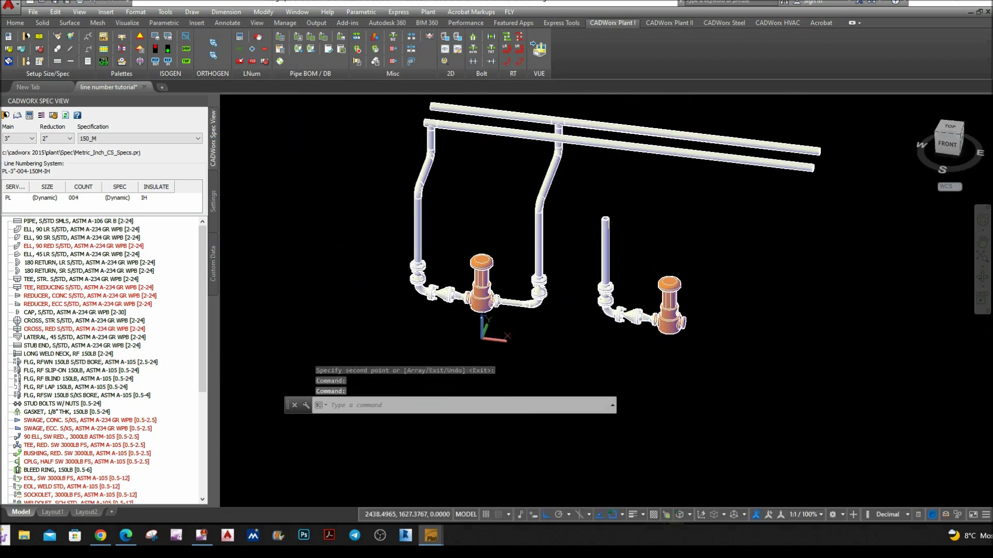
double_click(603, 252)
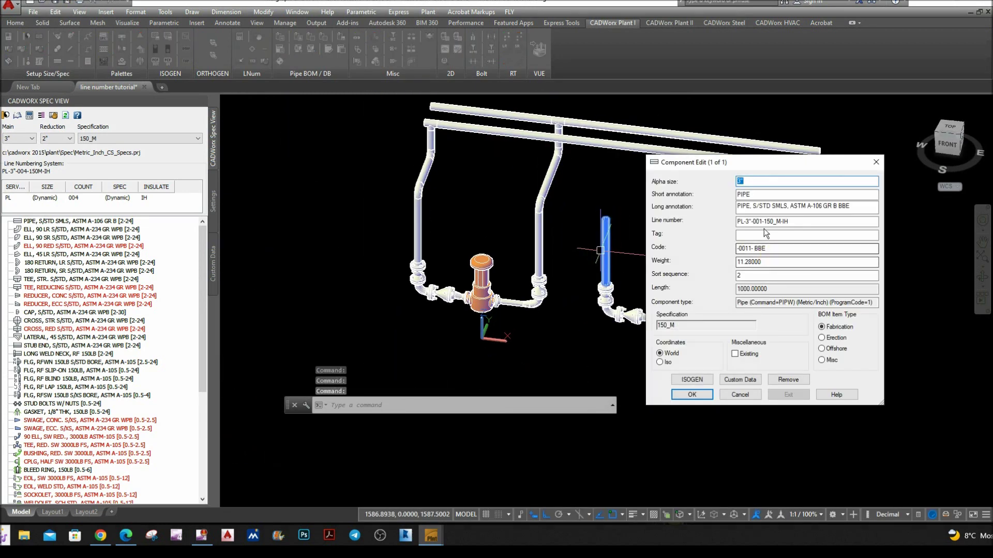
left_click(875, 163)
- Assign the current line number PL-3"-004-150_M-IH to the copied piping from the reducer to the vertical pipe, replacing all existing numbers
scroll(632, 325, "up", 4)
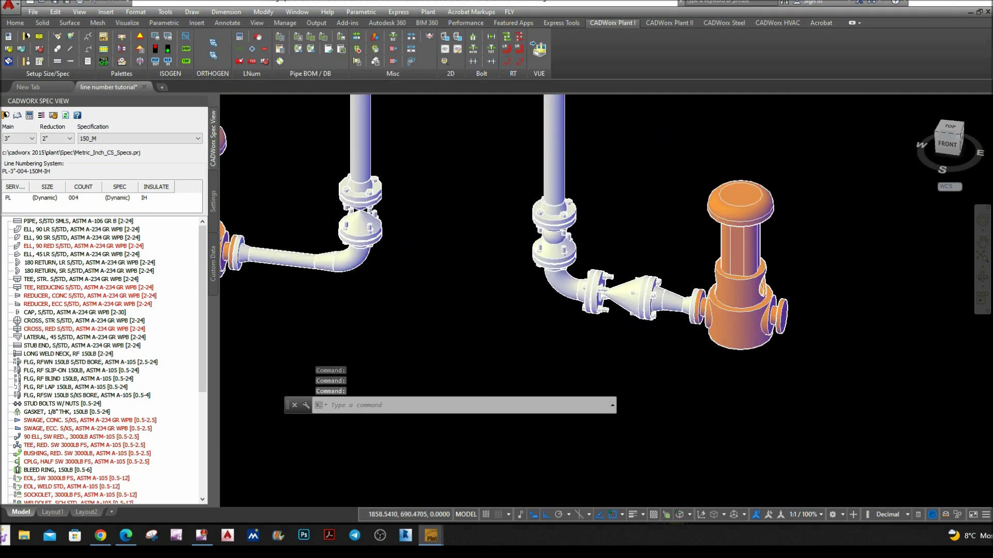
middle_click_drag(665, 322, 615, 310)
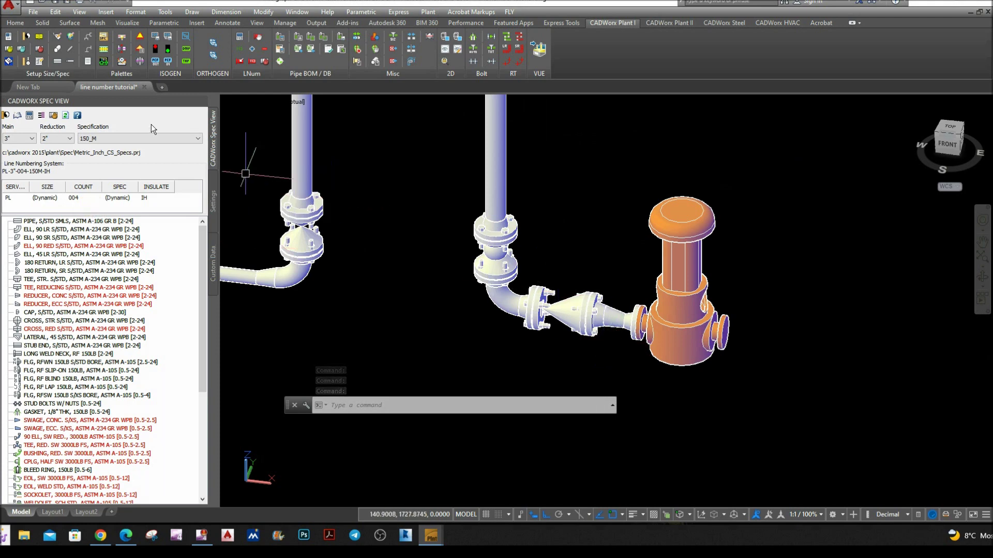
left_click(241, 62)
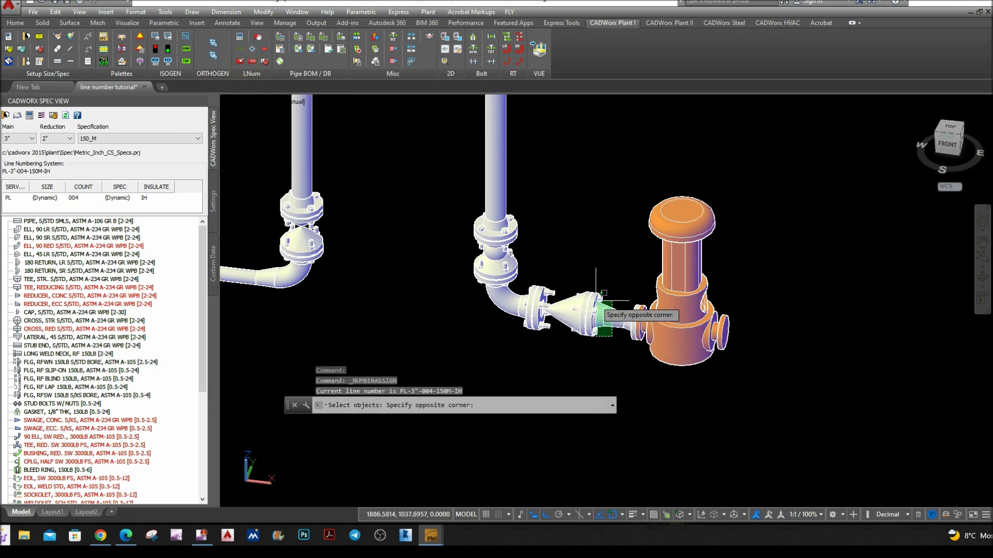
left_click(613, 336)
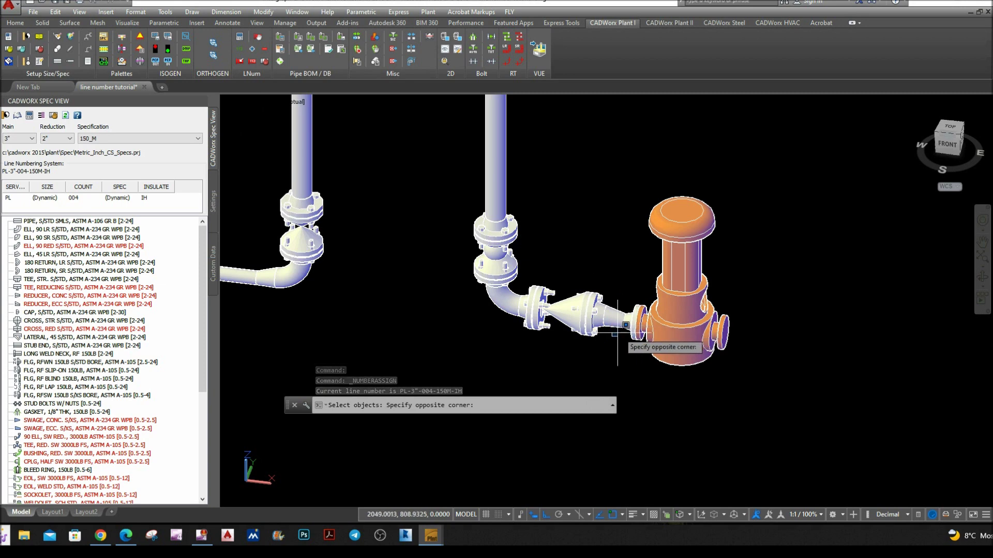
middle_click_drag(451, 216, 463, 337)
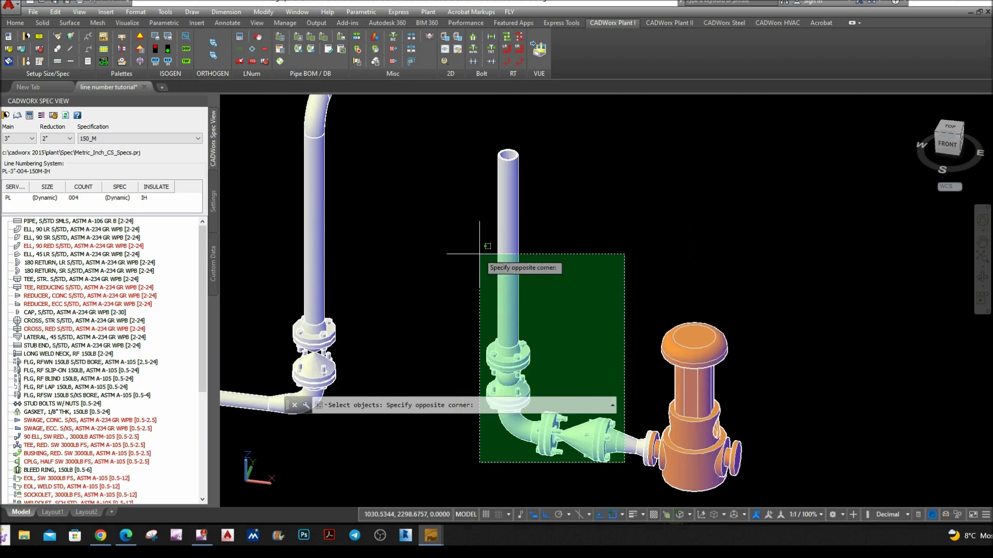
left_click(455, 211)
key("Return")
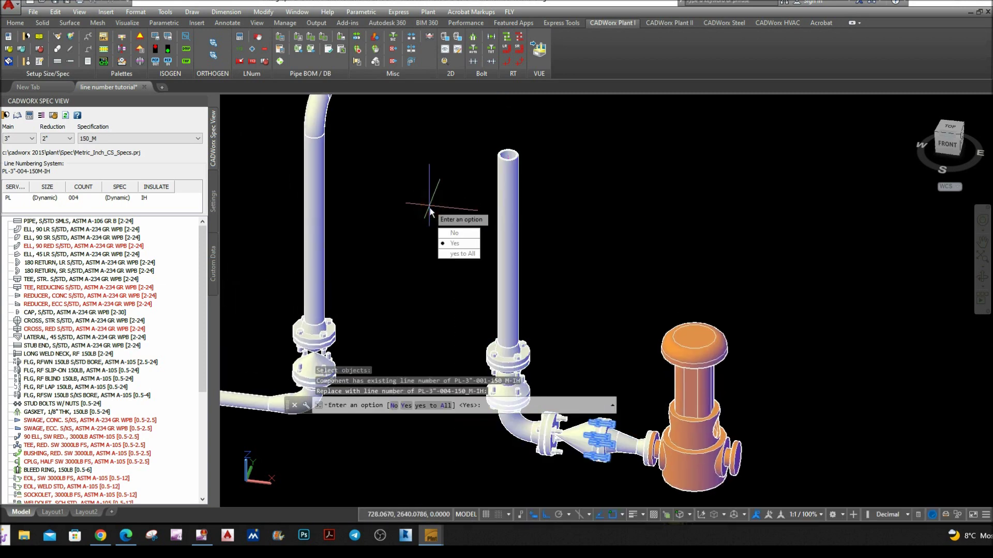
left_click(454, 243)
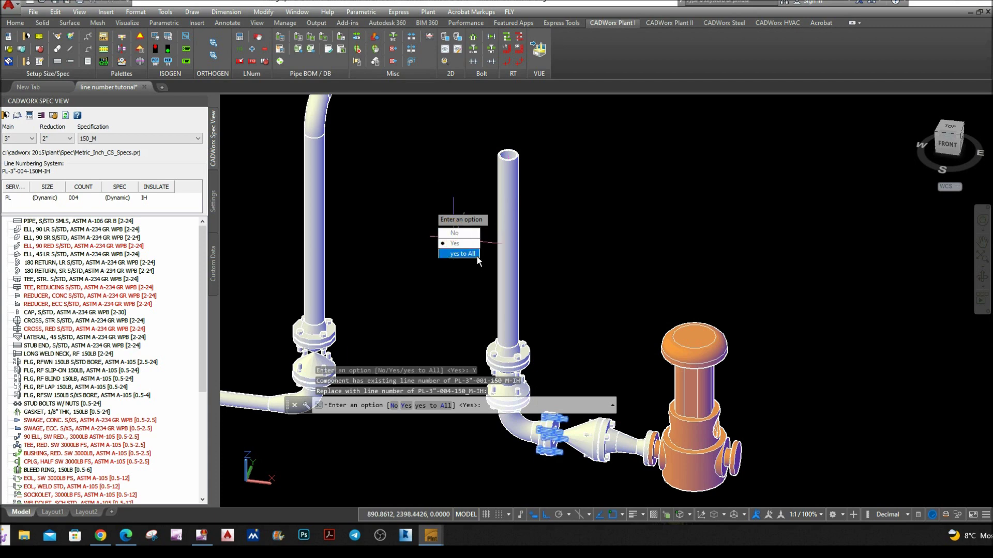
left_click(475, 253)
- Verify the newly assigned line number on the second pump's vertical pipe
double_click(508, 207)
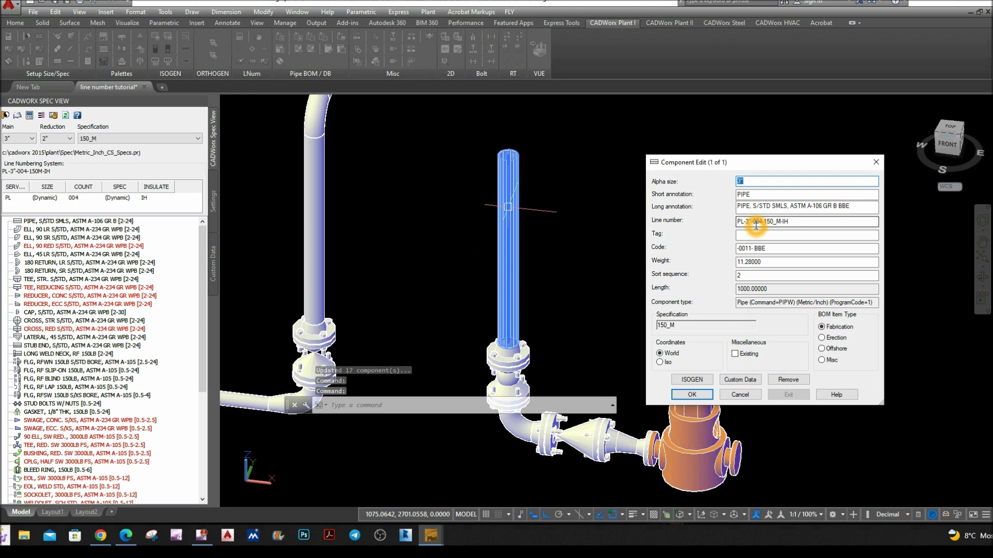
left_click(593, 229)
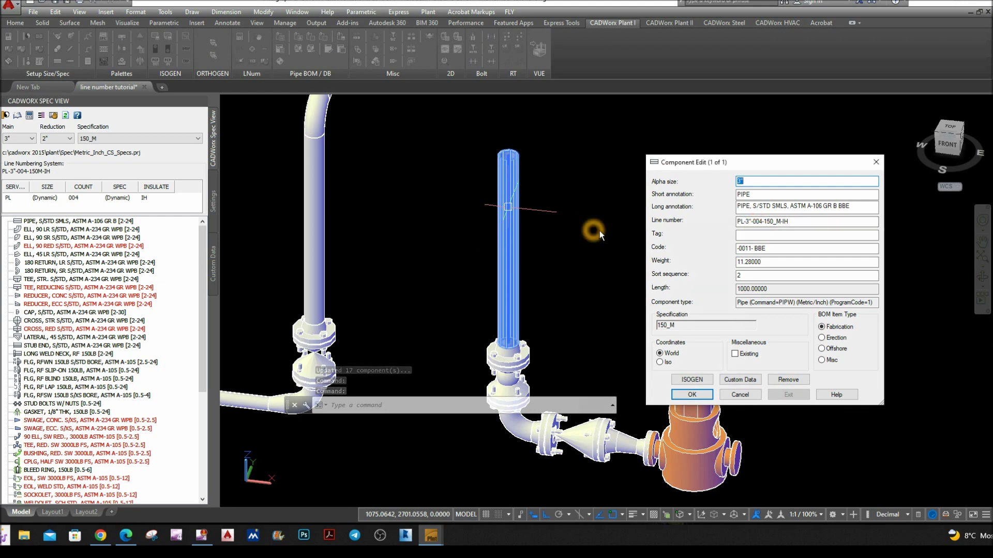
left_click(704, 401)
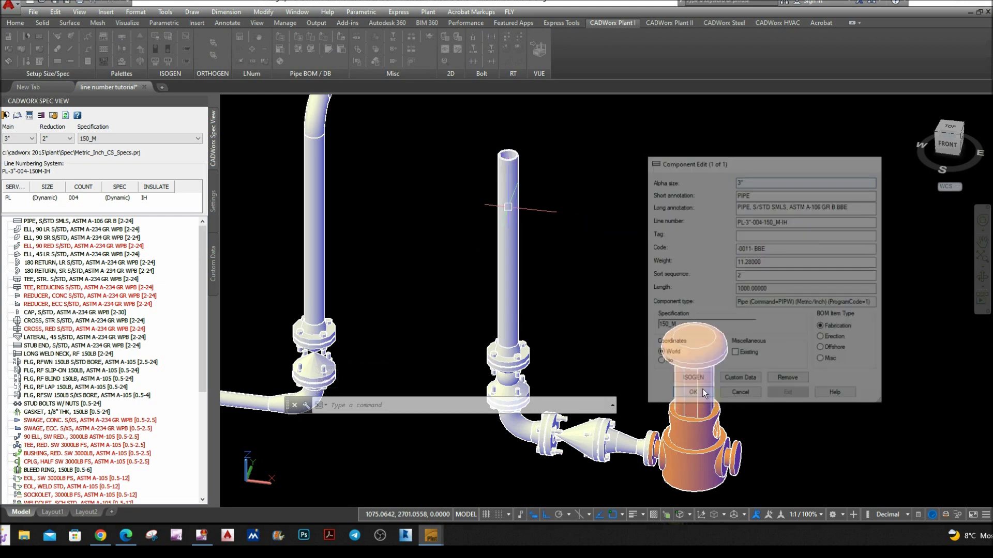
- Examine the copied piping's connection at the second pump's west nozzle and its position relative to the two headers
middle_click_drag(594, 317, 575, 208)
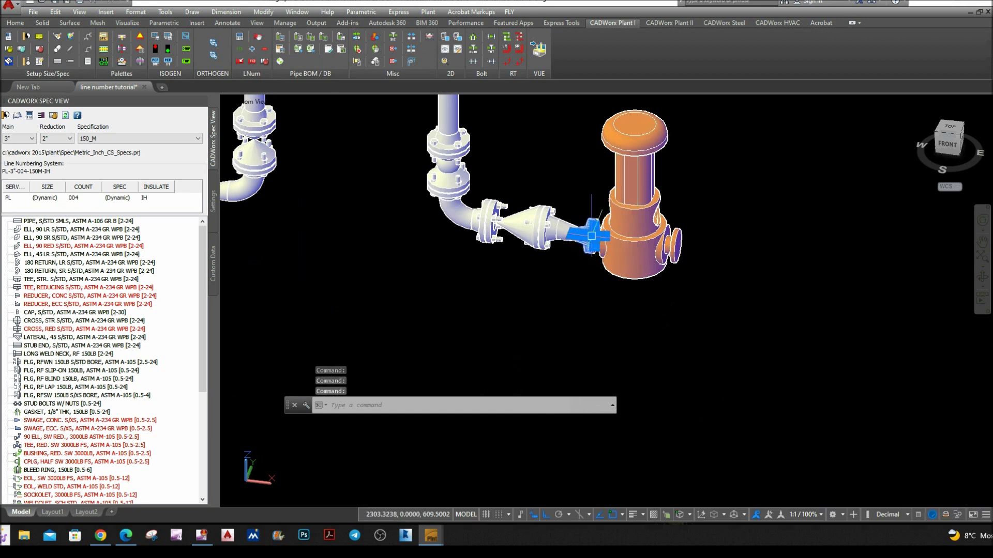
scroll(591, 235, "up", 5)
key("Escape")
scroll(504, 286, "down", 5)
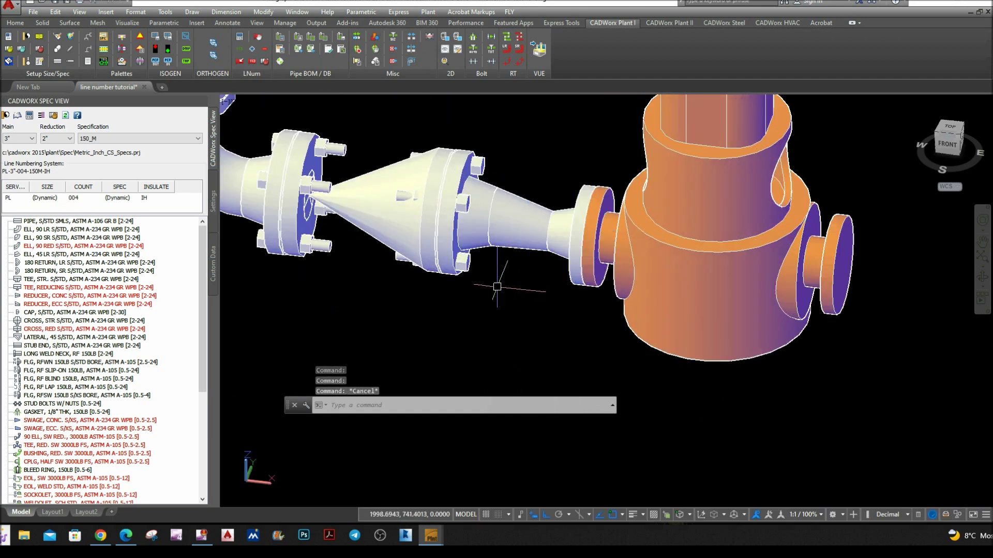
scroll(489, 271, "down", 1)
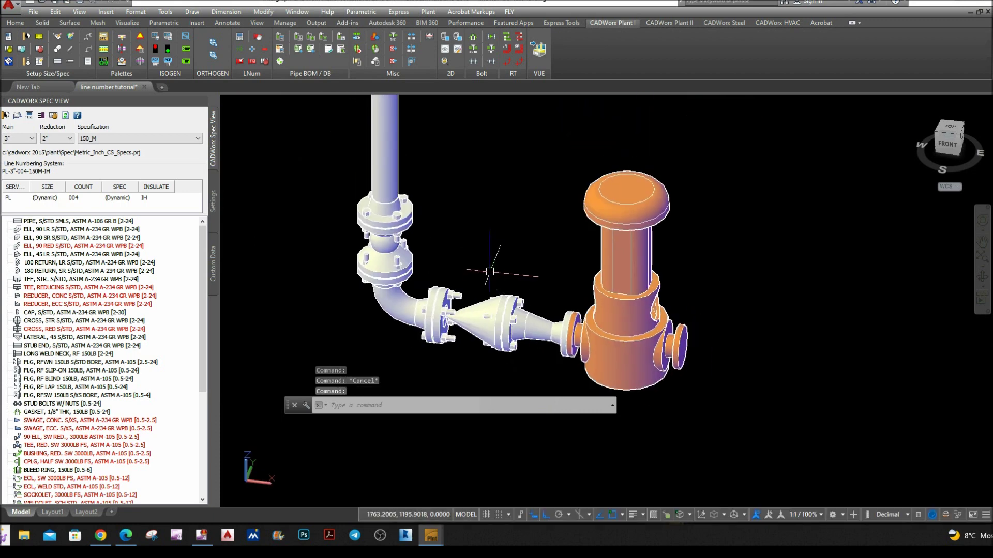
scroll(465, 222, "down", 1)
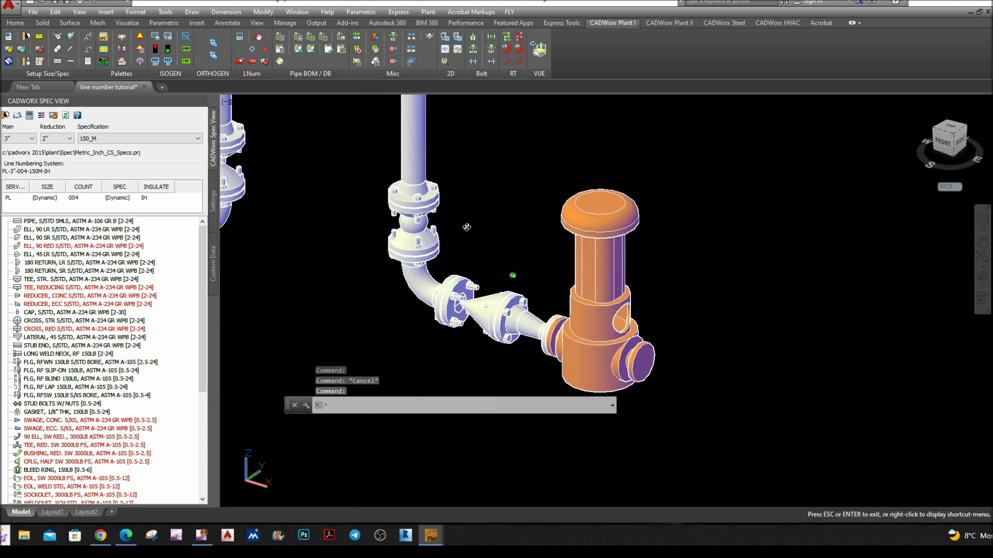
scroll(461, 343, "up", 1)
scroll(474, 268, "down", 5)
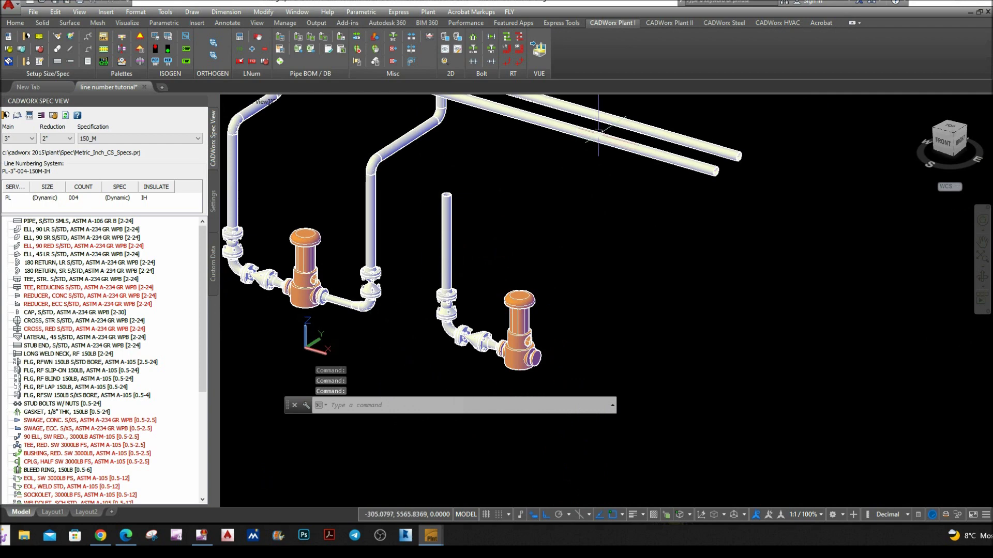
scroll(561, 217, "up", 4)
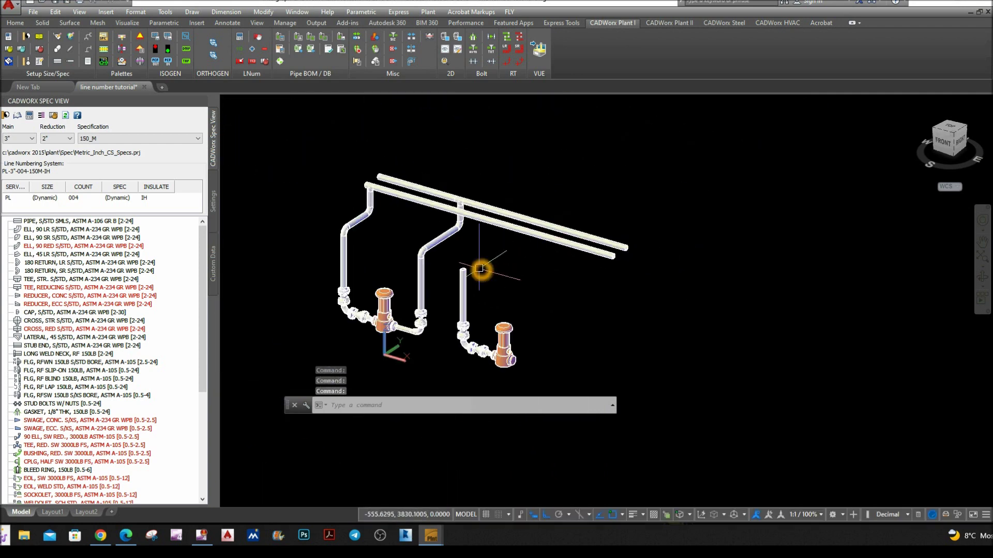
scroll(478, 268, "up", 1)
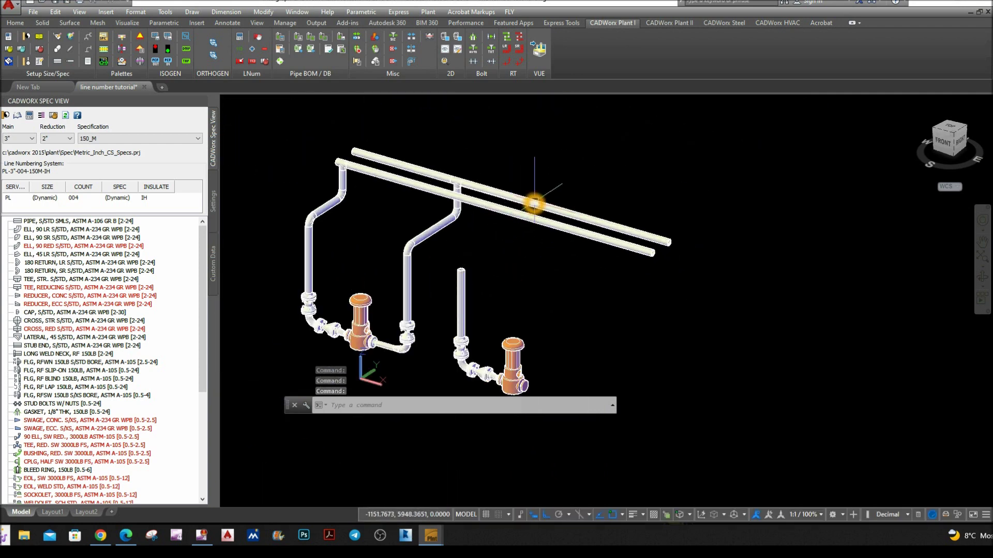
left_click(537, 199)
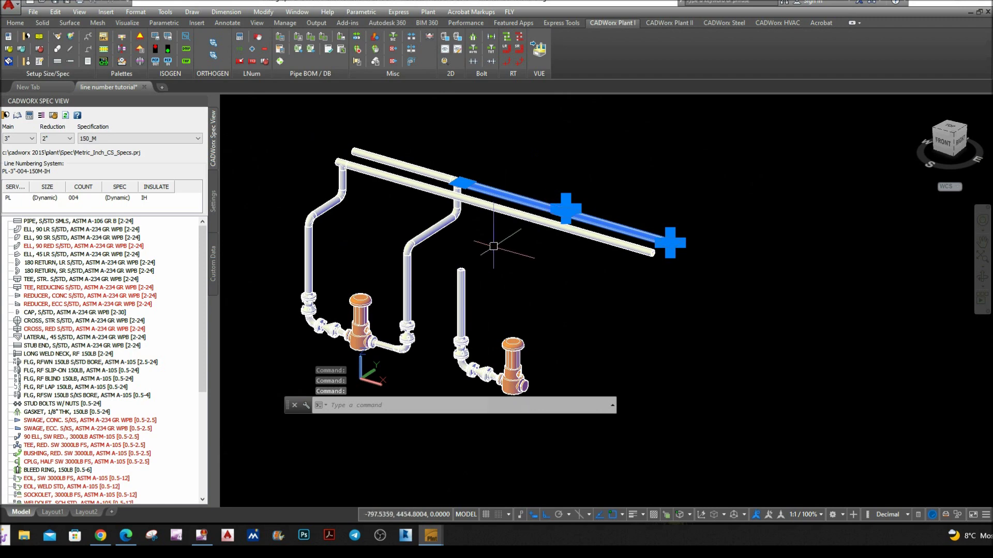
key("Escape")
left_click(500, 209)
key("Escape")
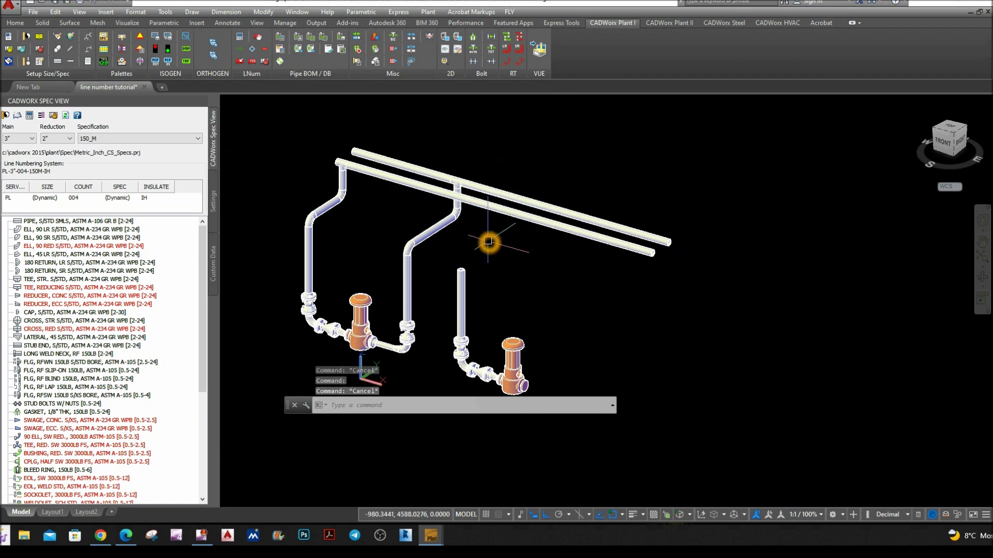
- Add a downward 3" branch on the nearer header, aligned with the top of the second pump's vertical pipe
middle_click_drag(497, 241, 473, 250, "shift")
scroll(514, 219, "up", 3)
left_click(518, 217)
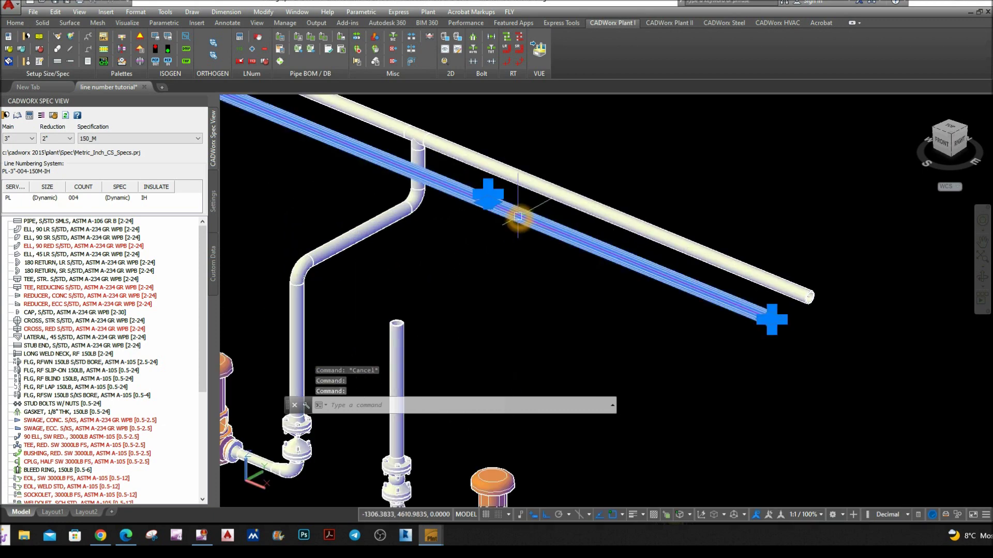
left_click(488, 194)
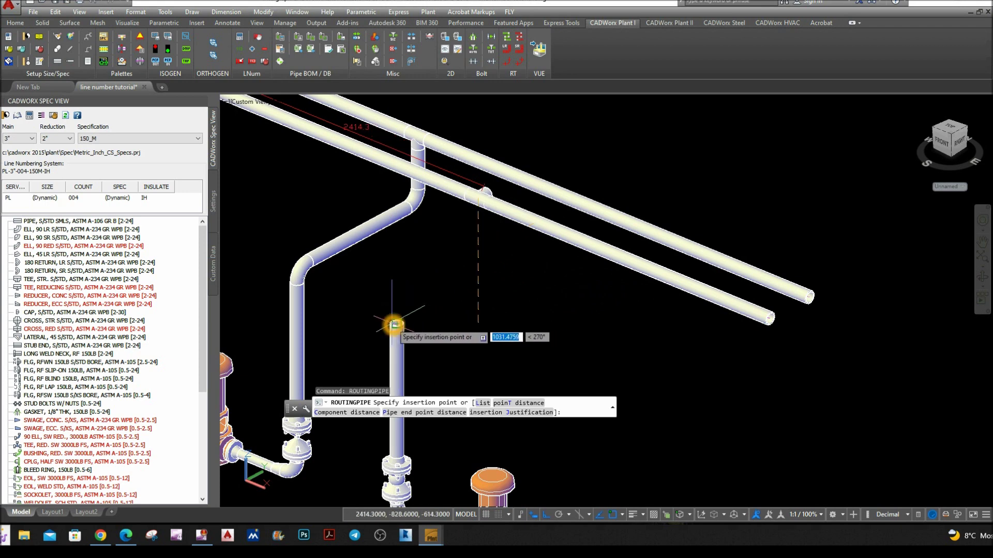
left_click(559, 516)
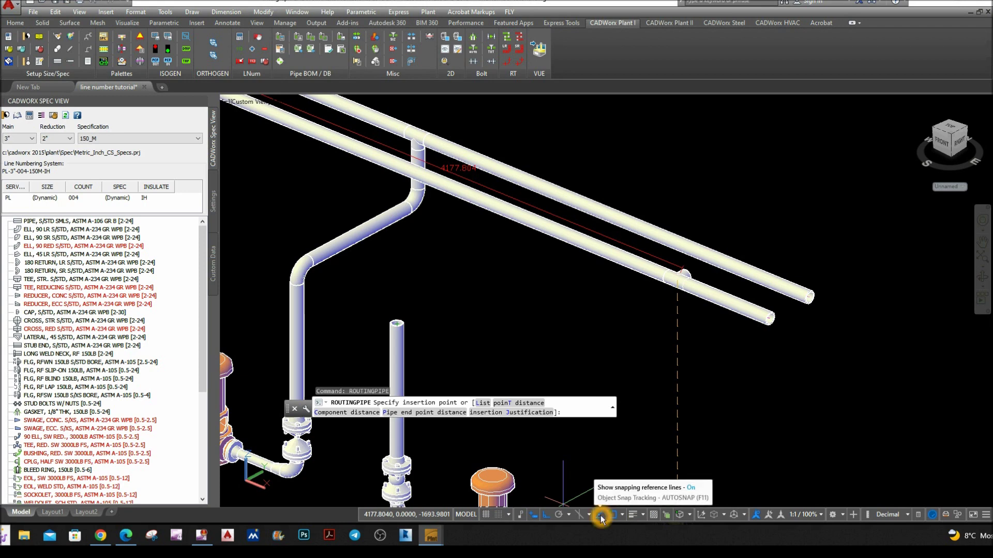
left_click(396, 325)
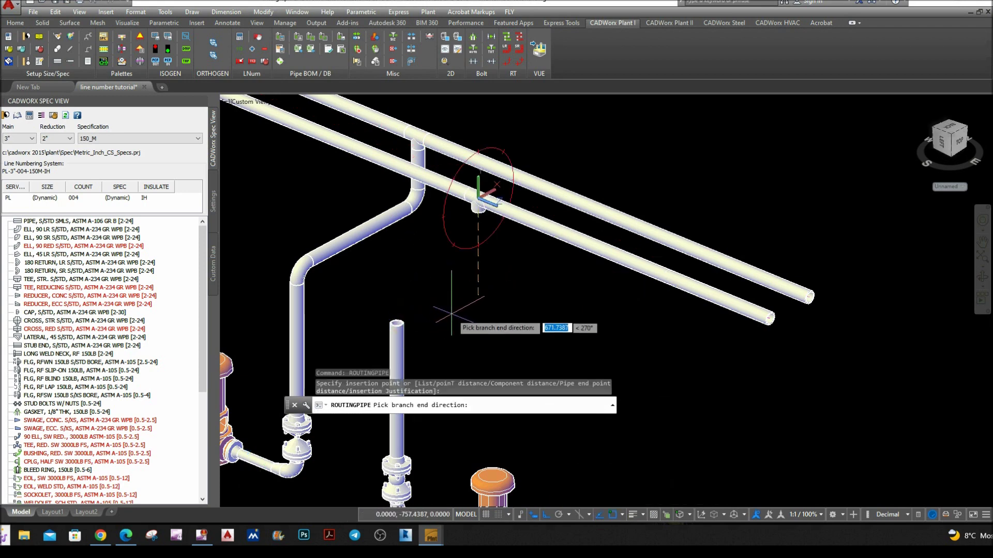
left_click(490, 313)
key("Return")
middle_click_drag(493, 318, 445, 182, "shift")
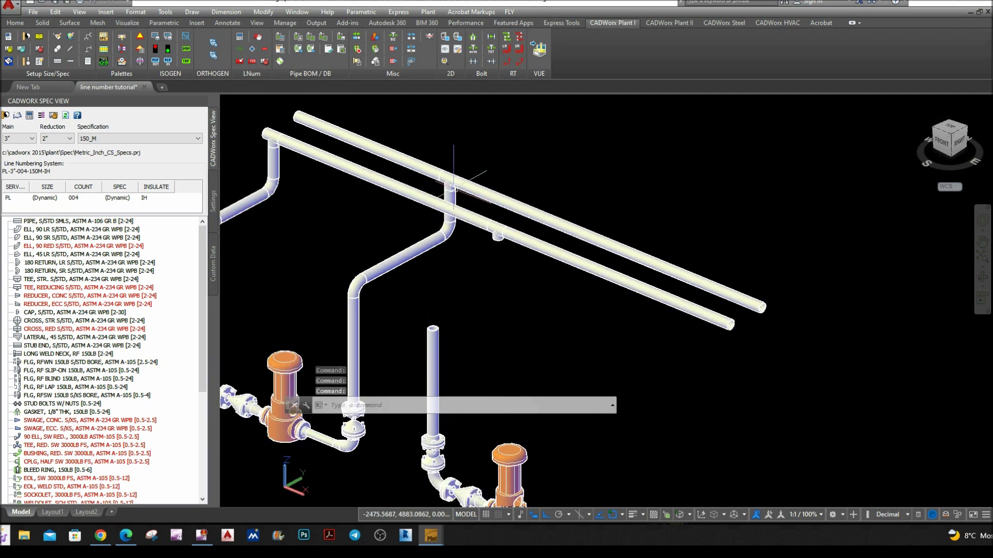
- Place a 90 LR elbow on top of the second pump's vertical pipe, turned towards the headers
scroll(518, 290, "up", 3)
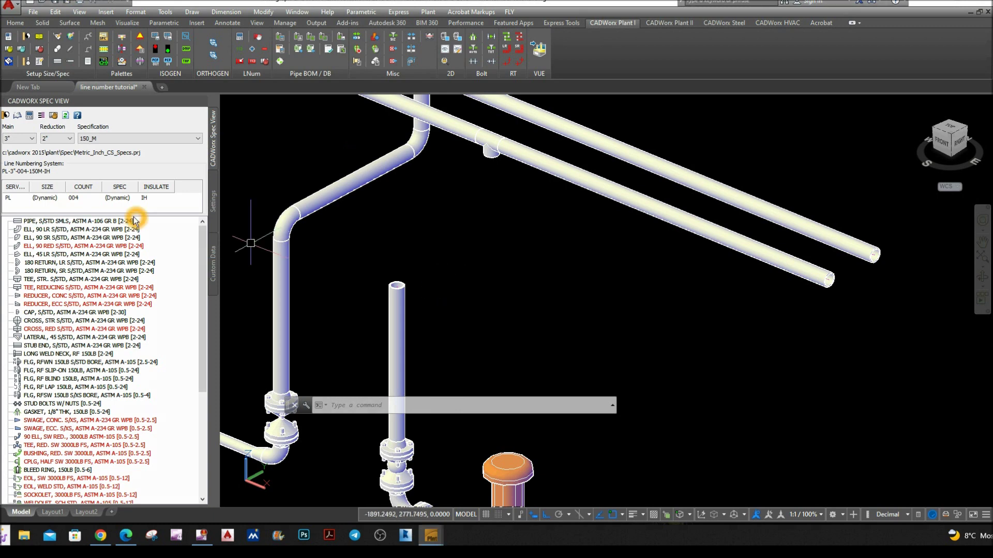
left_click(85, 231)
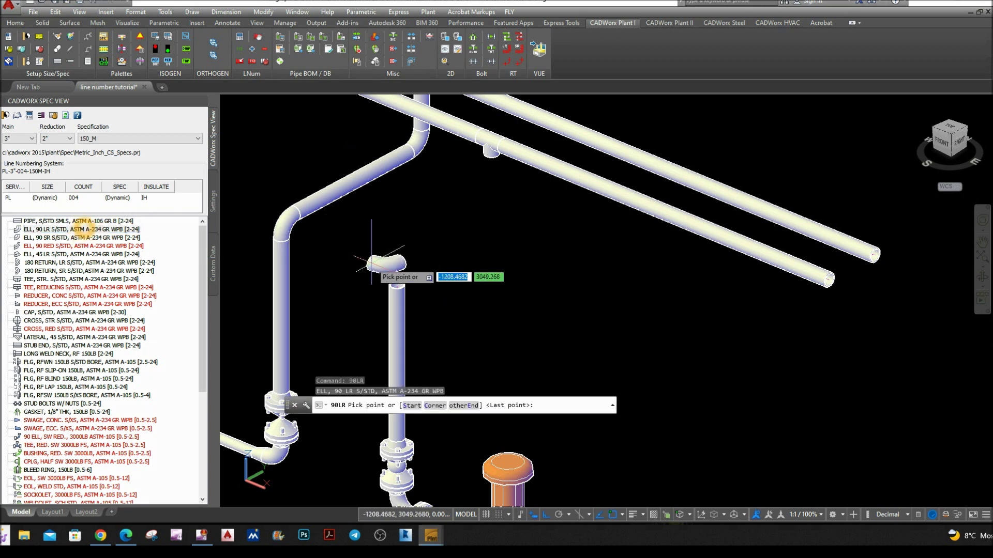
left_click(396, 284)
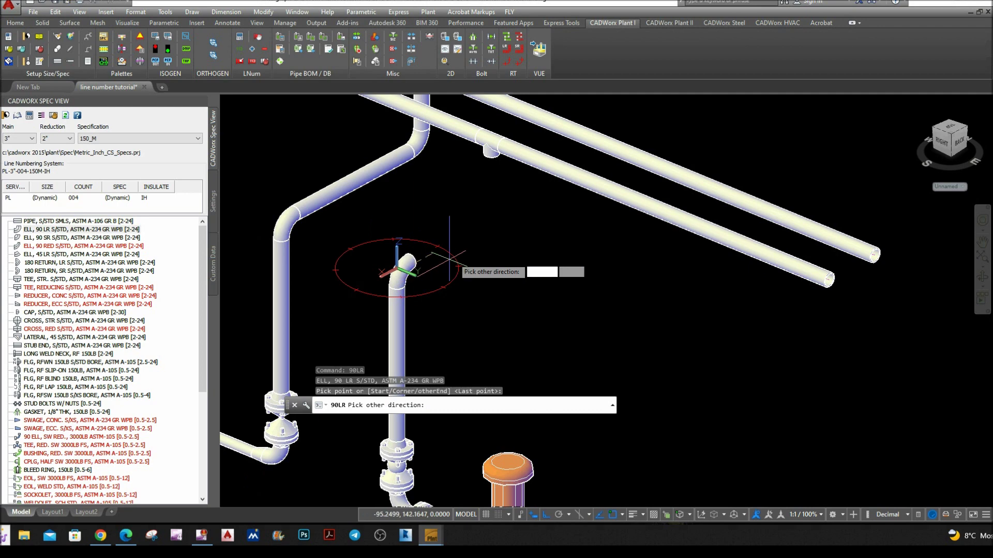
left_click(494, 245)
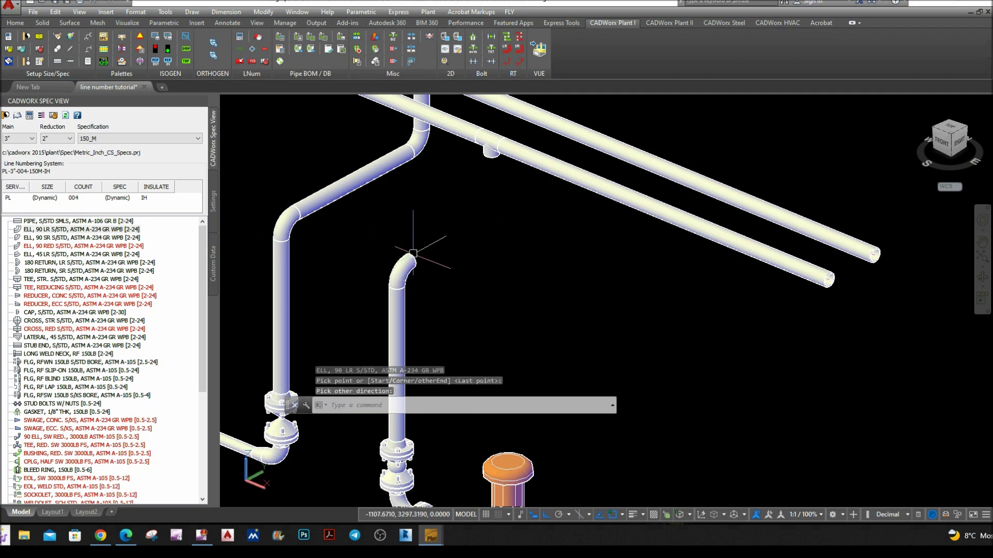
- Start routing pipe from the elbow's open end, connect it to the new header branch and preview the possible routes as lines
scroll(437, 260, "up", 4)
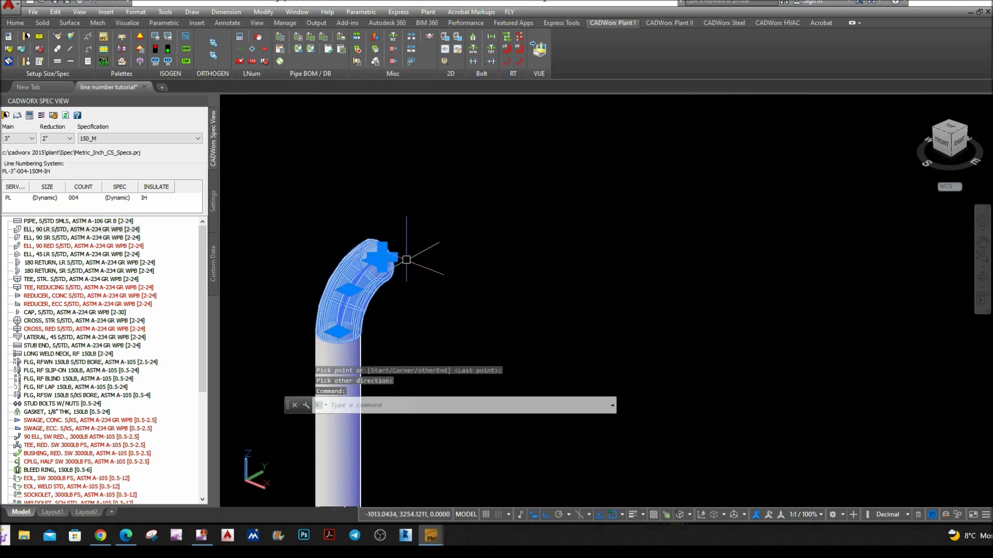
left_click(396, 261)
right_click(476, 241)
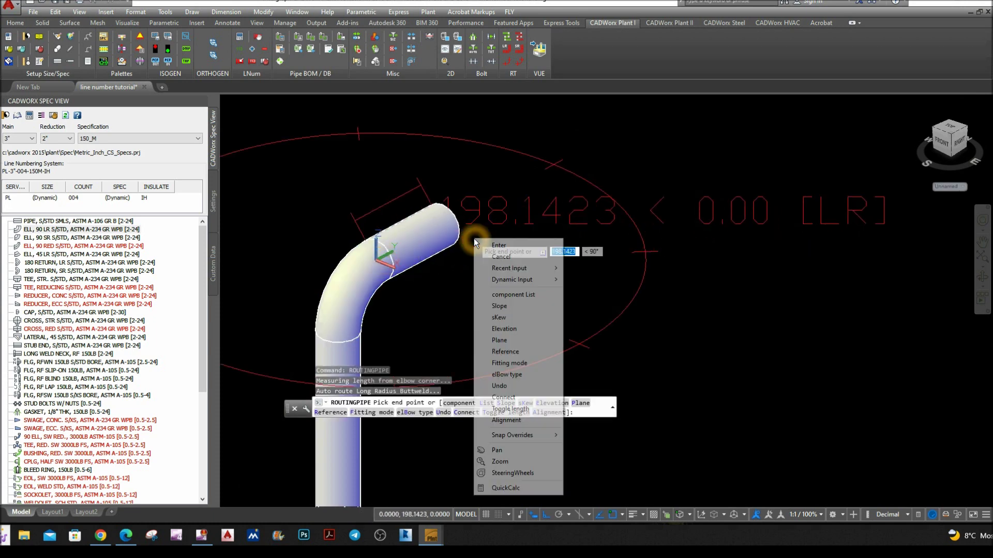
left_click(518, 397)
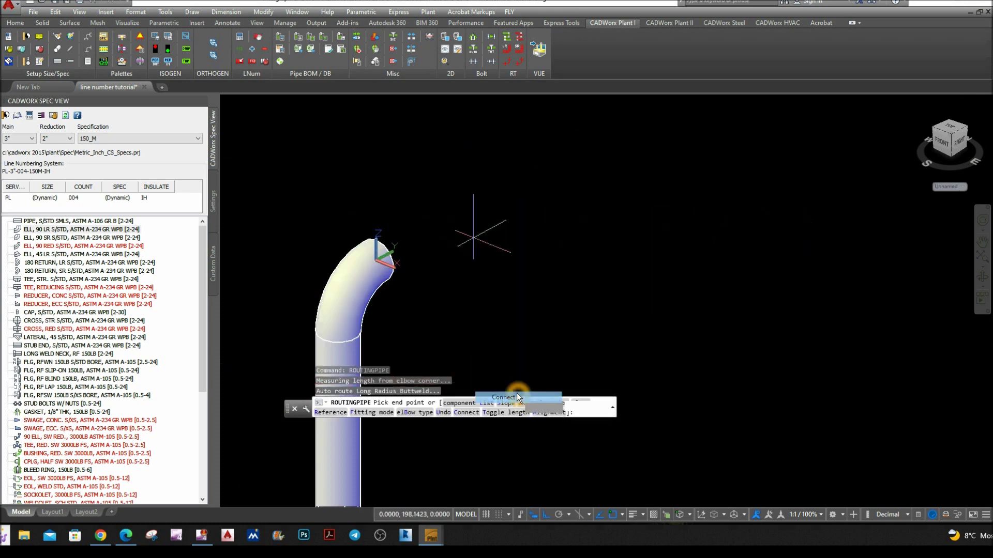
scroll(522, 357, "down", 3)
scroll(518, 293, "up", 2)
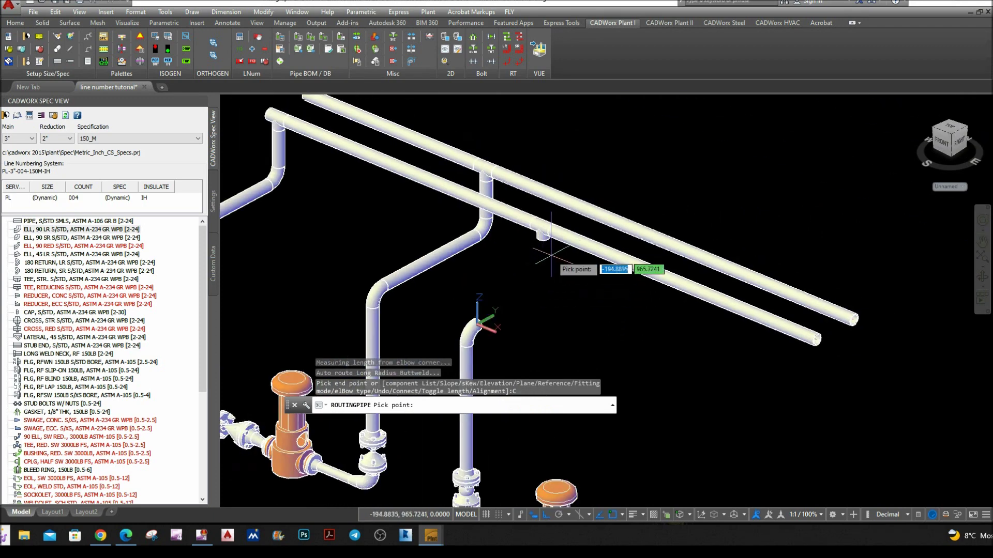
scroll(541, 243, "up", 4)
left_click(538, 231)
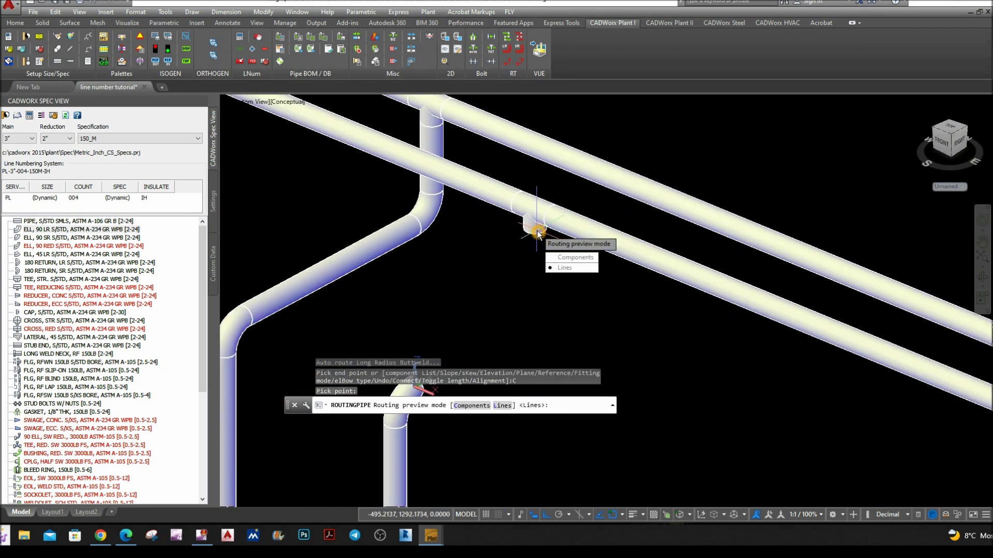
left_click(565, 268)
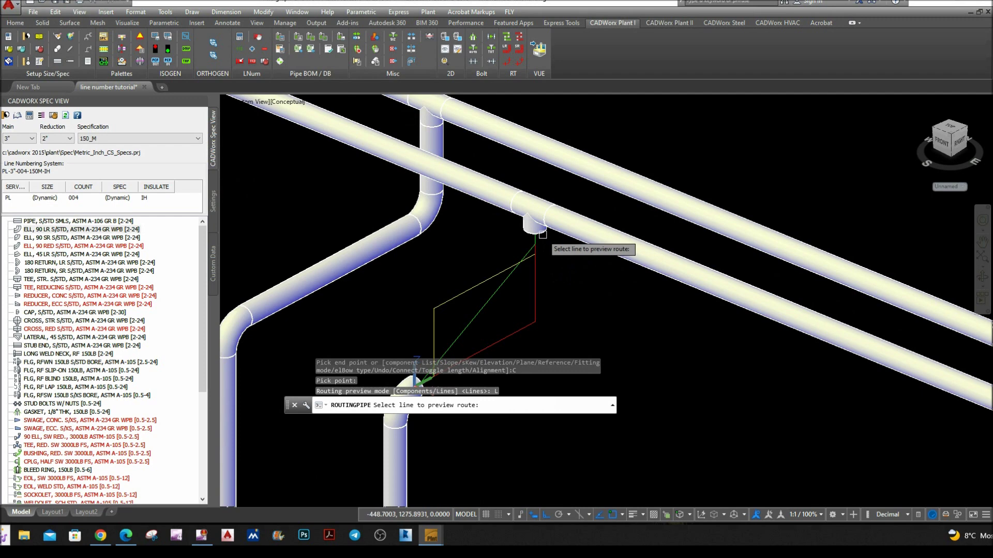
- Accept the route that runs horizontally from the elbow and turns vertically up into the header branch
scroll(543, 235, "down", 2)
middle_click_drag(543, 235, 527, 197)
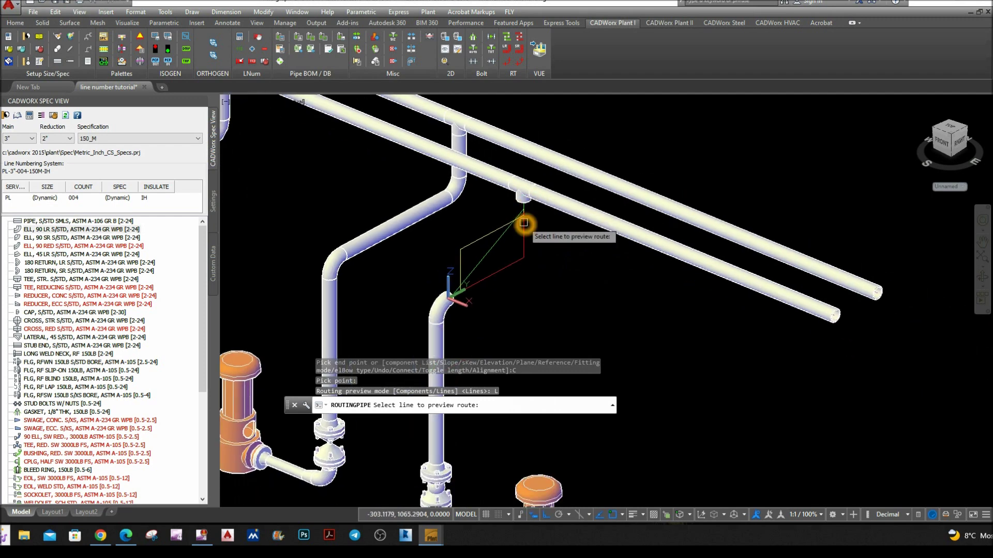
scroll(506, 281, "up", 2)
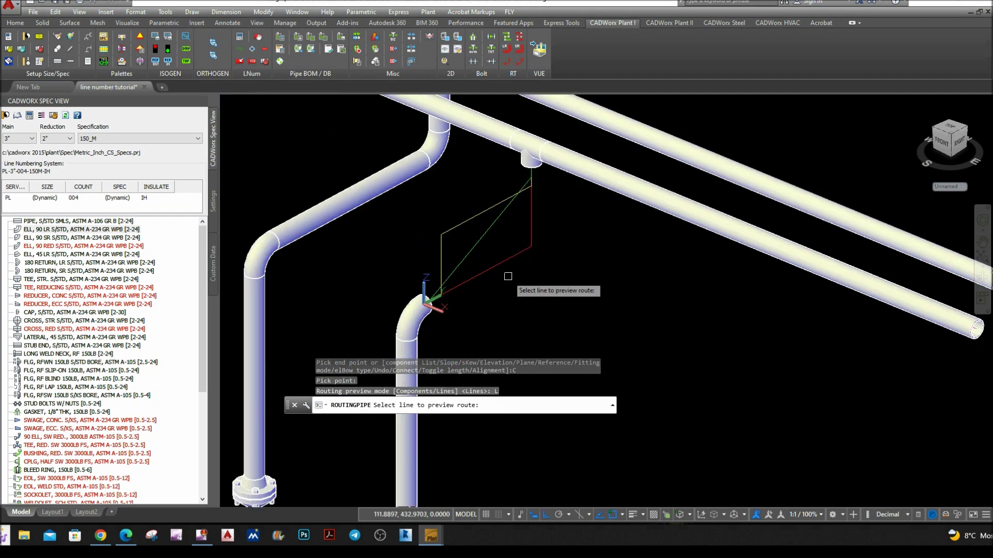
left_click(511, 262)
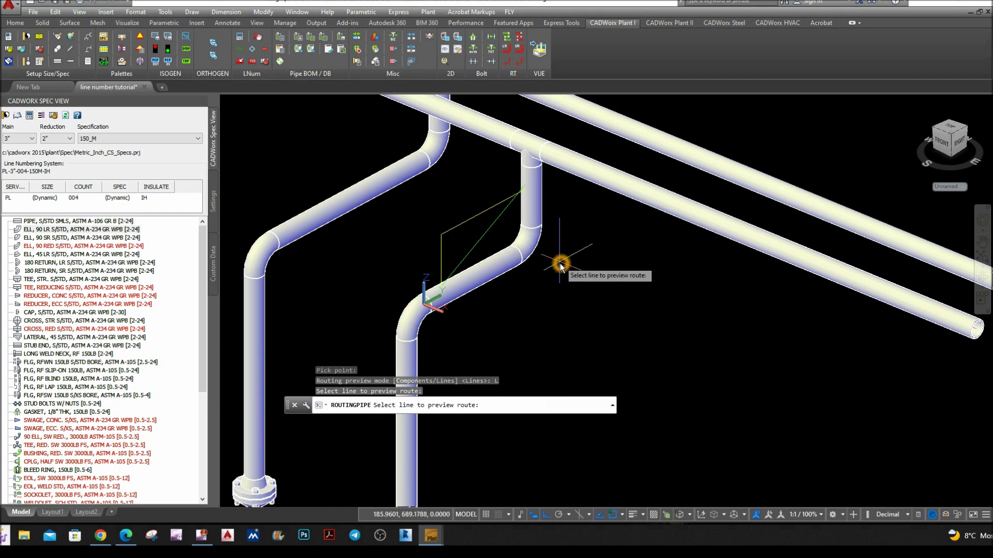
left_click(584, 300)
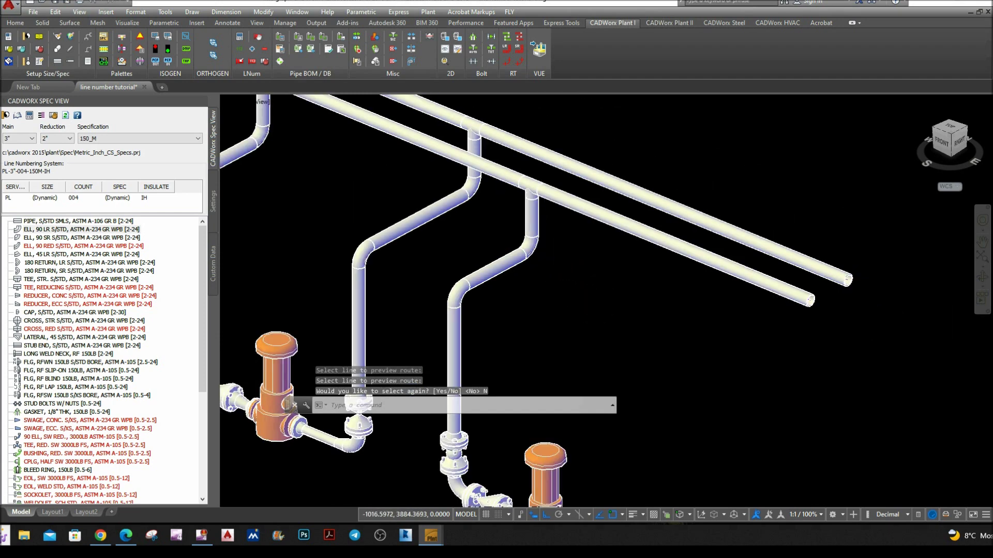
- Check the completed connection to the header in the Right view and in 3D around both pumps
left_click(250, 106)
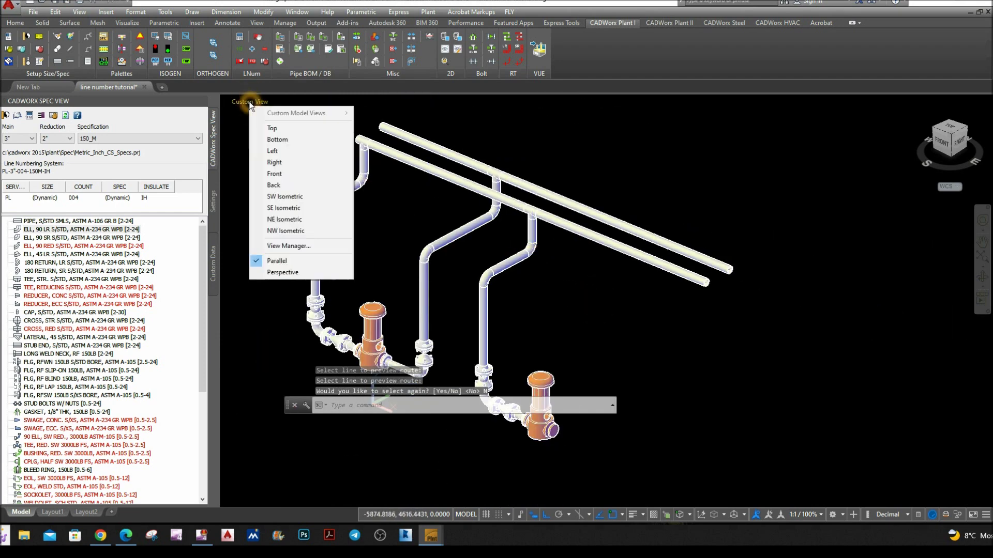
left_click(285, 163)
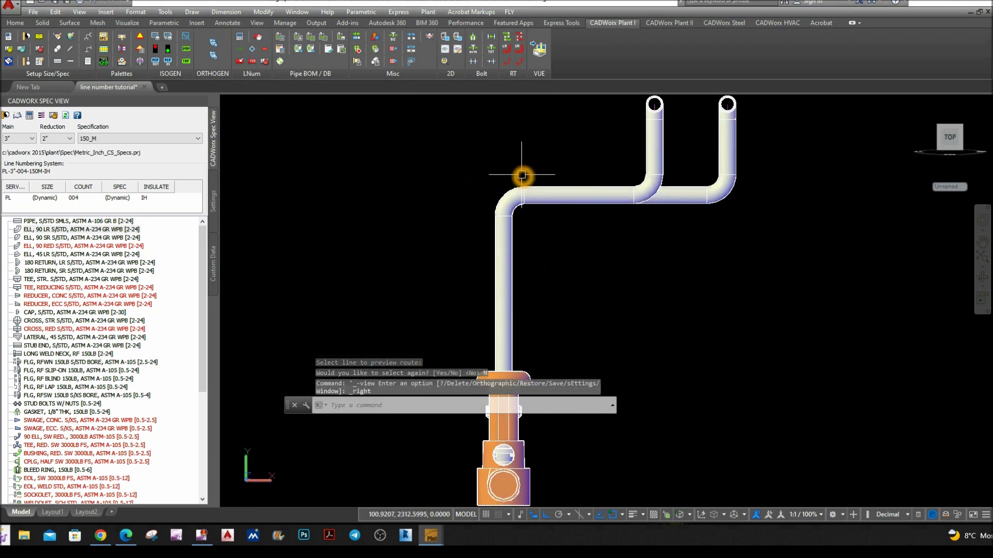
middle_click_drag(521, 174, 532, 193, "shift")
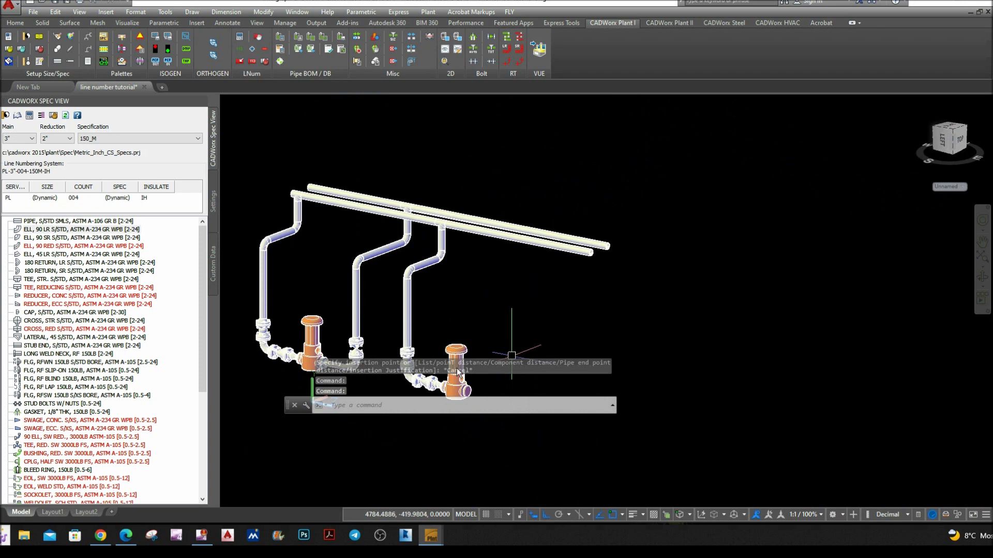
middle_click_drag(452, 326, 460, 267)
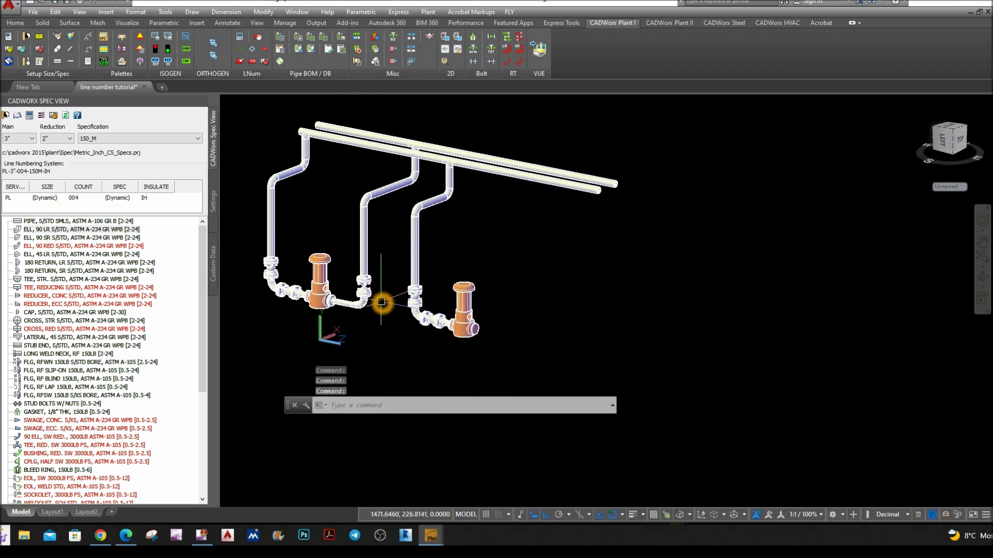
scroll(381, 305, "up", 2)
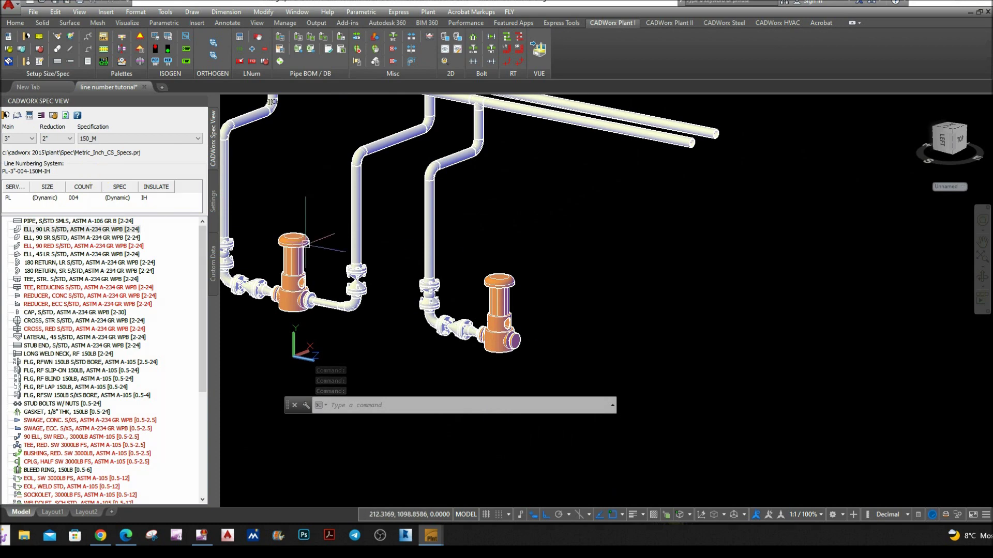
- Set the line number count to 005, the main size to 2" and the reduction size to 3"
left_click(94, 200)
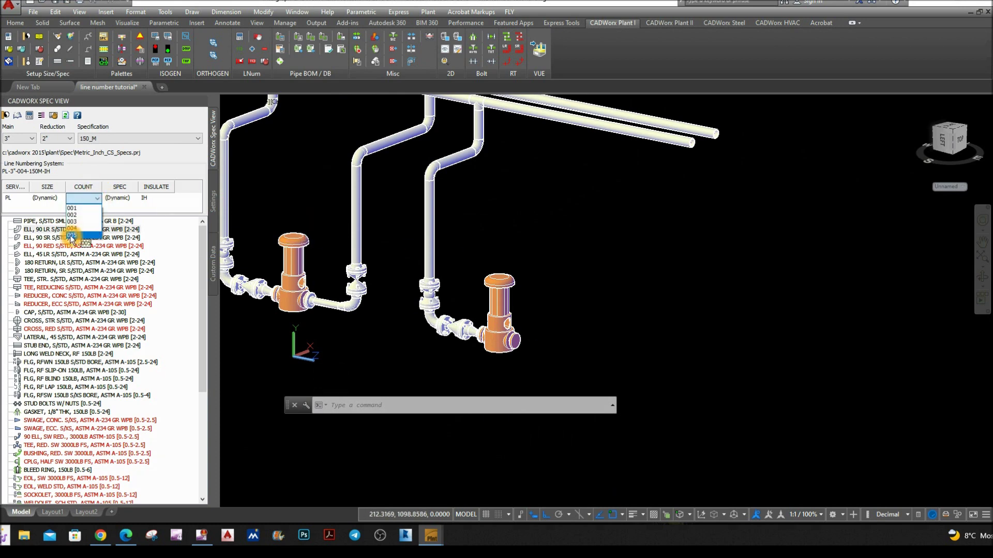
left_click(72, 236)
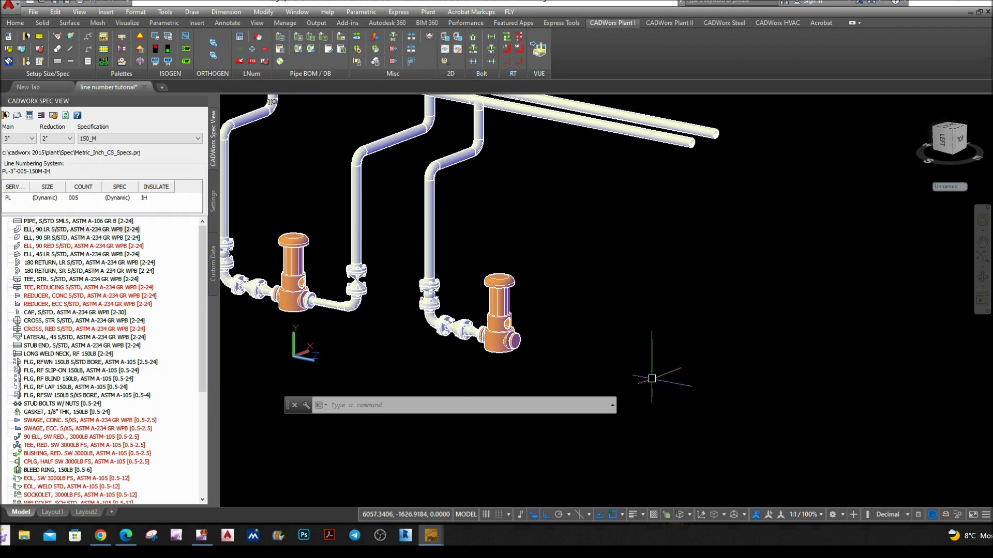
left_click(29, 140)
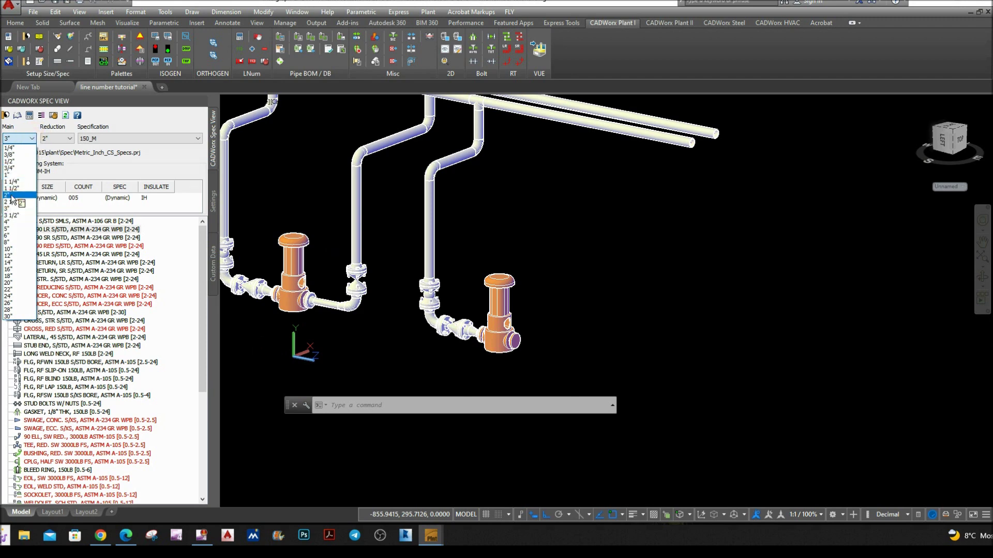
left_click(11, 196)
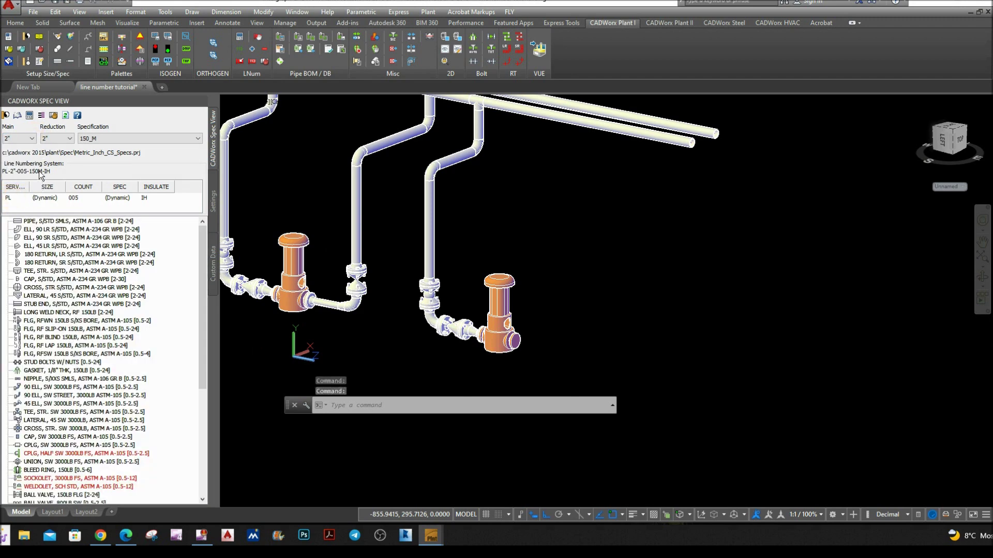
left_click(70, 139)
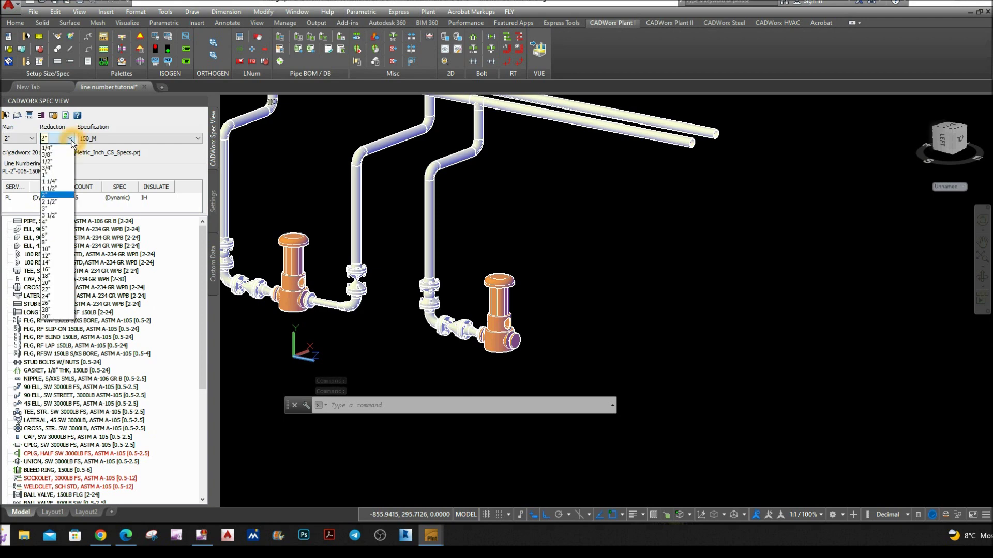
left_click(44, 209)
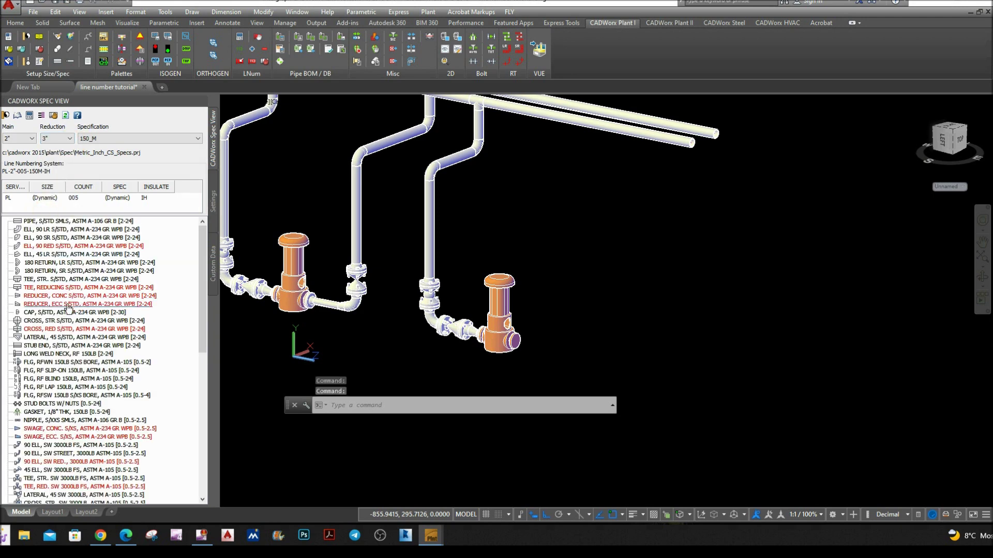
- Place a 2" RFWN 150LB flange at the center of the second pump's open nozzle, pointing outward
left_click(39, 363)
scroll(567, 288, "up", 2)
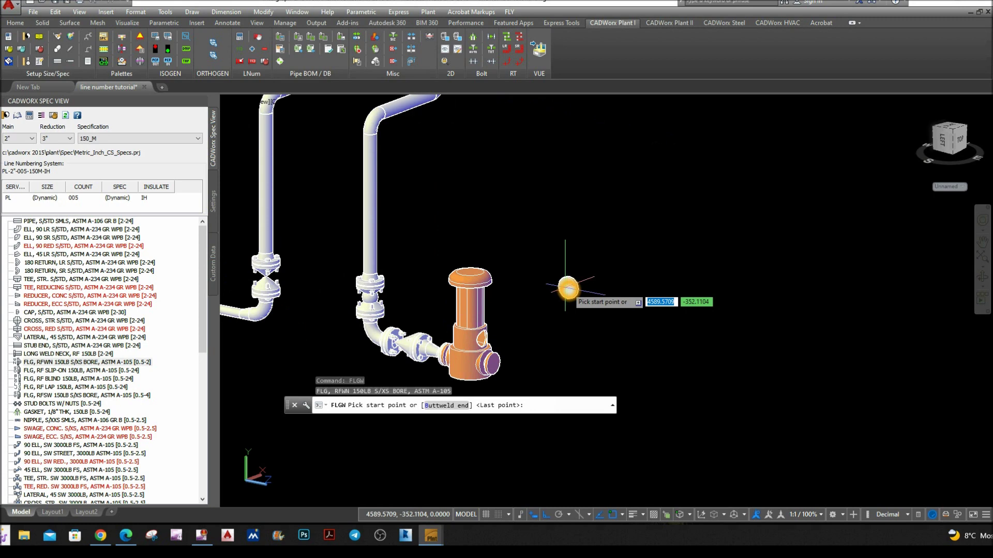
right_click(557, 282, "shift")
left_click(600, 159)
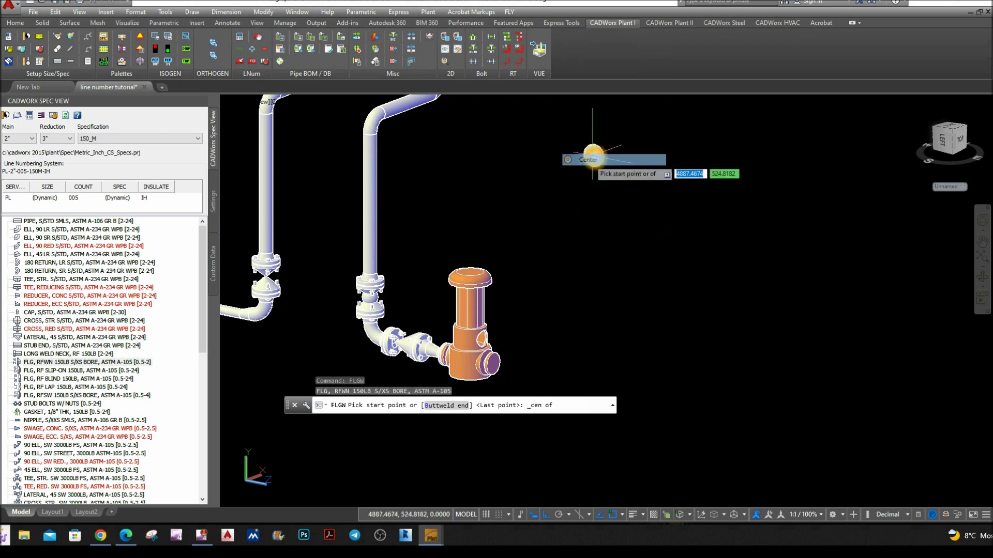
scroll(525, 366, "up", 3)
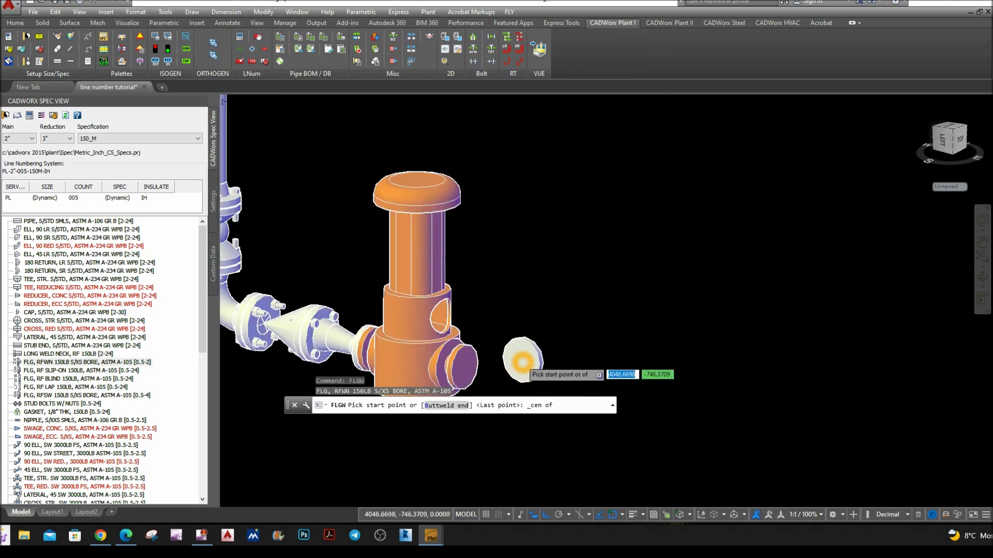
left_click(468, 369)
scroll(497, 362, "down", 4)
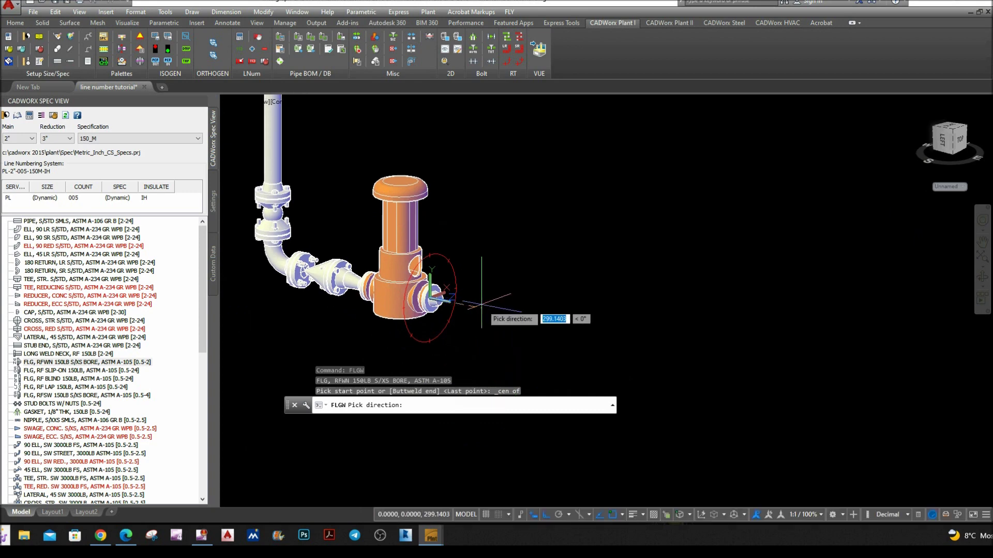
left_click(513, 319)
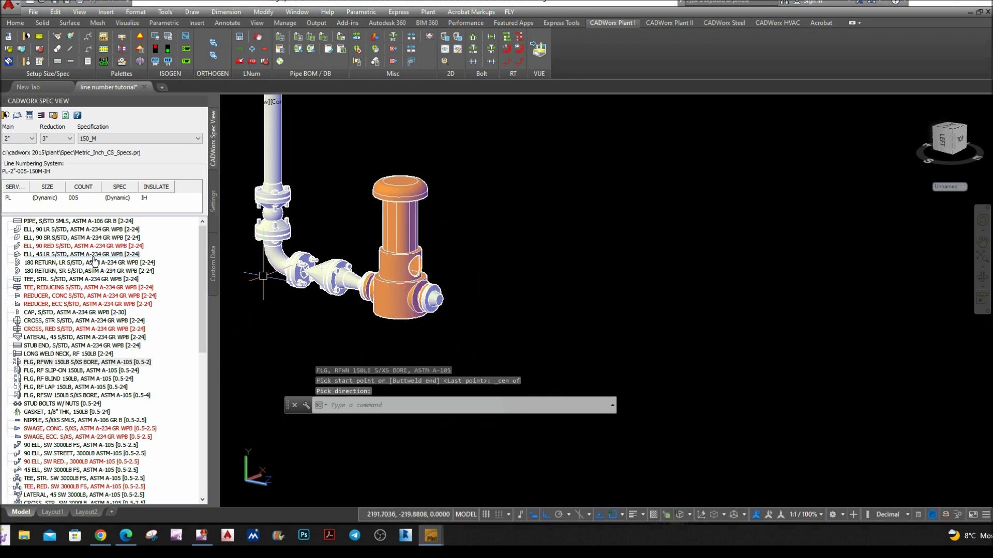
- Route a straight 2" pipe 300 mm long outward from the new flange on the second pump
left_click(47, 222)
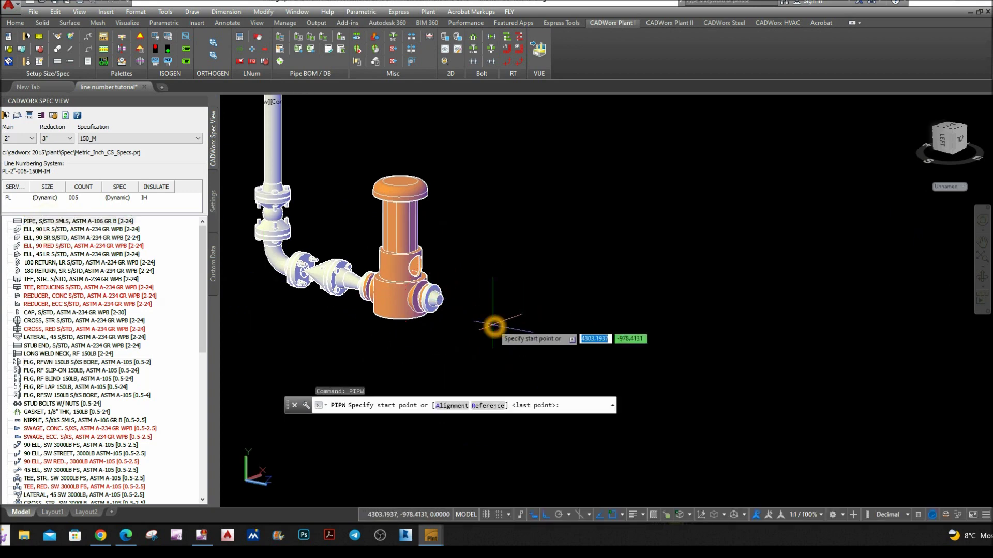
scroll(494, 326, "up", 1)
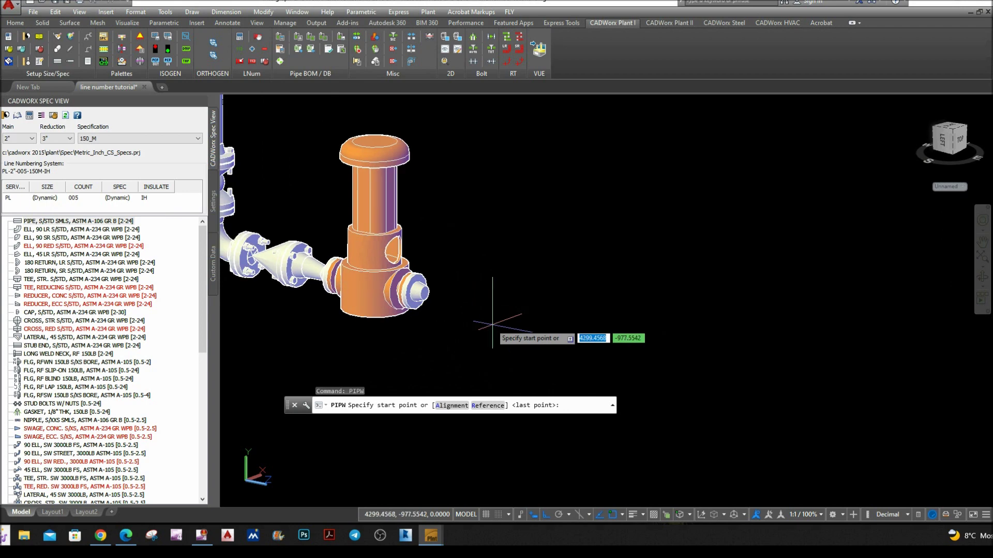
left_click(424, 294)
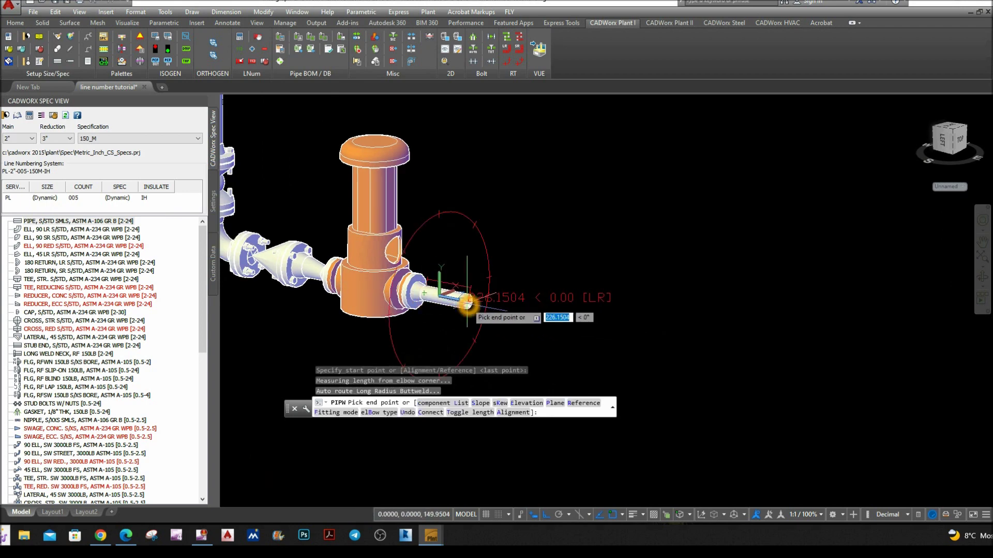
key("Return")
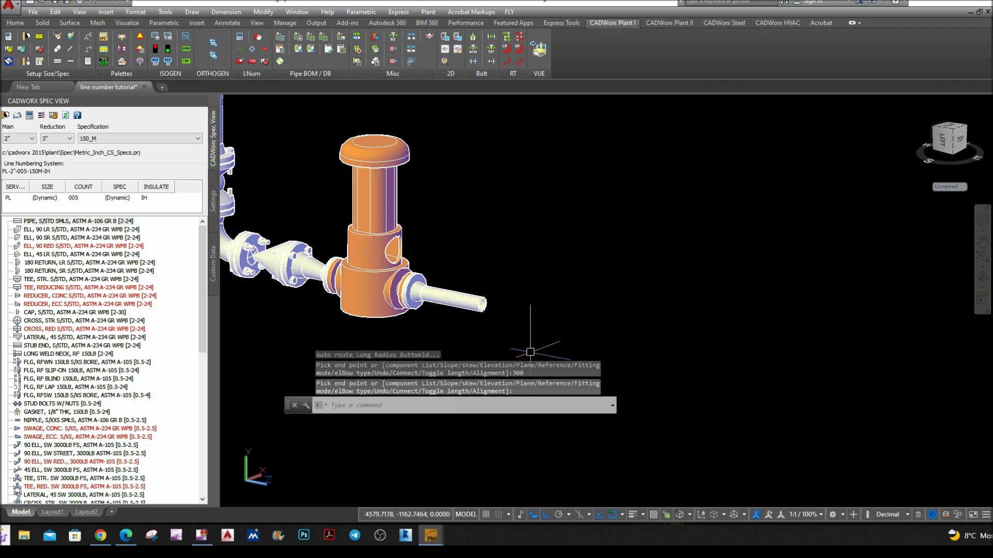
- Inspect the new pipe and check the line number of the flange on the second pump's opposite nozzle
scroll(427, 292, "up", 1)
left_click(451, 298)
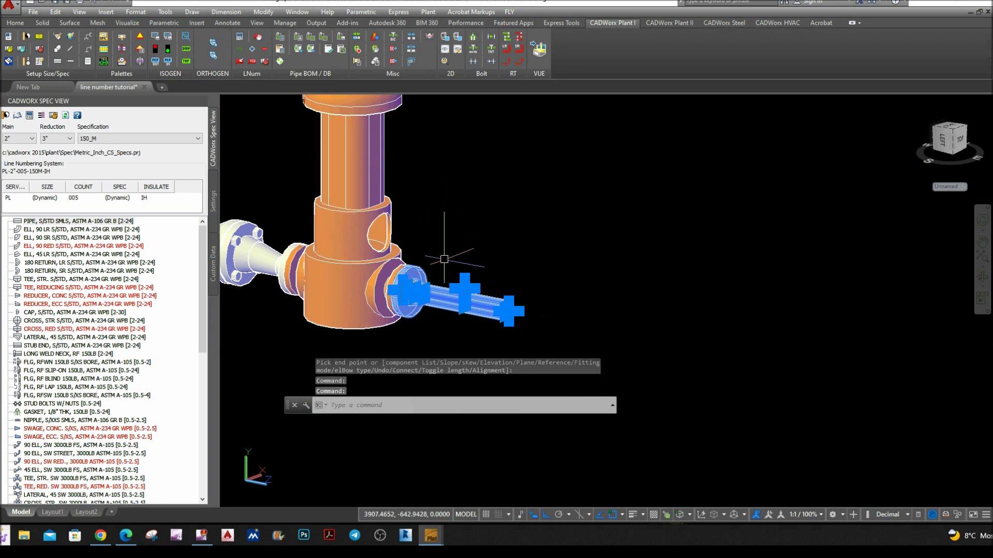
key("Escape")
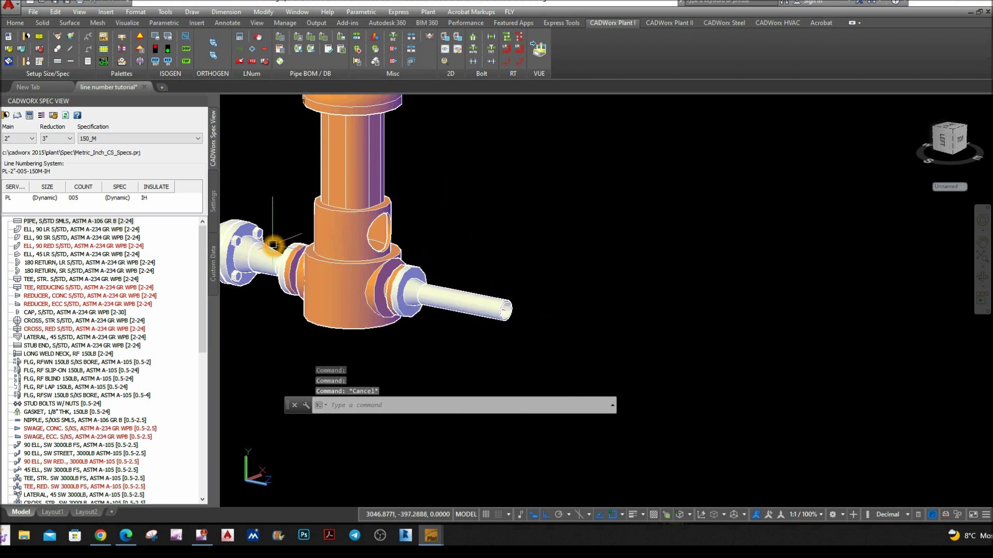
scroll(272, 243, "up", 2)
double_click(324, 244)
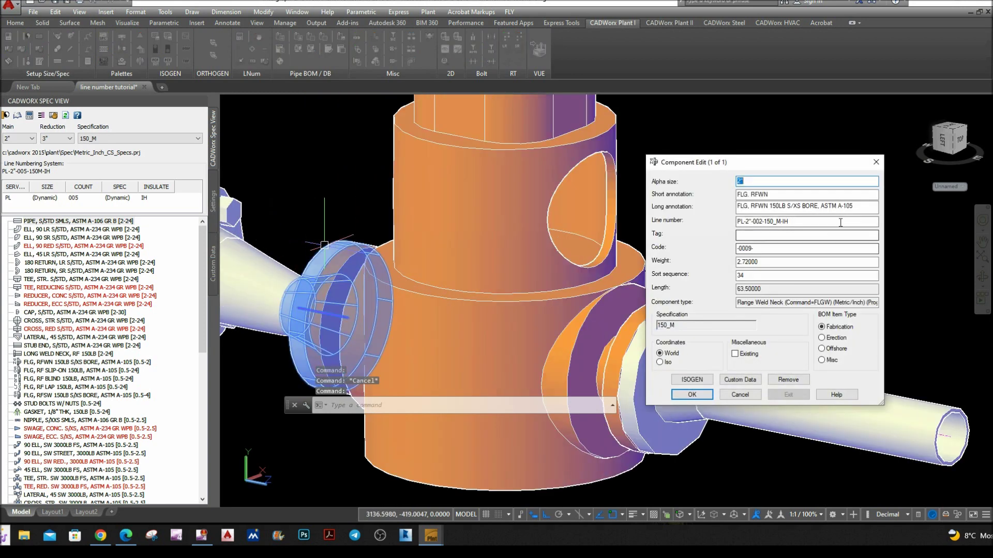
left_click(875, 162)
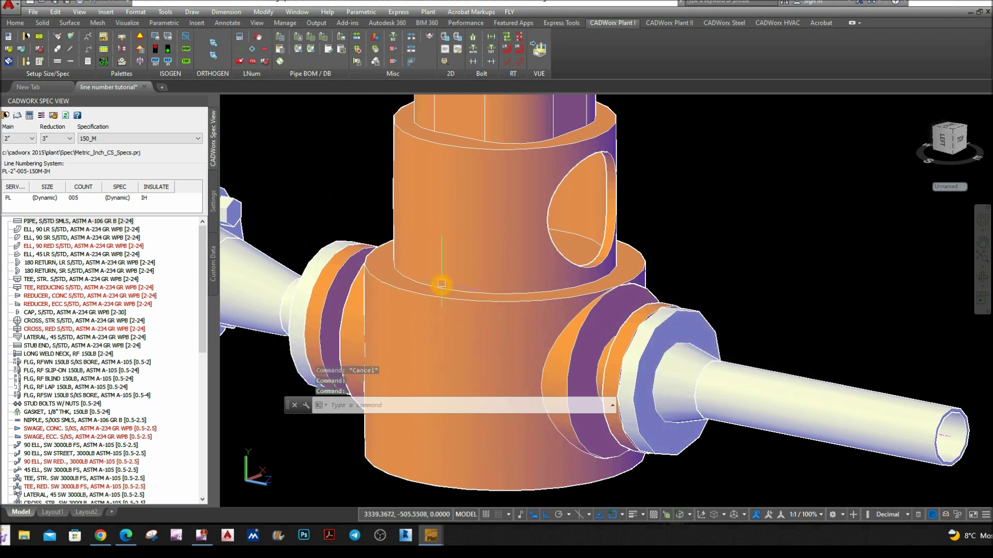
scroll(443, 281, "down", 2)
scroll(393, 273, "up", 3)
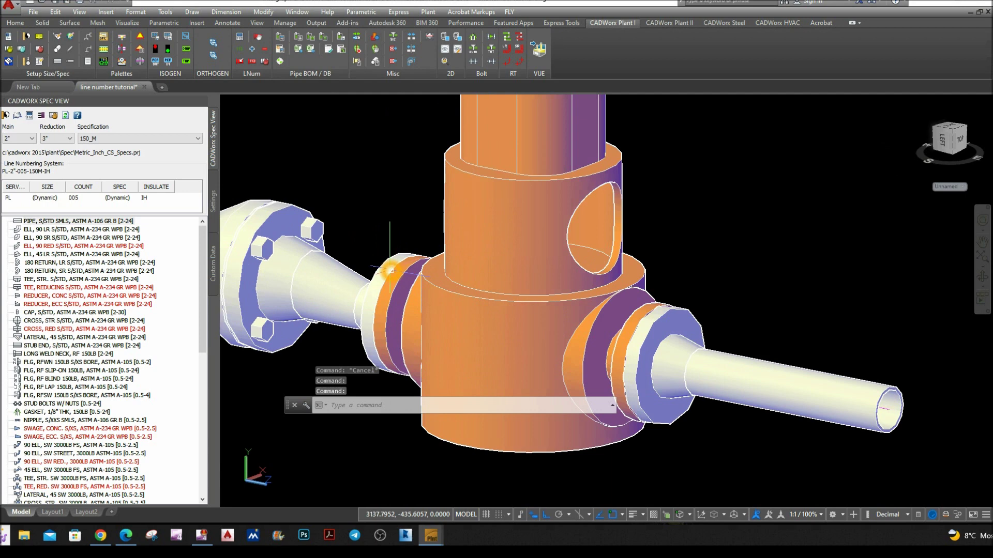
left_click(387, 266)
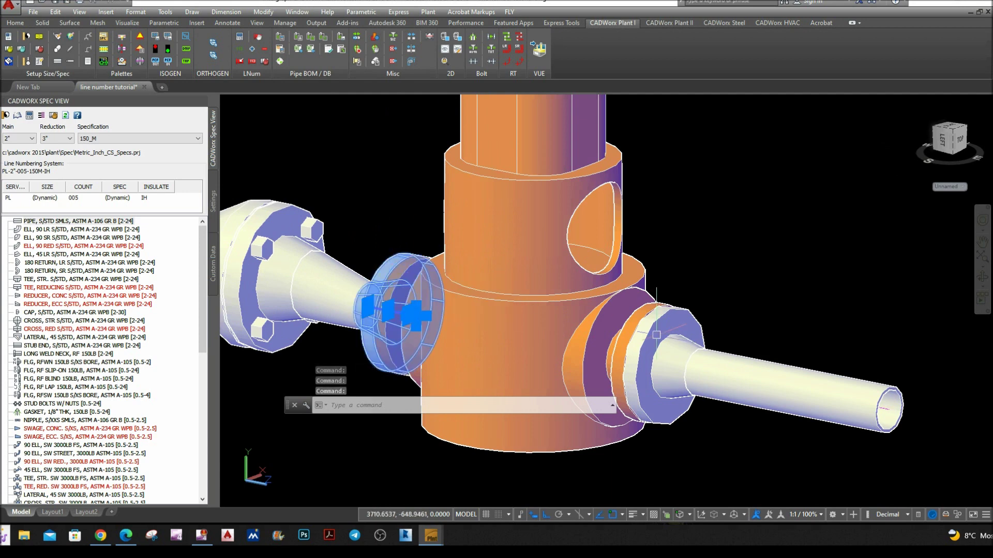
left_click(741, 371)
key("Escape")
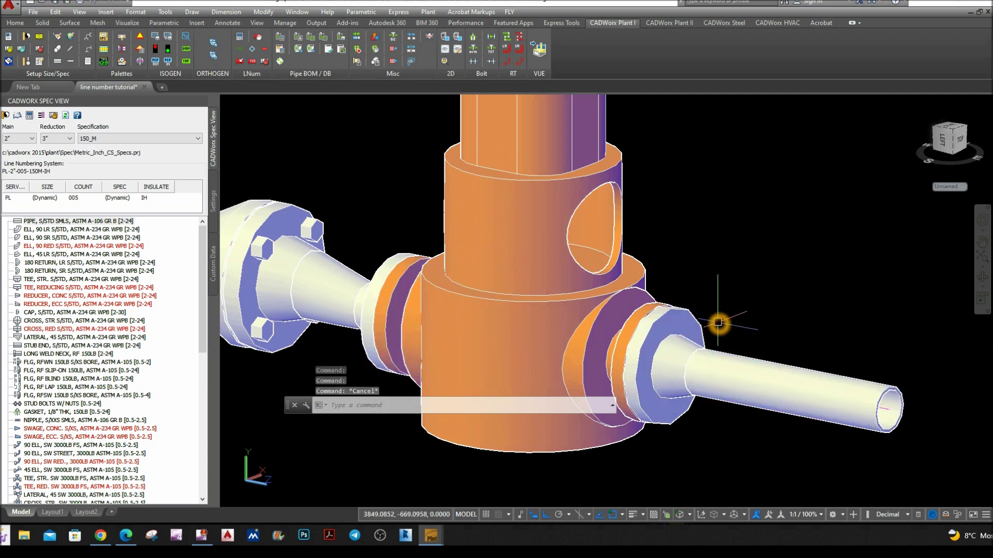
- Replace the opposite nozzle flange's line number with PL-2"-005-150_M-IH and check it in the component data
left_click(139, 264)
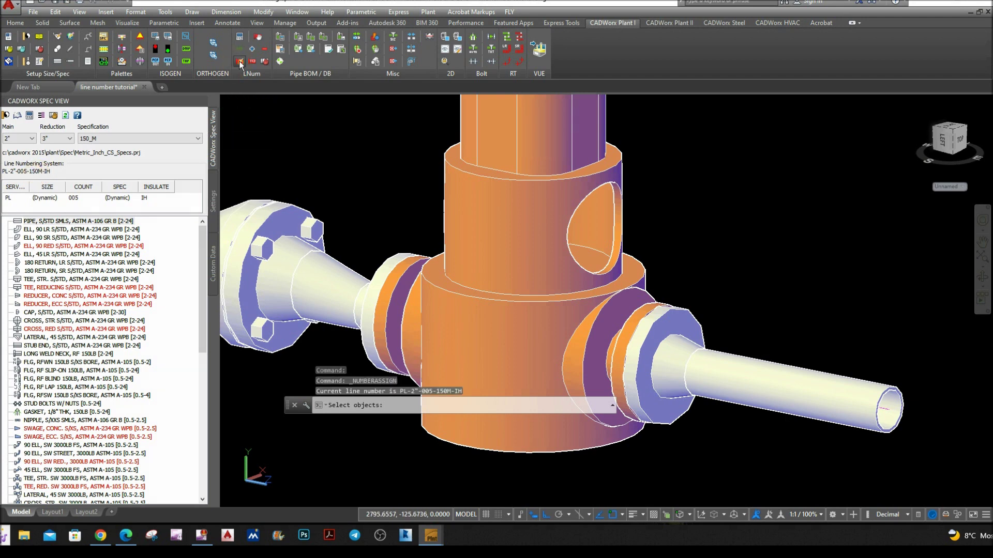
left_click(383, 250)
key("Return")
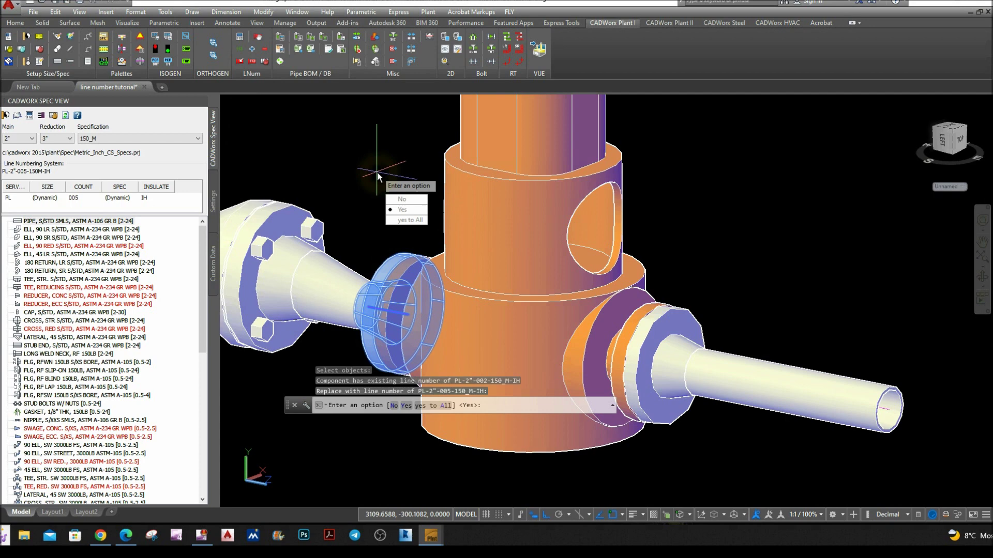
left_click(405, 208)
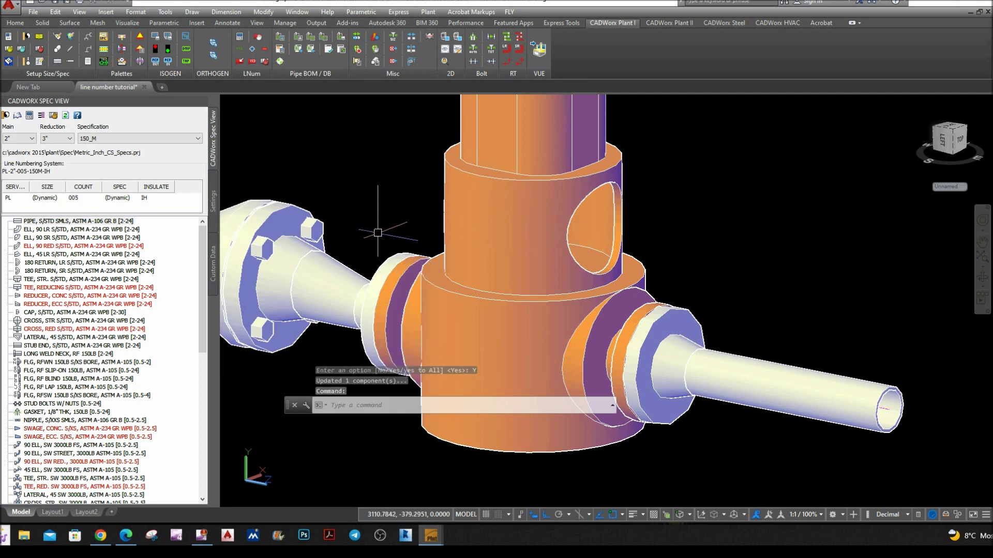
double_click(385, 264)
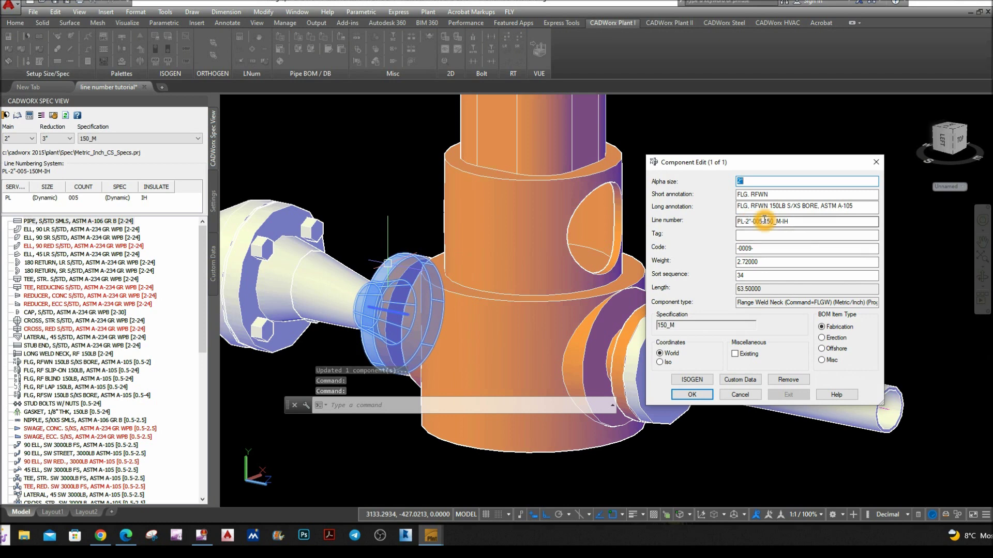
left_click(876, 162)
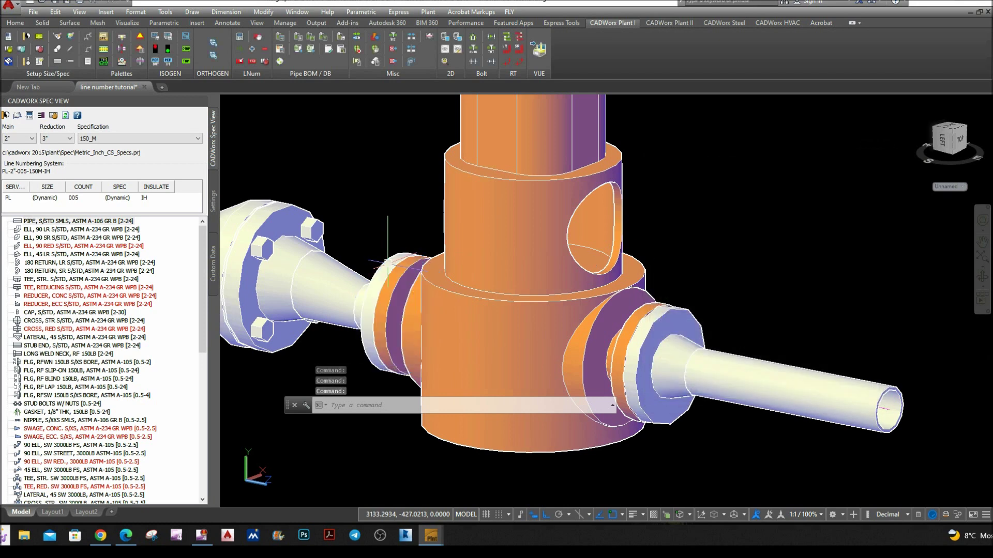
- Add 006 to the COUNT category's values in the line numbering dropdown setup
scroll(633, 243, "down", 3)
scroll(281, 255, "down", 2)
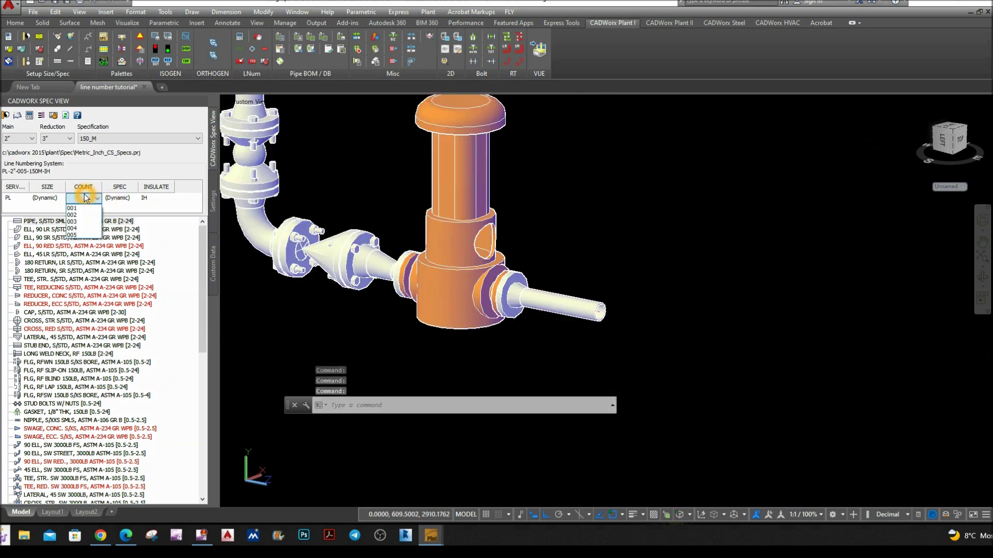
left_click(567, 213)
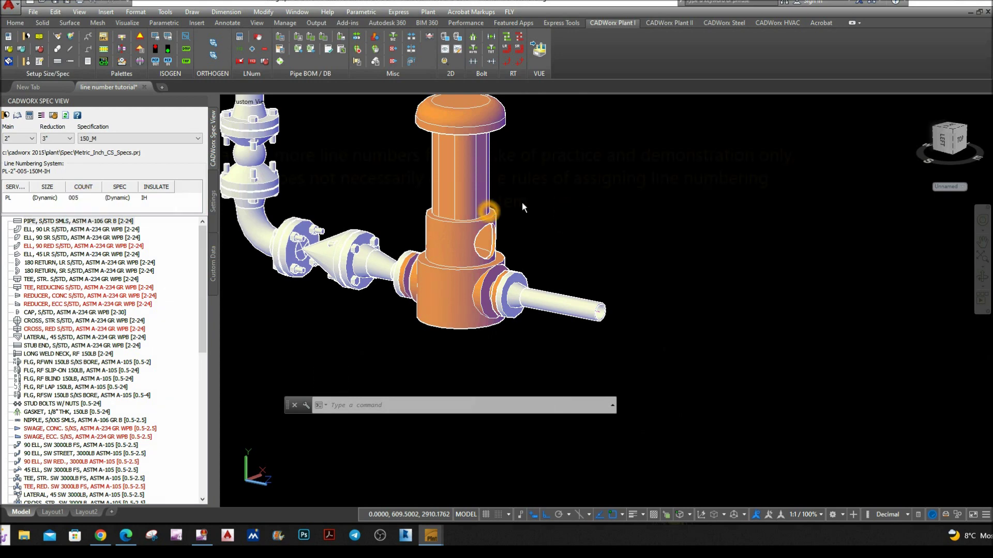
scroll(525, 202, "down", 3)
left_click(118, 220)
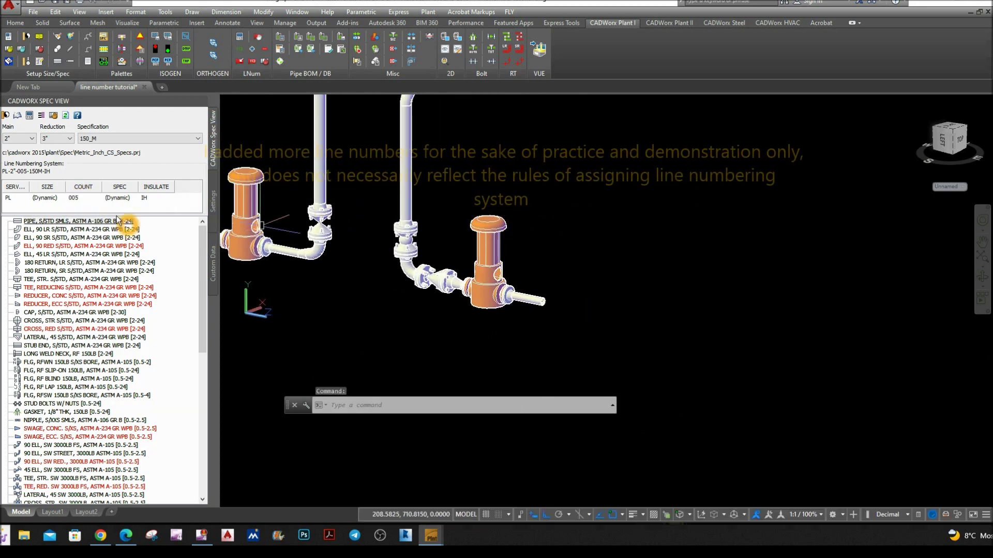
left_click(43, 115)
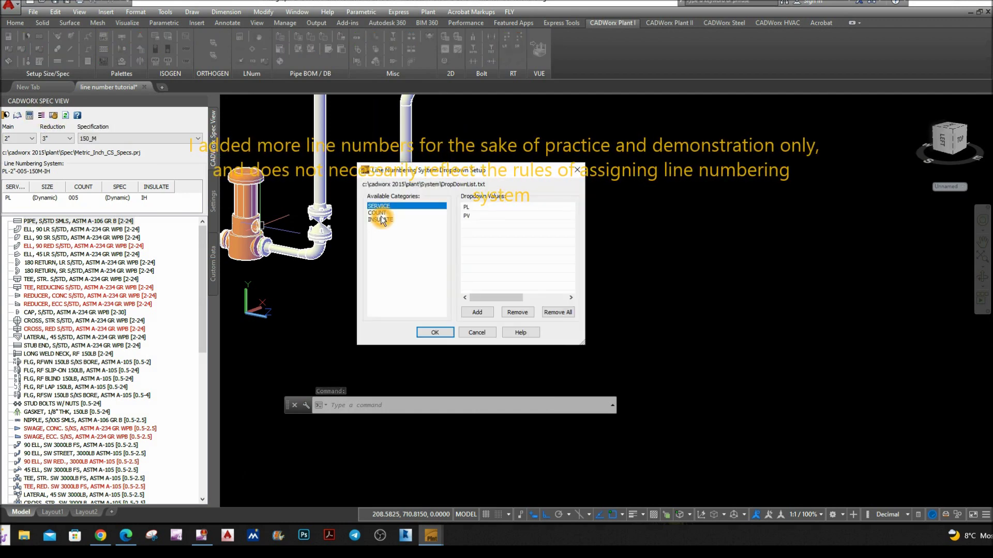
left_click(383, 220)
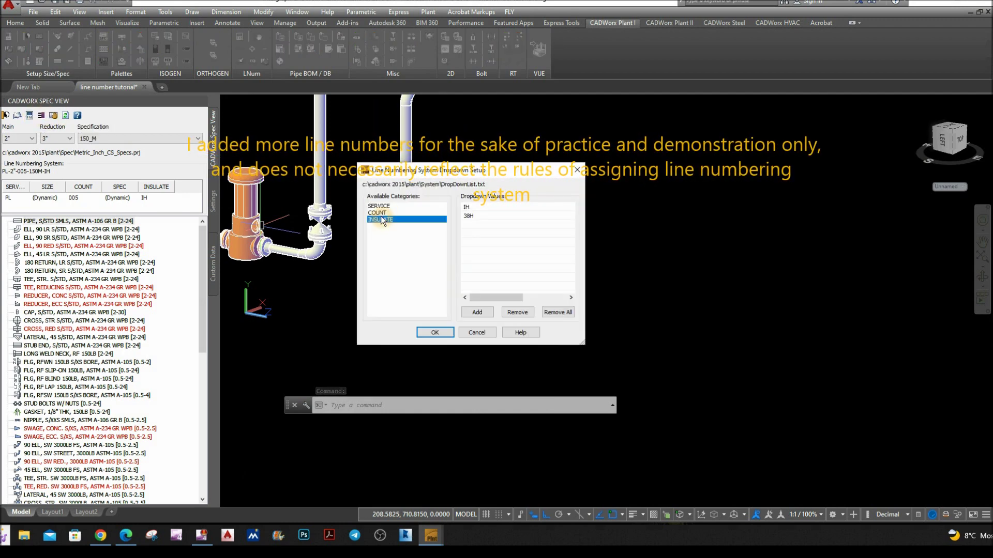
left_click(408, 212)
double_click(471, 250)
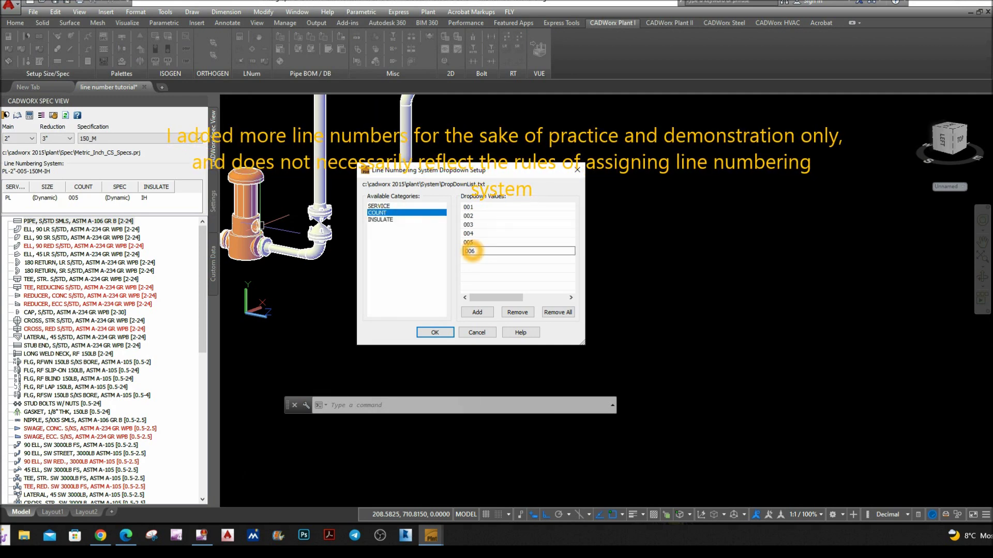
key("Return")
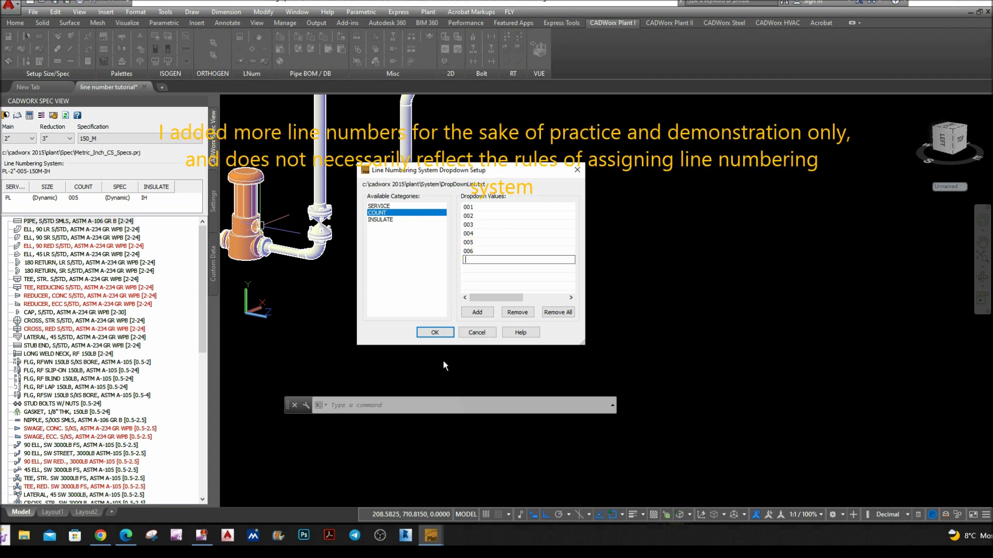
left_click(436, 333)
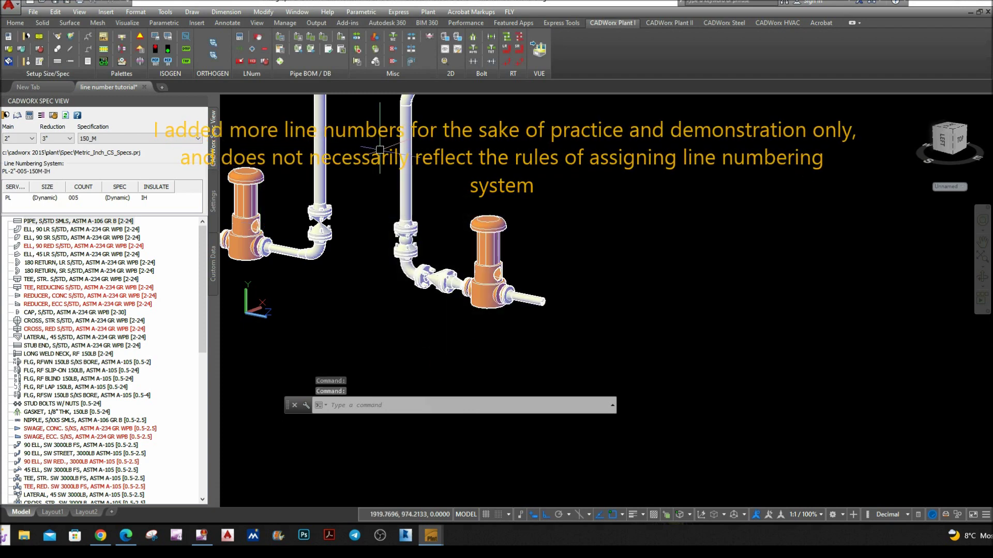
- Set the line number count to 006, the main size to 3" and the reduction size to 2"
left_click(83, 198)
left_click(84, 241)
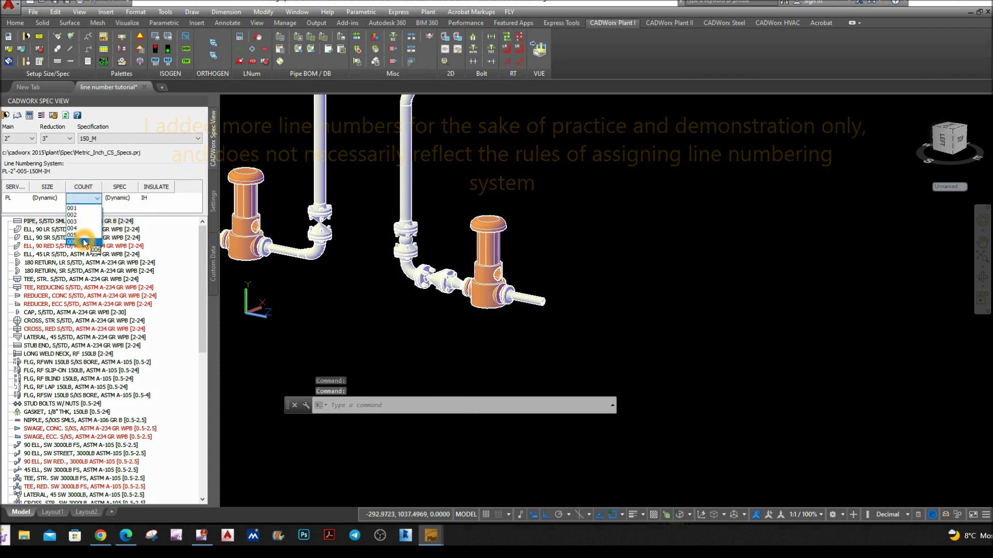
left_click(32, 138)
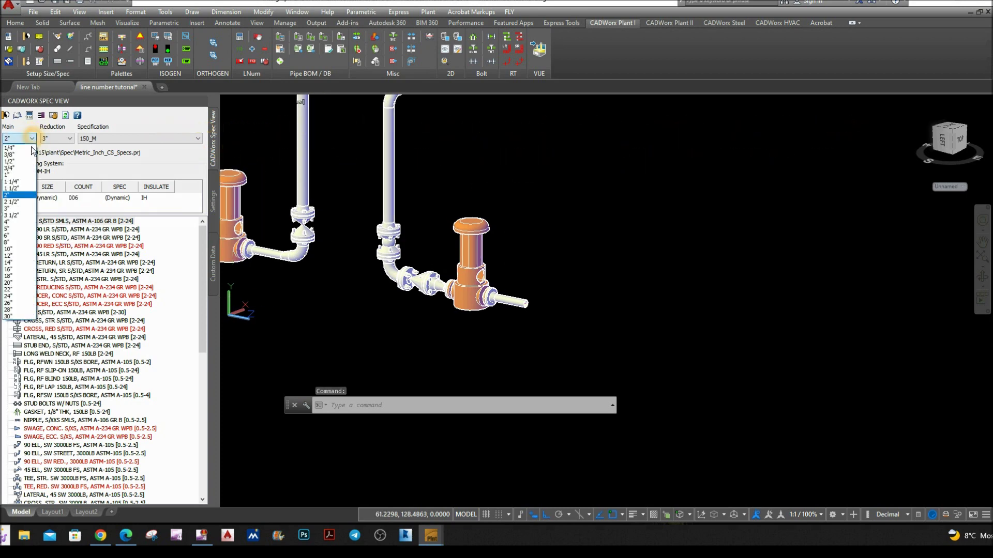
left_click(20, 208)
left_click(69, 139)
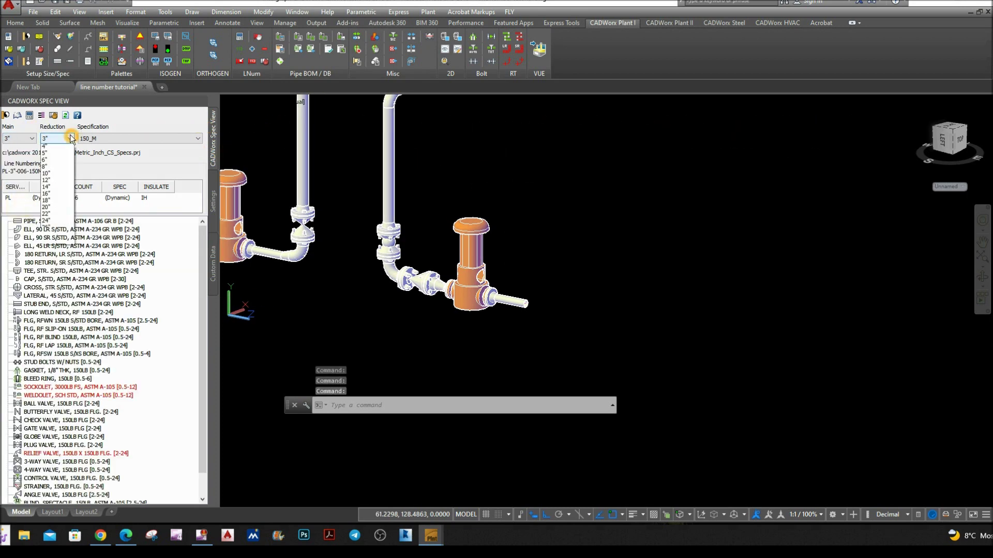
left_click(45, 197)
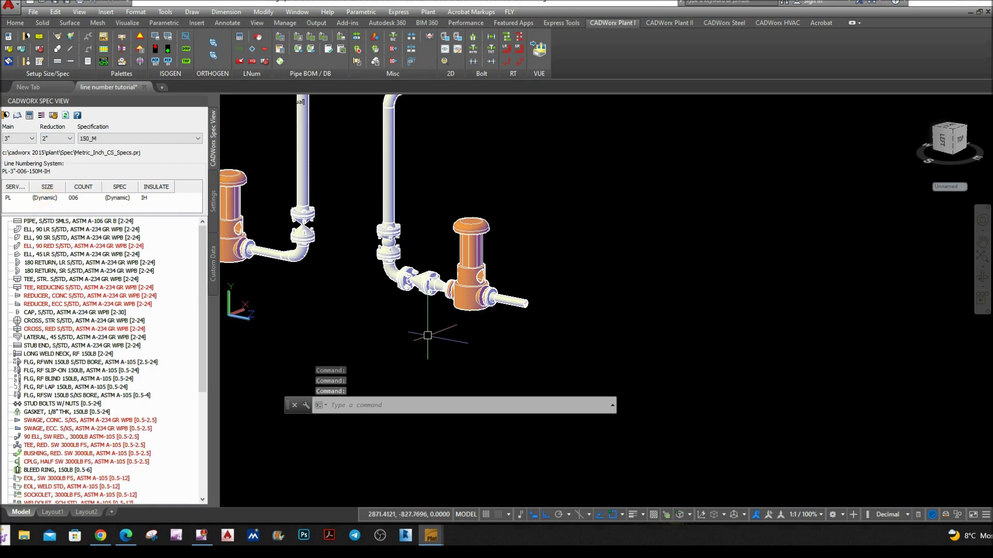
- Place a 3"x2" eccentric reducer, small end on the second pump's open pipe end, with current line number PL-3"-006-150_M-IH
middle_click_drag(317, 310, 398, 310)
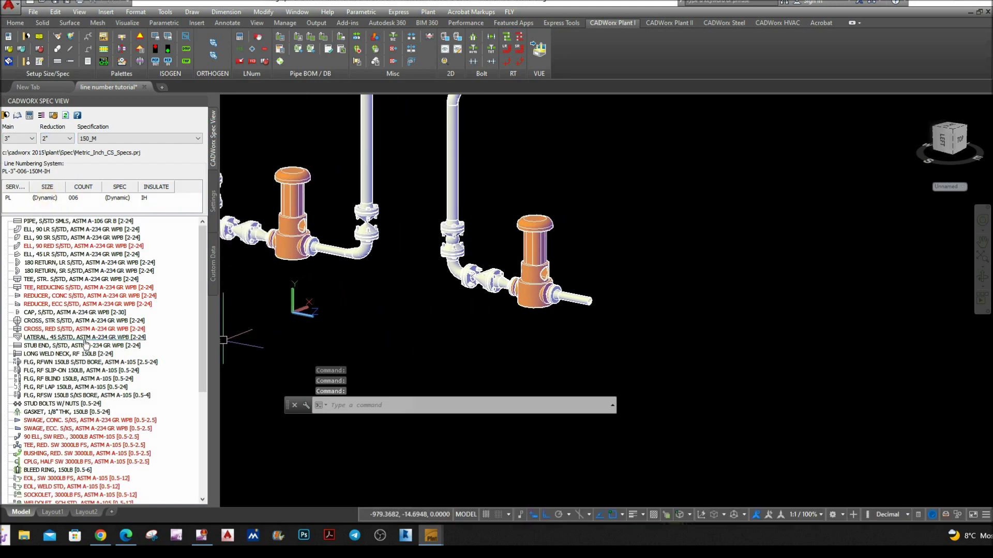
left_click(57, 305)
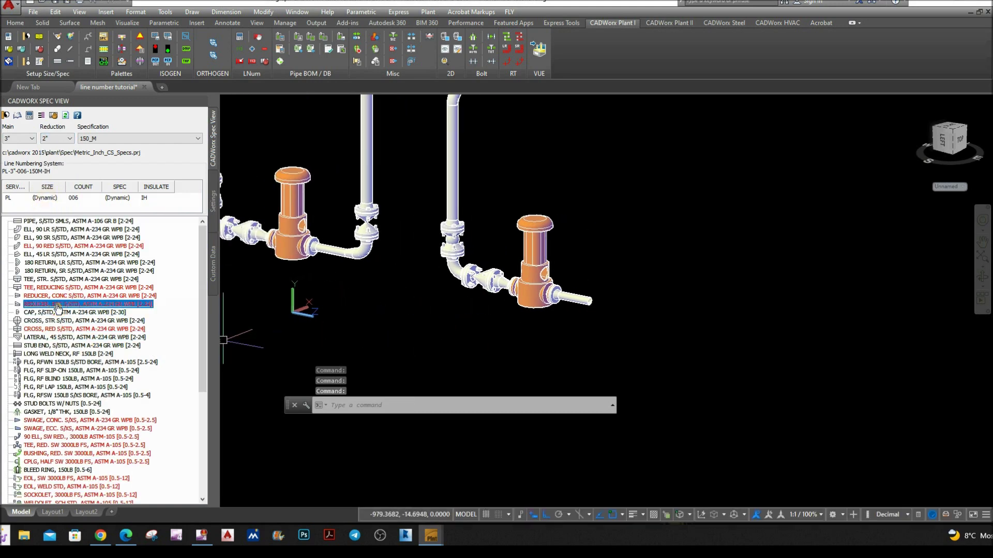
scroll(613, 319, "up", 4)
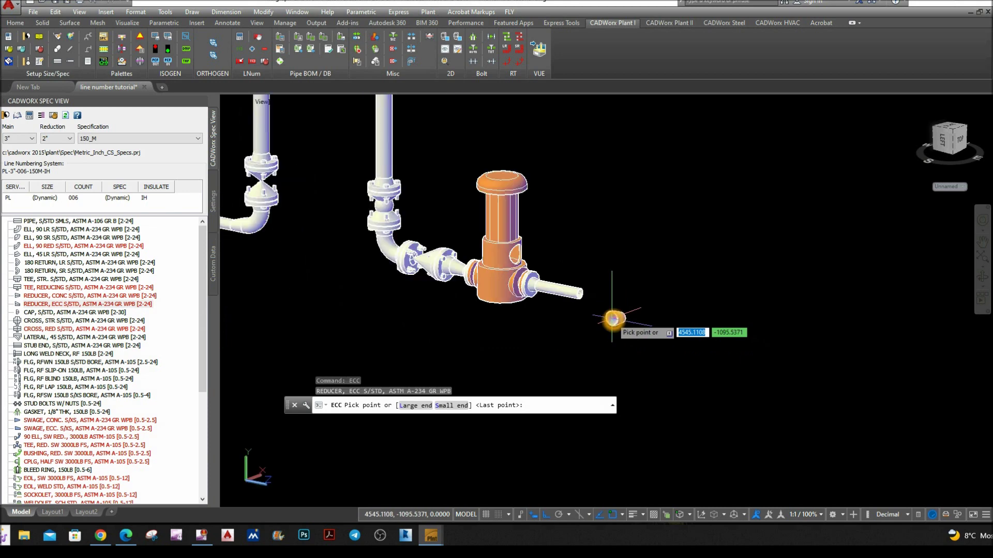
left_click(452, 405)
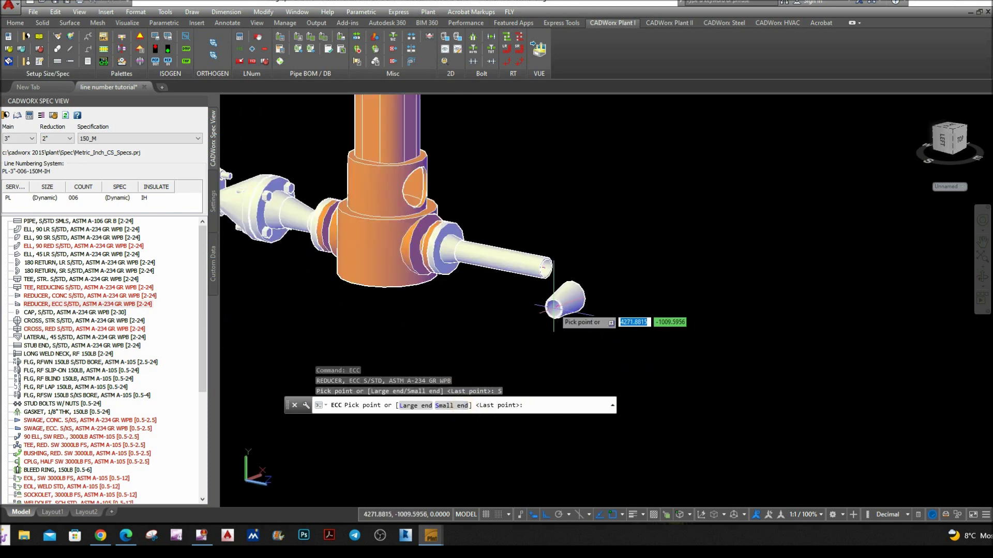
left_click(452, 405)
scroll(545, 267, "up", 5)
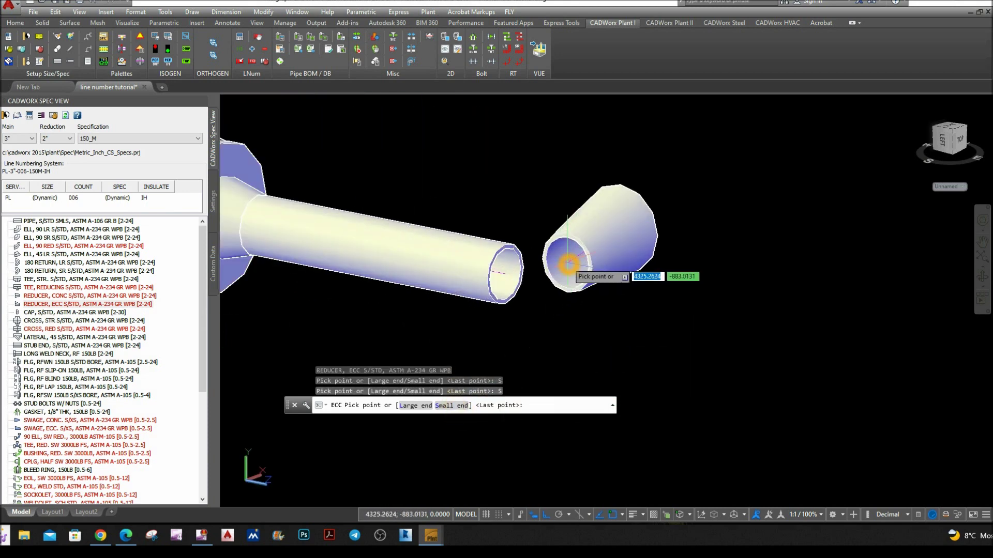
left_click(505, 274)
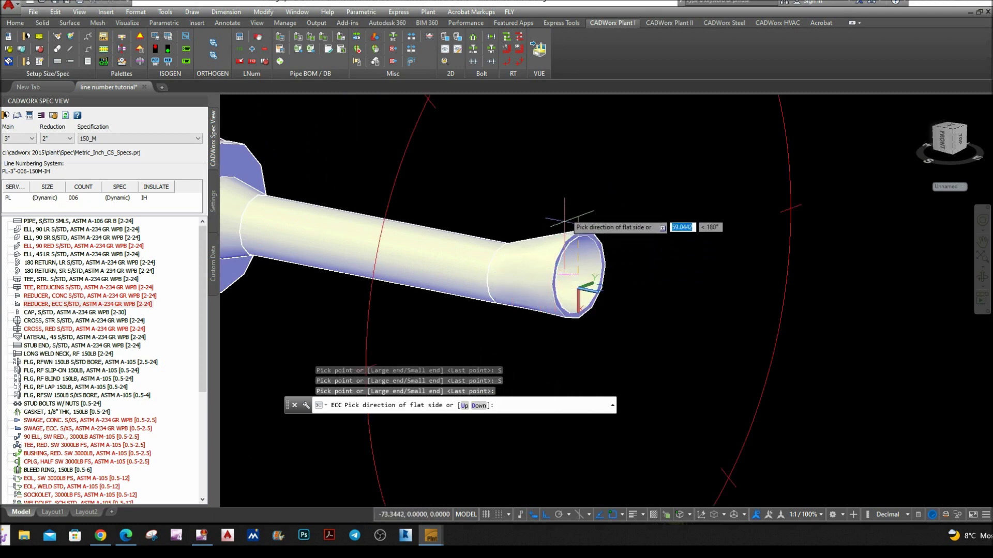
left_click(577, 149)
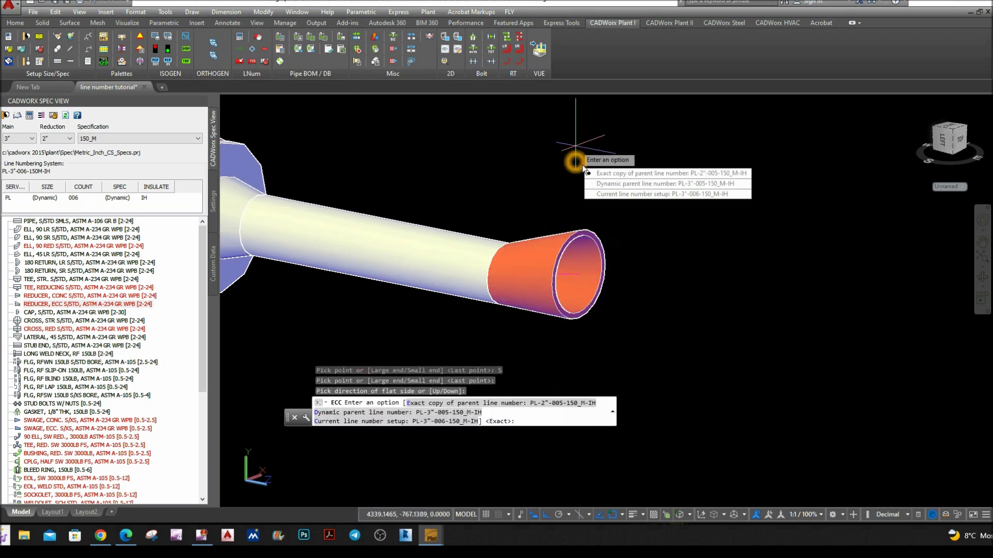
left_click(666, 200)
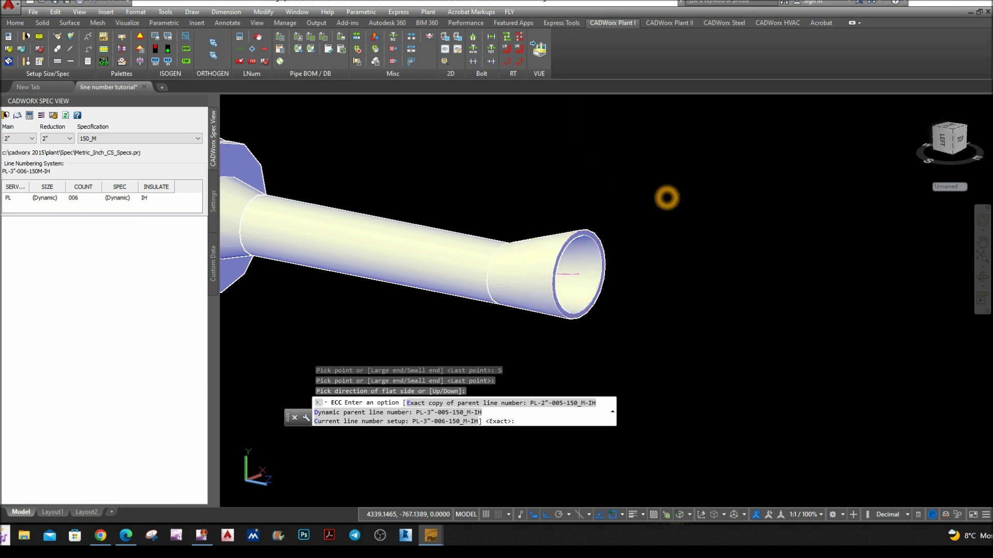
- Add a 90 LR elbow to the reducer's large end, turned upward
scroll(437, 191, "down", 2)
middle_click_drag(437, 192, 464, 193, "shift")
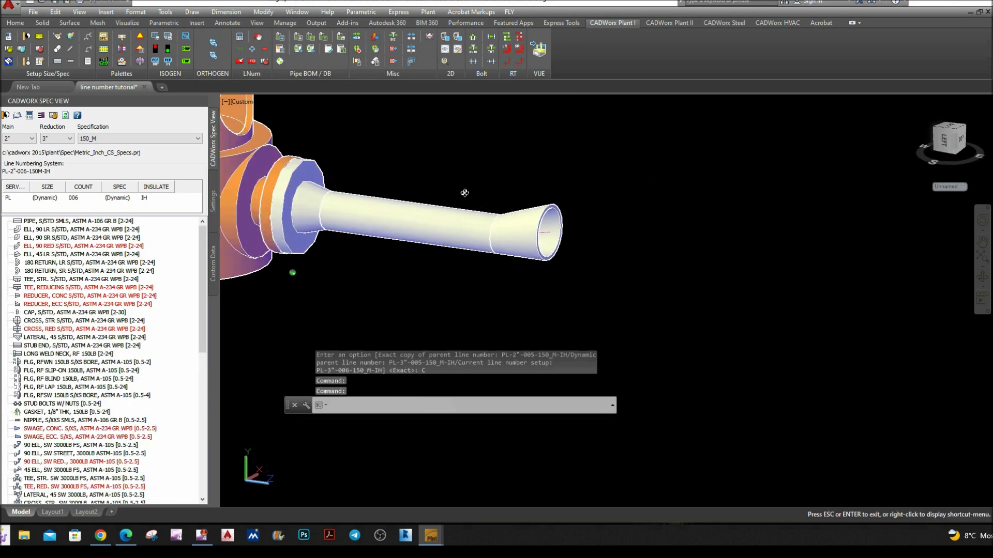
middle_click_drag(618, 271, 357, 261)
scroll(357, 262, "down", 2)
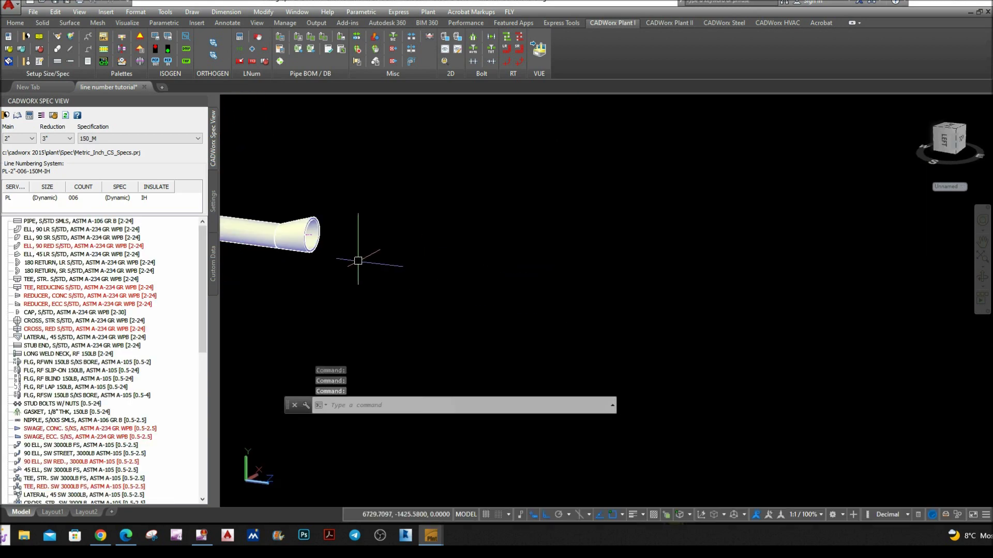
double_click(75, 232)
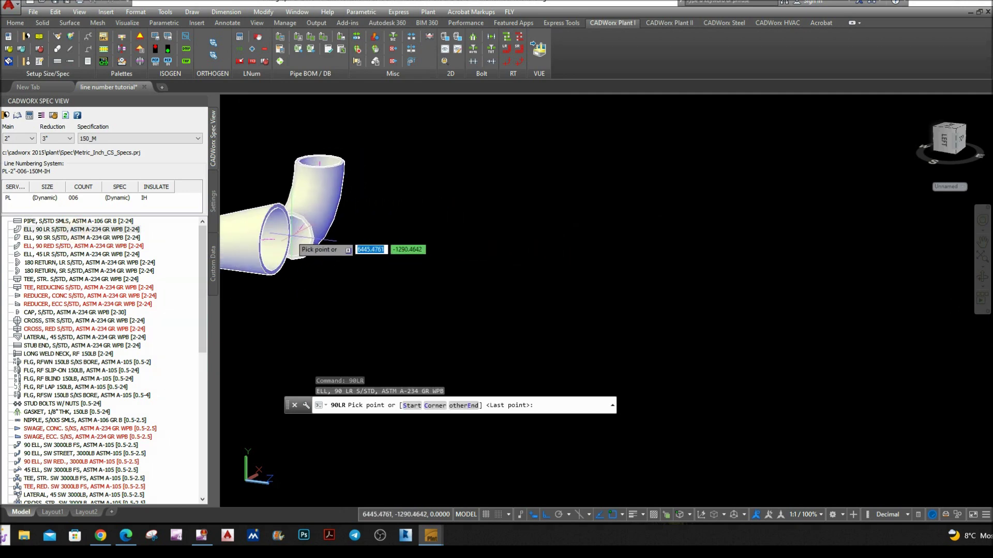
left_click(275, 239)
scroll(330, 182, "down", 2)
middle_click_drag(330, 181, 566, 296)
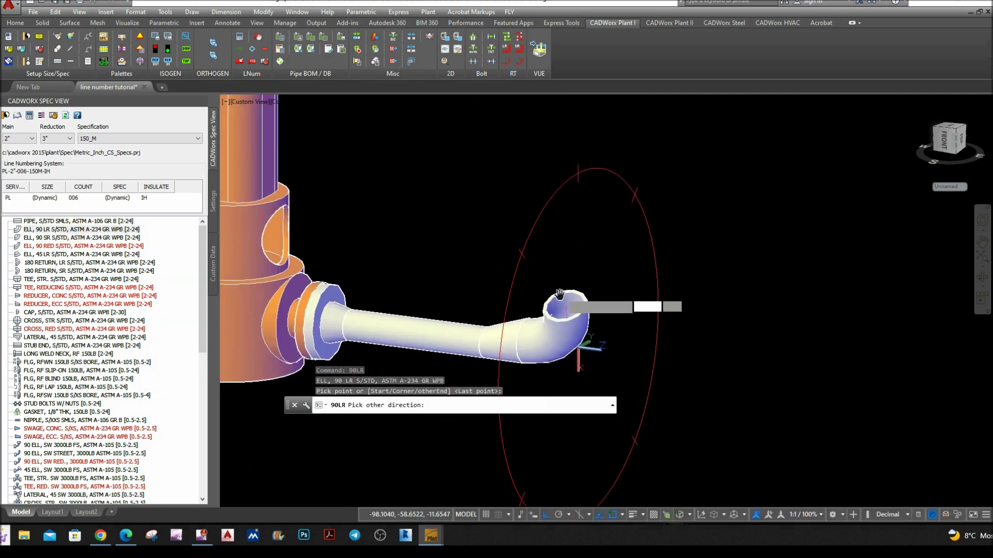
left_click(579, 213)
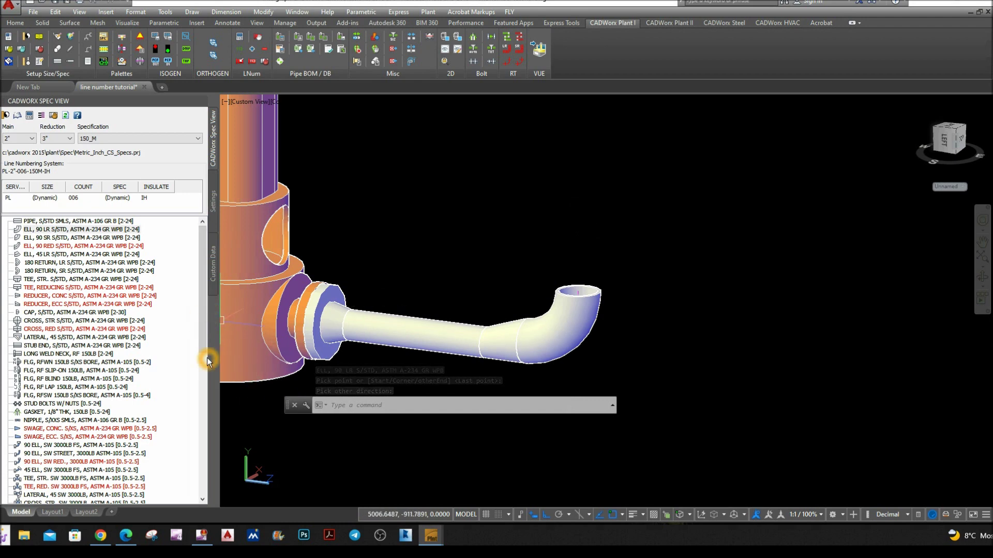
- Place a 150LB flanged gate valve on the elbow's open upper end
left_click_drag(200, 337, 205, 381)
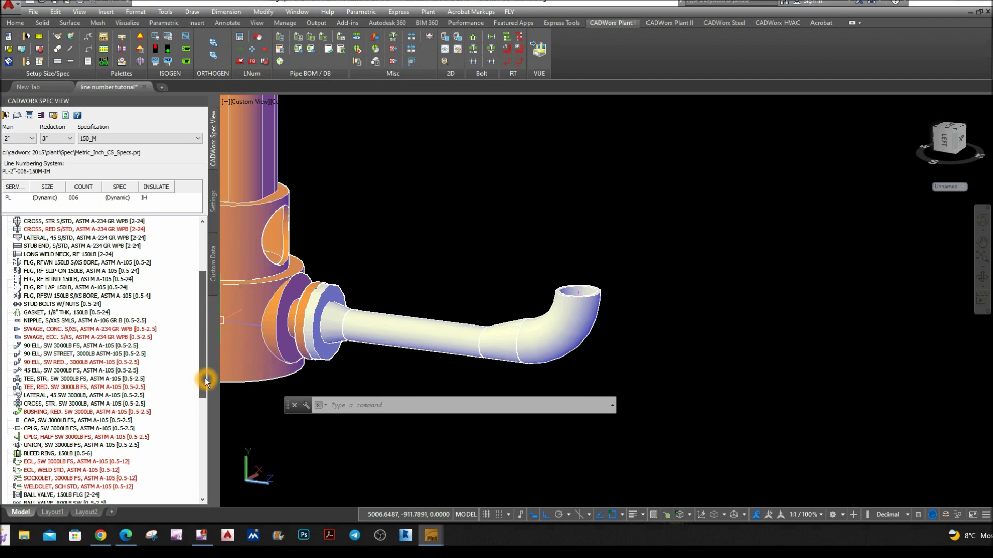
scroll(202, 391, "down", 2)
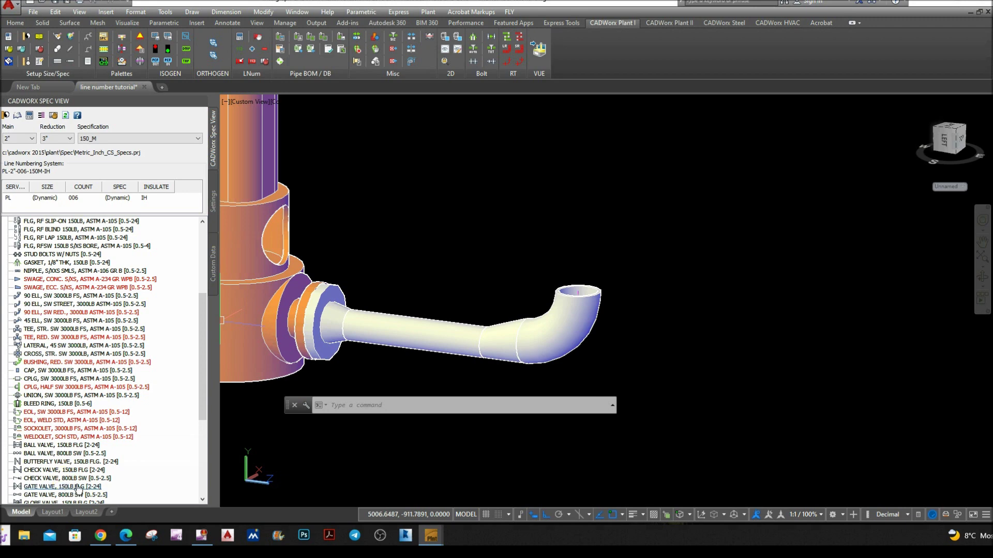
left_click(78, 487)
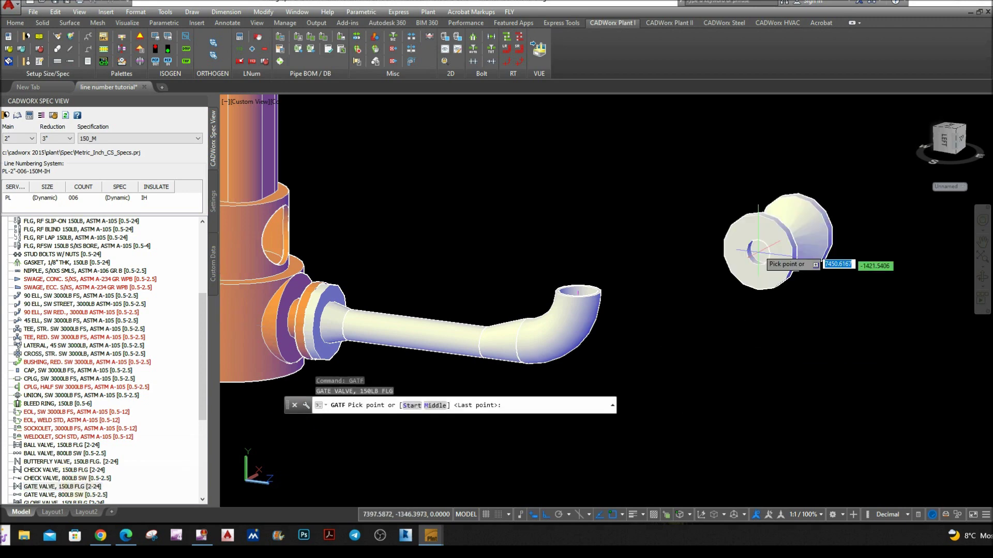
left_click(578, 299)
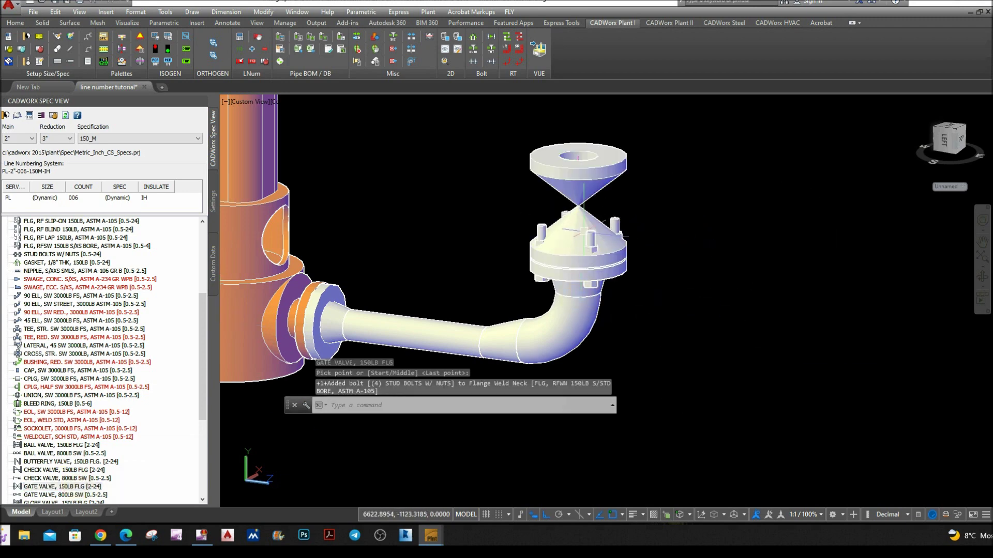
scroll(587, 230, "down", 2)
scroll(587, 230, "down", 5)
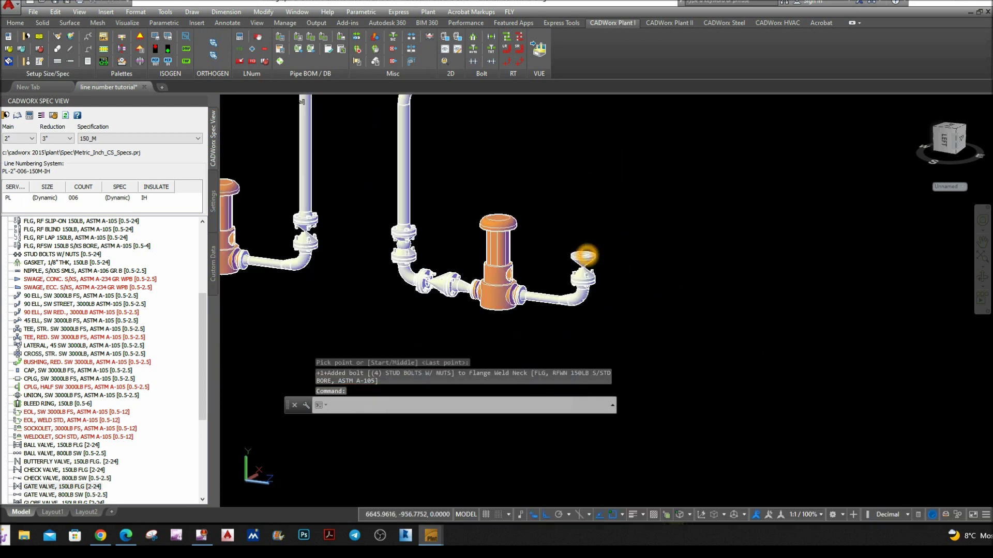
middle_click_drag(587, 245, 573, 290)
key("Return")
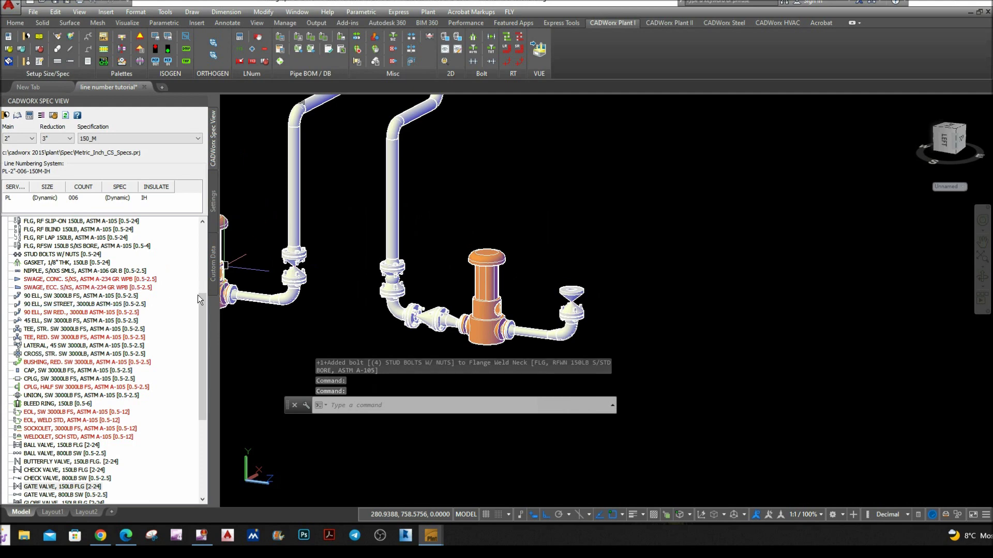
- Try to add an RFWN 150LB S/XS bore weld neck flange on the gate valve's open face
left_click_drag(203, 300, 204, 280)
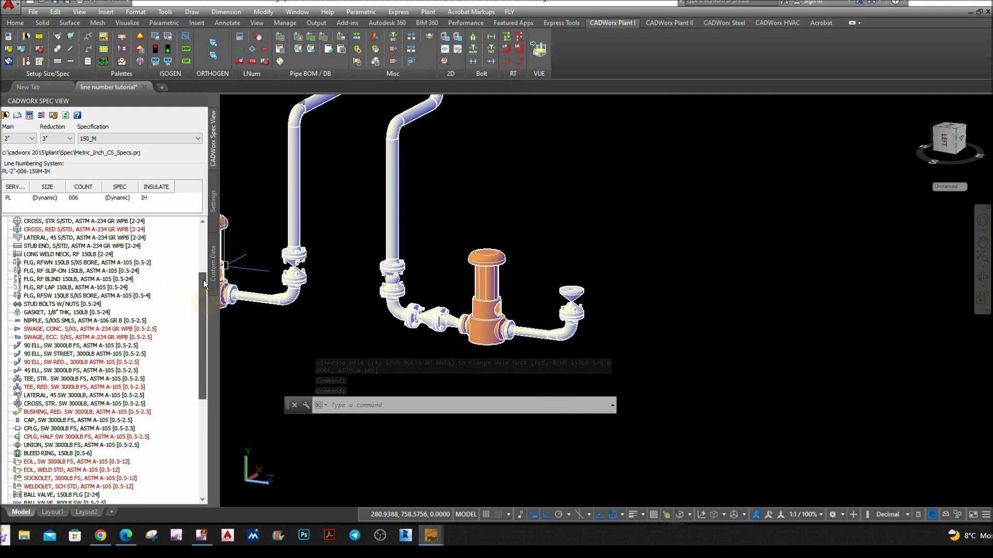
left_click(122, 262)
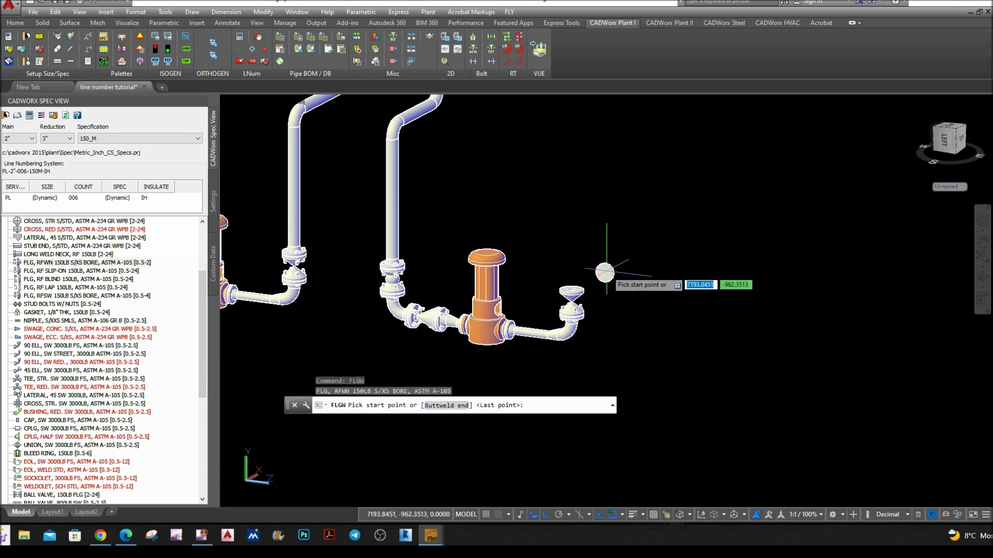
left_click(568, 270)
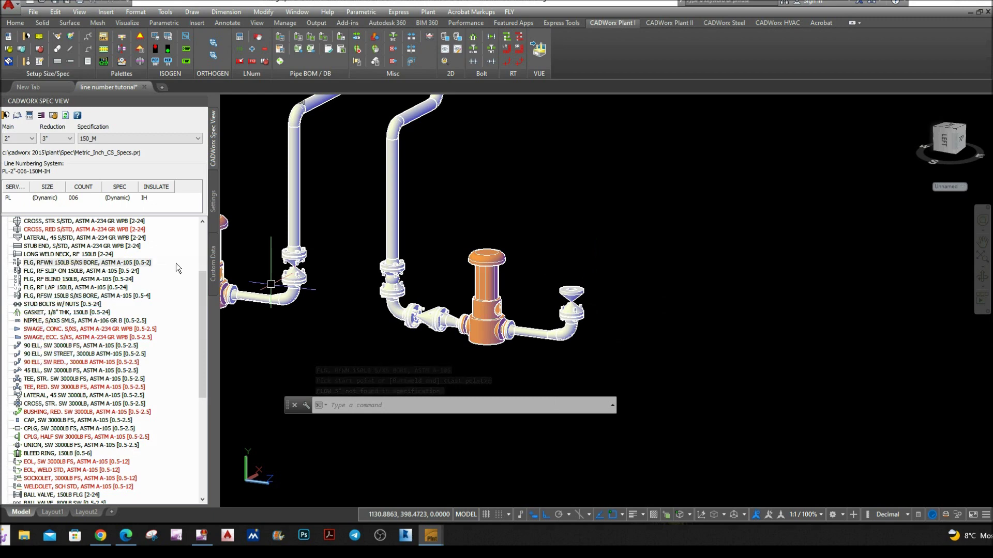
left_click(128, 264)
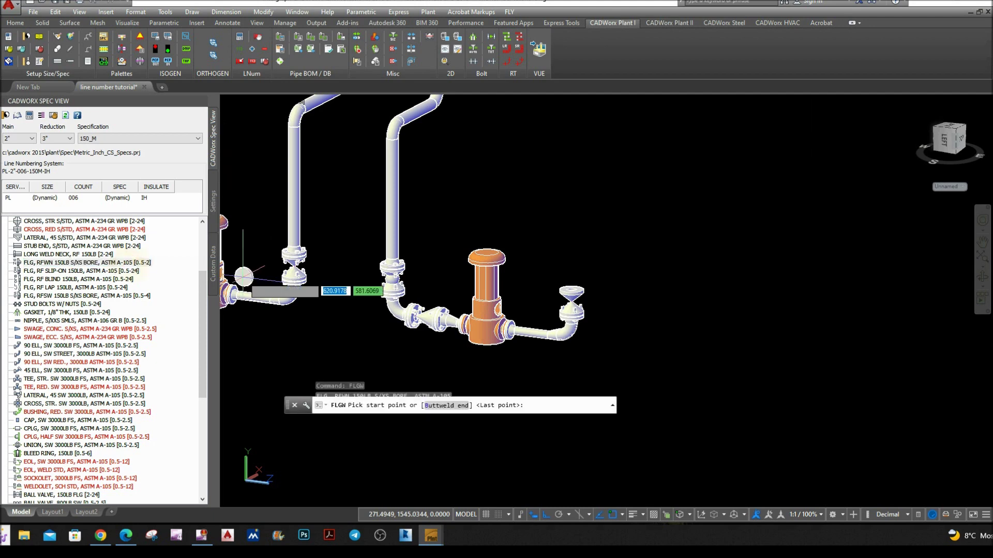
left_click(571, 289)
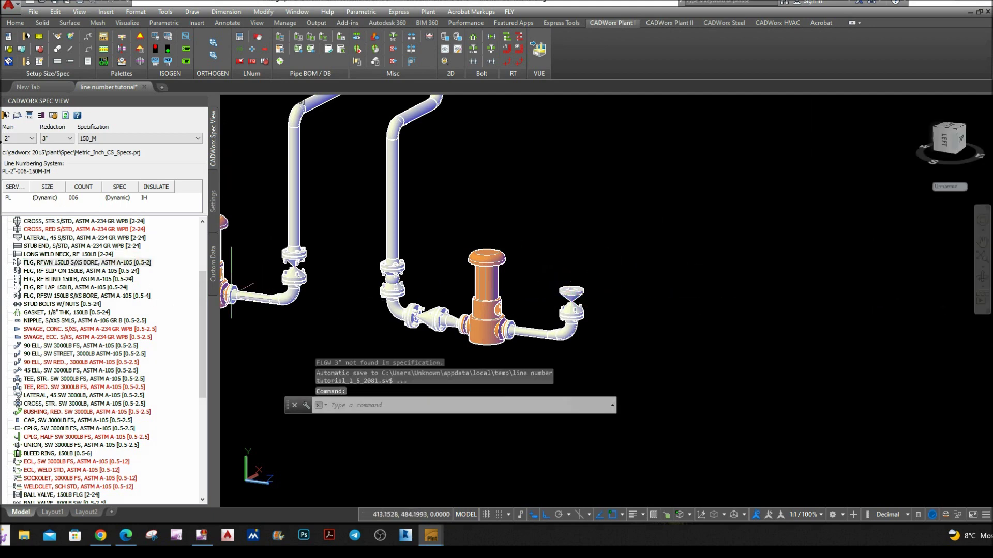
- Set the main size to 3" and reduction to 2", and place an RFWN 150LB S/STD bore flange on the gate valve's open face
left_click(32, 138)
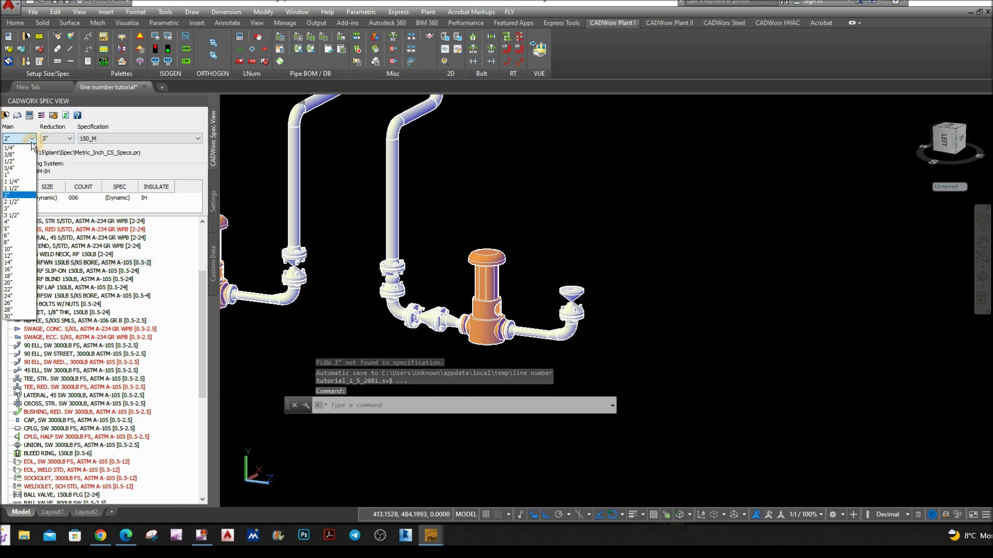
left_click(16, 208)
left_click(71, 138)
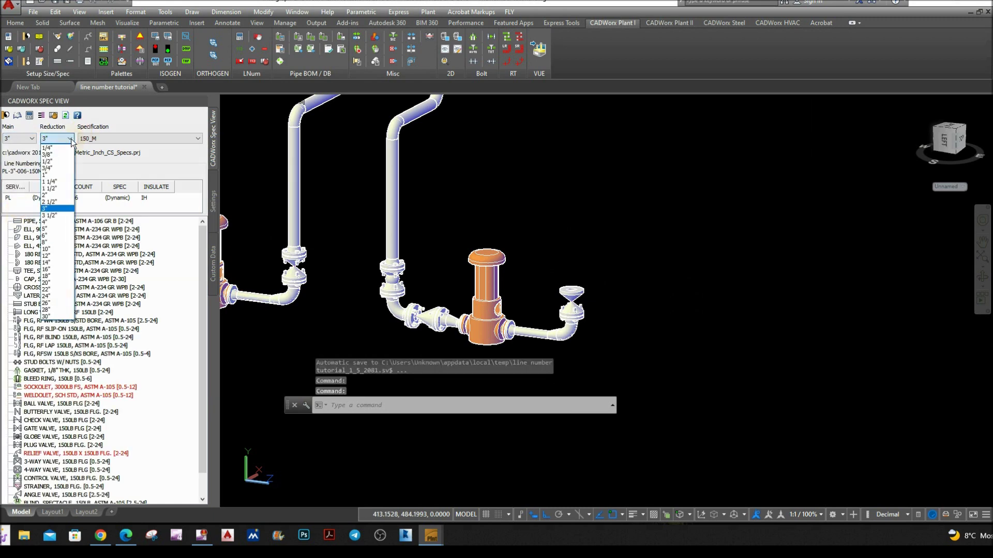
left_click(49, 195)
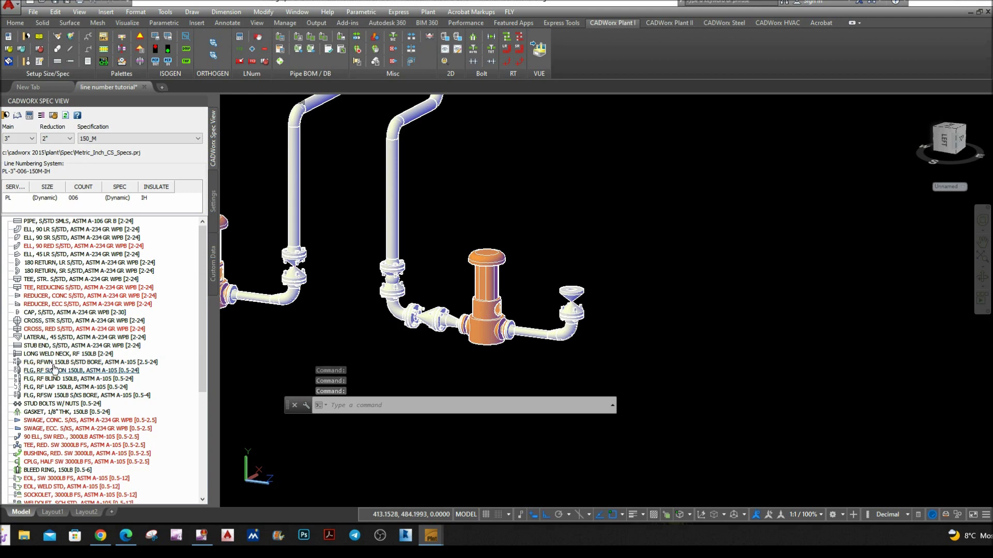
left_click(105, 363)
scroll(573, 291, "down", 1)
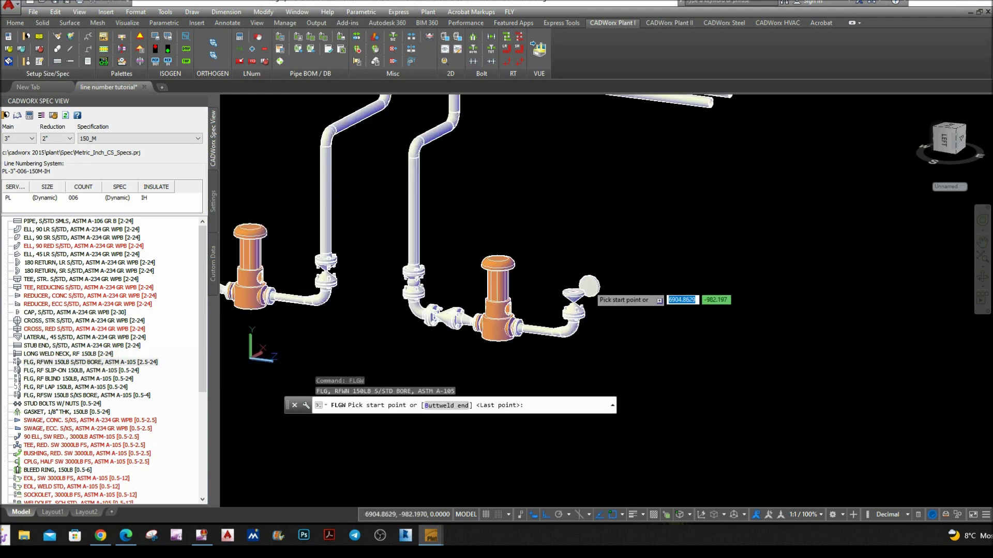
scroll(574, 291, "up", 5)
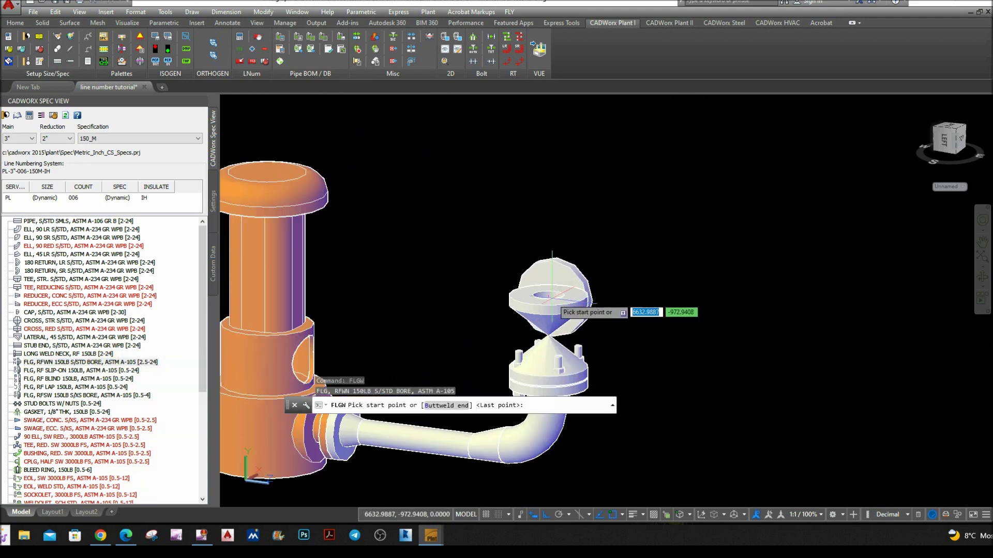
left_click(548, 296)
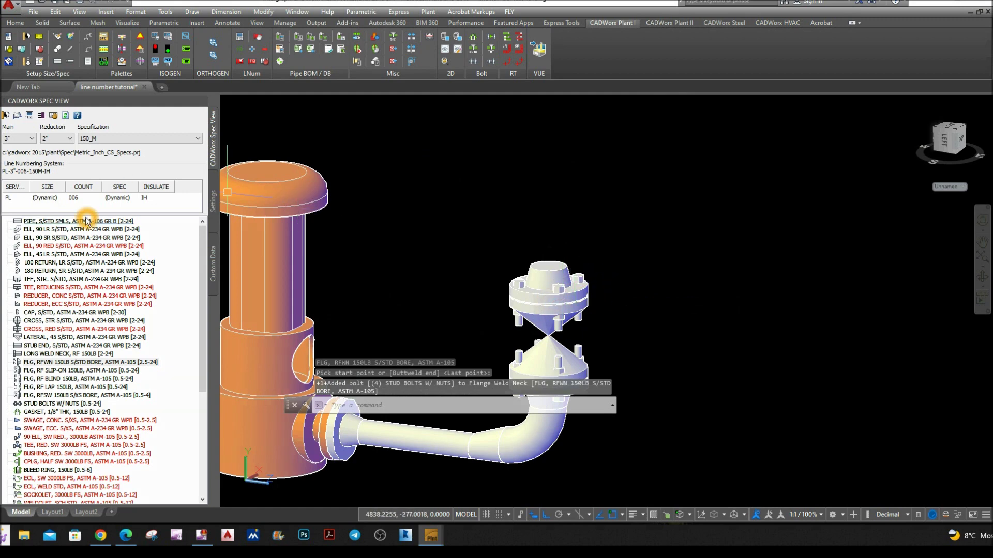
- Route a 3" pipe 1000 mm straight up from the new weld neck flange
left_click(134, 221)
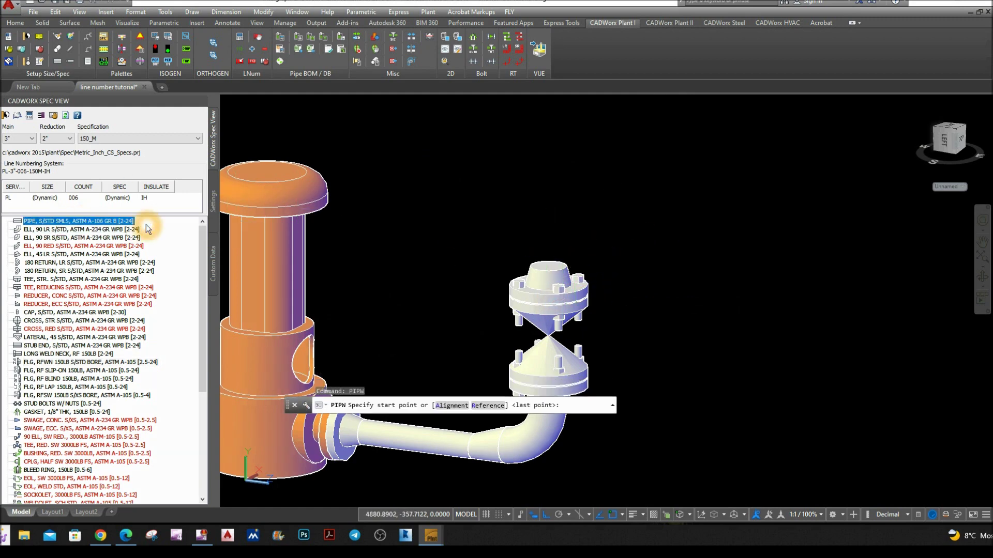
left_click(548, 268)
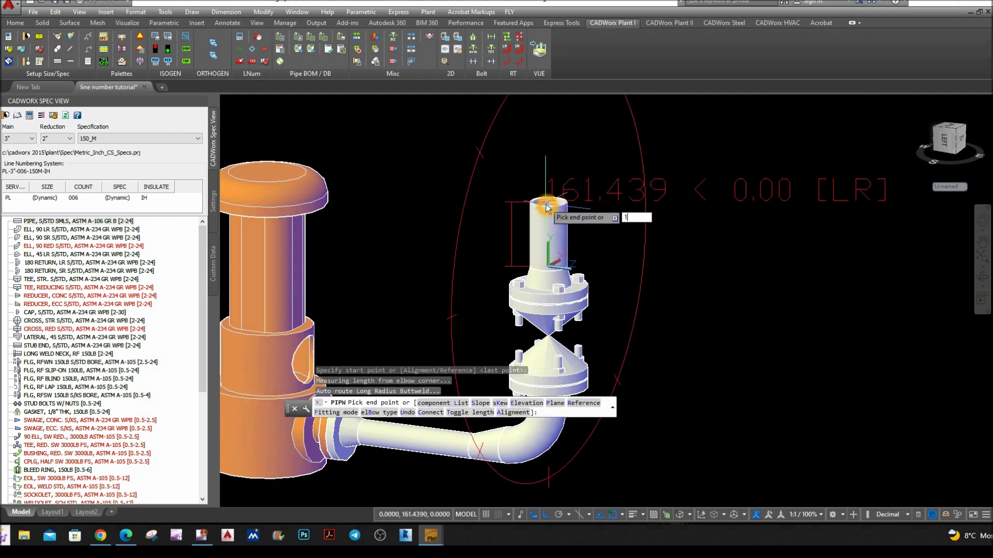
type("1000")
key("Return")
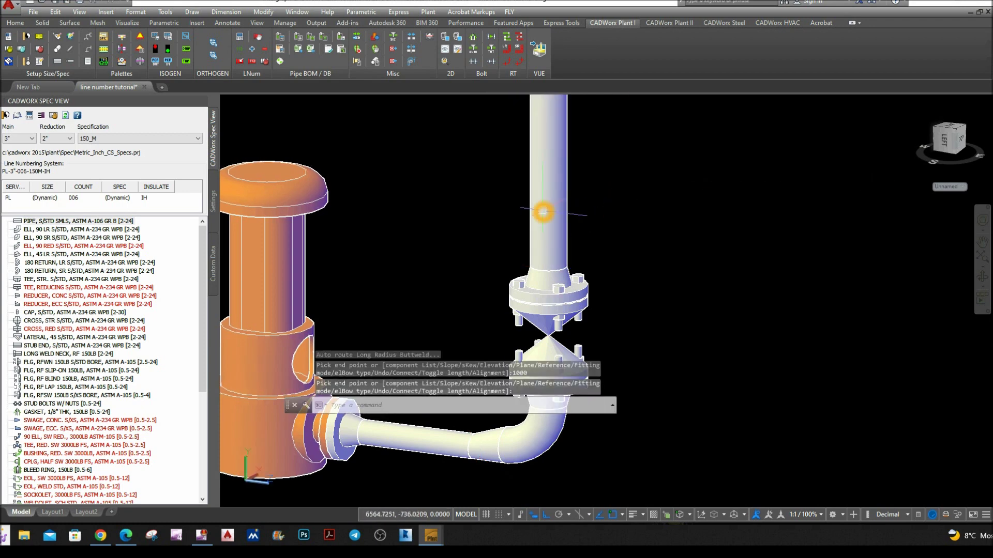
key("Return")
- Check the new vertical pipe's line number in its component data
double_click(542, 211)
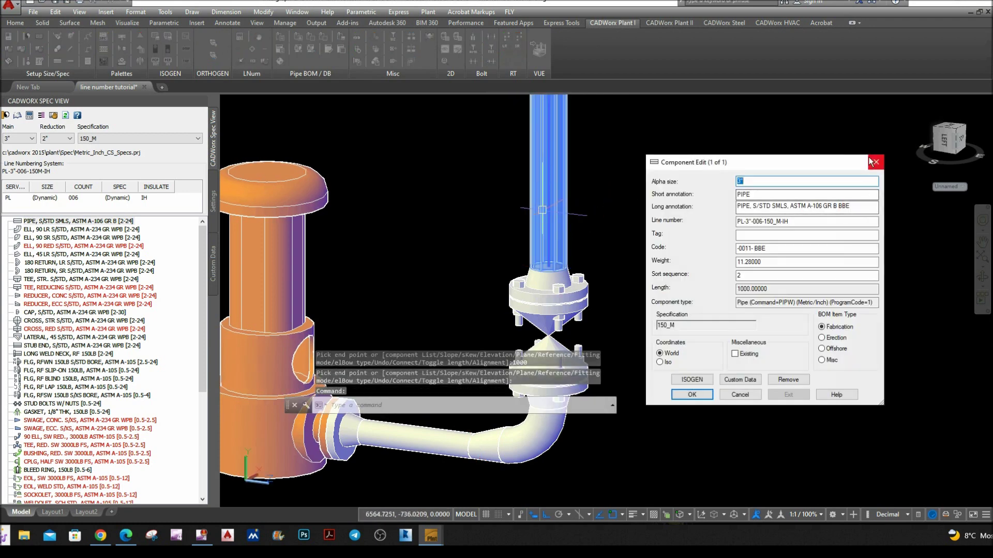
left_click(879, 162)
scroll(465, 267, "down", 6)
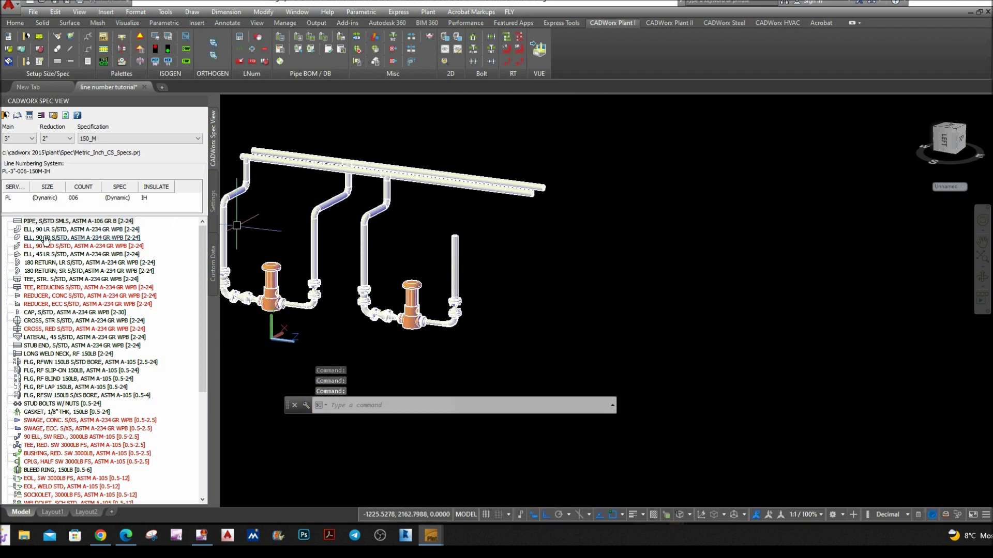
- Place a 3" ELL, 90 LR S/STD elbow on top of the second pump's open vertical pipe, turned toward the overhead headers
left_click(98, 231)
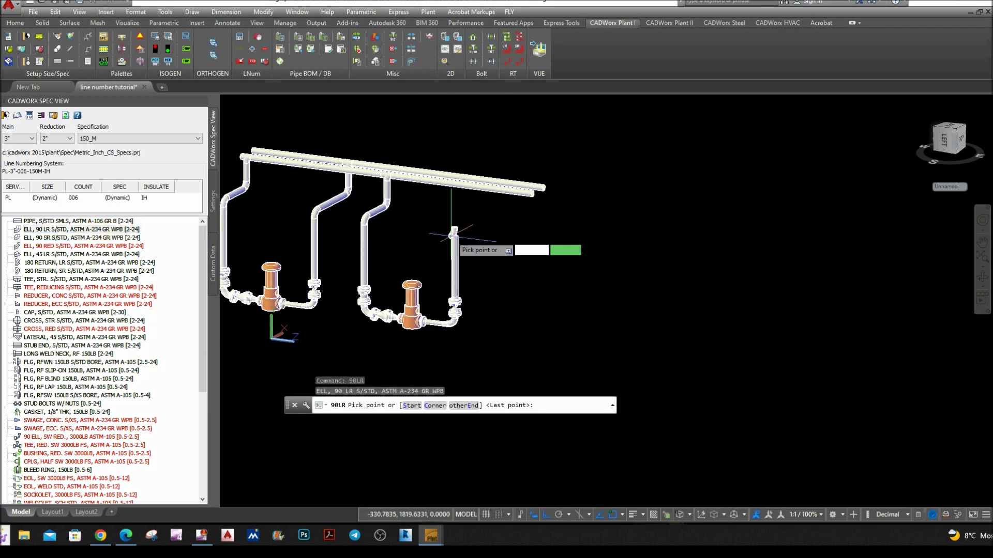
scroll(468, 244, "up", 5)
left_click(387, 228)
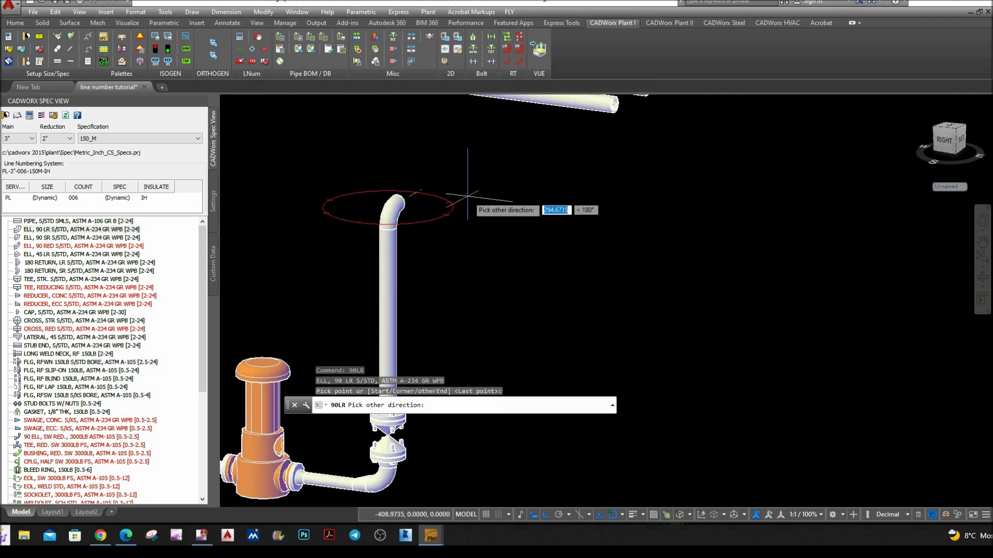
scroll(465, 182, "down", 5)
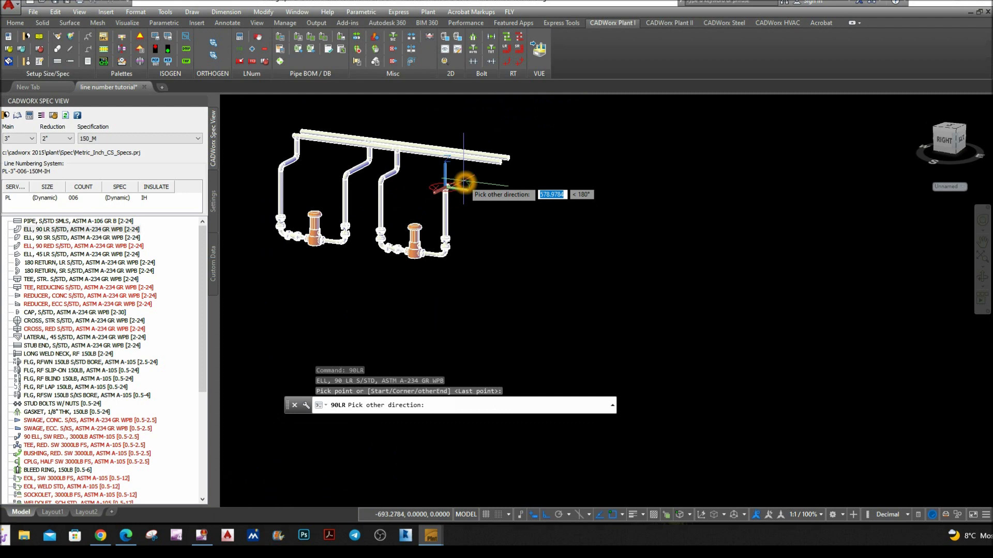
scroll(465, 182, "up", 2)
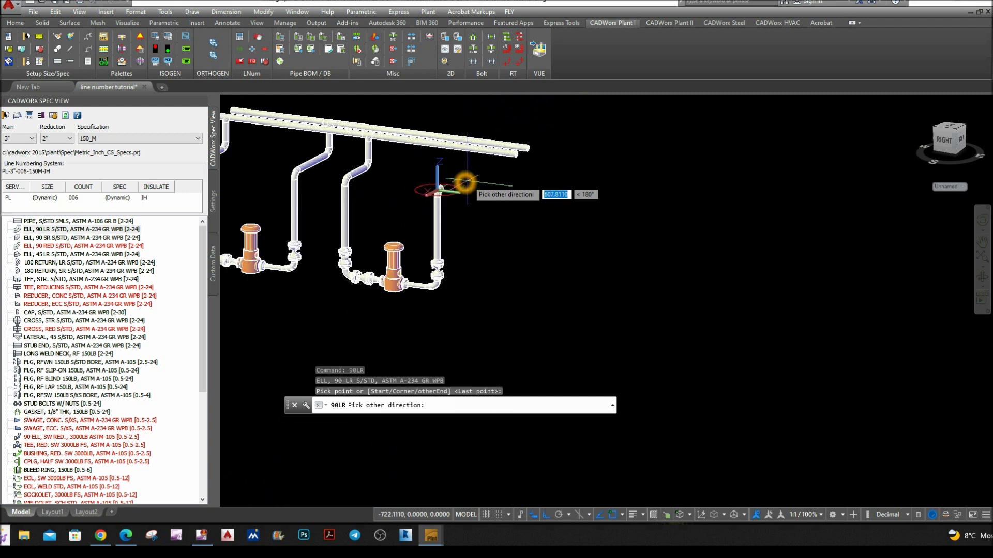
left_click(465, 176)
- Try to insert a branch tee in the far header, aligned with the new elbow, and route a pipe down from it
middle_click_drag(571, 242, 485, 288)
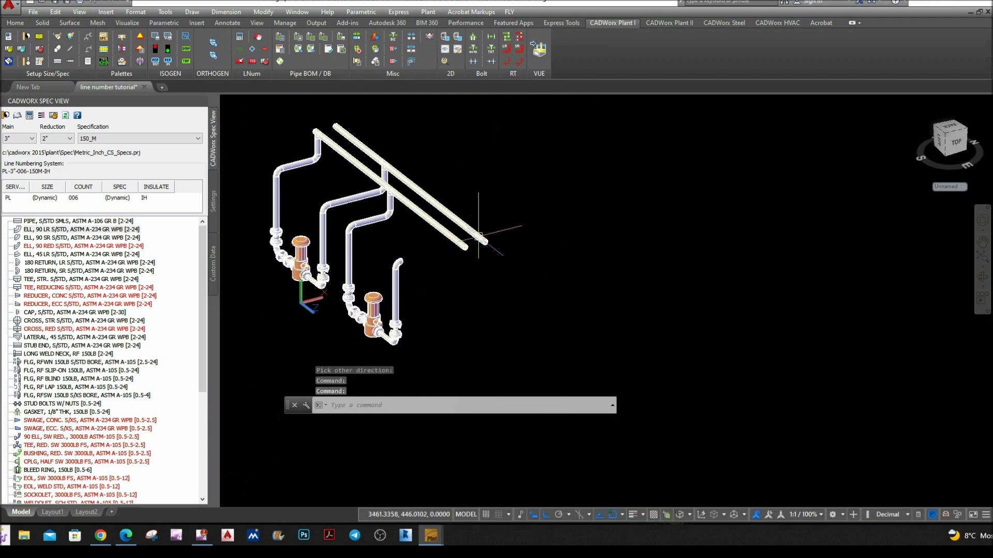
scroll(453, 212, "up", 3)
left_click(452, 204)
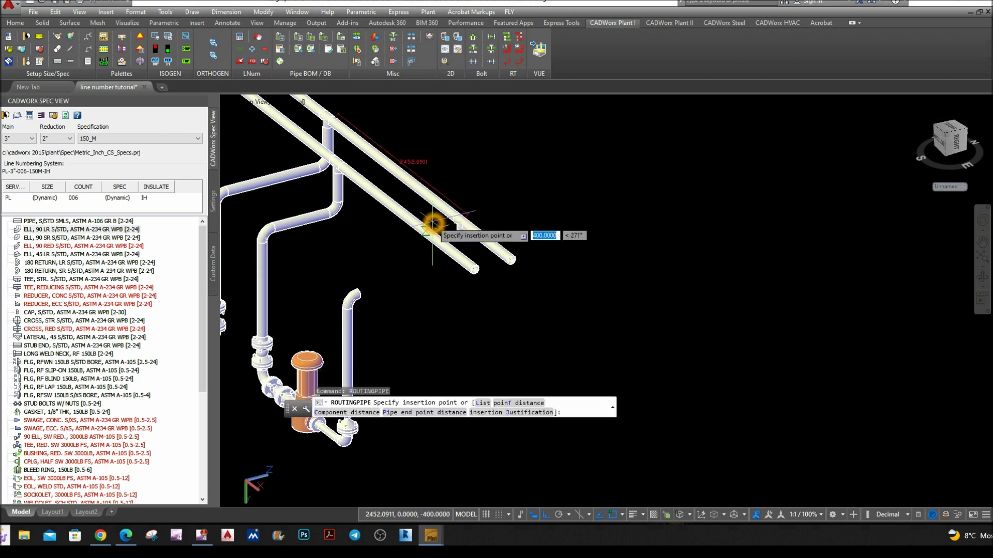
scroll(455, 235, "up", 1)
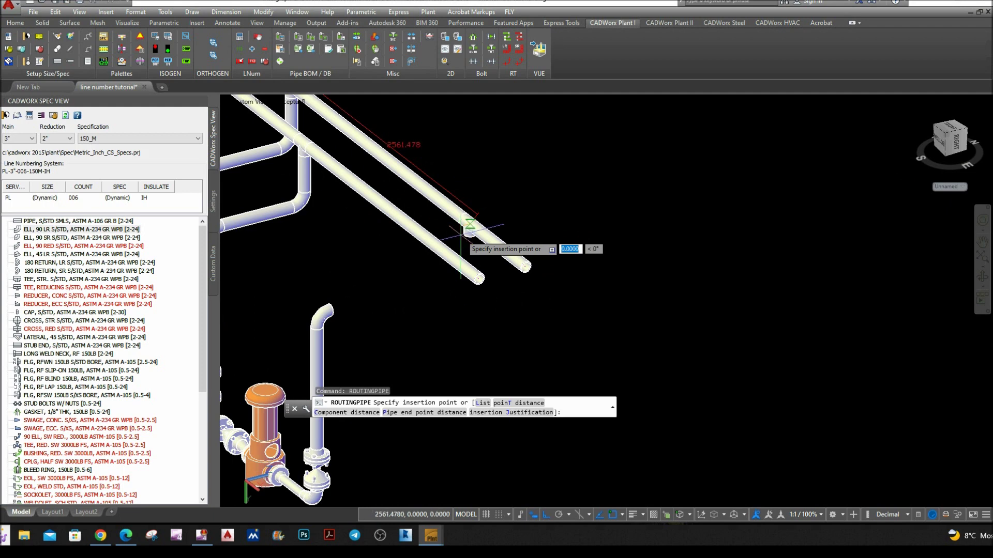
left_click(330, 309)
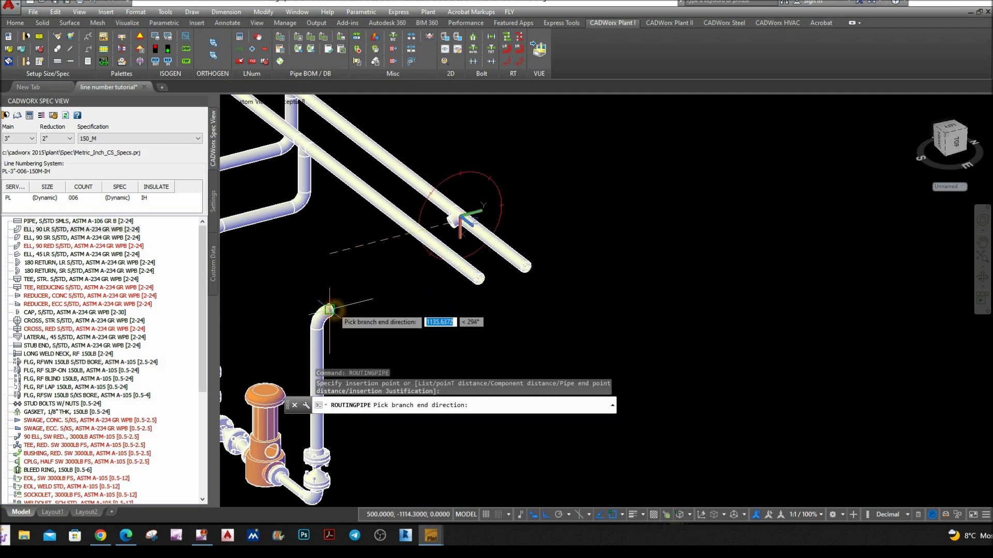
left_click(471, 318)
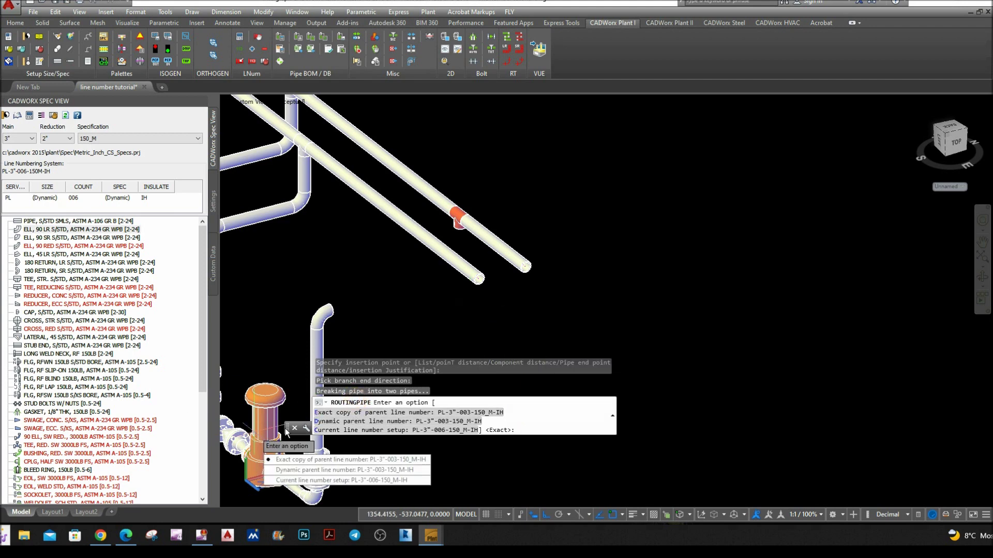
left_click(458, 218)
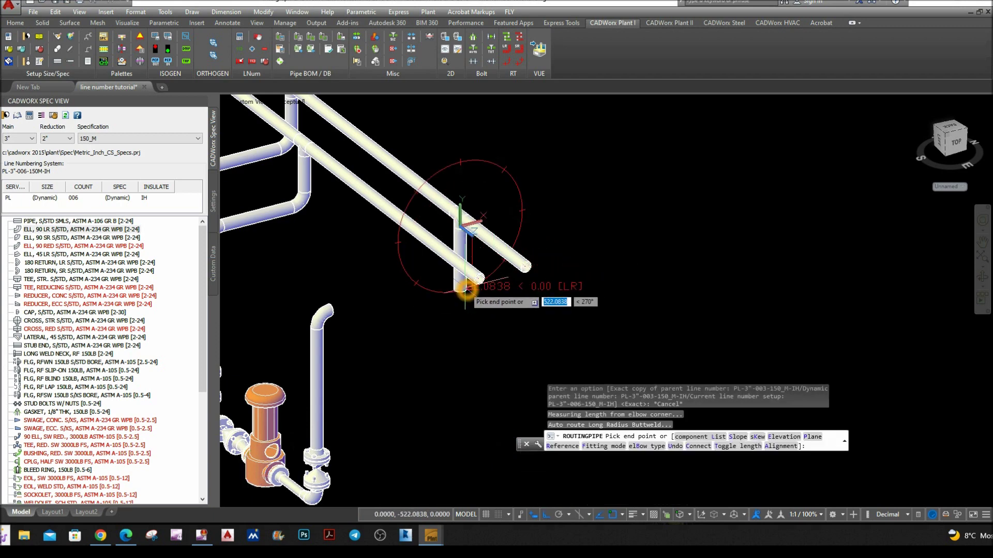
left_click(466, 299)
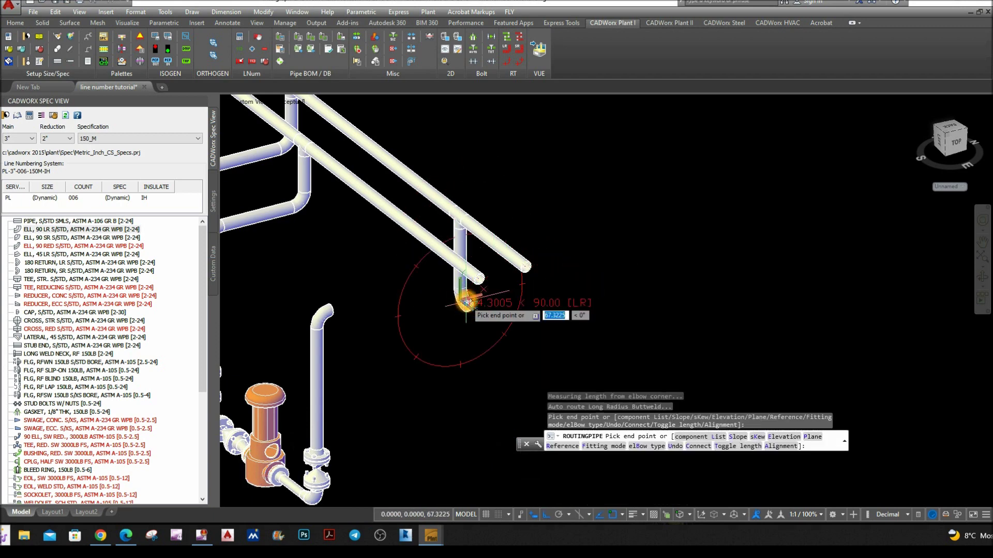
key("Escape")
- Erase the trial branch pipe and its tee from the far header
left_click(466, 302)
key("Delete")
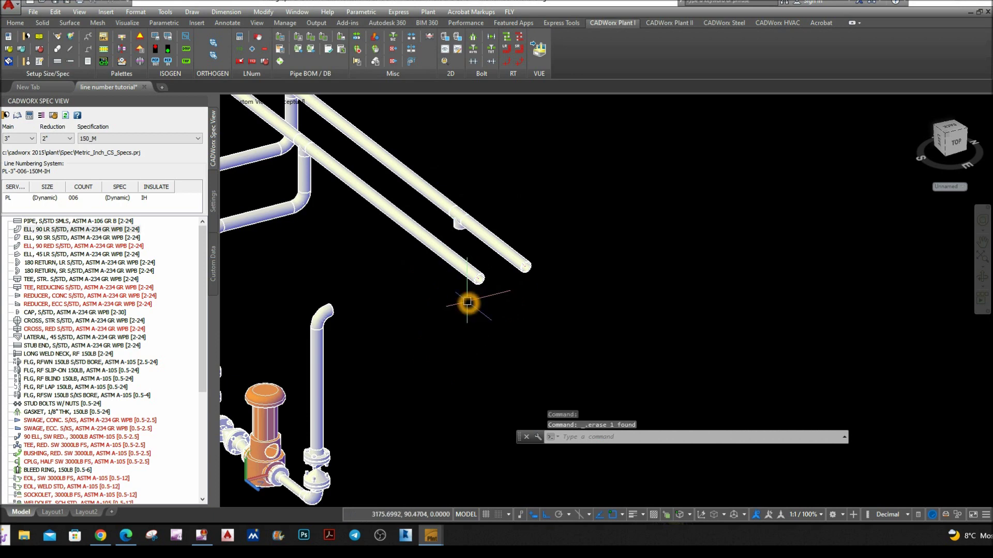
left_click_drag(458, 230, 468, 249)
left_click(479, 226)
- Insert a downward branch tee in the far header aligned with the elbow, using the dynamic parent line number PL-3"-003-150_M-IH, without routing a branch pipe
left_click(418, 170)
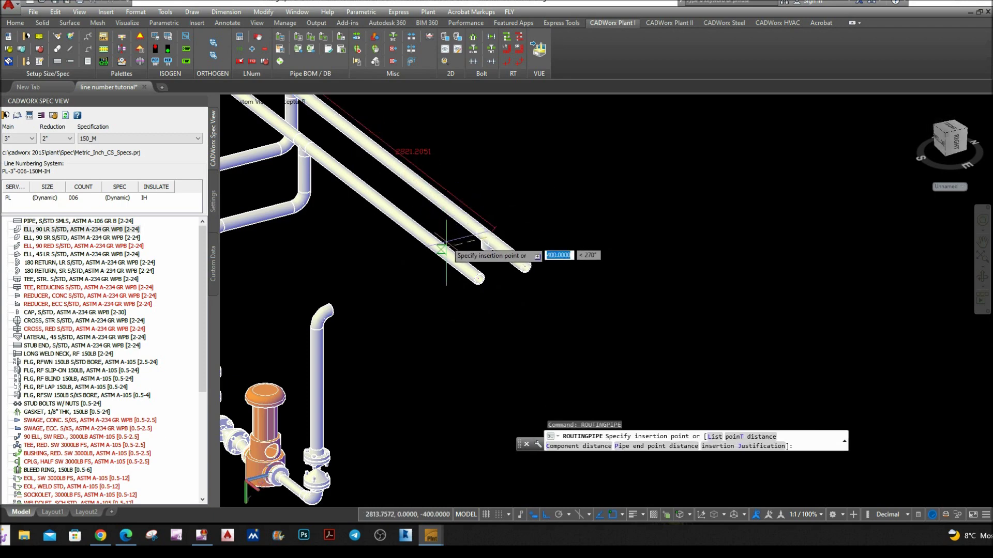
left_click(329, 312)
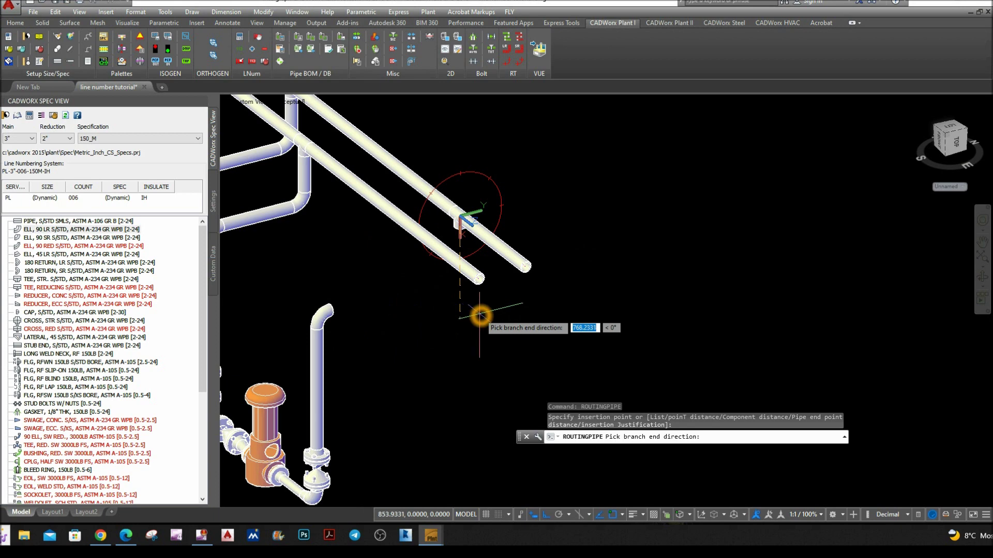
left_click(479, 313)
left_click(479, 316)
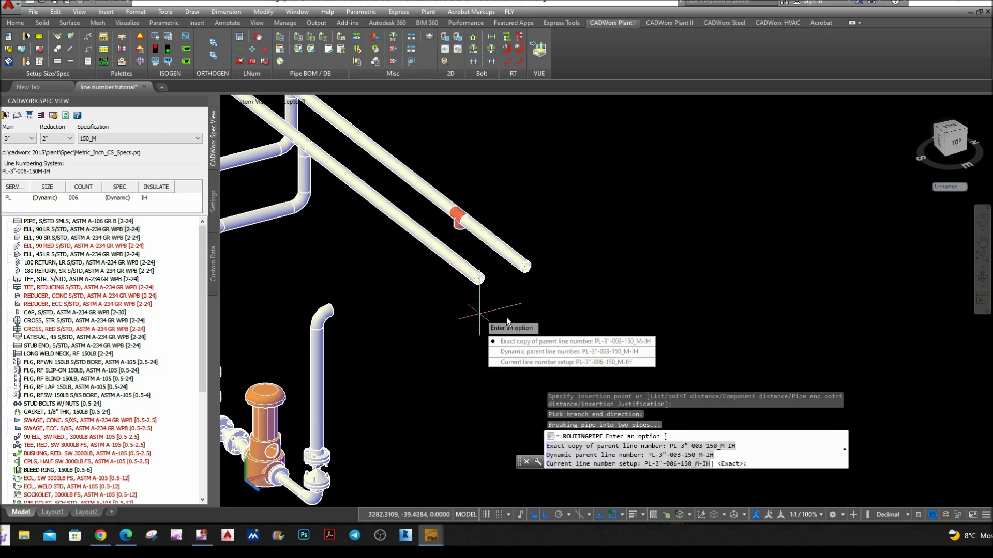
left_click(526, 364)
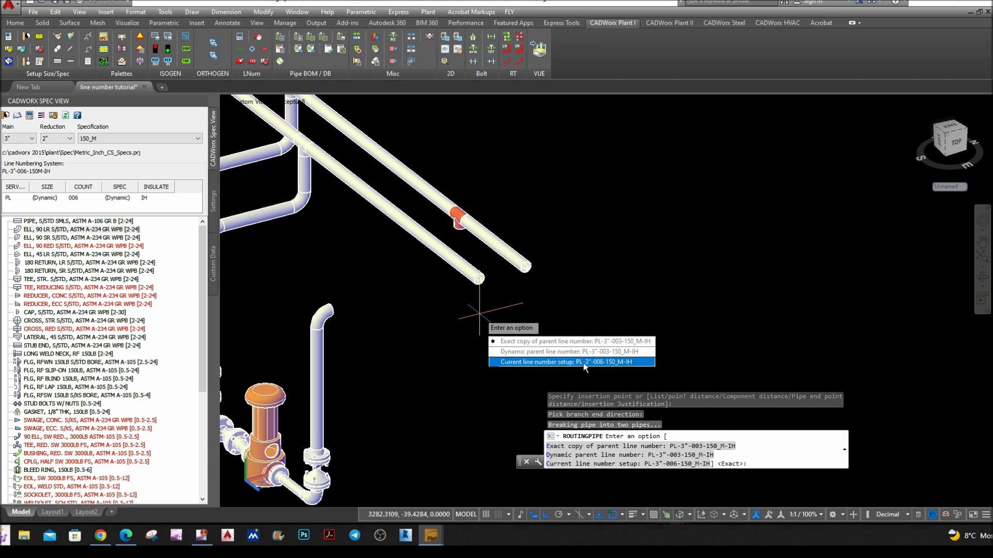
left_click(615, 351)
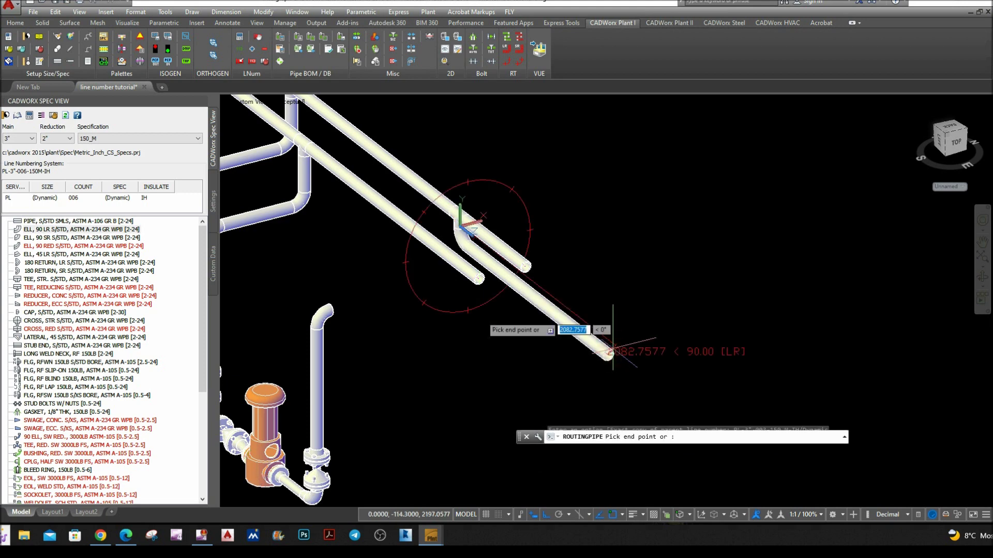
right_click(434, 319)
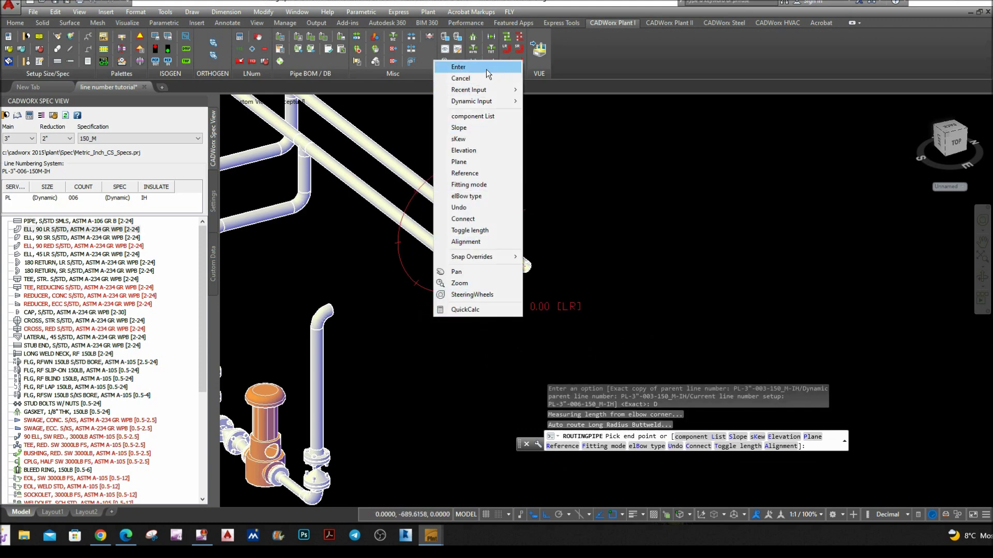
left_click(458, 67)
- Connect the elbow's open end to the header tee with routed pipe, previewing as Lines and accepting the route that runs horizontally before rising
scroll(331, 309, "up", 3)
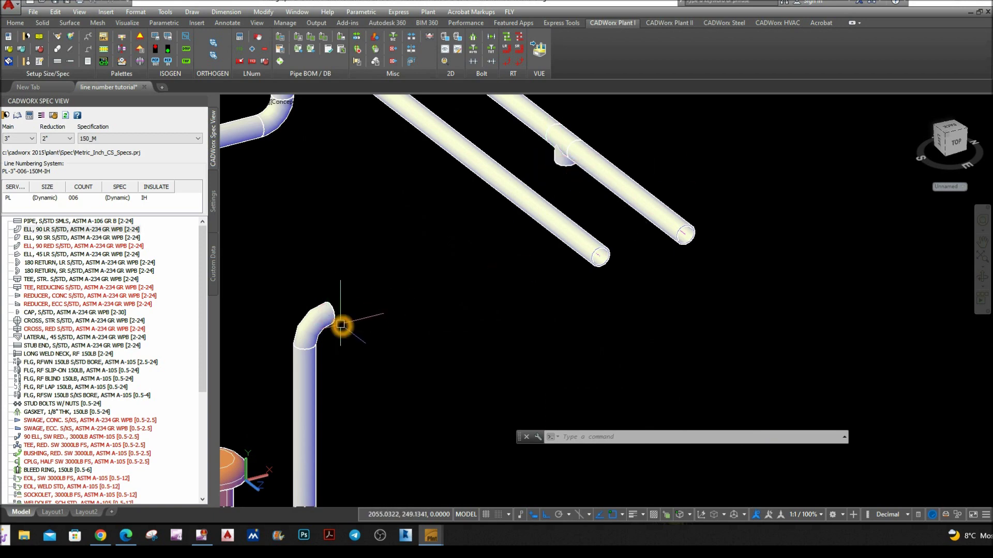
left_click(330, 324)
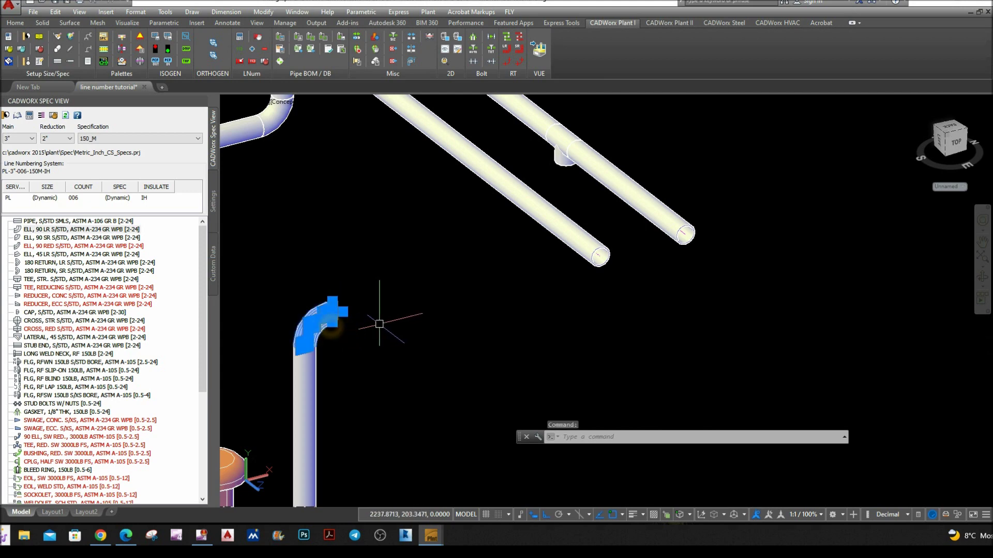
left_click(330, 313)
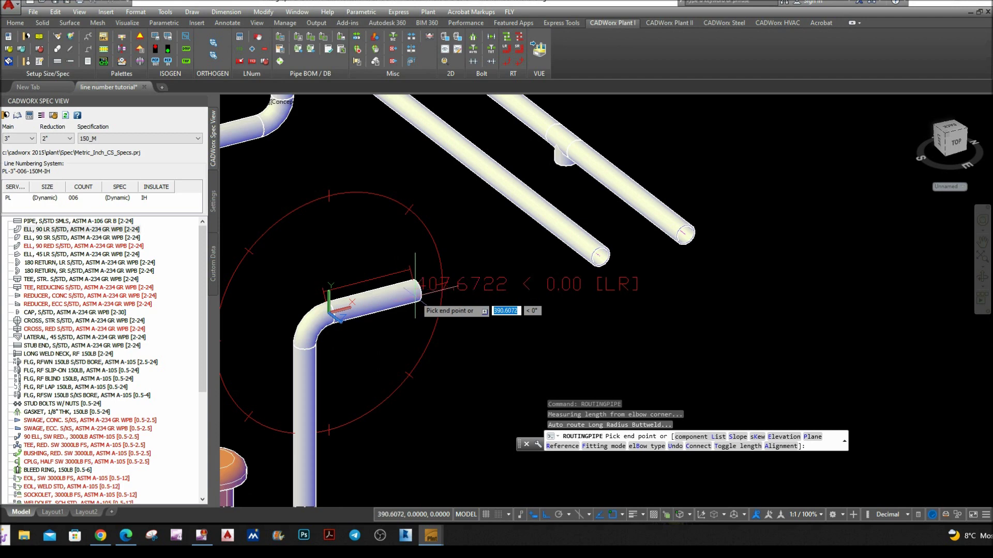
right_click(415, 298)
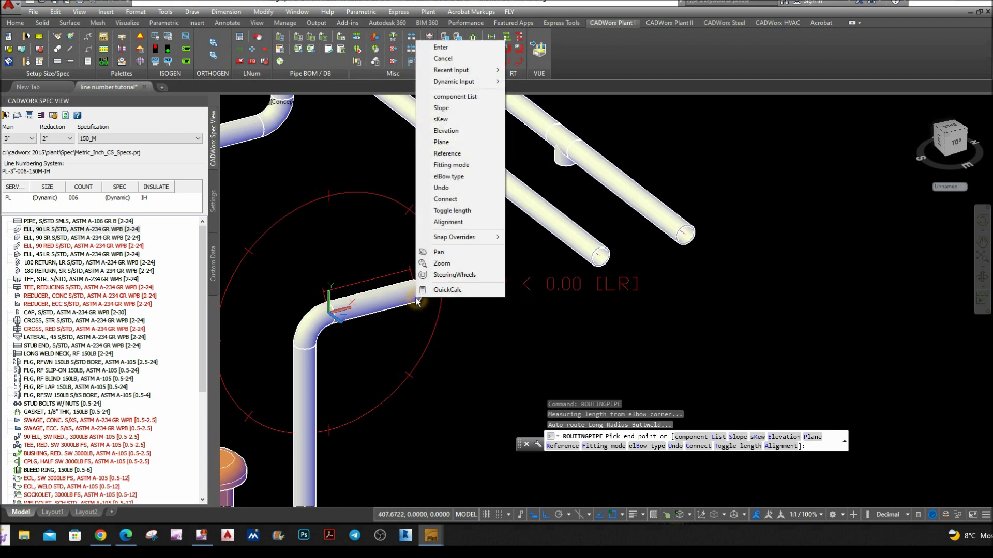
left_click(446, 200)
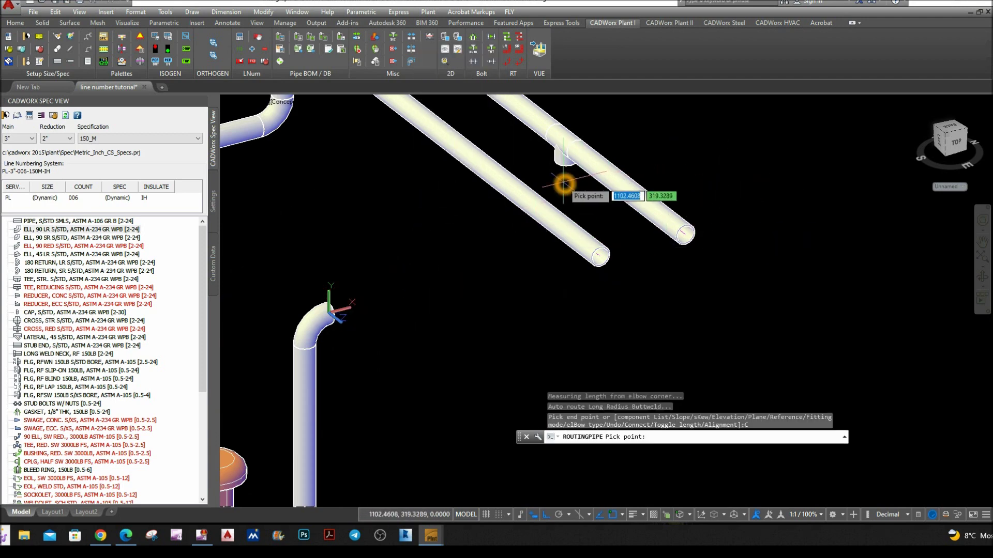
left_click(569, 164)
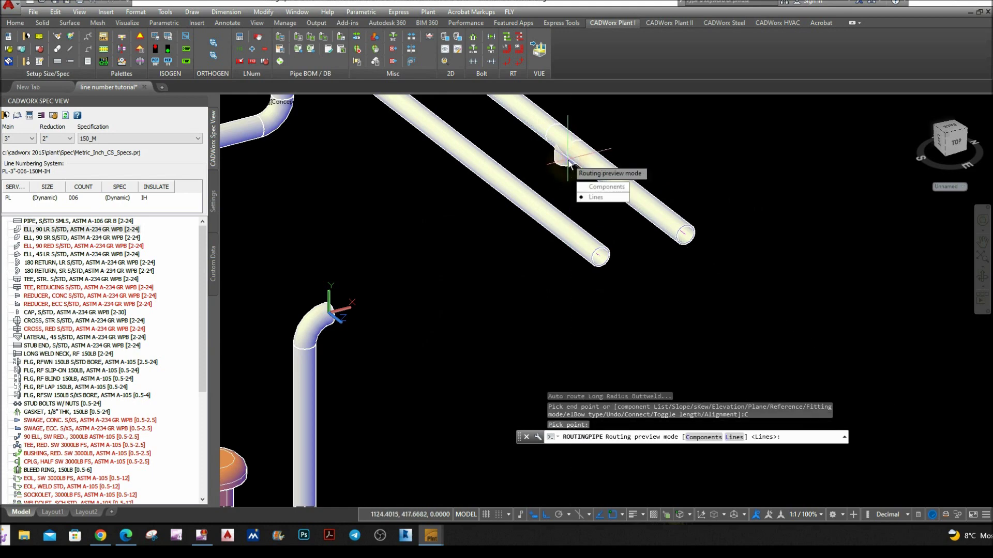
left_click(595, 197)
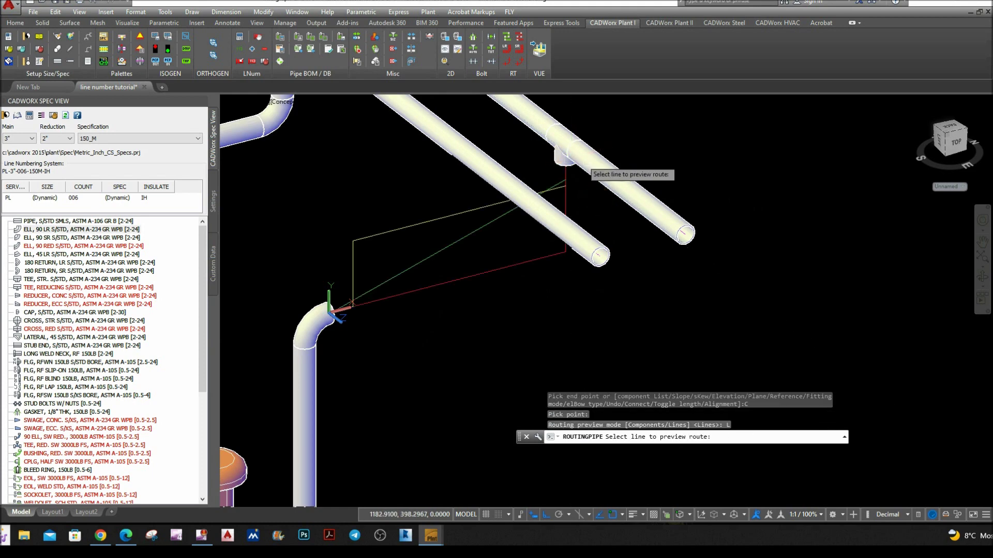
left_click(432, 294)
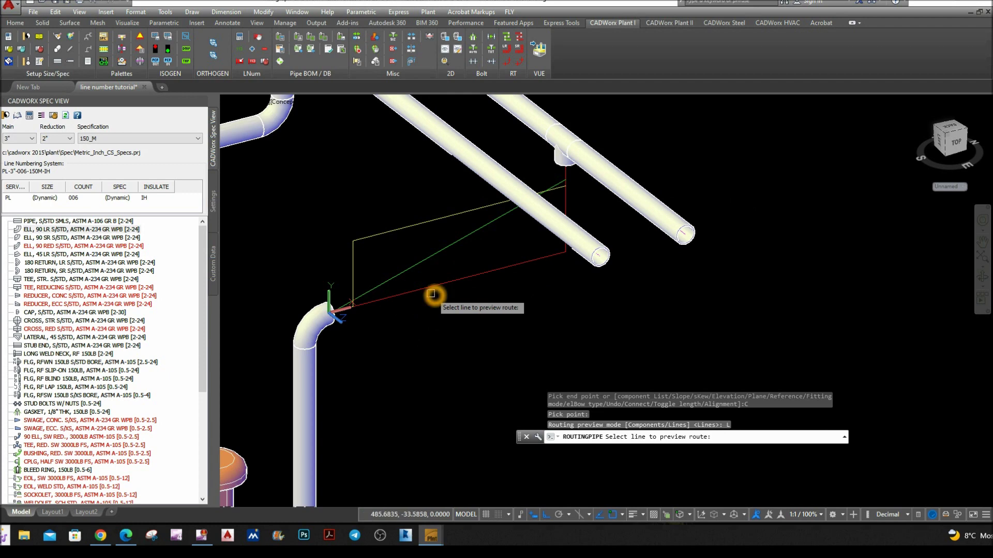
left_click(392, 296)
left_click(439, 310)
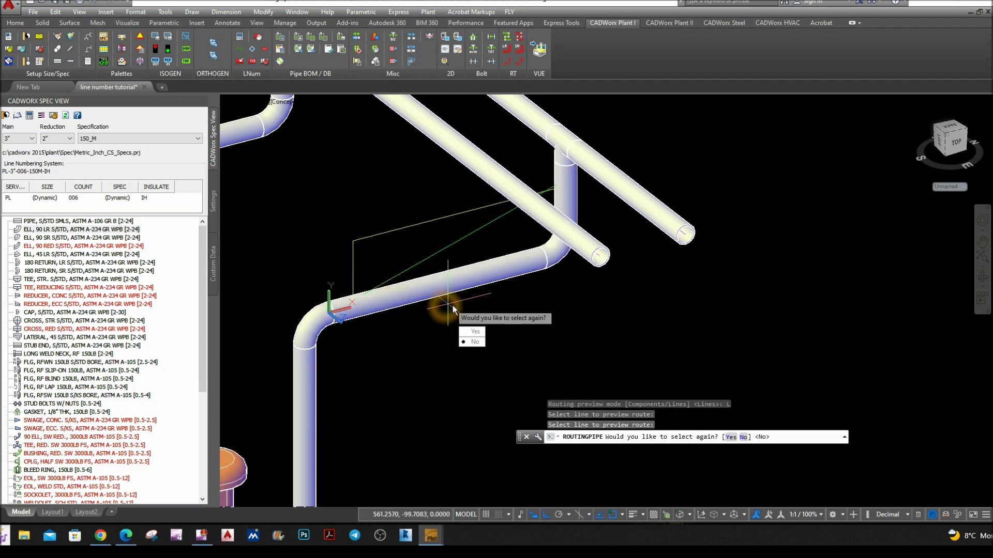
left_click(471, 342)
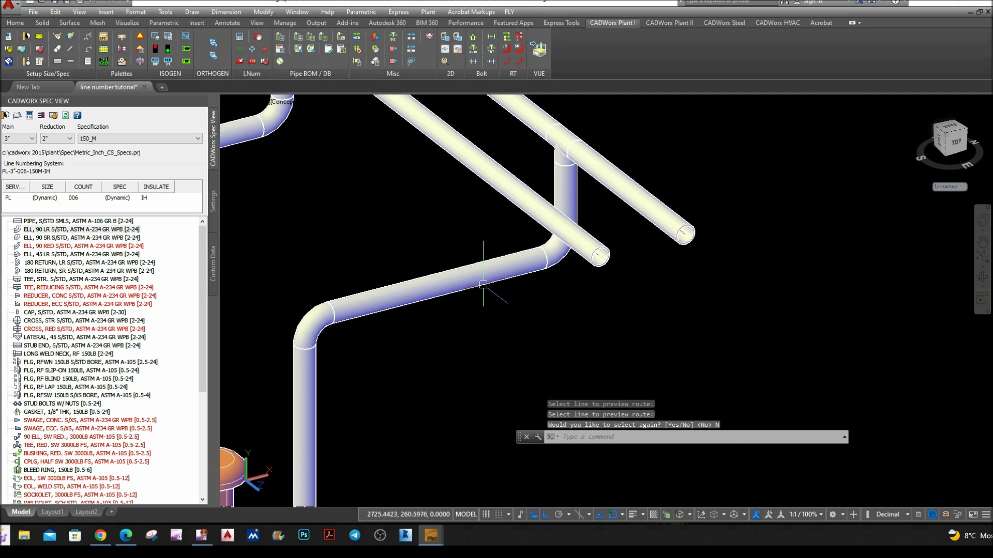
- Check the line numbers of the vertical pipe below the header and of the header tee in their component data
scroll(489, 277, "down", 2)
scroll(533, 215, "up", 2)
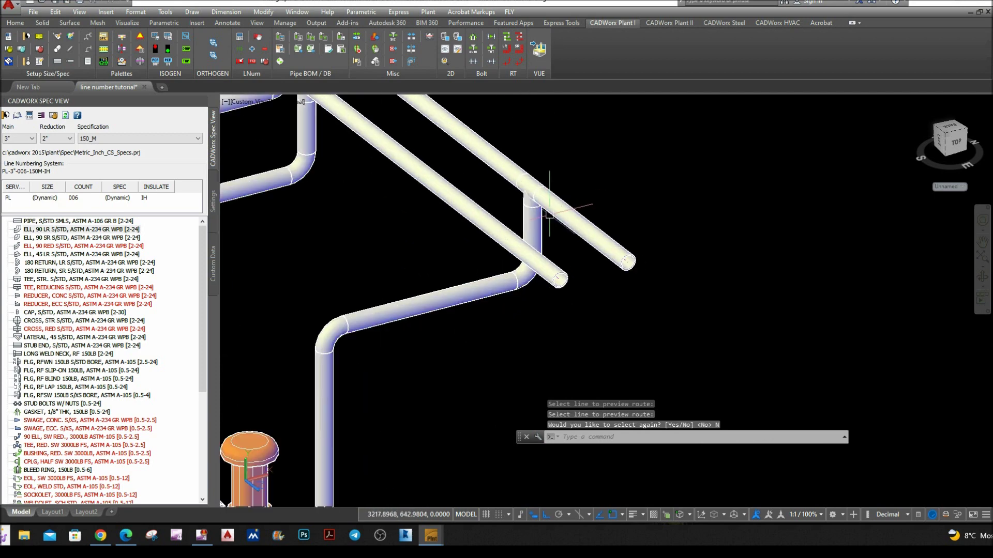
double_click(531, 228)
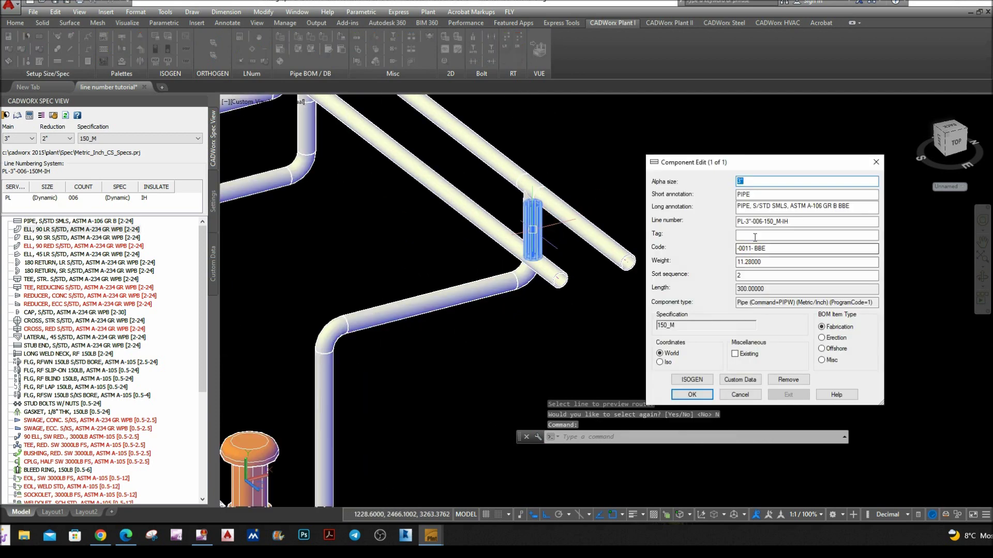
left_click(876, 162)
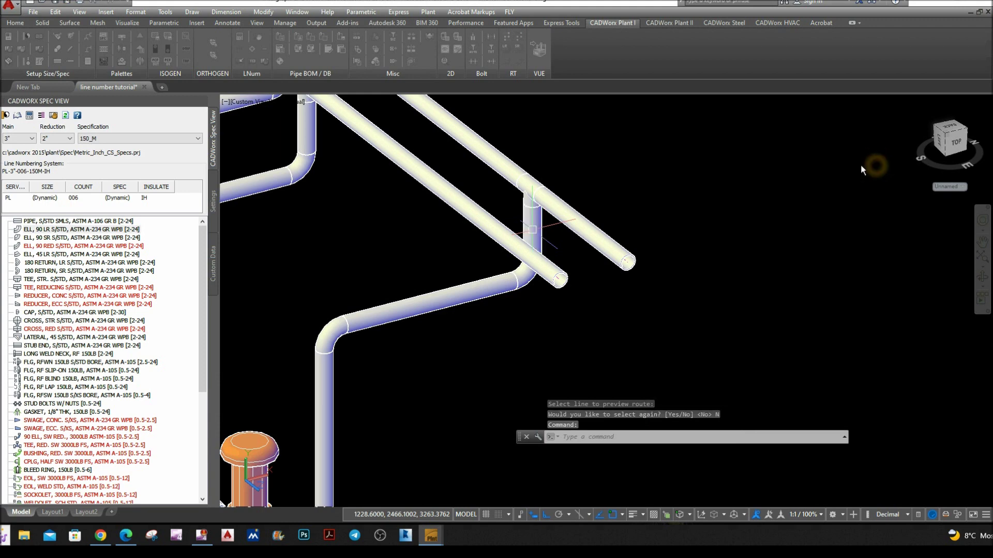
left_click(535, 181)
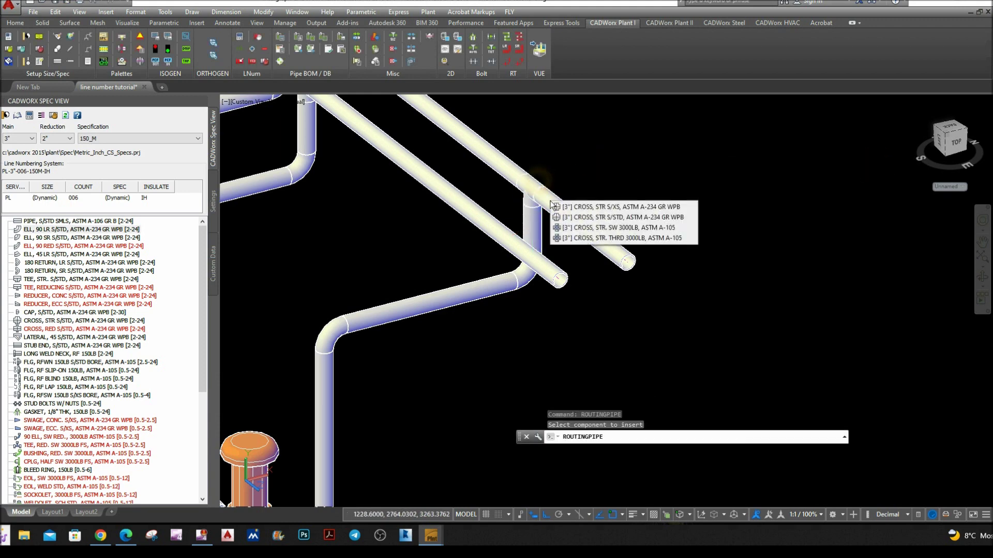
key("Escape")
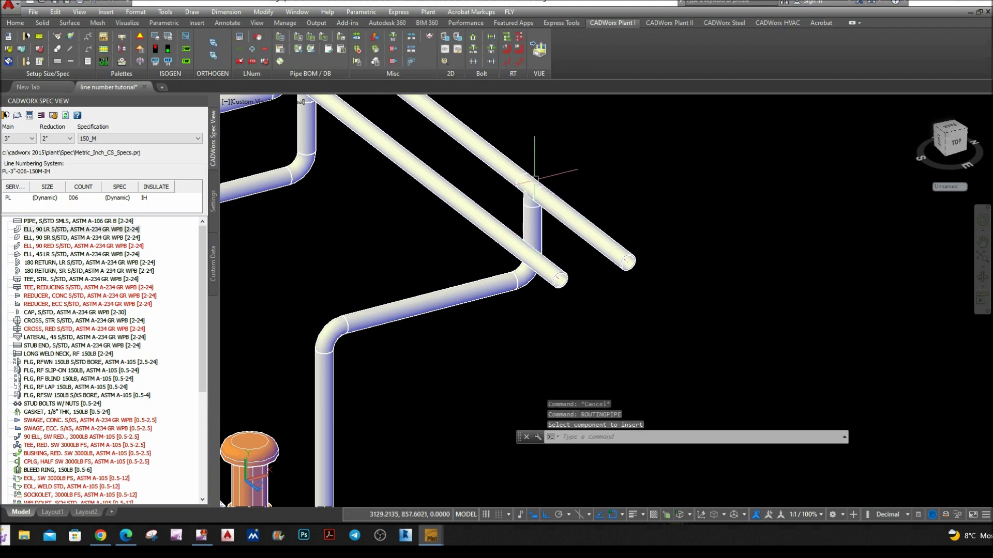
double_click(533, 177)
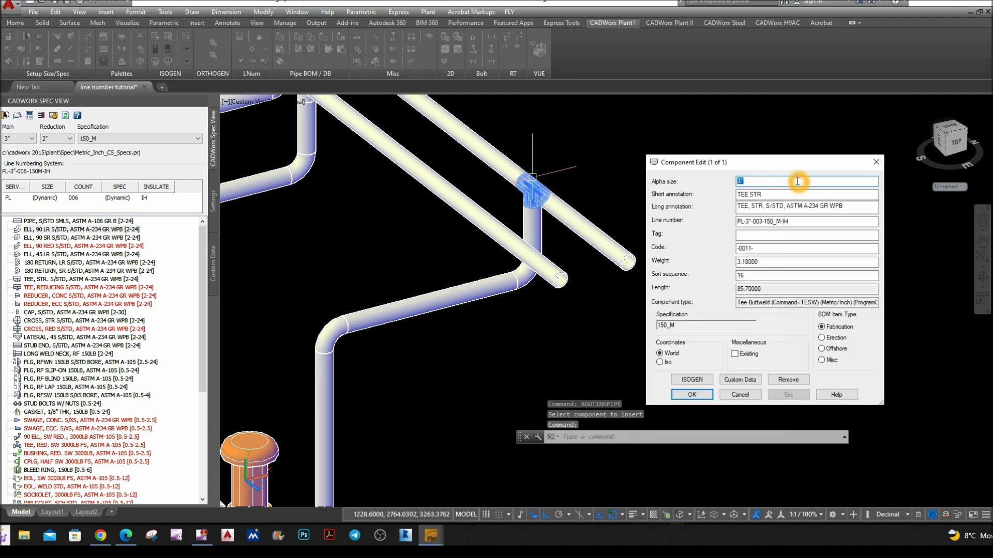
left_click(876, 163)
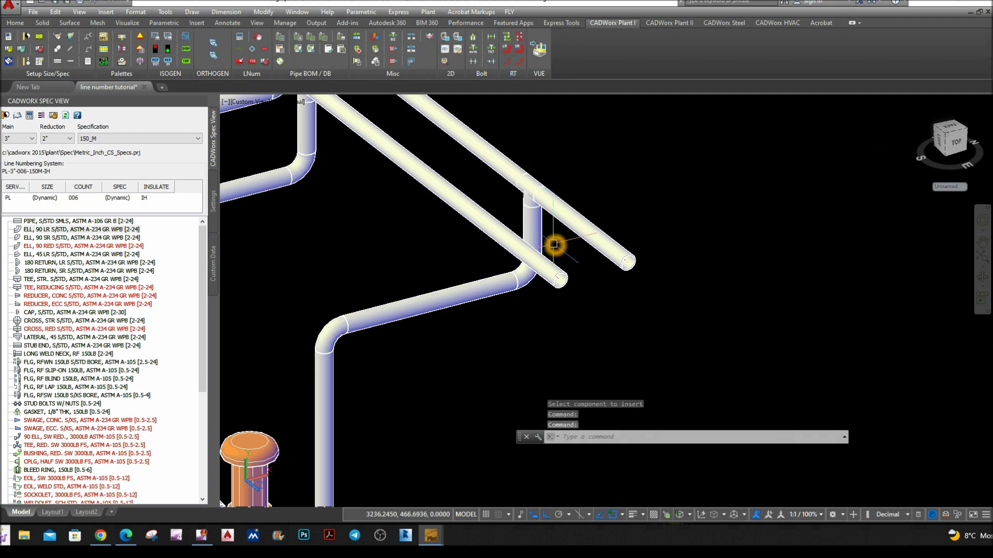
- Open the line view and isolate the components of line PL-2"-002-150_M-IH to inspect them
scroll(554, 244, "down", 5)
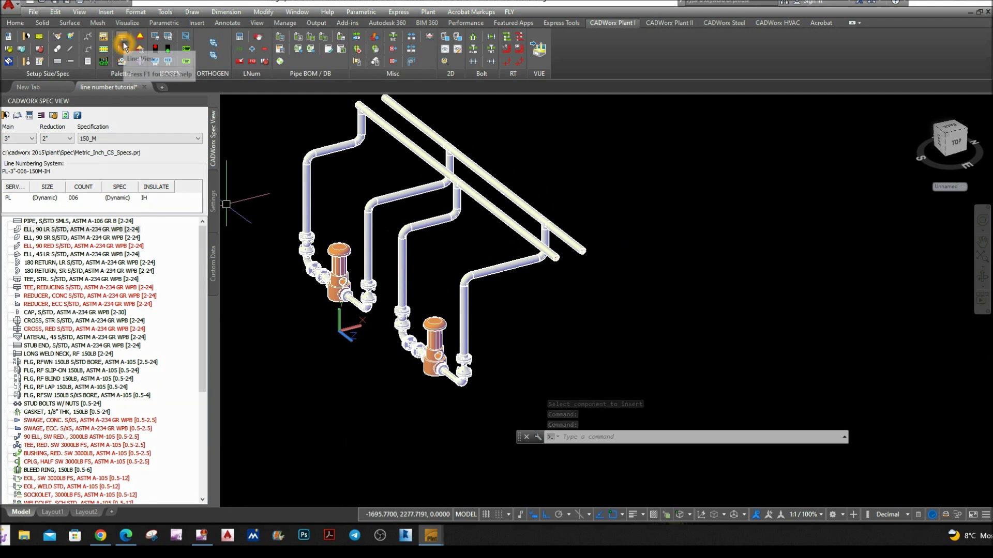
left_click(123, 47)
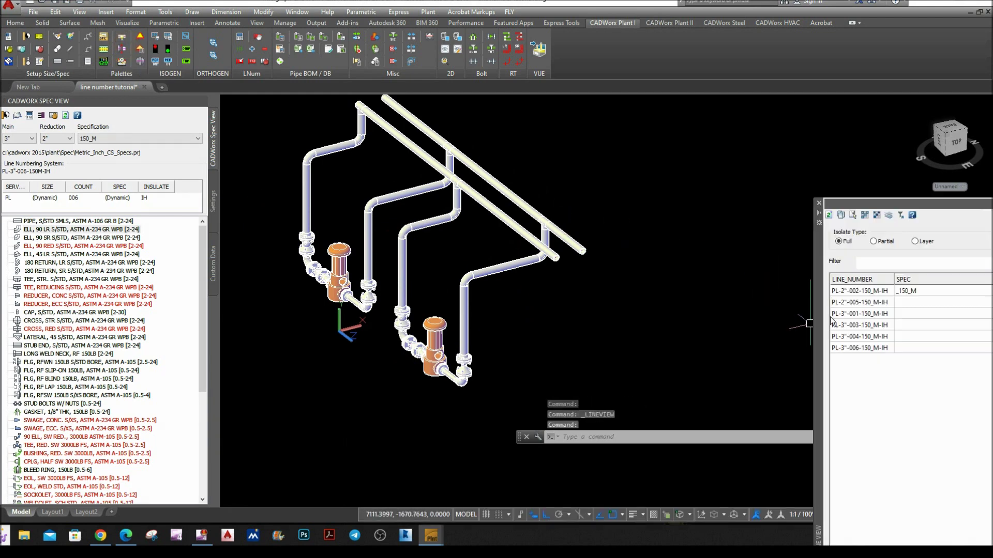
left_click(856, 293)
right_click(856, 294)
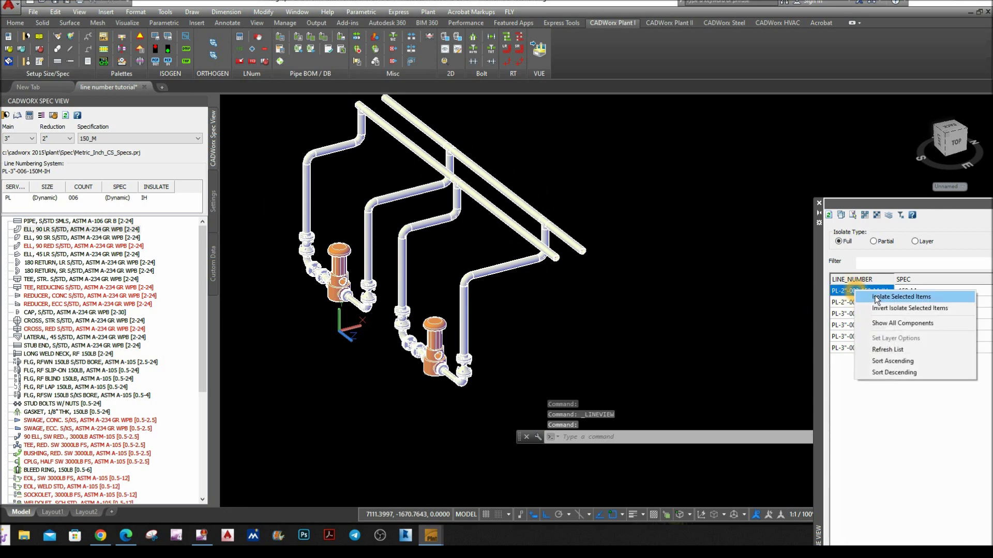
left_click(880, 298)
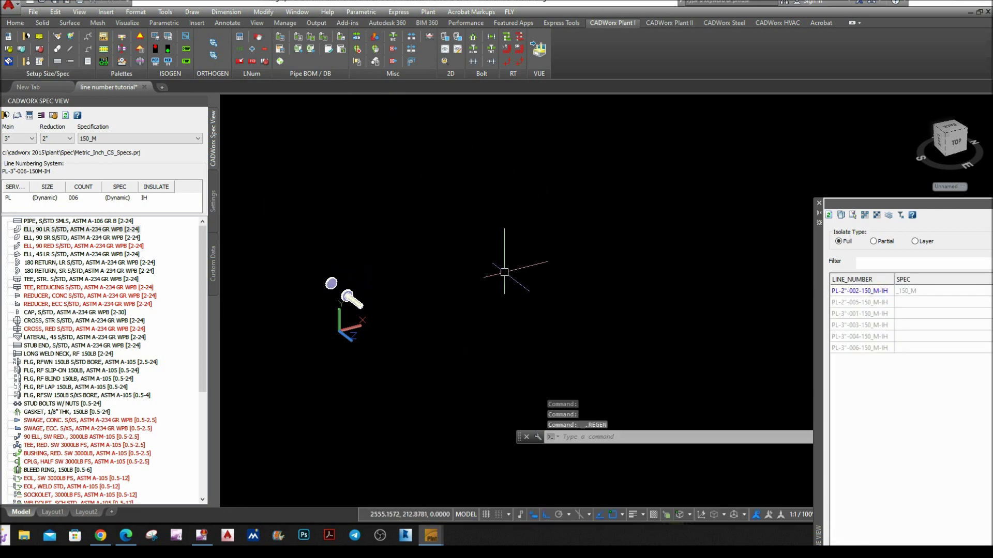
scroll(318, 288, "up", 2)
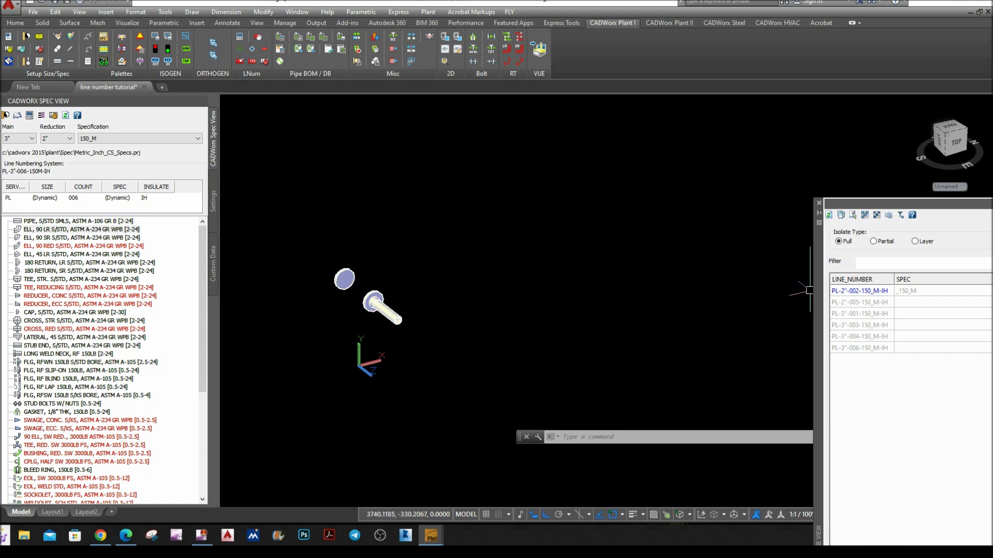
- Isolate the components of line PL-2"-005-150_M-IH and inspect them
left_click(859, 302)
right_click(857, 303)
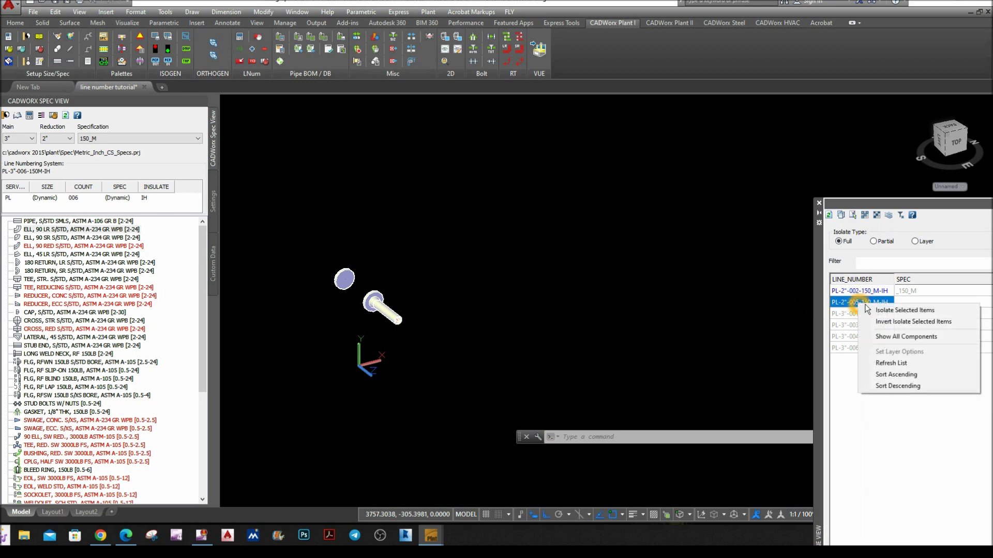
left_click(889, 307)
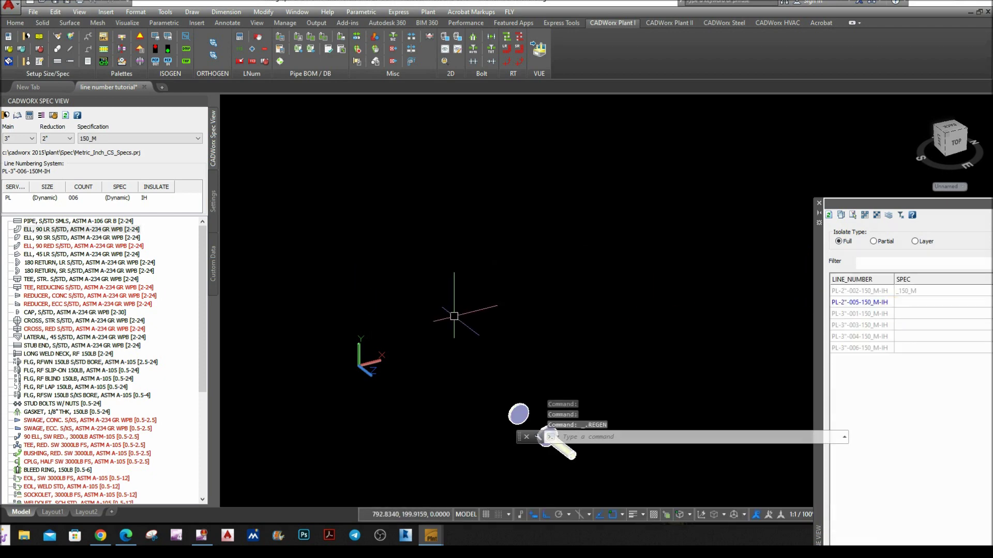
scroll(454, 316, "down", 3)
scroll(453, 306, "up", 2)
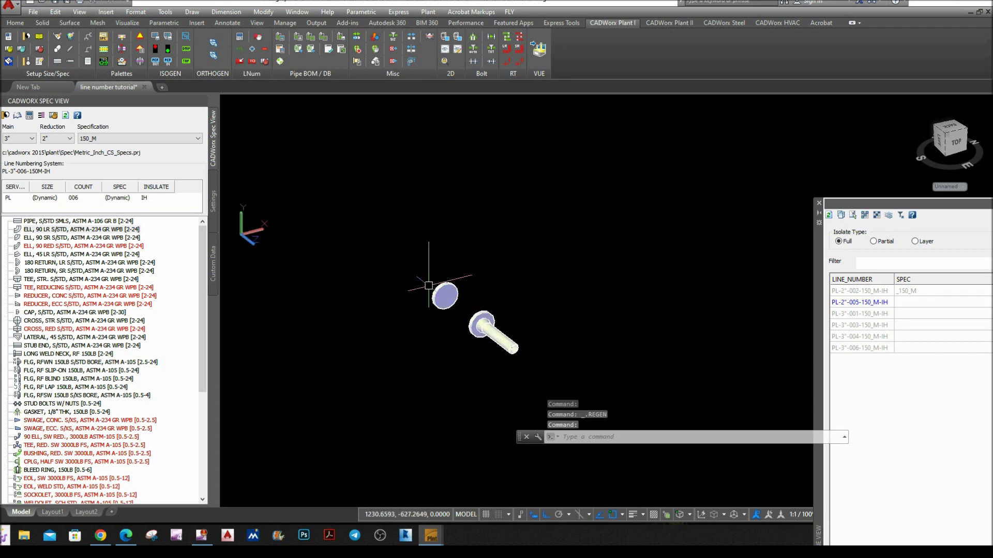
- Isolate line PL-3"-001-150_M-IH and inspect the header where its middle branch tee sits
left_click(869, 314)
right_click(868, 315)
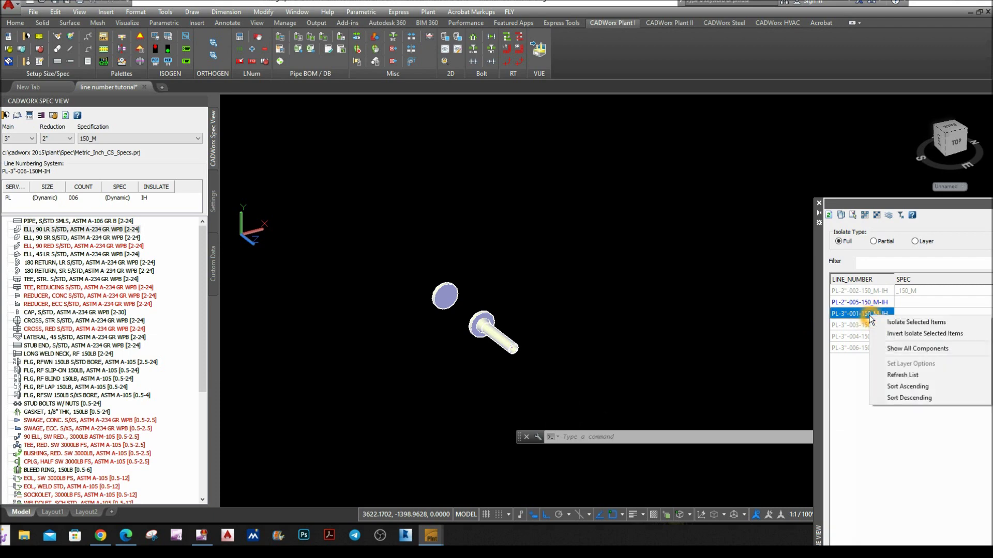
left_click(890, 322)
scroll(459, 319, "down", 4)
middle_click_drag(459, 319, 457, 354)
scroll(475, 181, "up", 5)
scroll(475, 192, "up", 2)
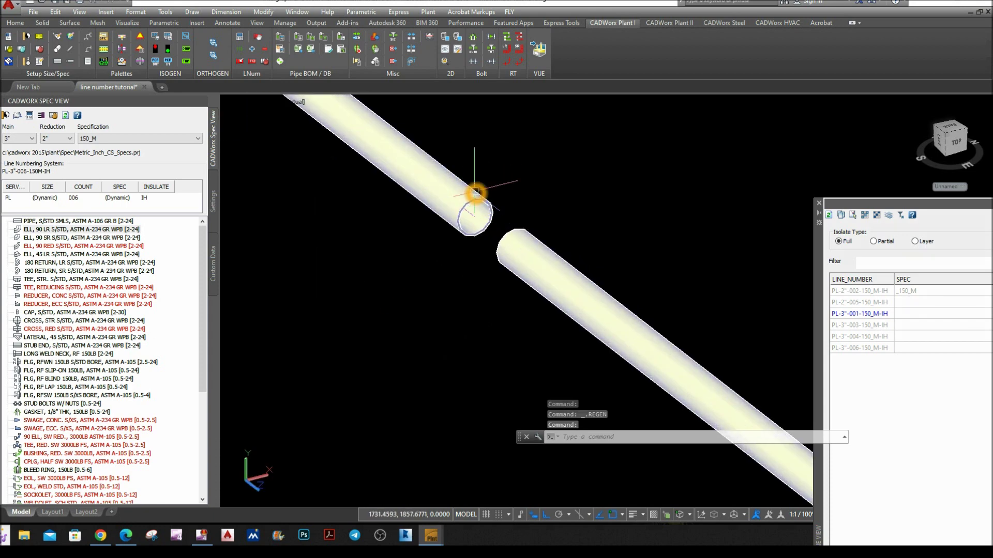
scroll(475, 193, "down", 4)
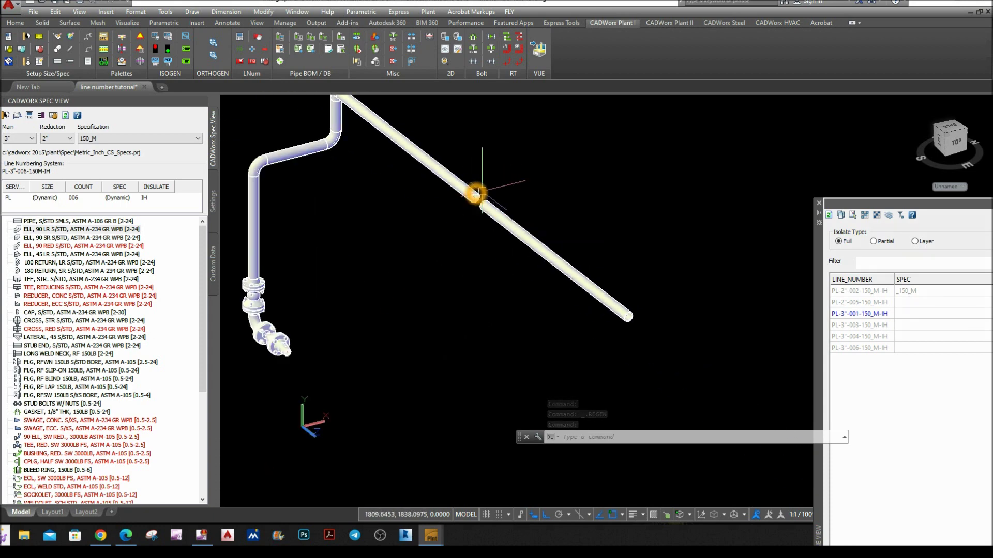
- Show all components again and check the line numbers of the near header's middle tee and the vertical pipe below its far end
left_click(845, 220)
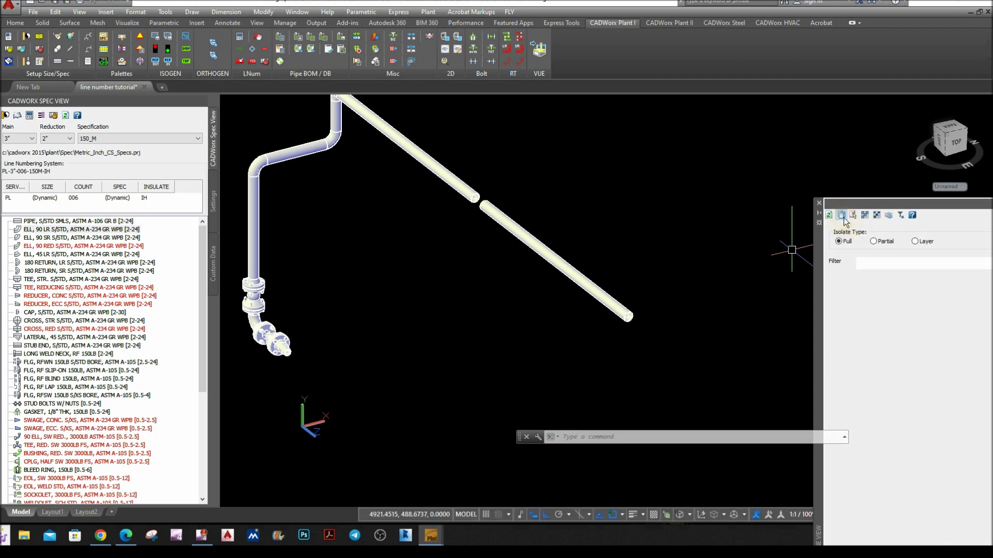
middle_click_drag(433, 178, 457, 262)
scroll(464, 255, "up", 3)
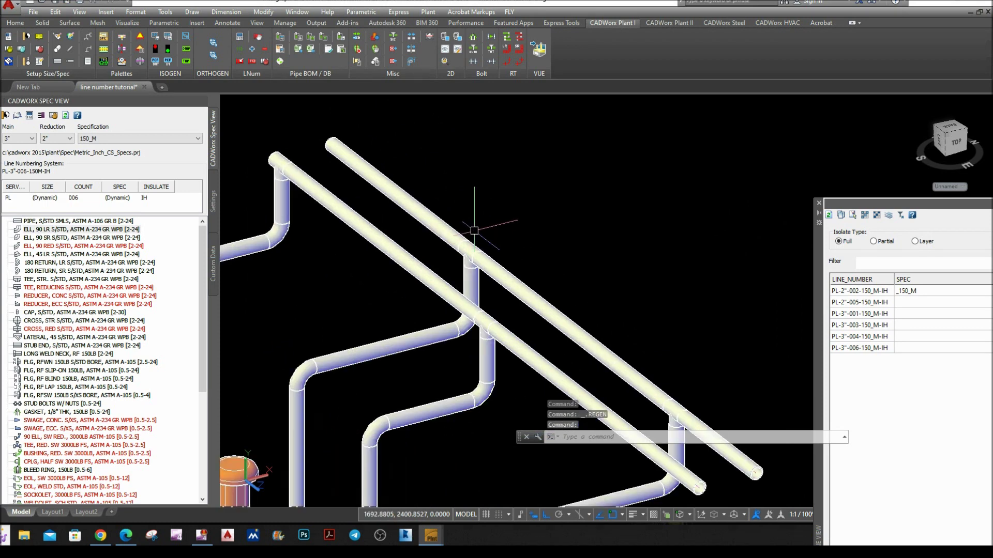
double_click(491, 339)
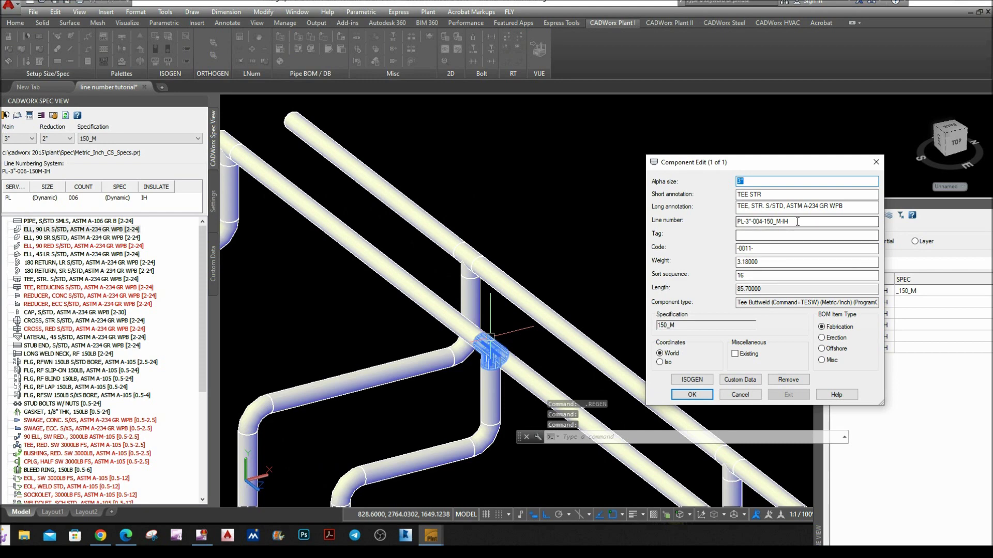
left_click(876, 163)
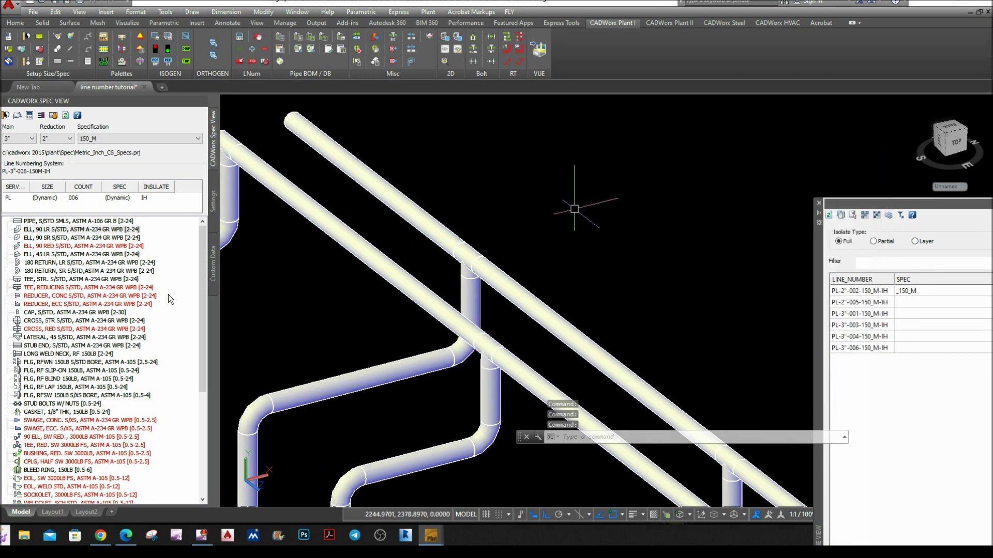
middle_click_drag(288, 278, 399, 283)
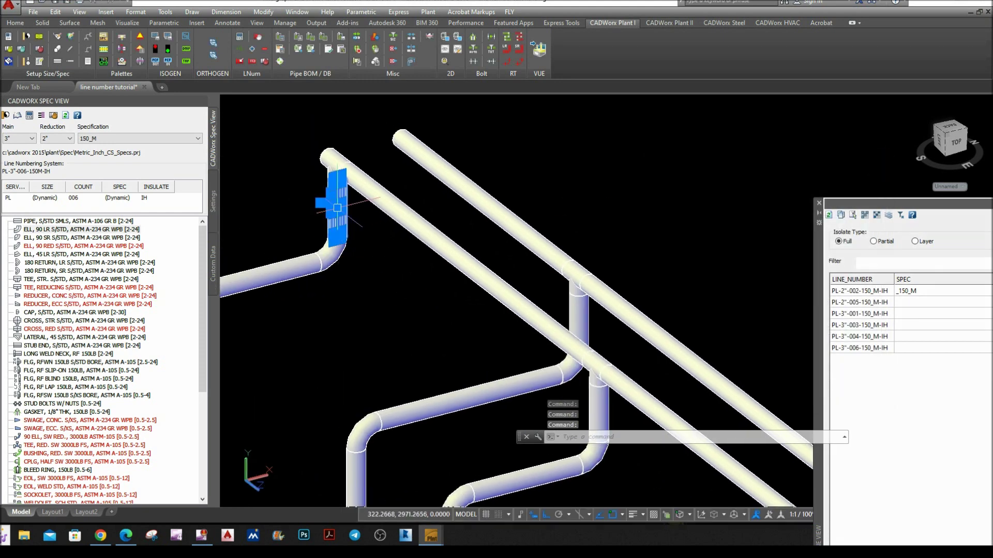
double_click(336, 209)
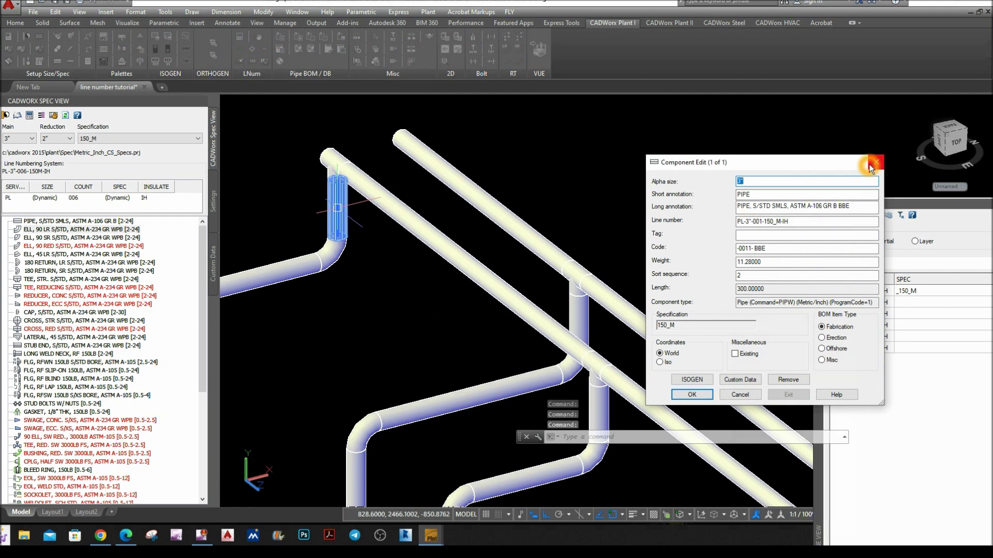
left_click(875, 163)
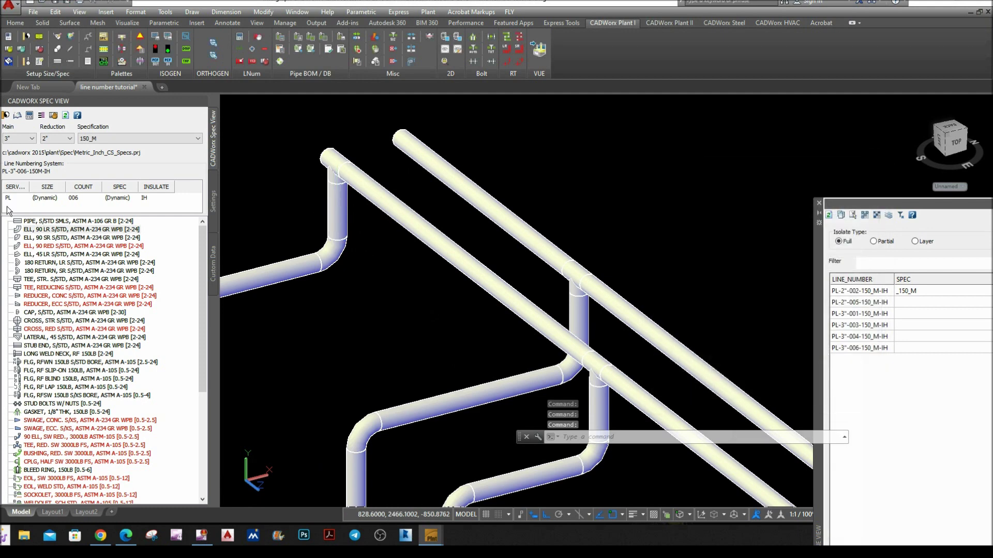
- Set the current line number count to 001 and assign line number PL-3"-001 to the near header's middle tee
left_click(77, 199)
left_click(79, 214)
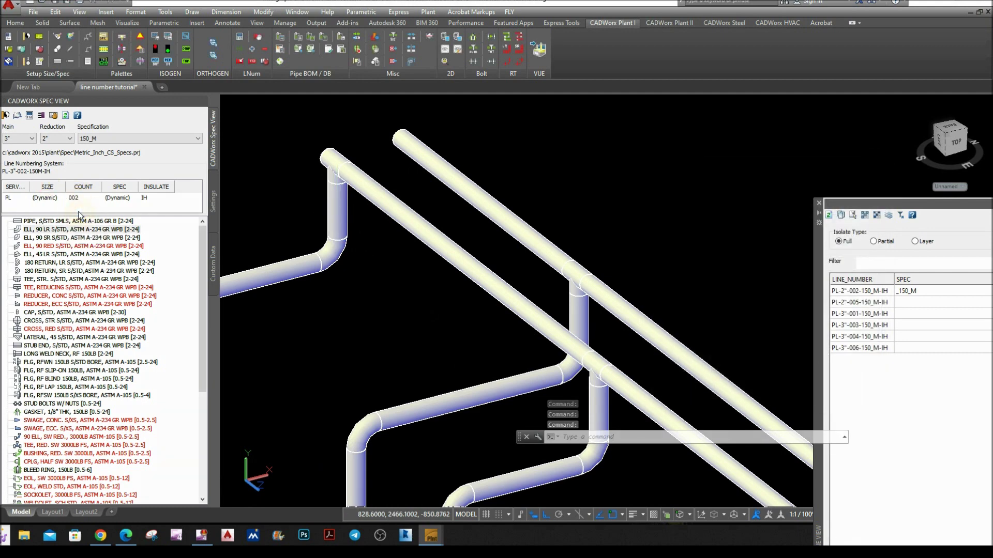
left_click(98, 199)
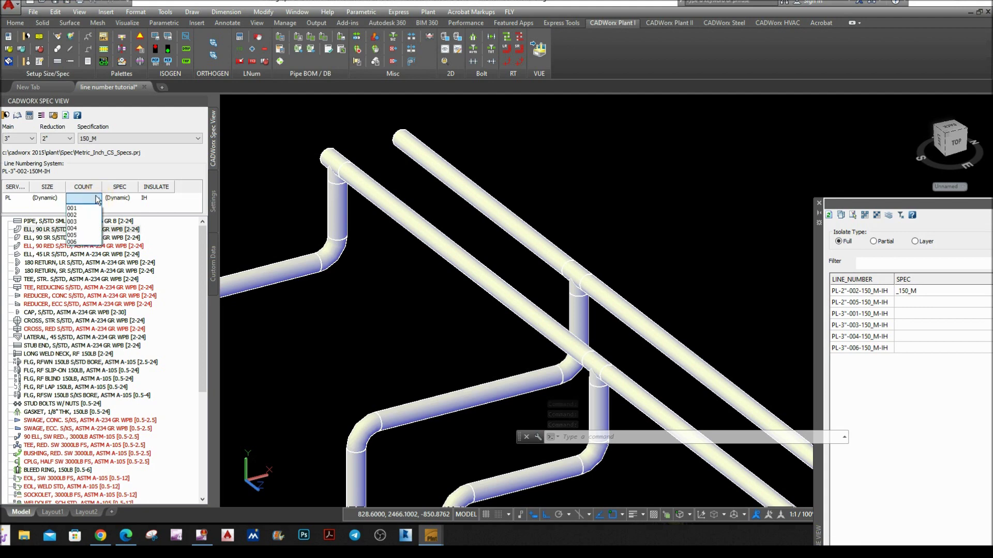
left_click(82, 209)
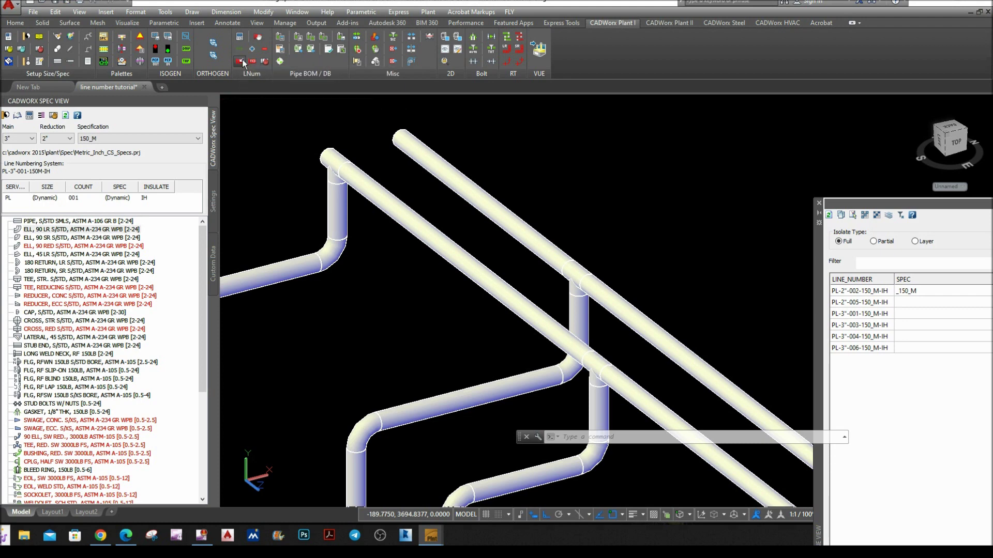
left_click(241, 57)
scroll(606, 352, "up", 4)
left_click(606, 353)
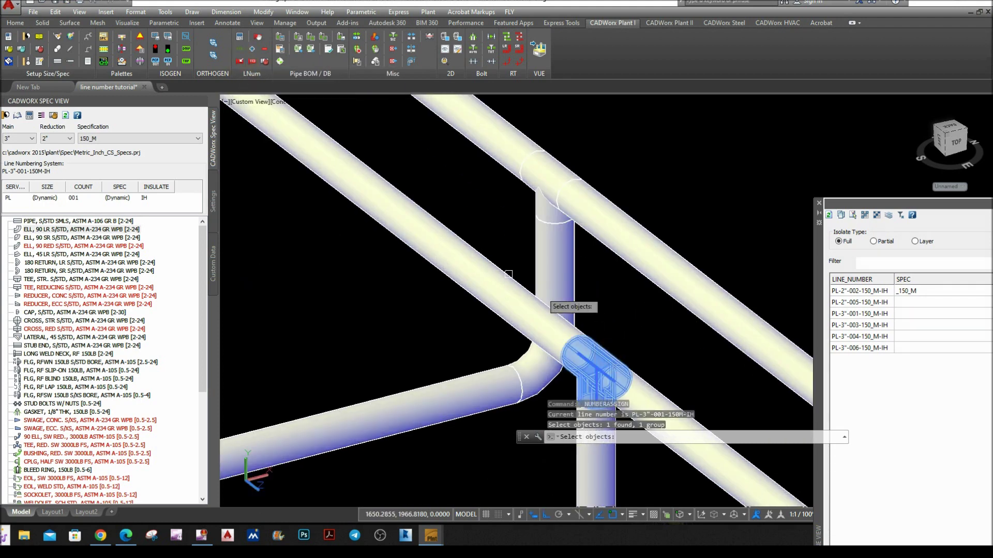
left_click(529, 267)
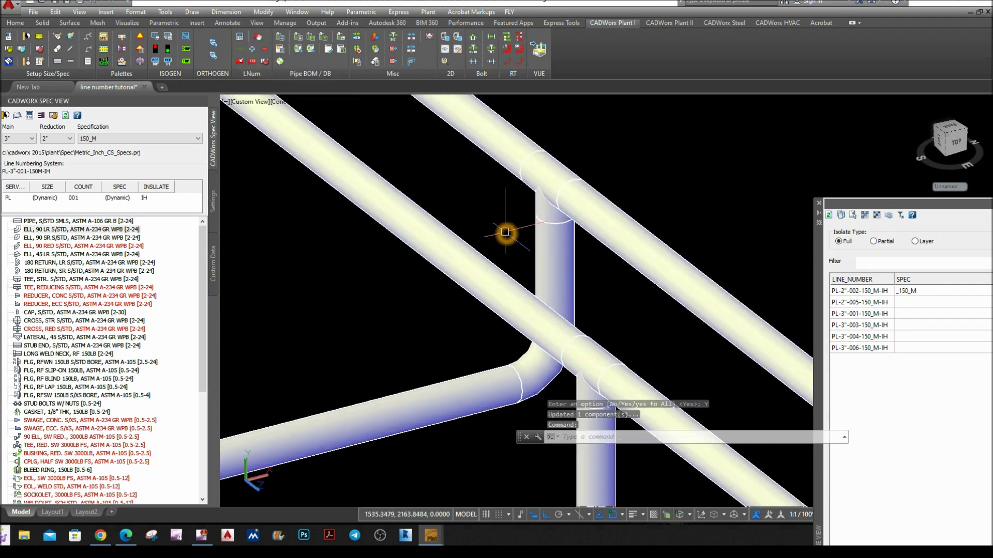
- Check the line numbers of the near header pipe and its middle tee in their component data
scroll(426, 222, "down", 2)
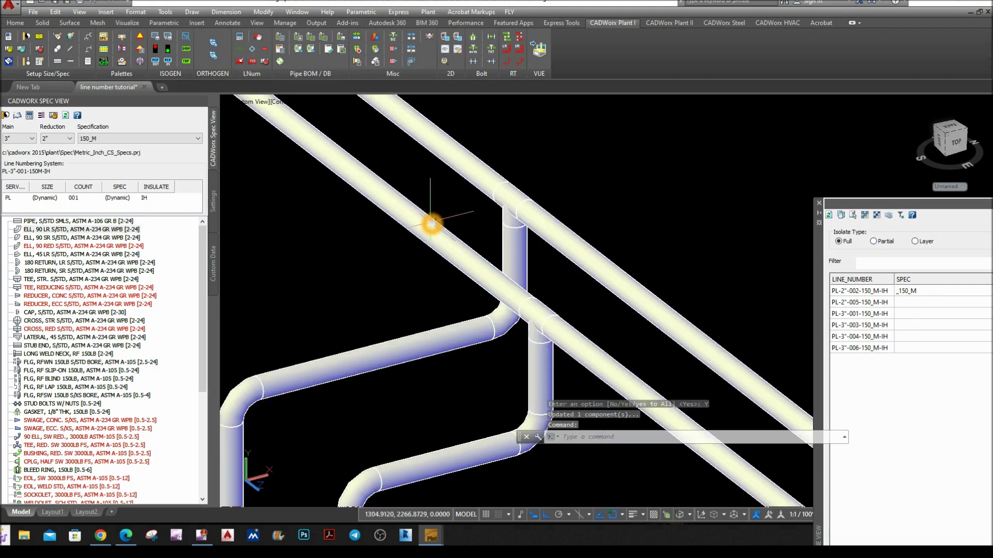
double_click(475, 267)
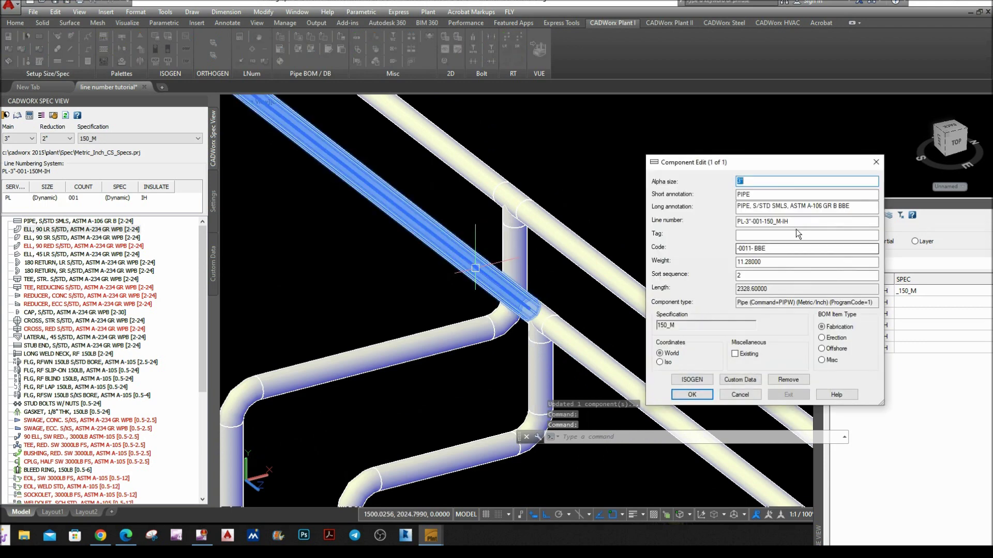
left_click(874, 164)
left_click(541, 299)
left_click(540, 302)
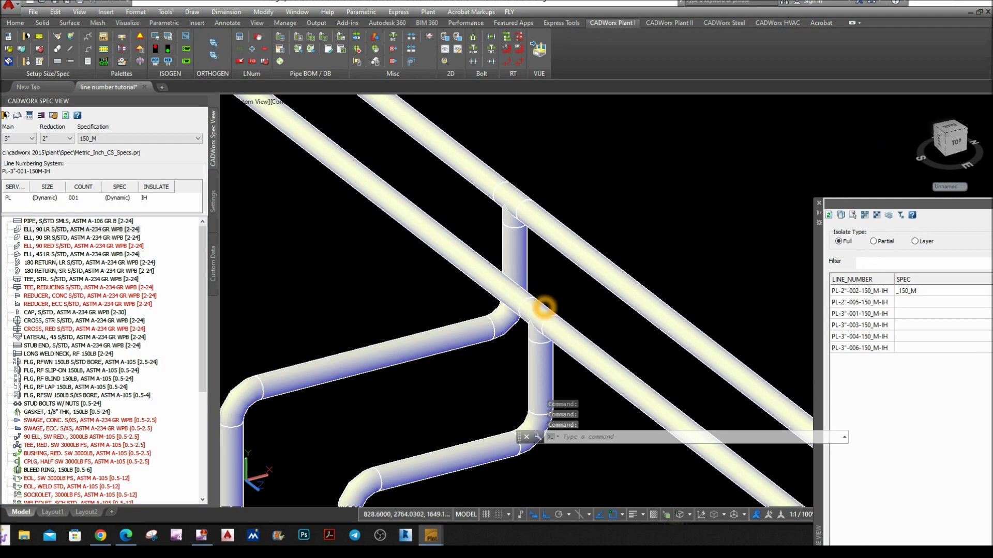
key("Escape")
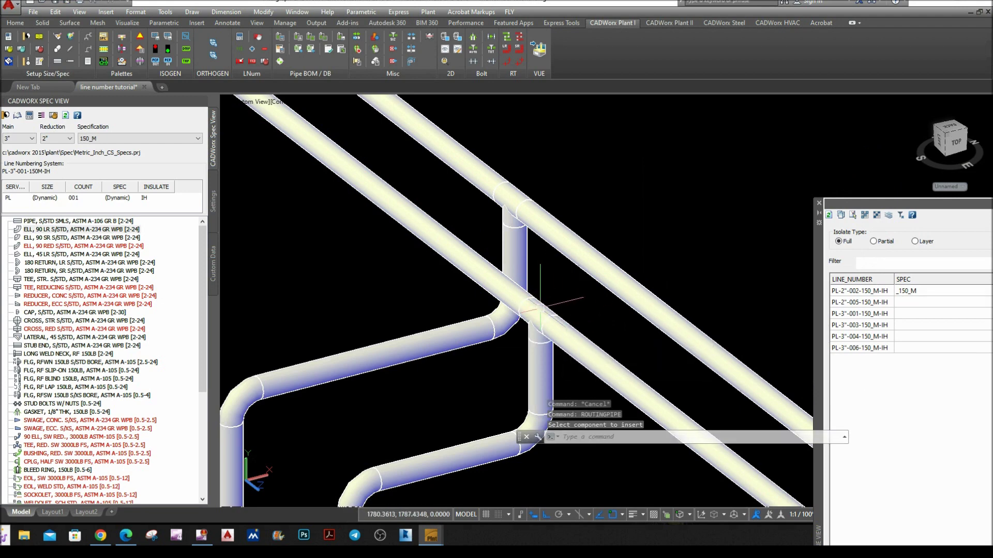
double_click(541, 316)
left_click(838, 177)
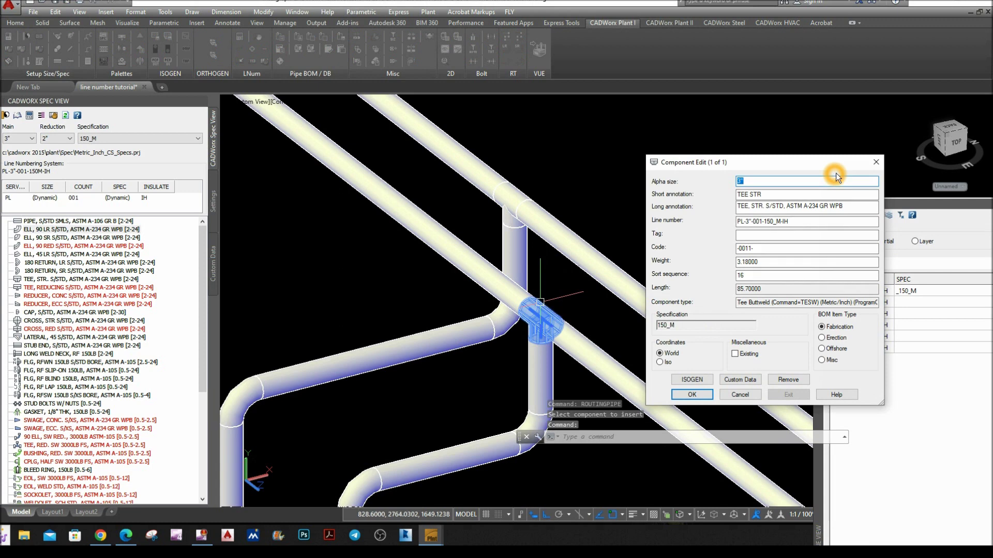
left_click(870, 163)
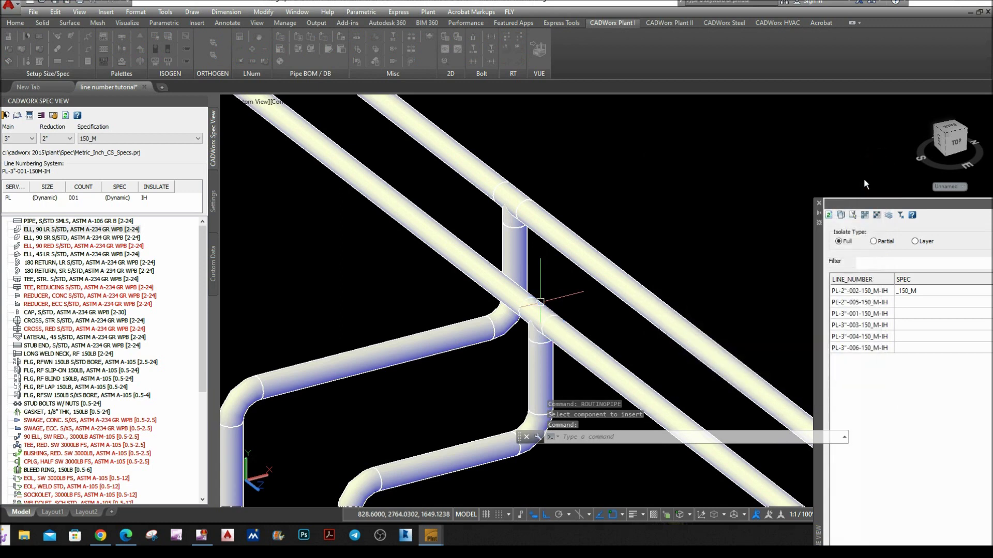
- Isolate line PL-3"-001-150_M-IH to recheck whether it includes the header tee, refresh the line list, and show all components
left_click(862, 316)
right_click(862, 316)
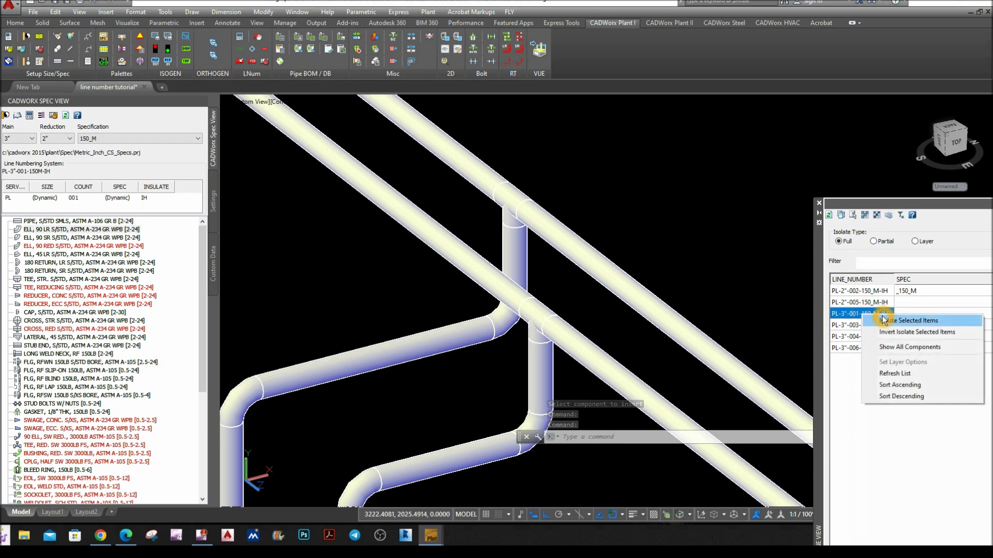
left_click(882, 321)
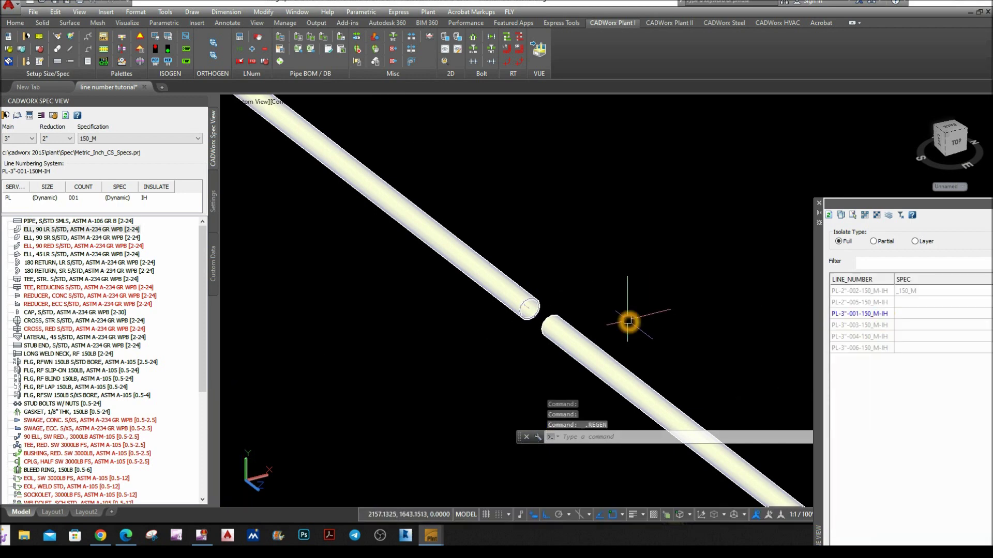
left_click(829, 216)
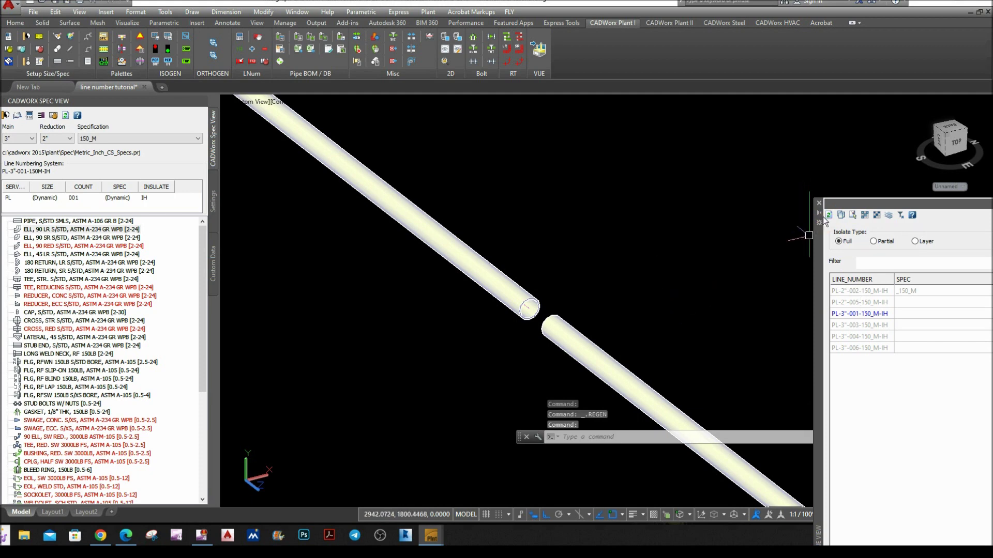
left_click(841, 215)
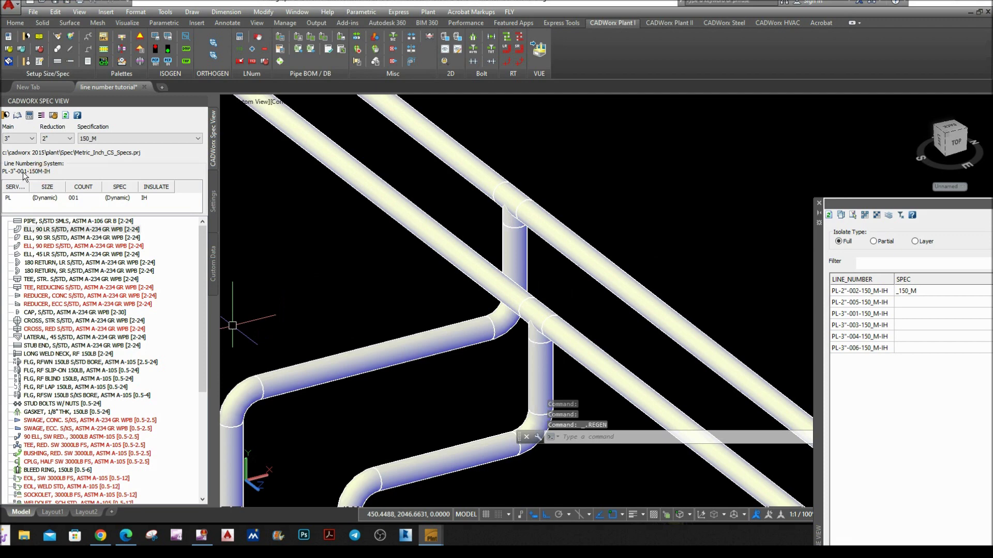
- Assign the current line number PL-3"-001-150_M-IH to the near header's middle tee once more
left_click(242, 61)
left_click(534, 306)
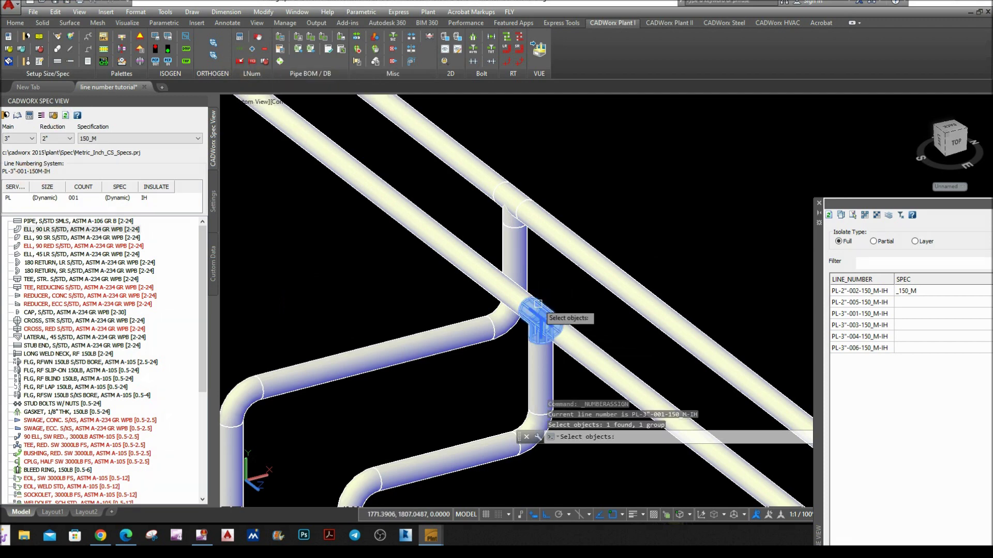
left_click(646, 258)
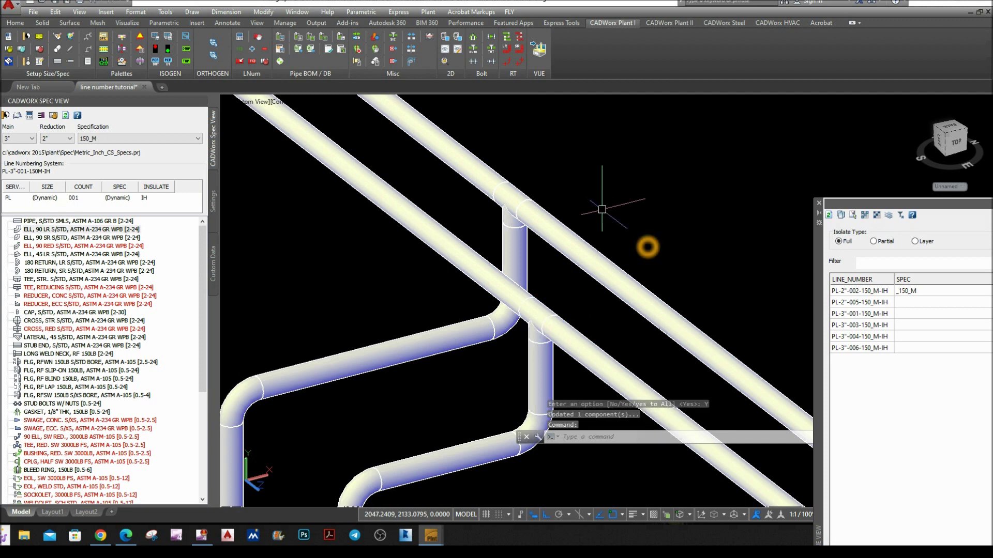
- Reload the project specification and line list, and isolate line PL-3"-001-150_M-IH
left_click(63, 120)
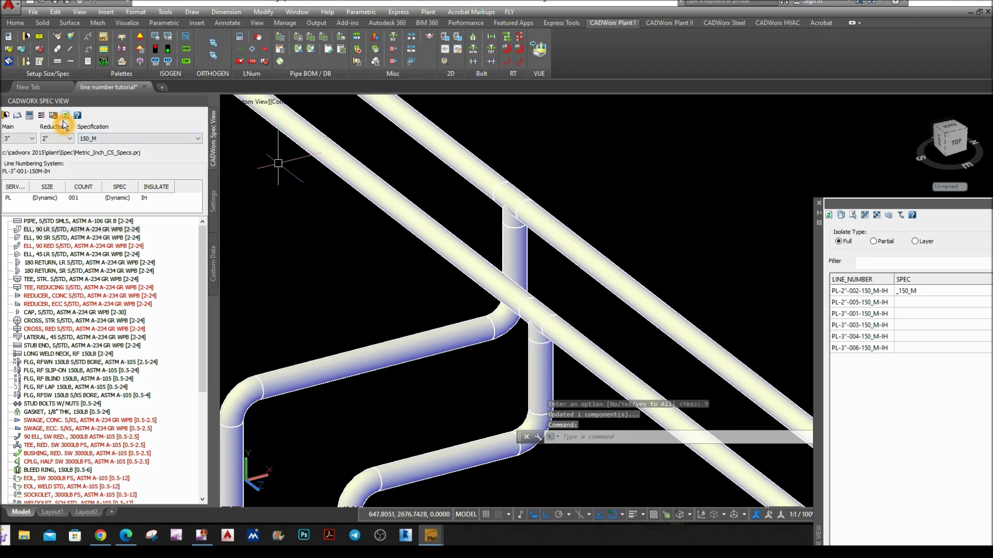
left_click(827, 216)
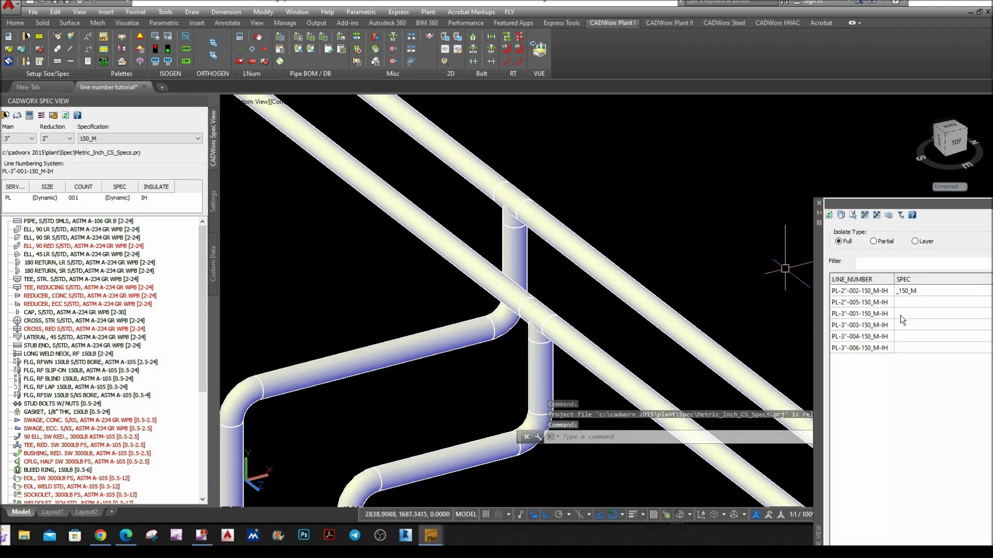
left_click(874, 318)
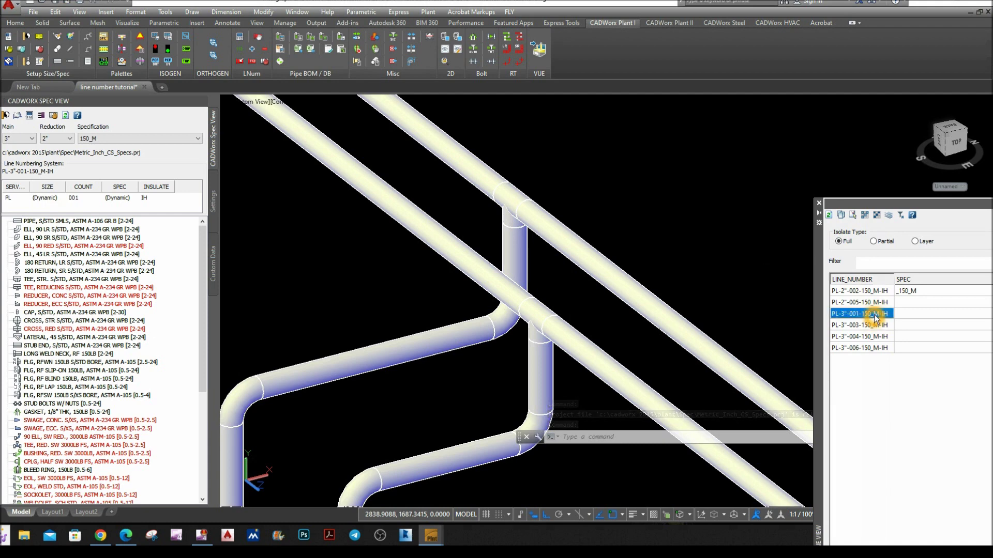
right_click(876, 318)
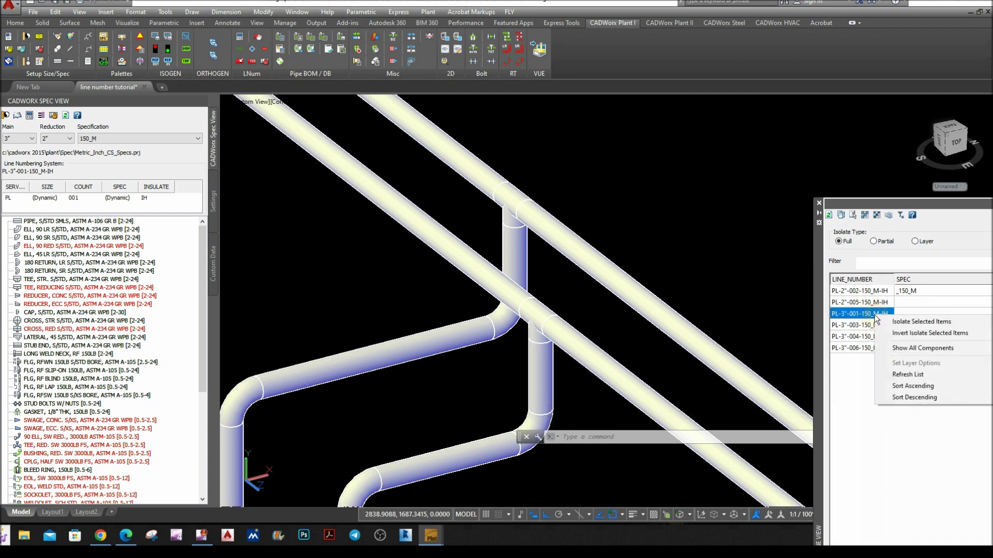
left_click(908, 321)
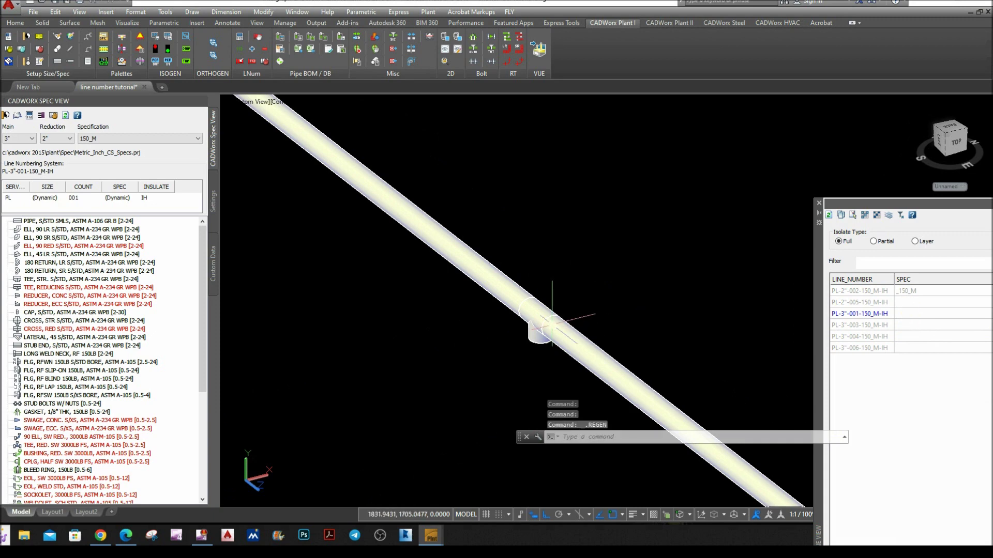
- Check the full extent of the isolated line by highlighting all its components, and show all components again
scroll(486, 282, "down", 5)
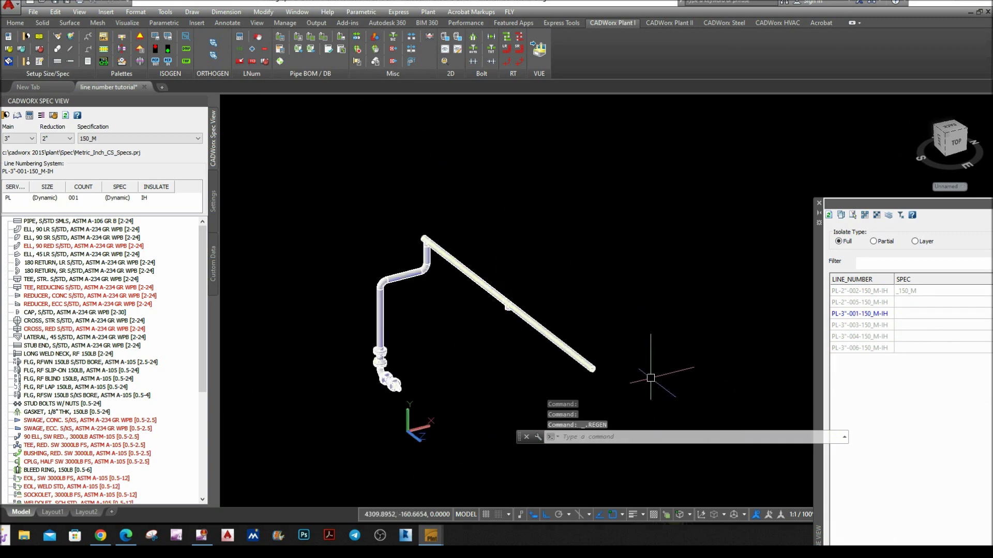
left_click(627, 390)
left_click(300, 202)
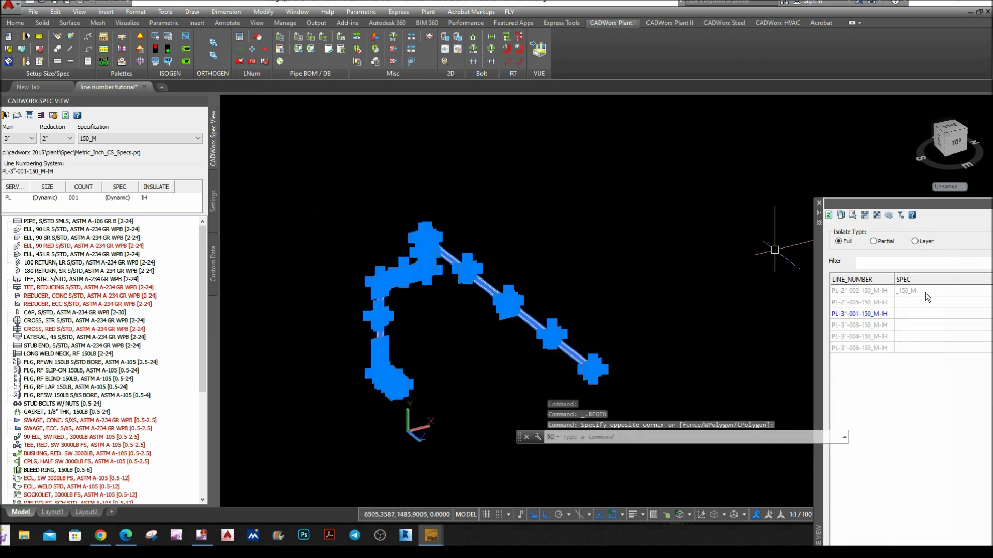
key("Escape")
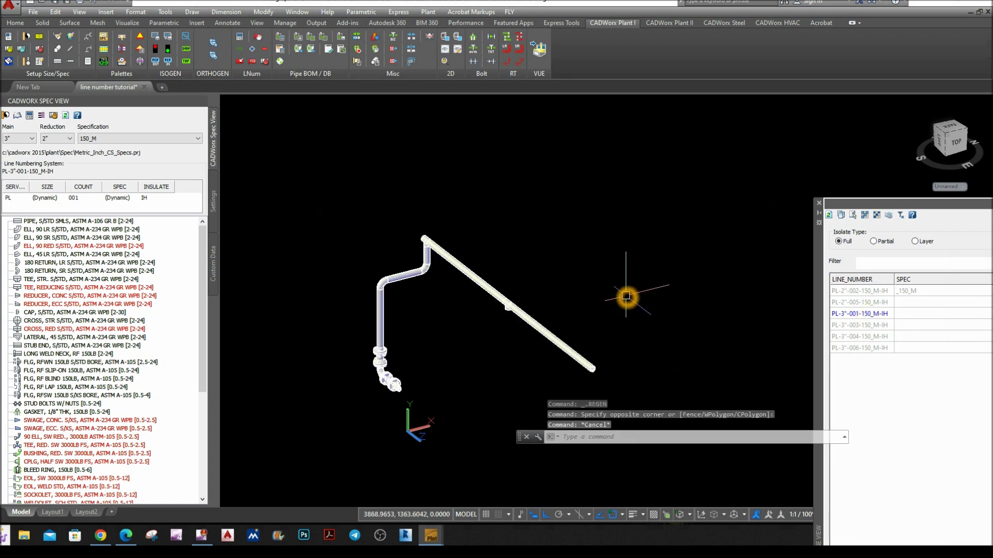
left_click(842, 215)
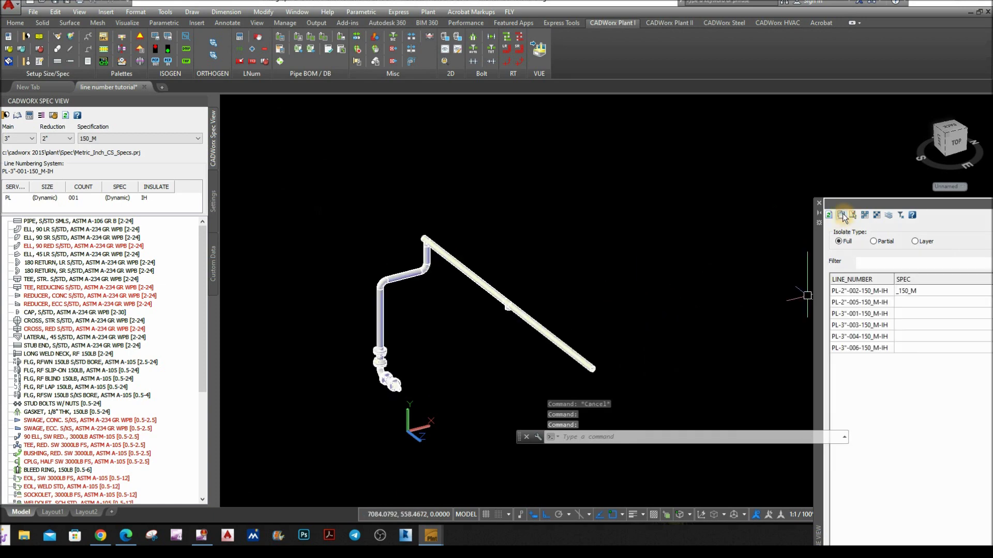
- Isolate lines PL-3"-003-150_M-IH and PL-3"-004-150_M-IH one after the other to check which components each includes
left_click(870, 326)
right_click(870, 325)
left_click(902, 333)
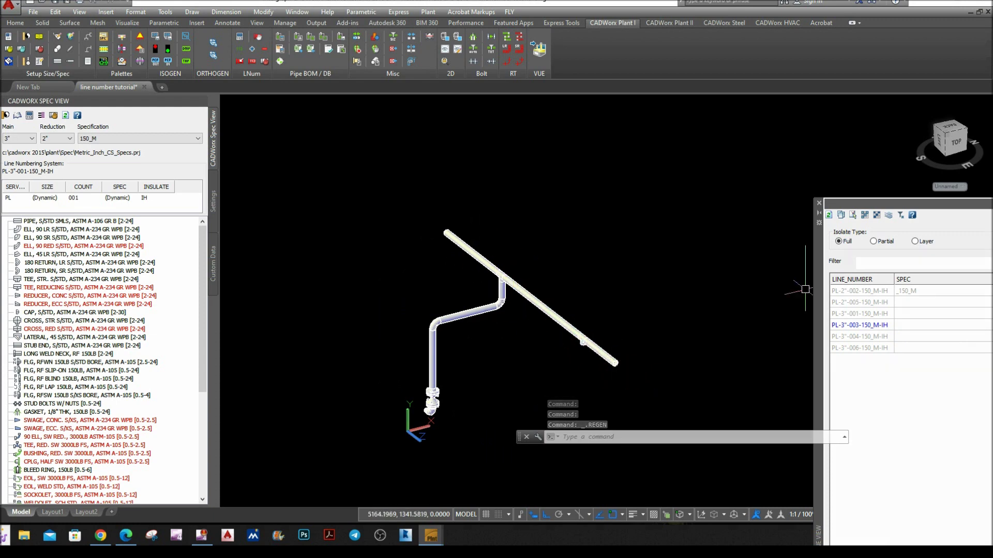
left_click(872, 336)
right_click(873, 337)
left_click(900, 340)
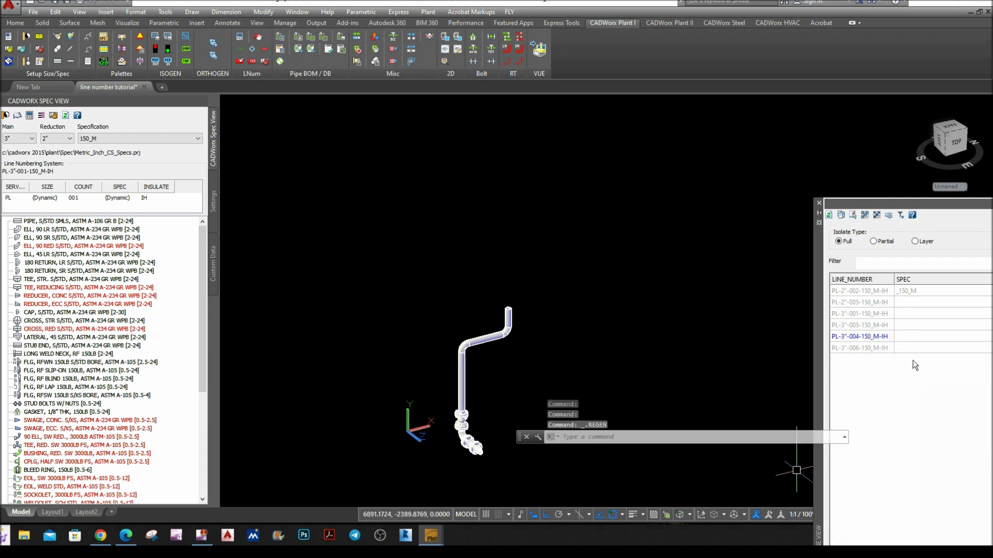
- Isolate line PL-3"-006-150_M-IH to check its components, and restore the display of all components
left_click(874, 347)
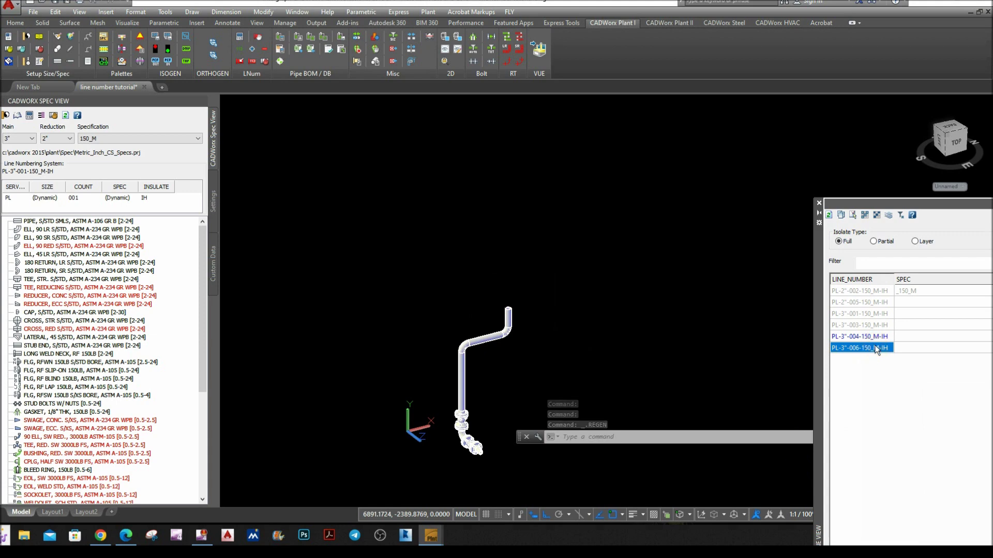
right_click(876, 348)
left_click(895, 352)
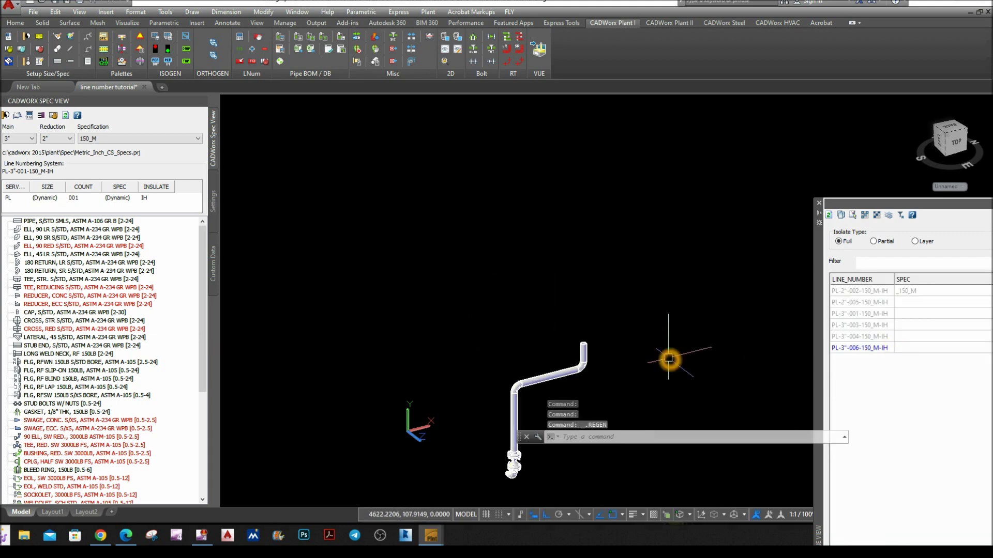
middle_click_drag(669, 361, 619, 305)
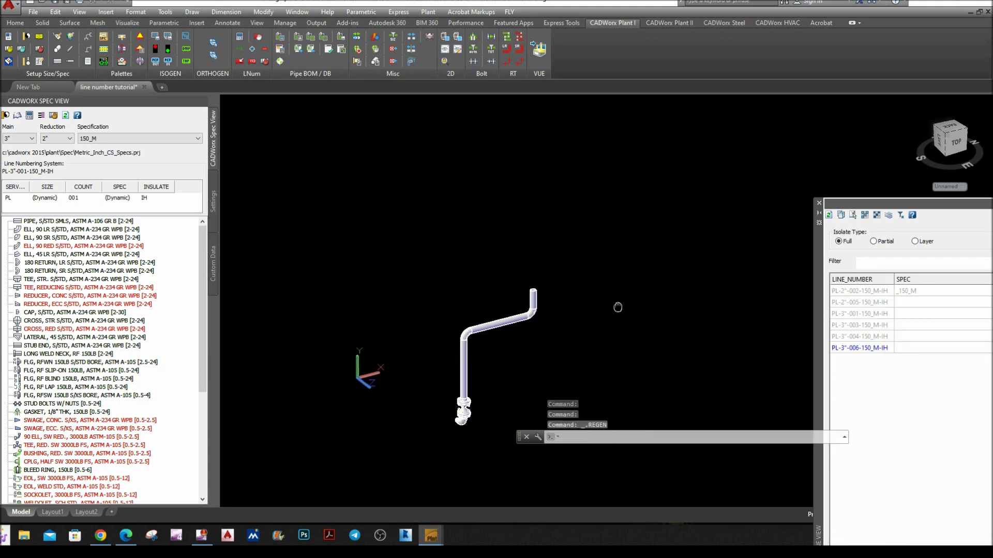
left_click(840, 217)
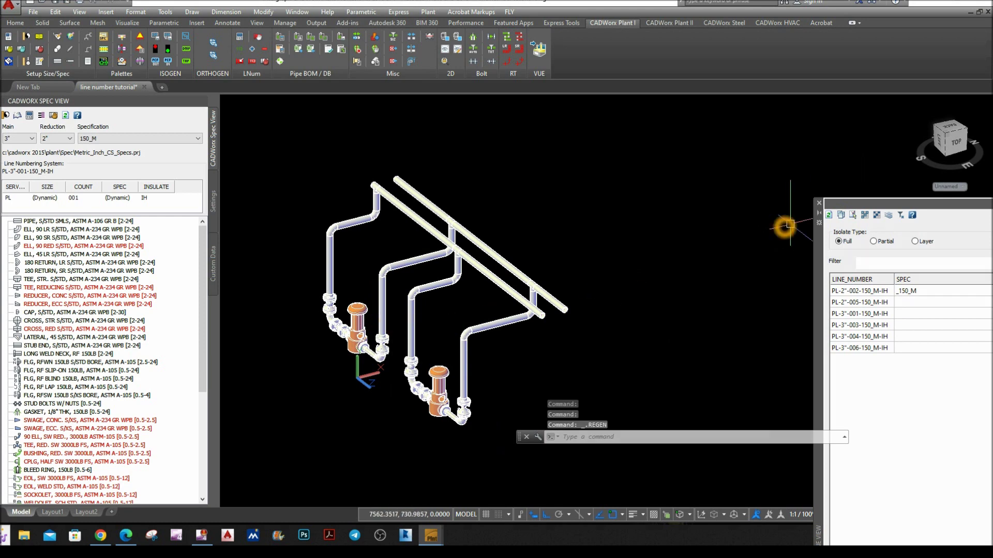
mouse_move(382, 274)
middle_mouse_down("shift")
mouse_move(441, 317)
mouse_move(391, 286)
middle_mouse_up("shift")
scroll(443, 291, "up", 2)
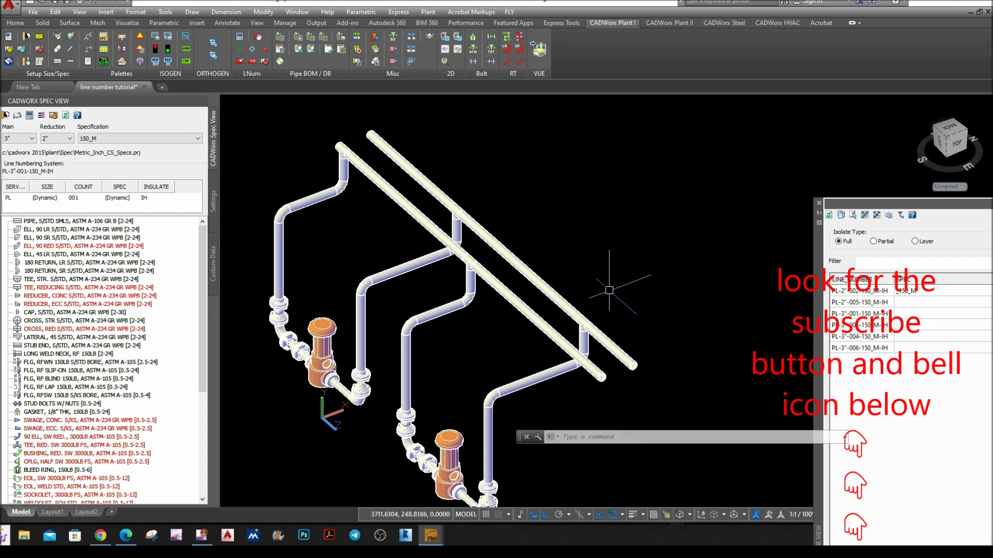
middle_click_drag(499, 348, 496, 294)
left_click(490, 298)
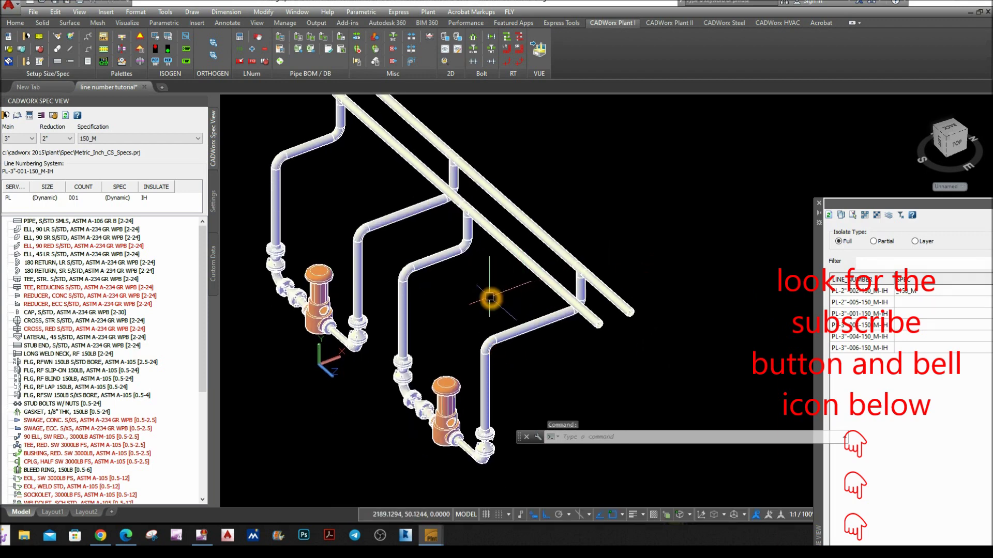
left_click(490, 298)
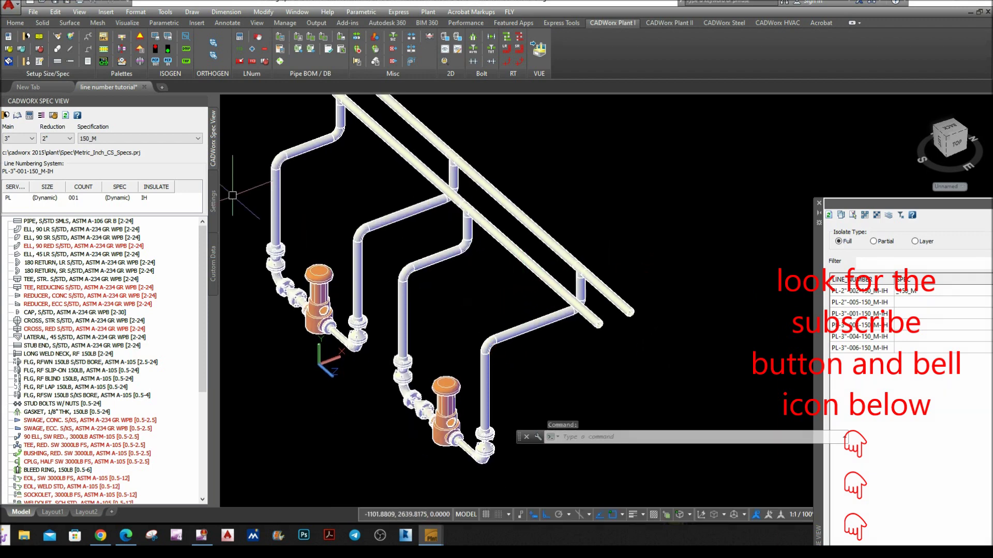